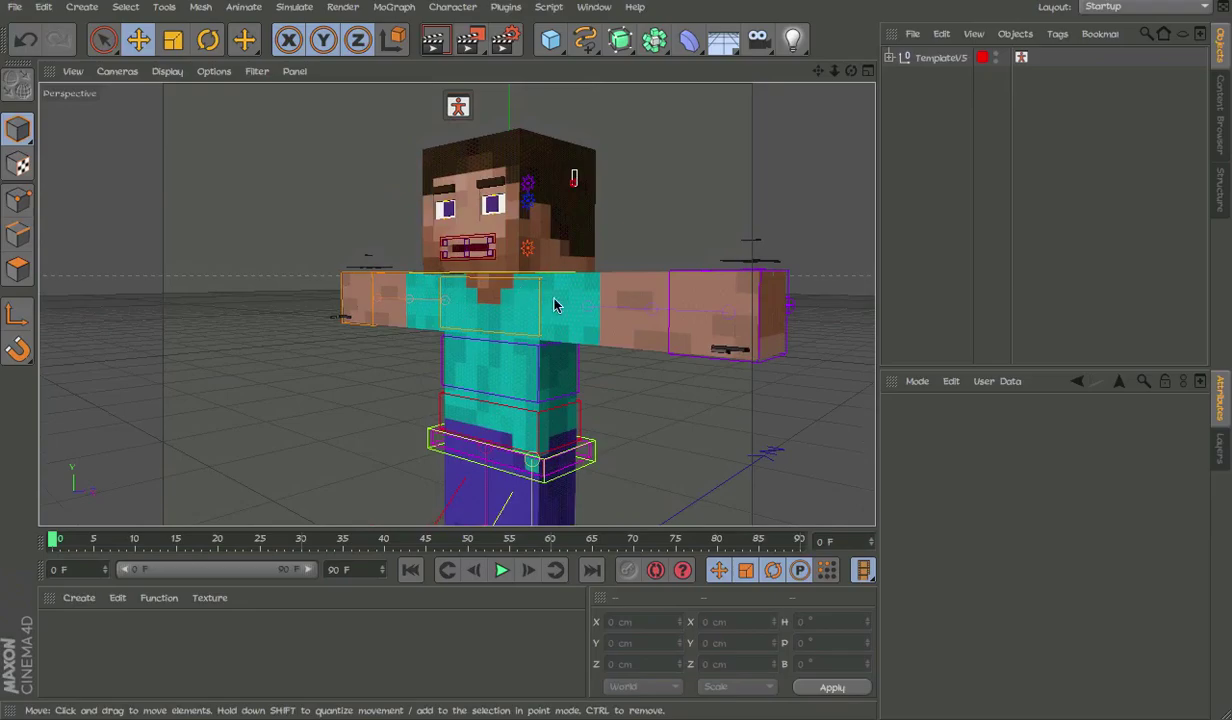
Switch to the Finder window with the rig library files and select rigitems.lib4d
alt+drag(554, 299, 635, 0)
key(F3)
click(613, 418)
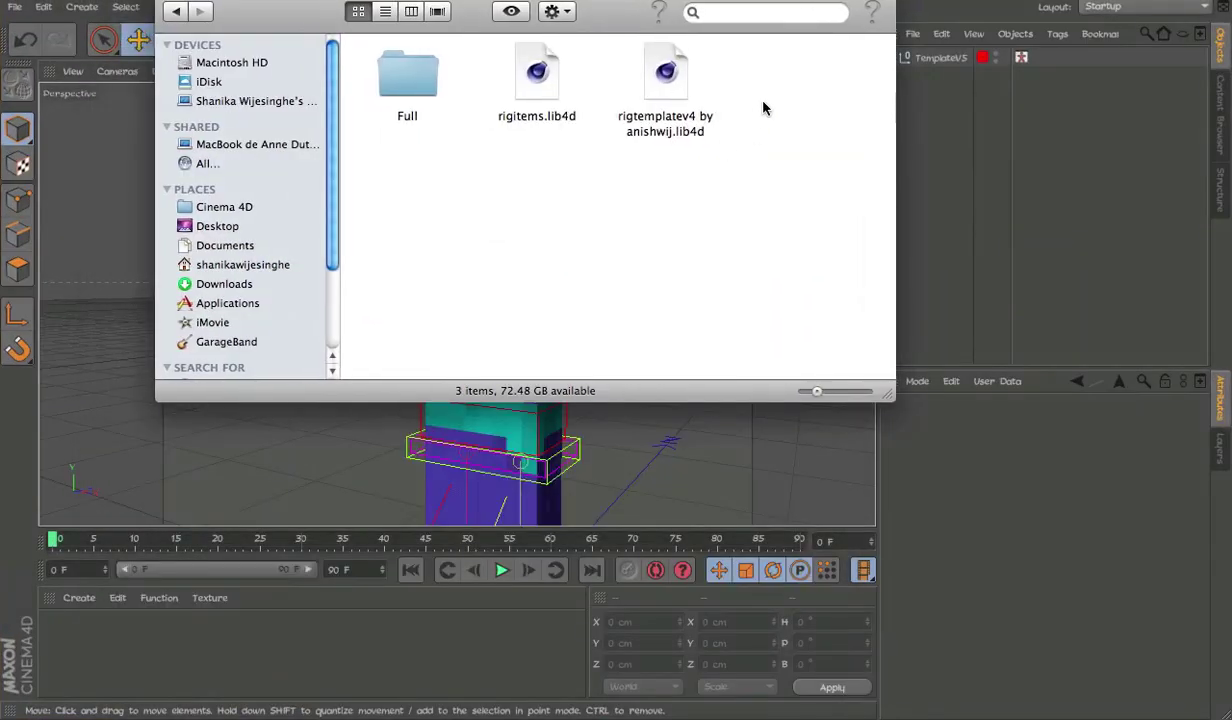
drag(763, 102, 467, 60)
drag(517, 191, 756, 44)
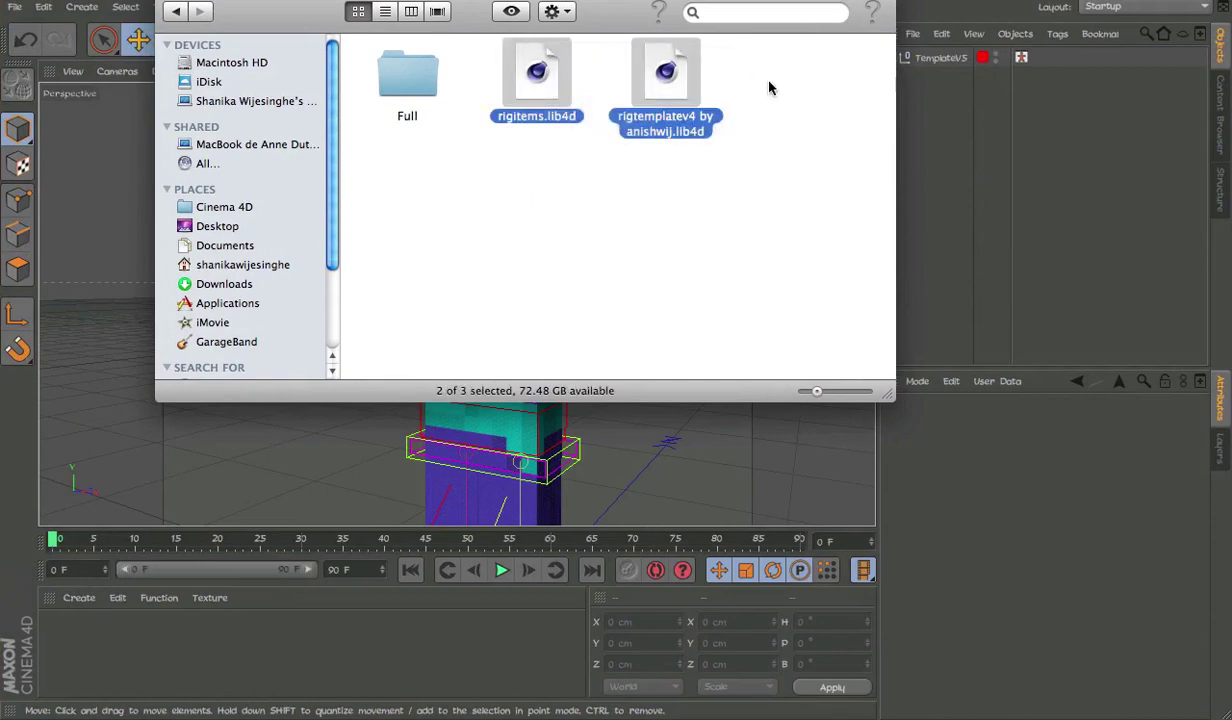
click(770, 88)
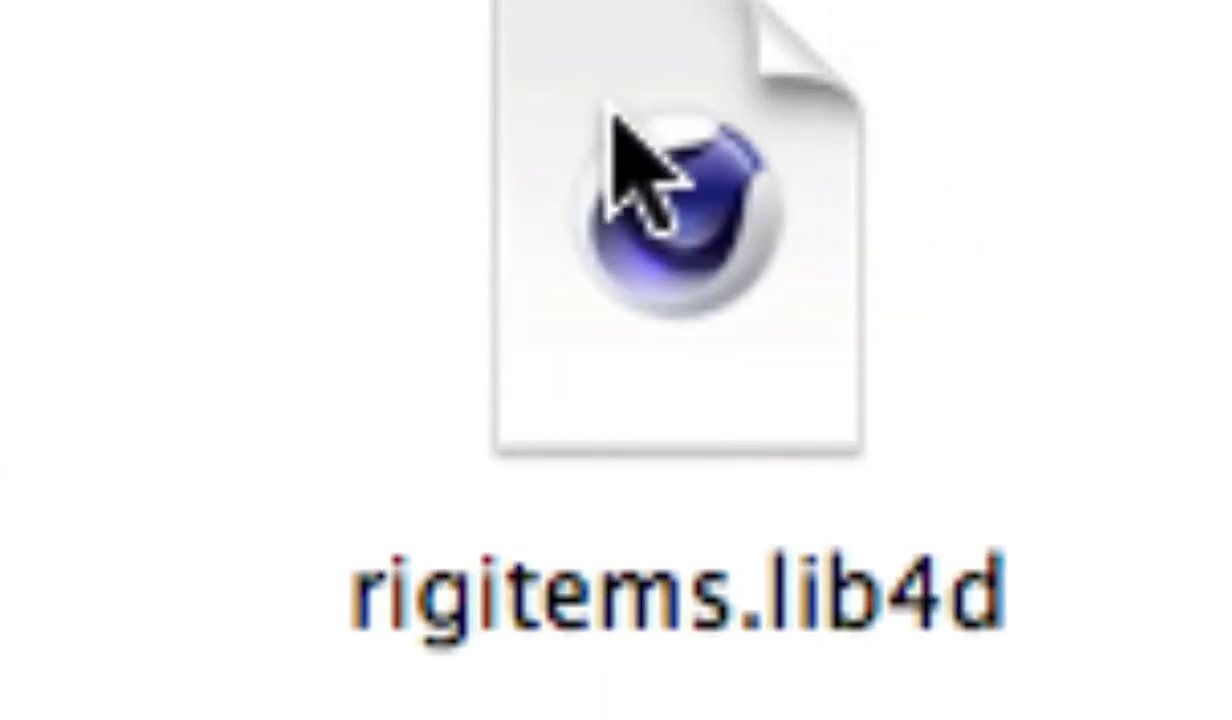
click(690, 240)
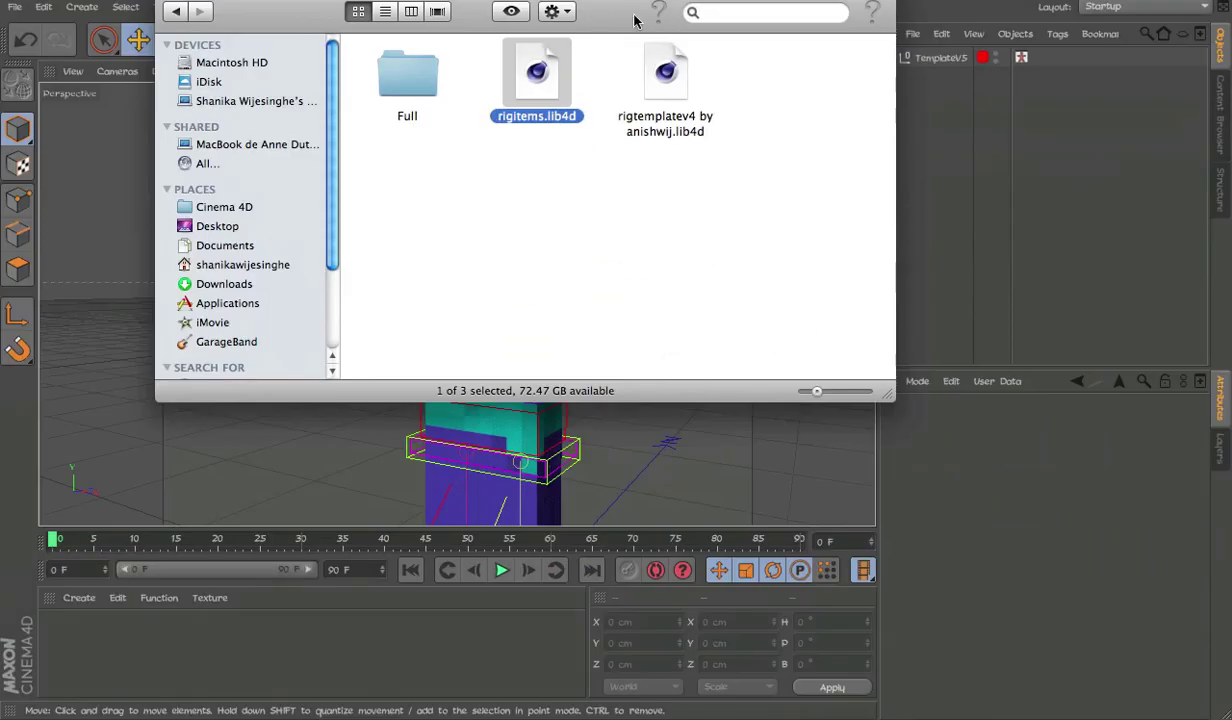
drag(634, 16, 619, 16)
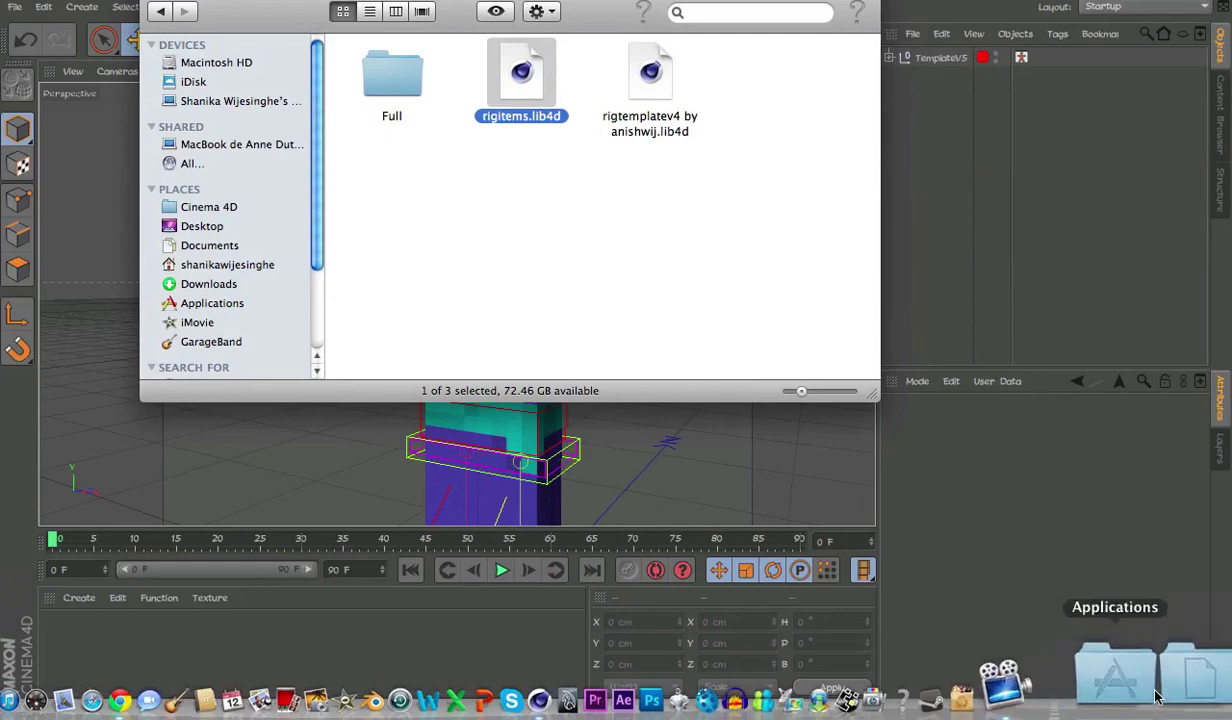
click(1141, 700)
scroll(995, 342, down, 10)
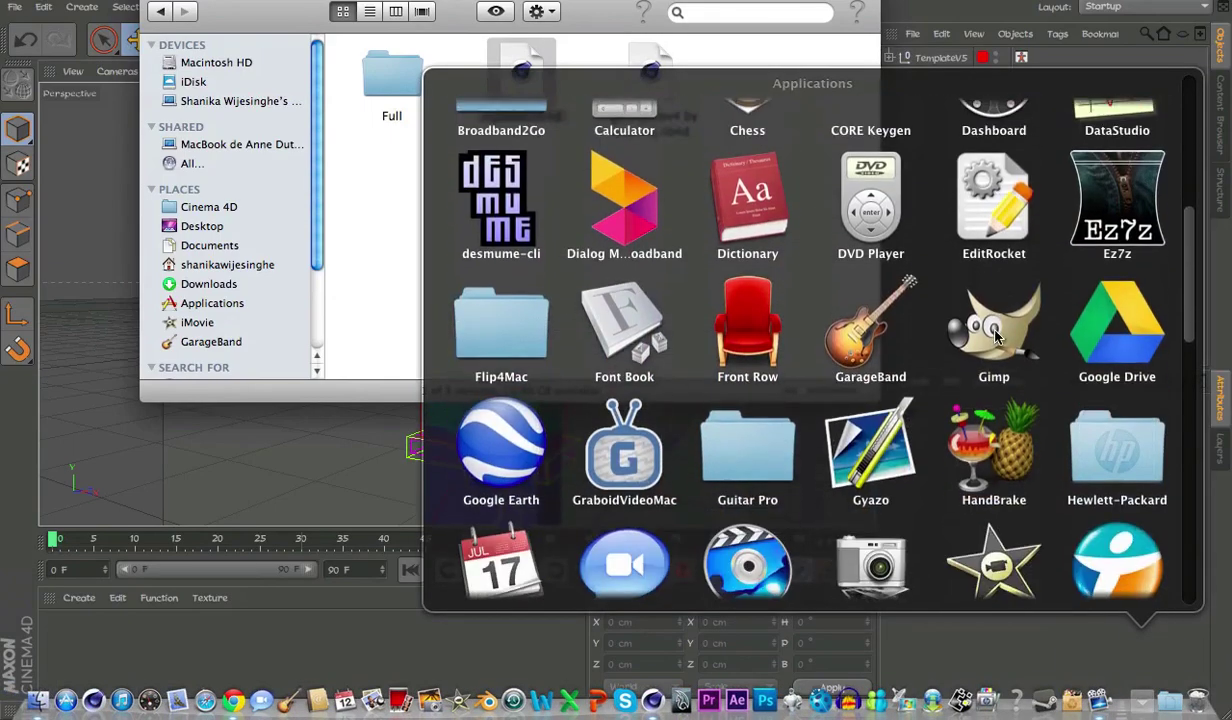
scroll(713, 380, down, 8)
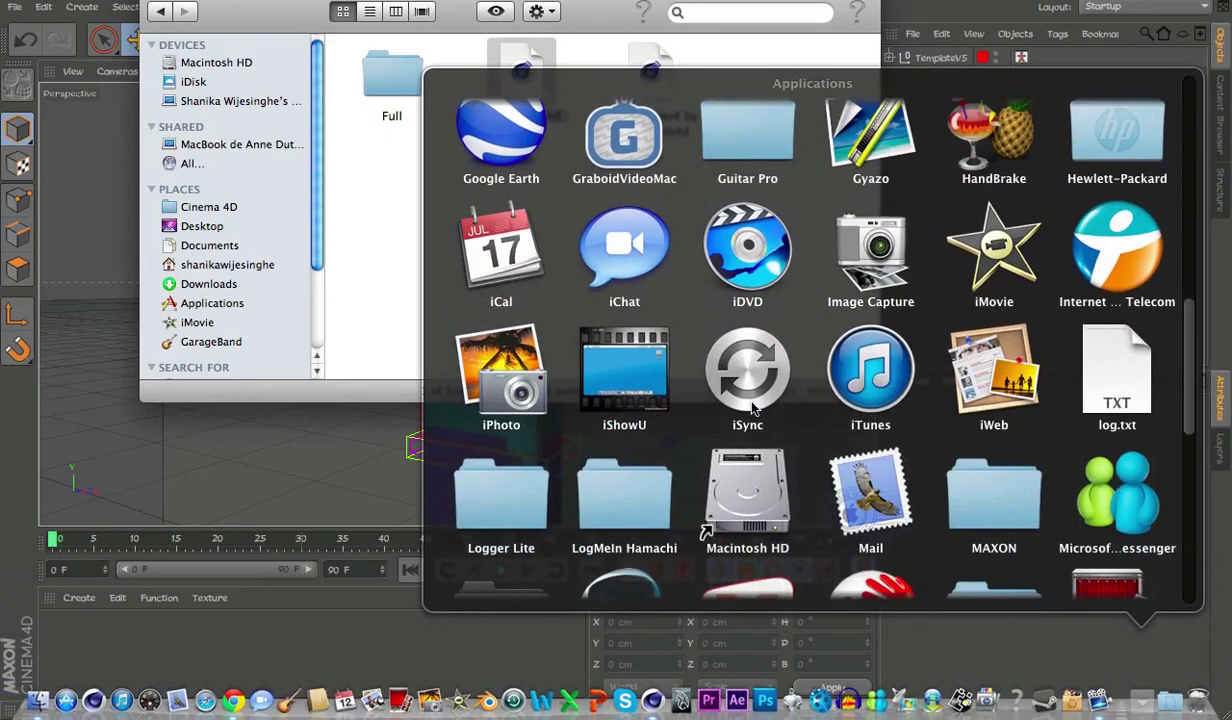
click(995, 395)
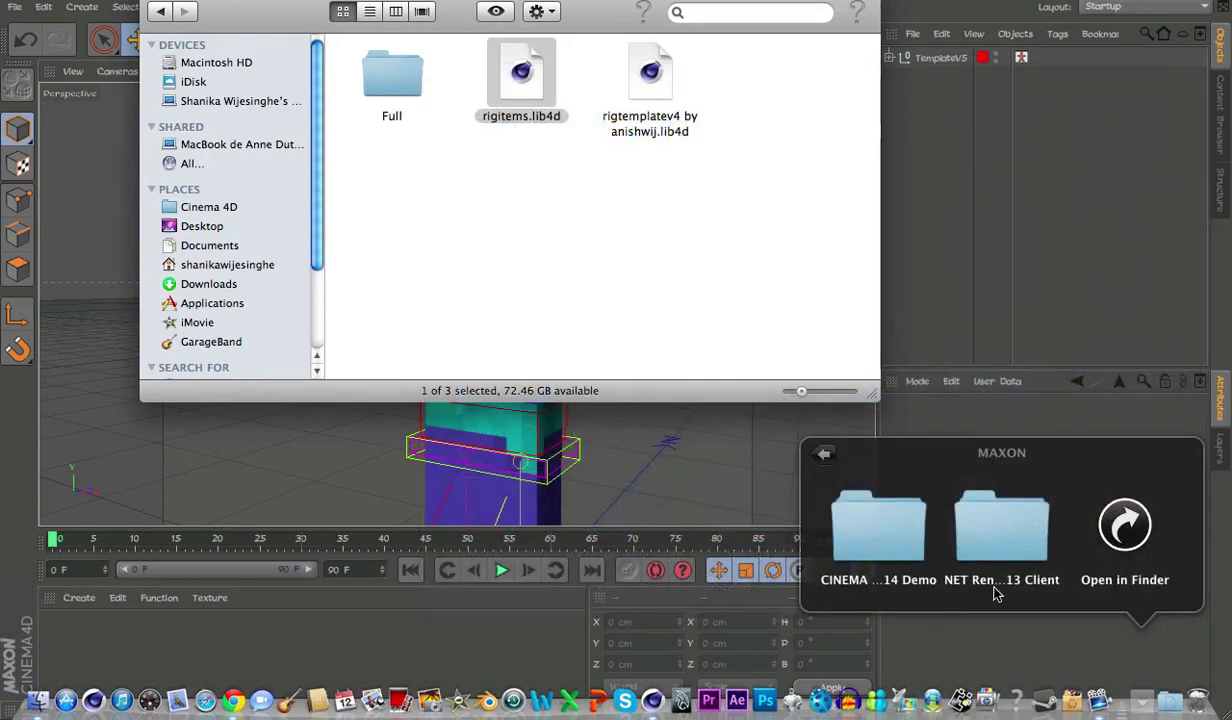
click(735, 66)
click(647, 107)
From the desktop's Other folder, search the Mac for "cinema 4d r13" and open the browser folder inside its library folder
key(F11)
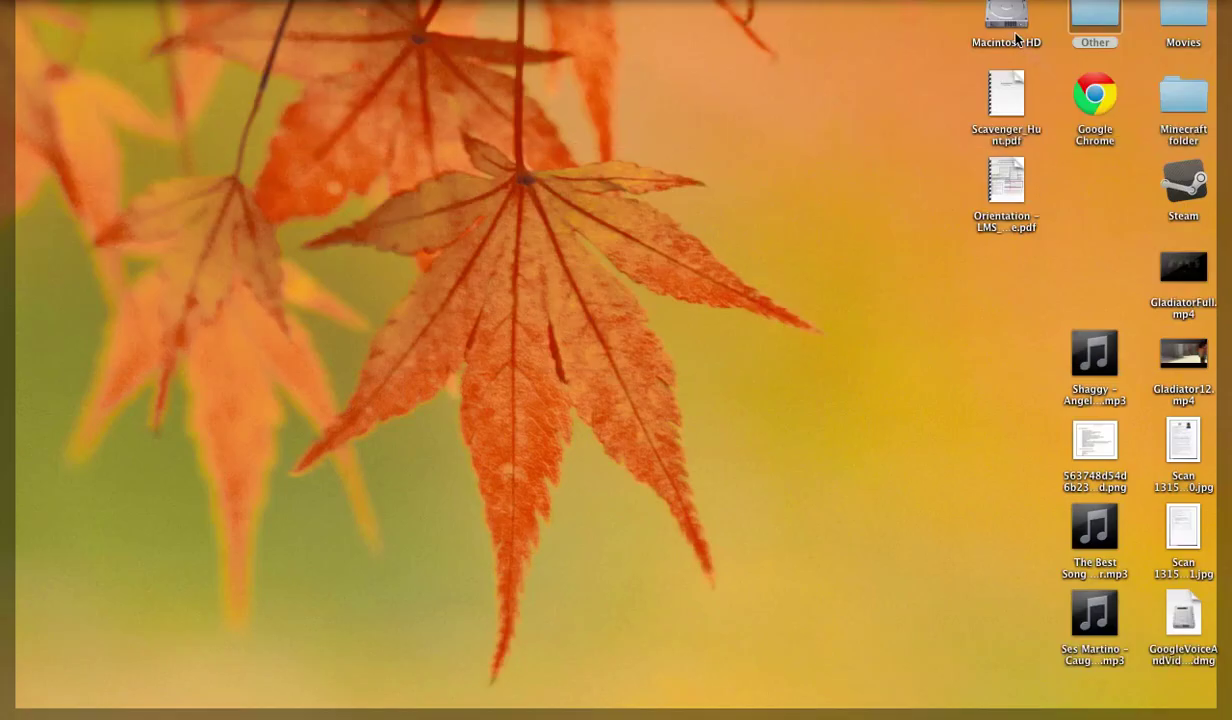
double_click(1072, 15)
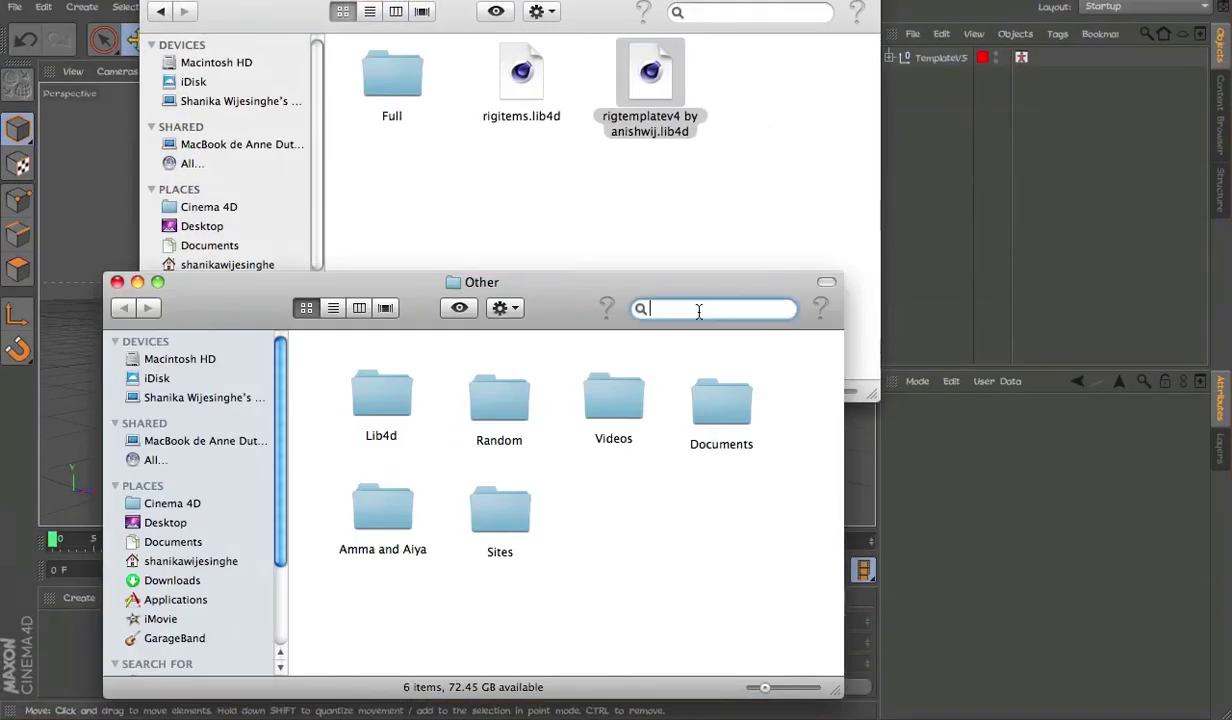
text(cinema 4d r1)
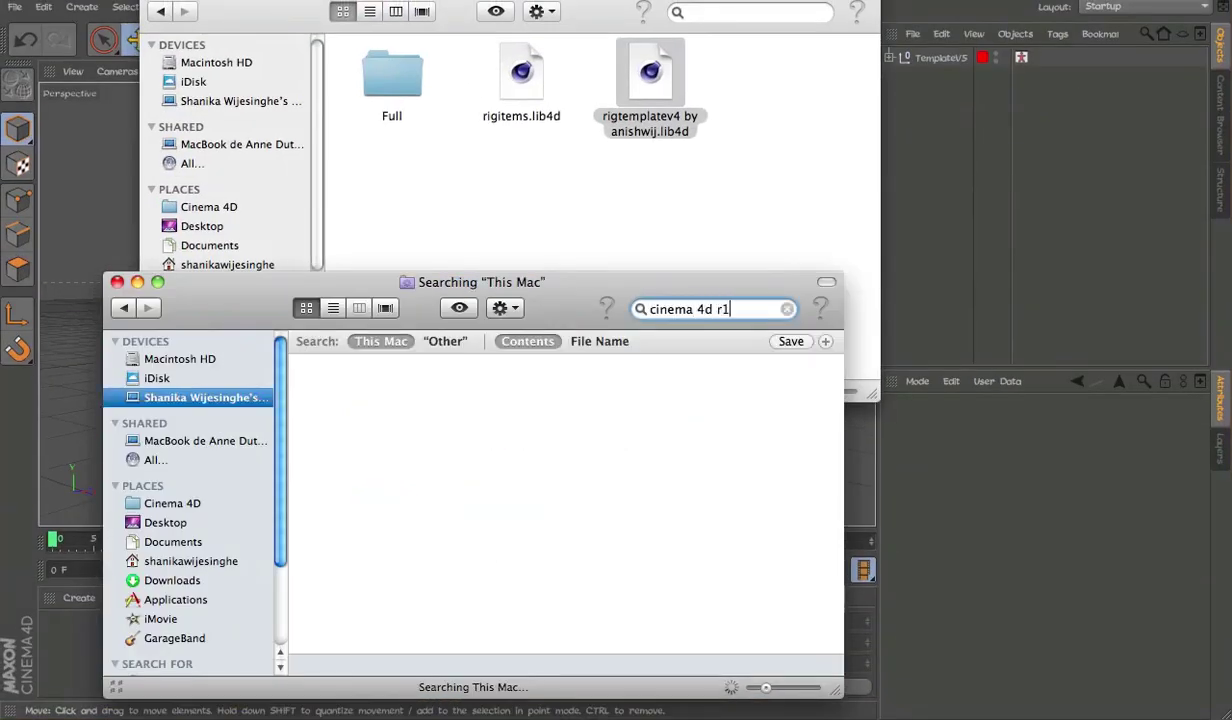
text(3)
double_click(362, 425)
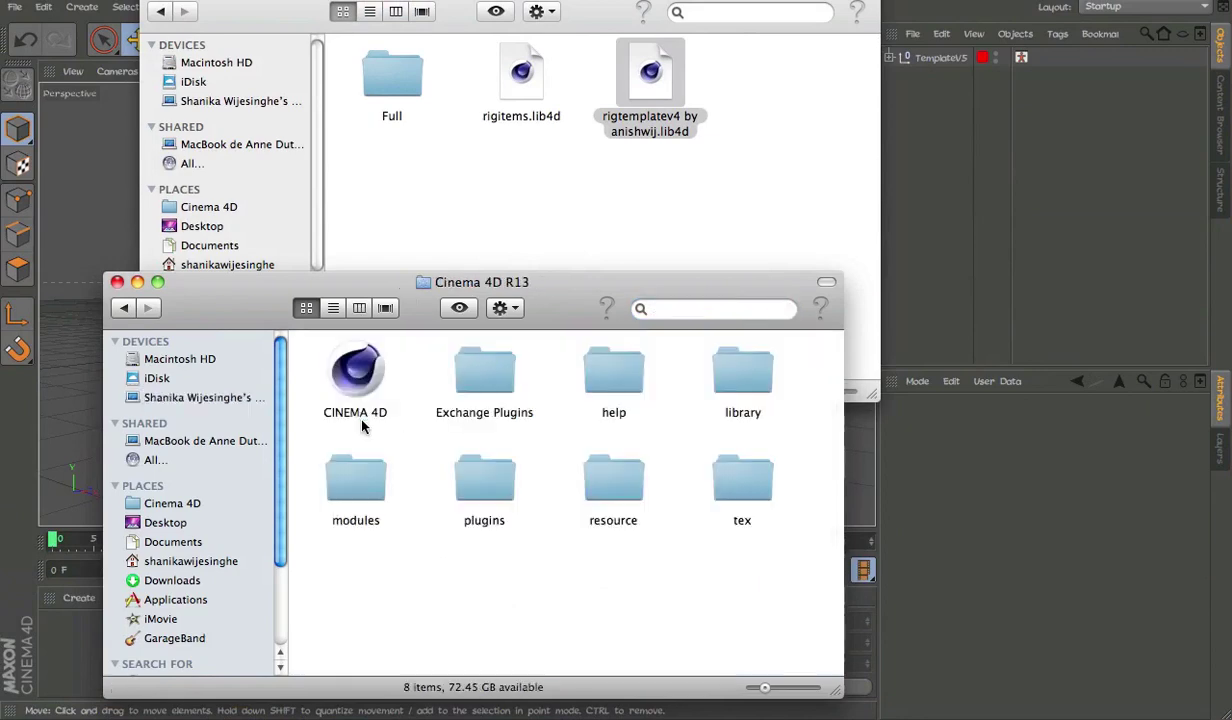
double_click(740, 370)
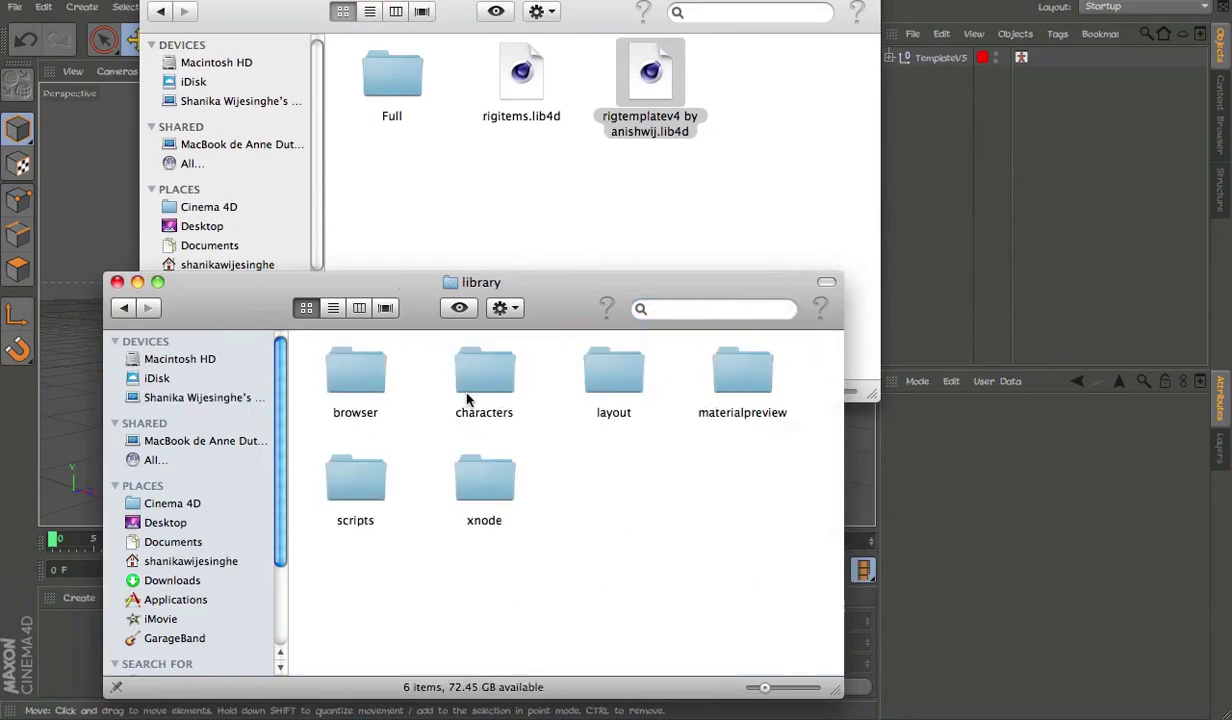
double_click(333, 395)
Select the rig template .lib4d file among the rig library files, and close both Finder windows
drag(741, 69, 383, 70)
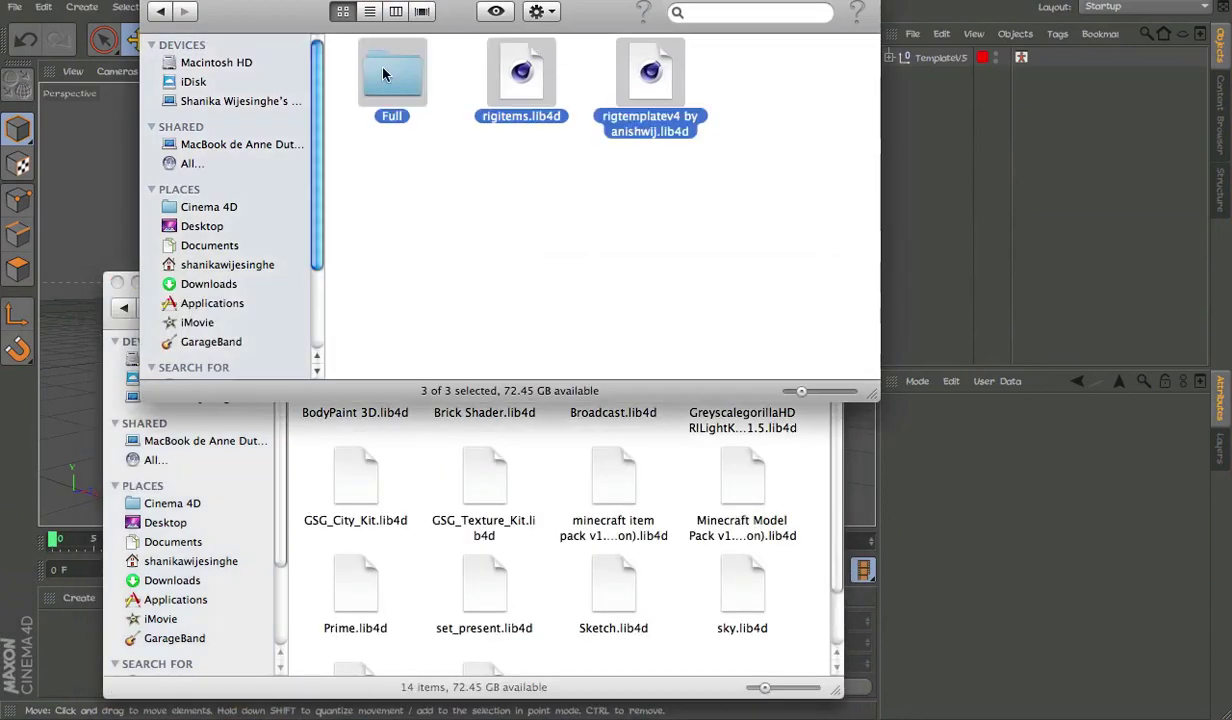
click(581, 146)
click(674, 506)
drag(720, 99, 545, 120)
click(584, 305)
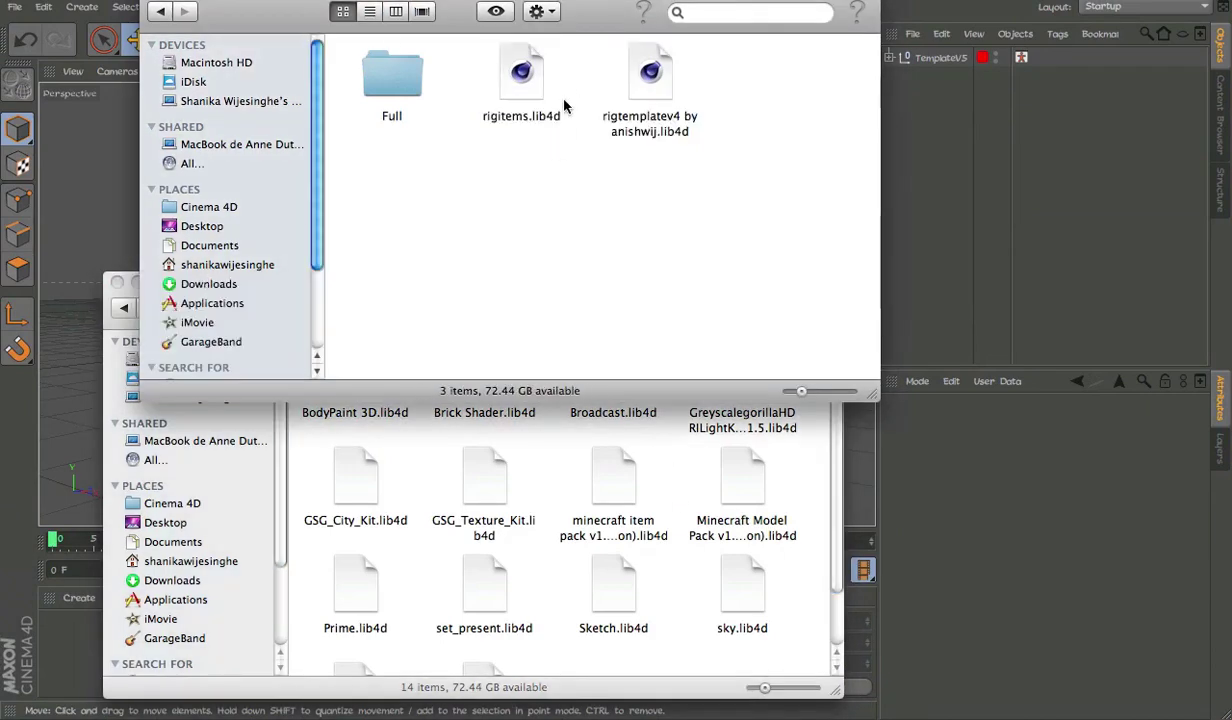
click(652, 101)
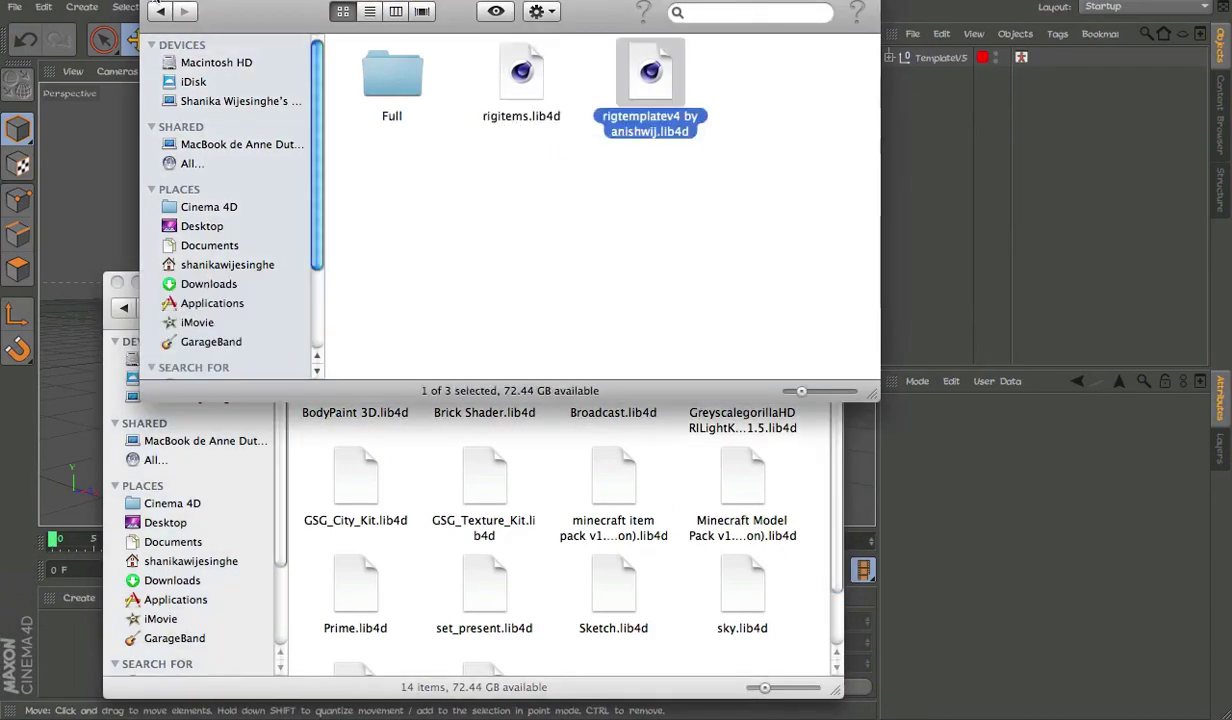
click(154, 0)
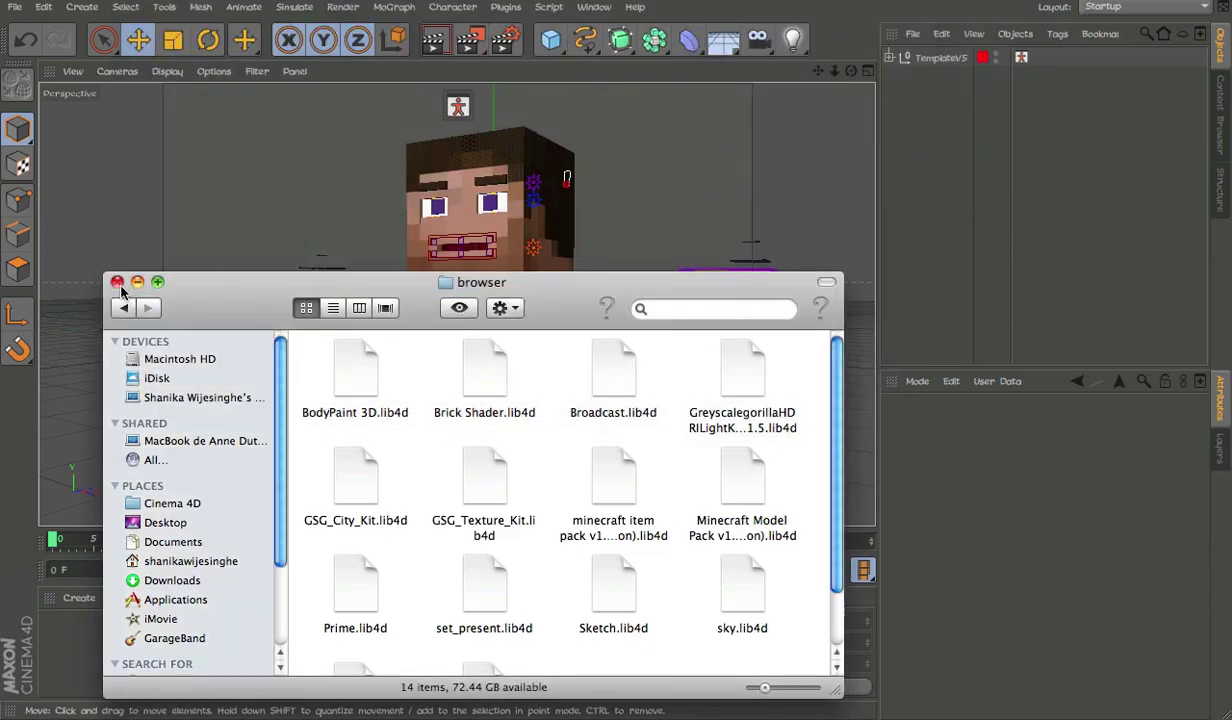
click(119, 285)
Look through the RigTemplate, RigItems and TemplateRig folders in the Content Browser, and return to the object list
click(1224, 116)
click(1165, 35)
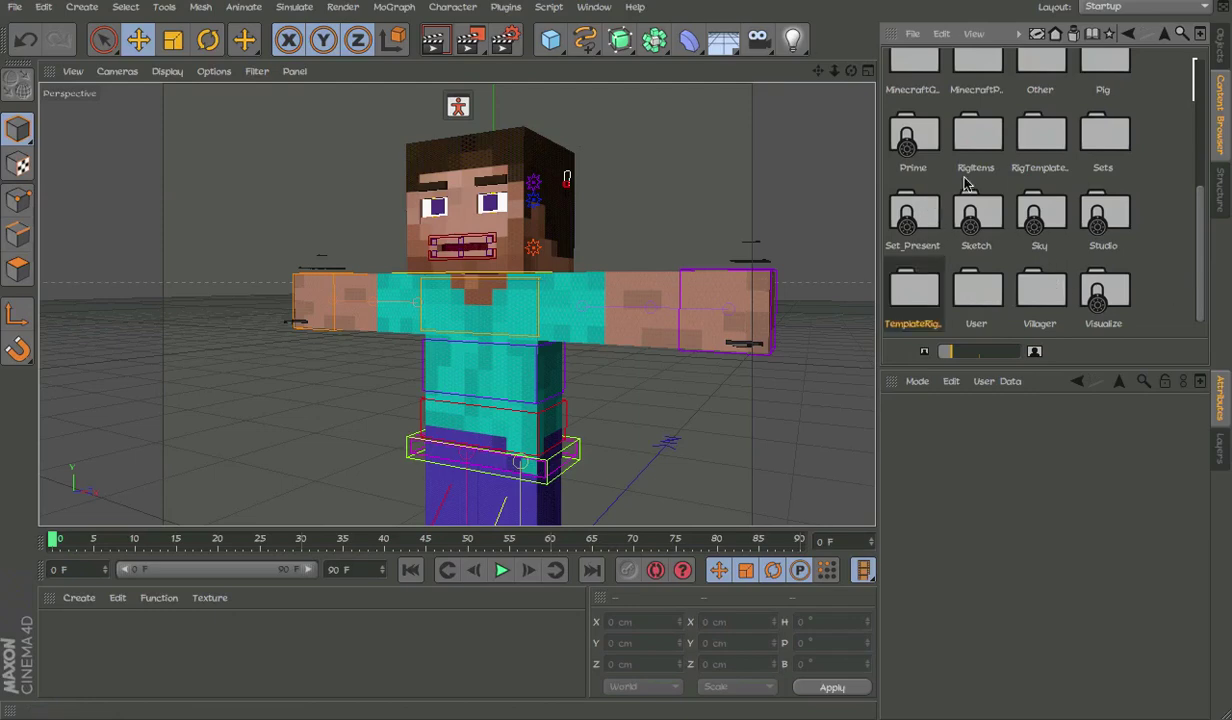
double_click(1020, 150)
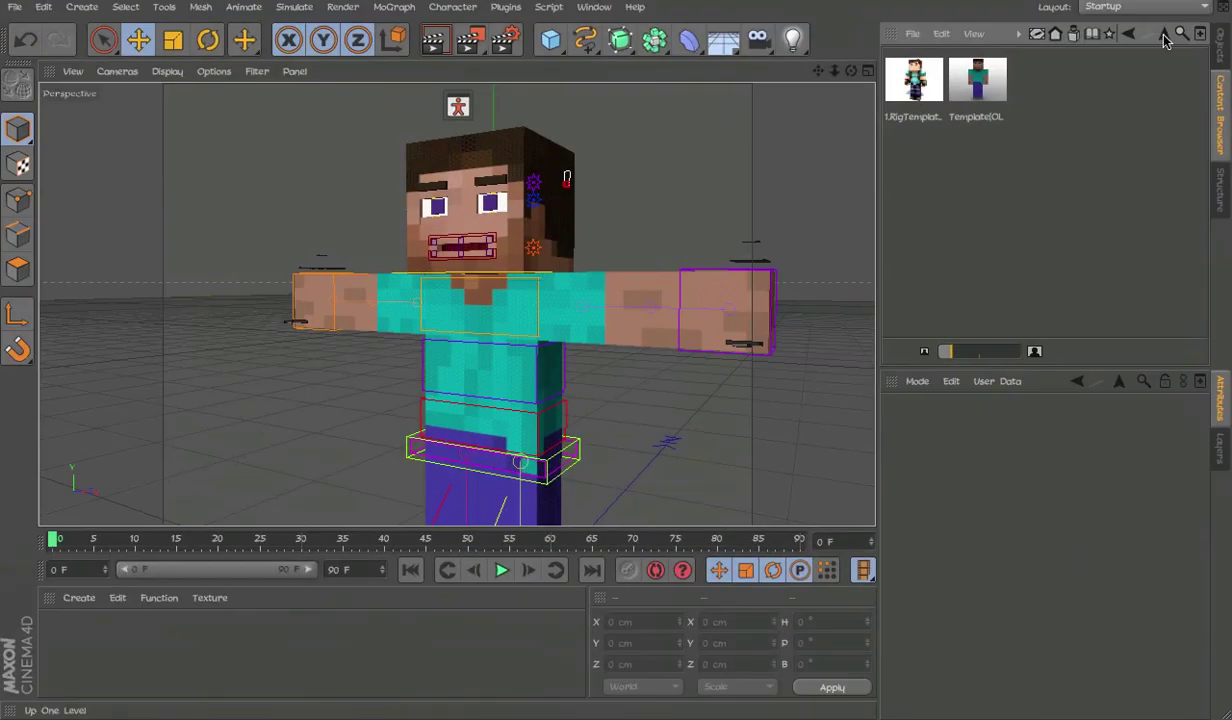
click(1163, 35)
double_click(981, 135)
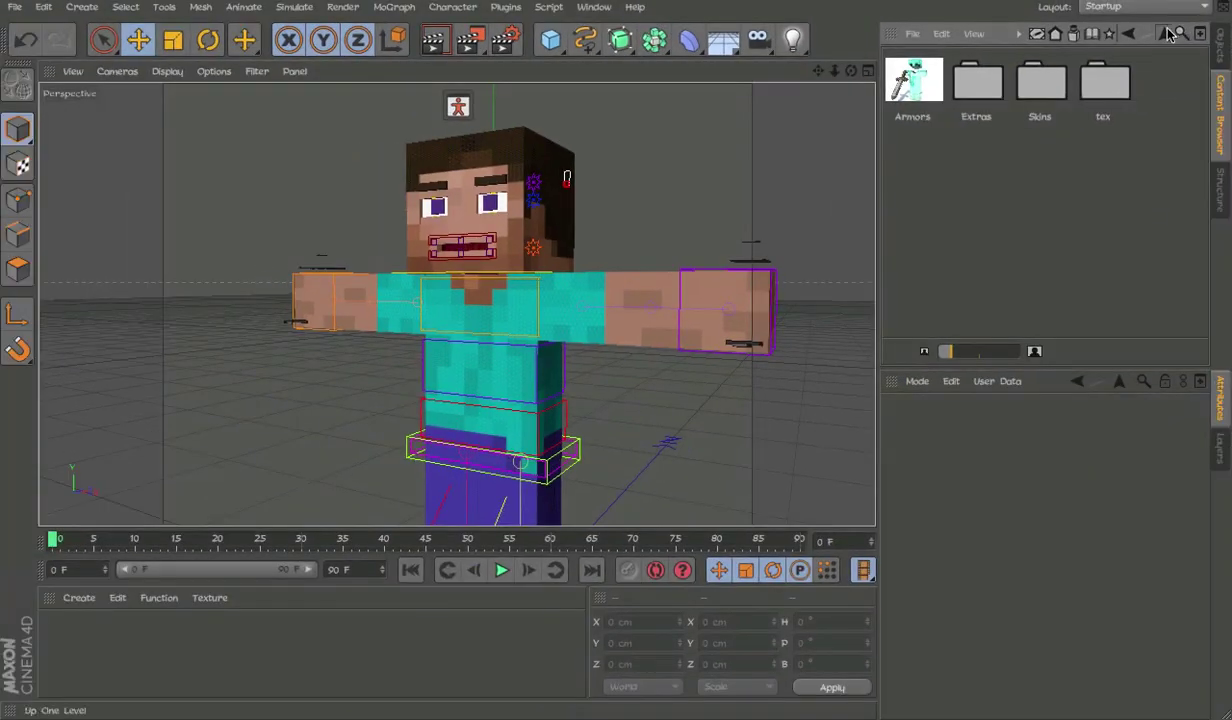
click(1168, 34)
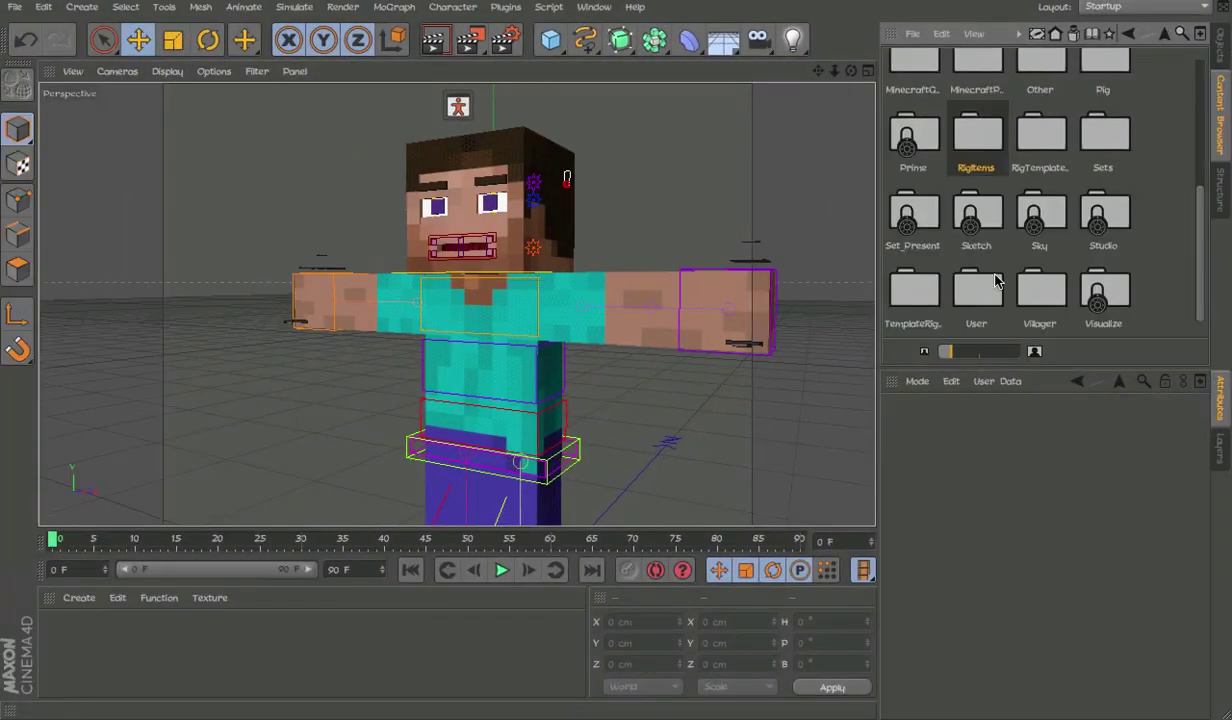
double_click(938, 285)
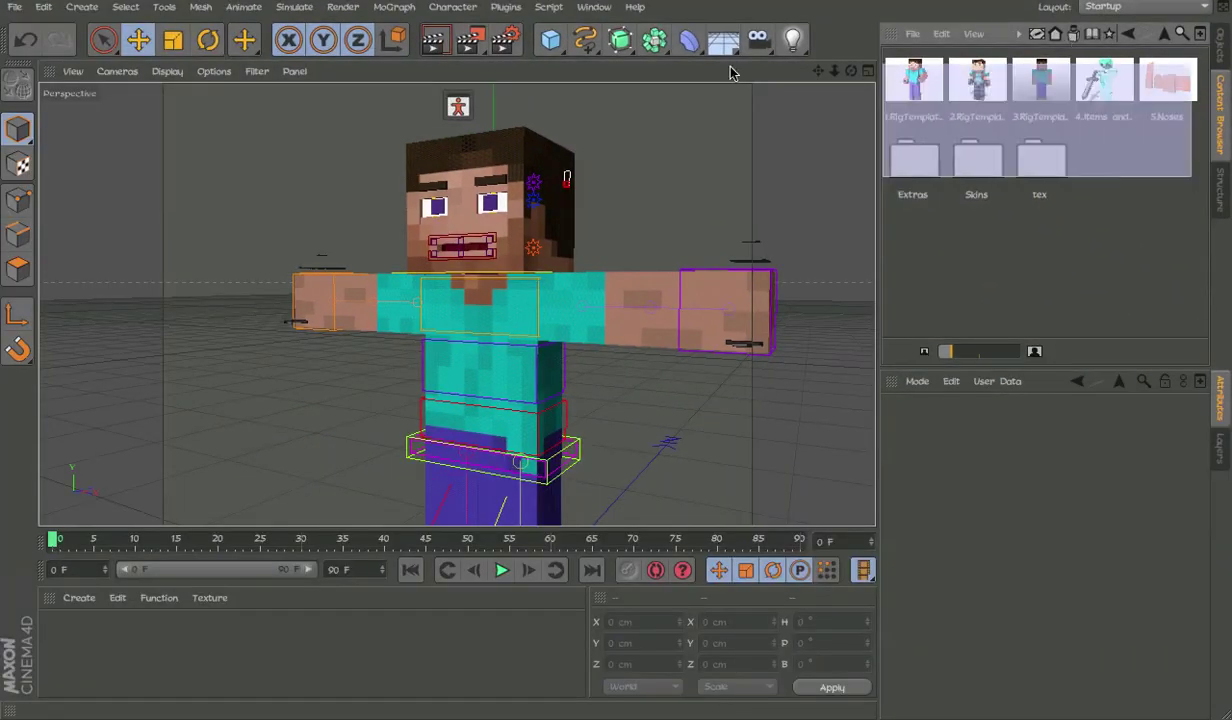
click(1222, 48)
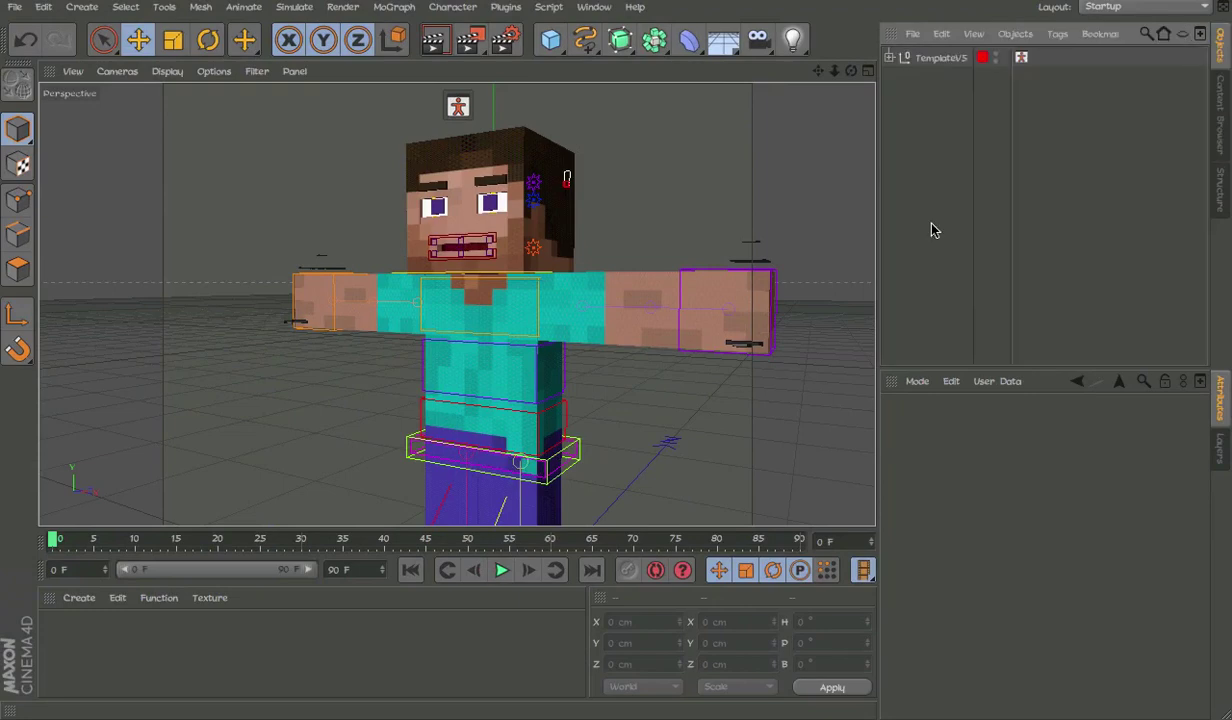
Examine the Minecraft character rig from head to feet, including the controllers around its face, arms, hips and legs
alt+drag(571, 208, 494, 231)
scroll(528, 184, up, 4)
scroll(544, 343, up, 6)
scroll(598, 288, down, 4)
scroll(578, 310, down, 6)
alt+middle_drag(535, 311, 535, 266)
alt+drag(535, 268, 485, 206)
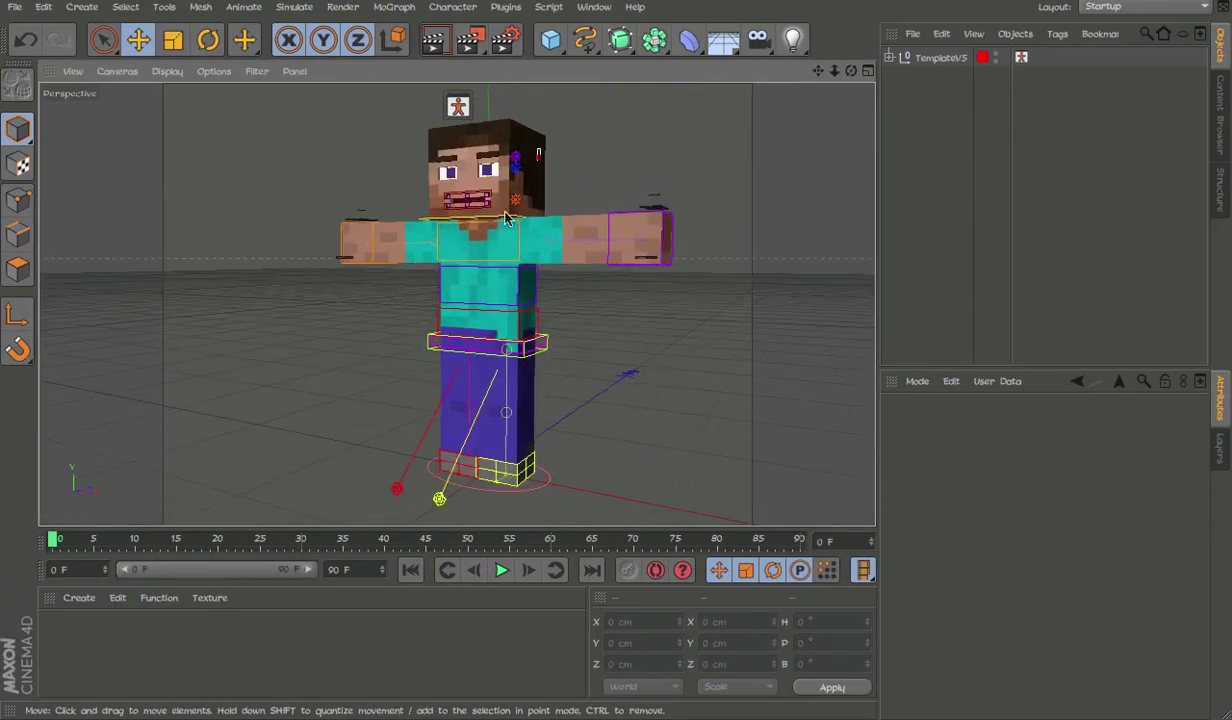
scroll(479, 156, up, 4)
alt+middle_drag(533, 301, 511, 196)
alt+drag(511, 390, 438, 352)
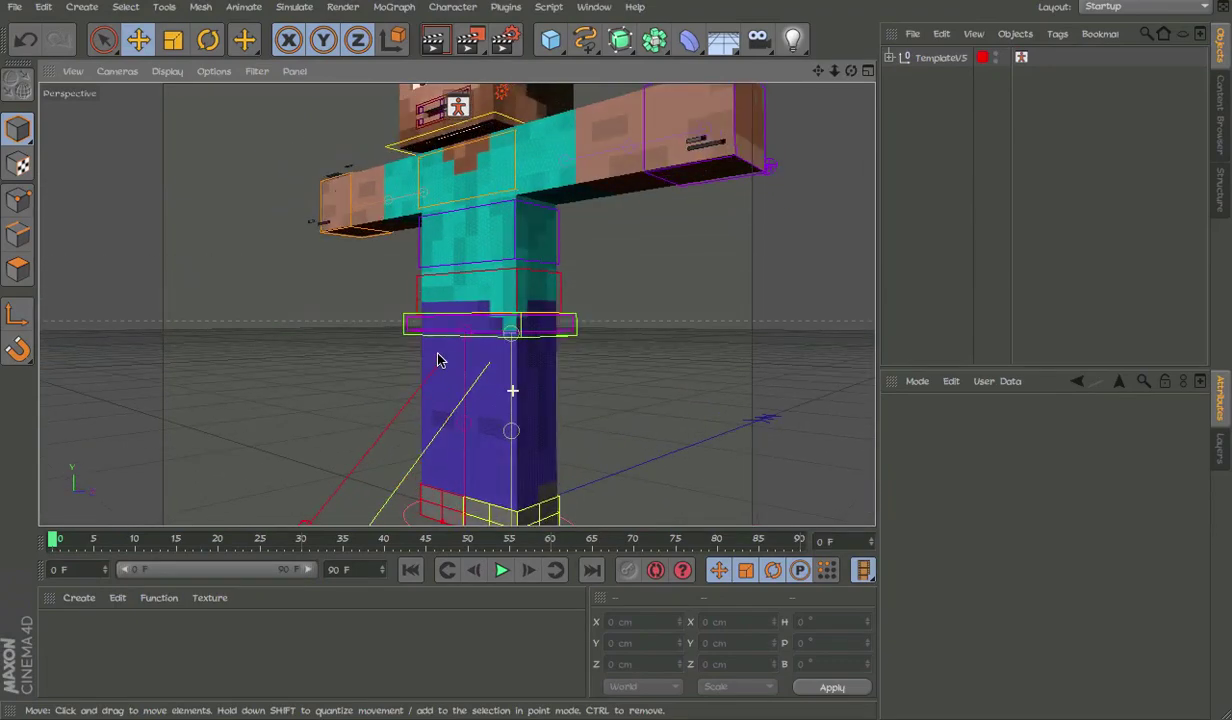
scroll(463, 369, down, 5)
alt+drag(457, 304, 546, 371)
scroll(548, 377, up, 3)
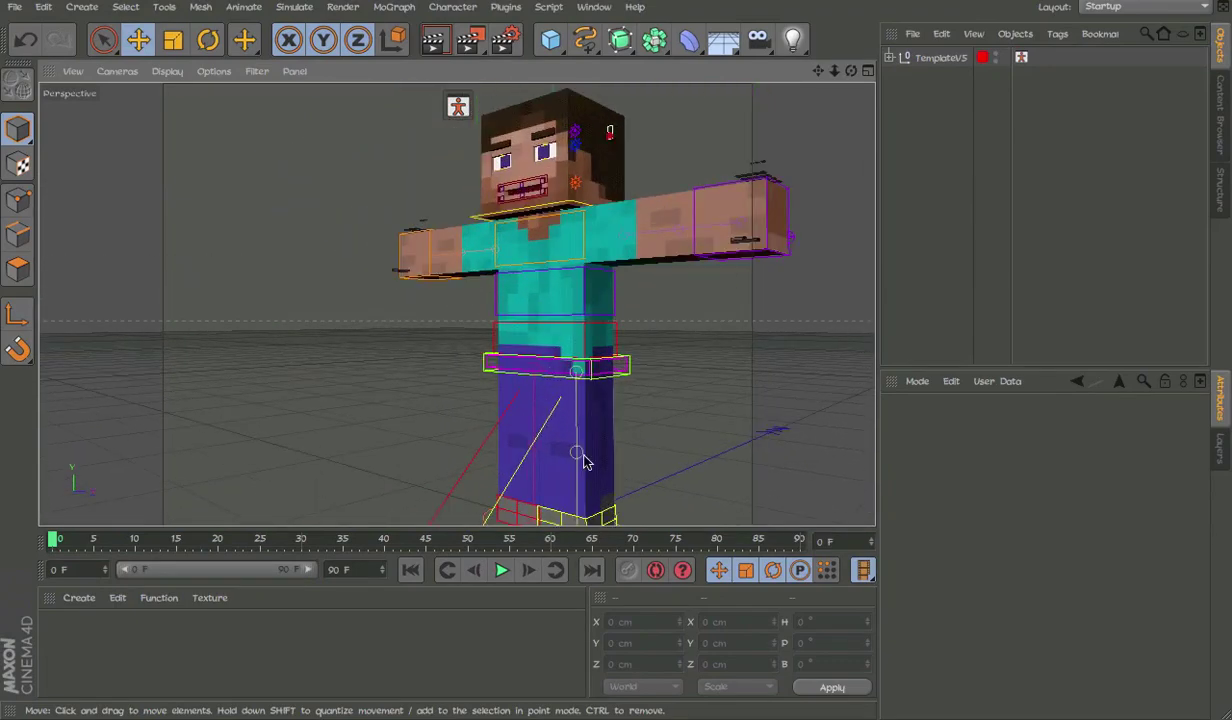
alt+middle_drag(582, 460, 555, 378)
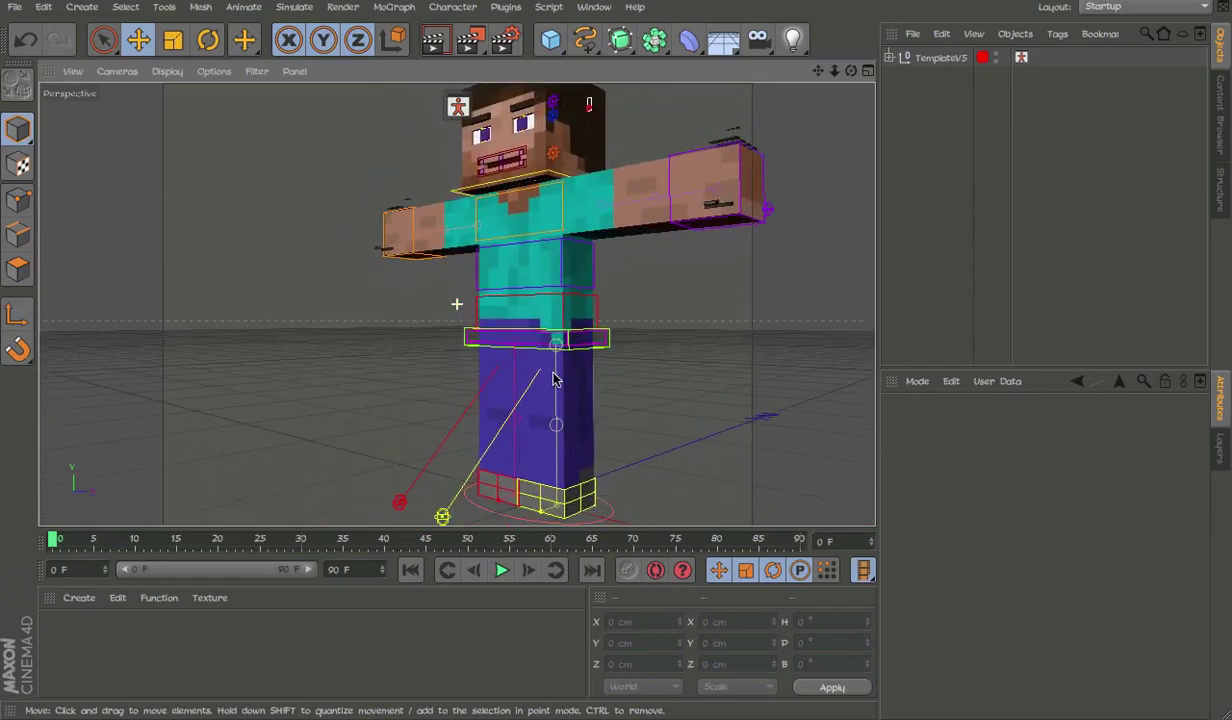
alt+drag(555, 380, 530, 402)
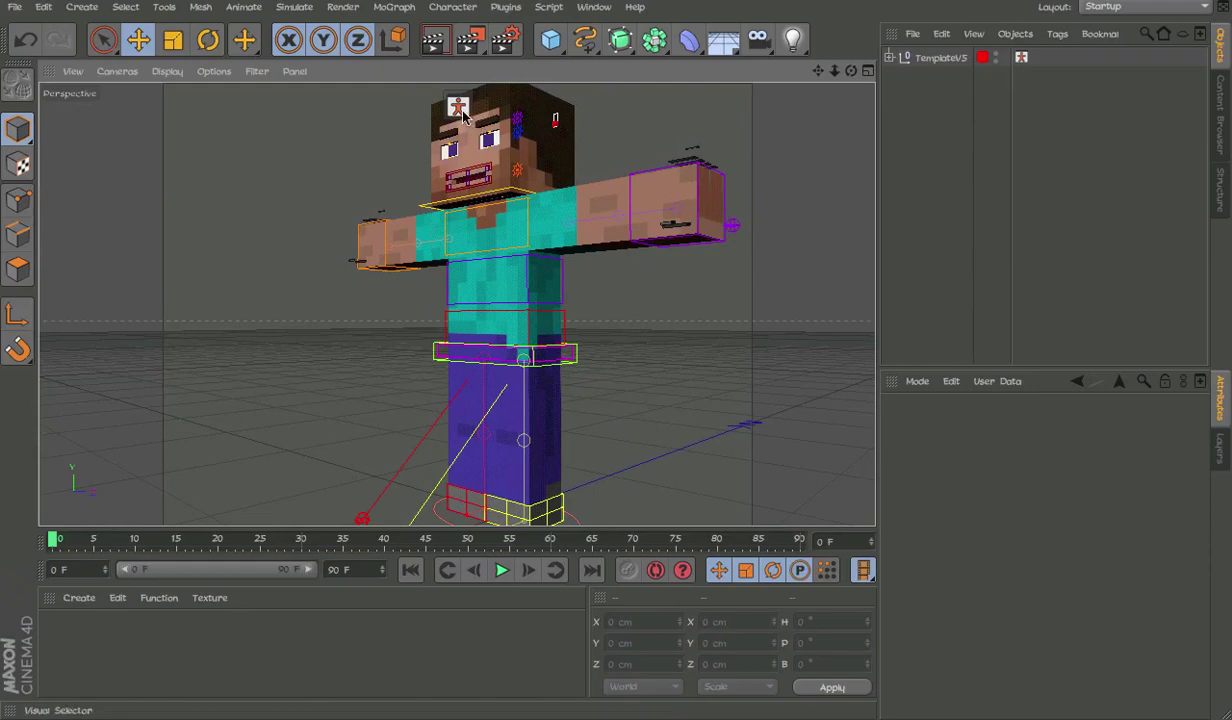
alt+middle_drag(613, 286, 608, 182)
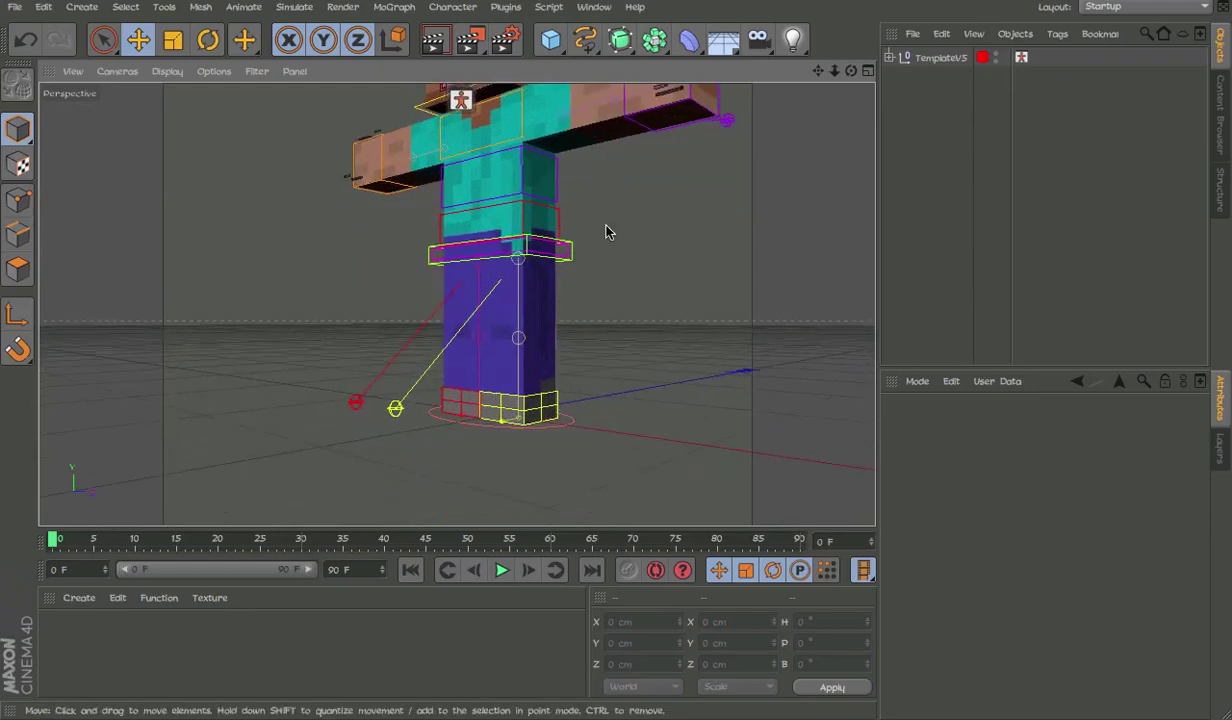
alt+middle_drag(607, 258, 663, 338)
alt+drag(645, 333, 654, 345)
alt+middle_drag(637, 344, 633, 354)
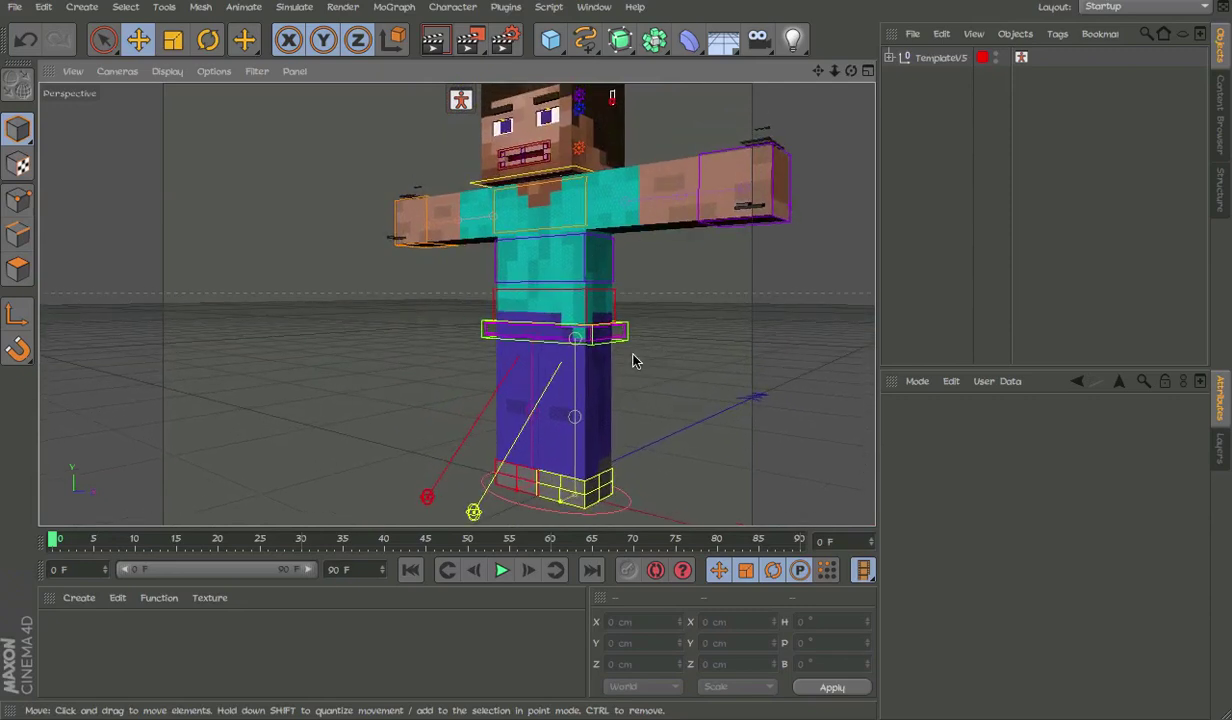
alt+drag(632, 360, 603, 358)
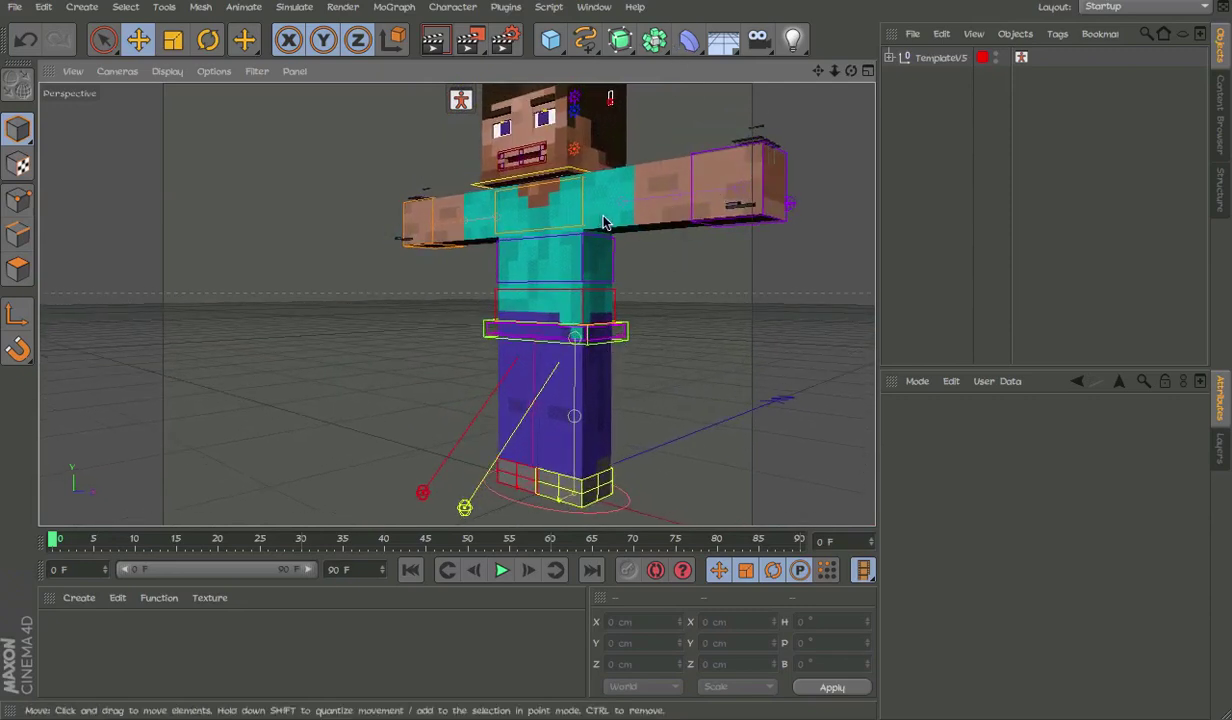
alt+middle_drag(603, 216, 562, 285)
alt+right_drag(560, 288, 510, 291)
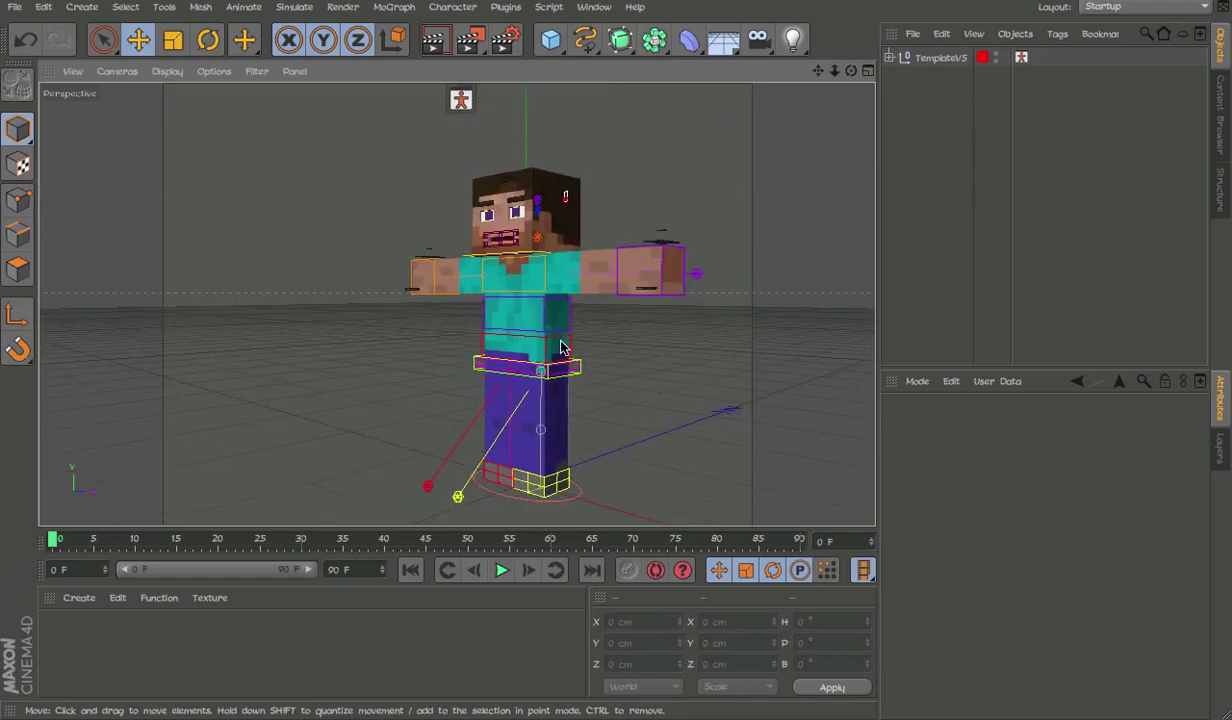
alt+middle_drag(561, 341, 546, 304)
alt+right_drag(544, 268, 582, 269)
alt+right_drag(507, 282, 486, 288)
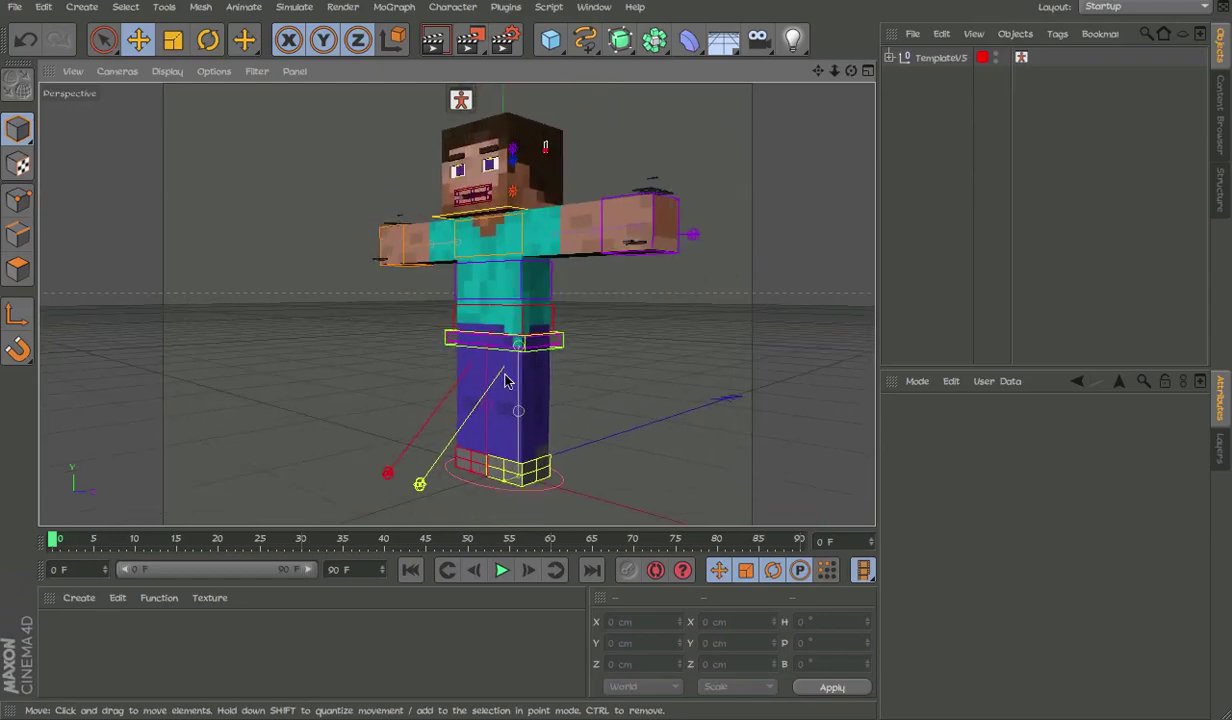
alt+right_drag(505, 375, 598, 374)
Try rotating the character's hip controller twice with the Rotate tool, undoing each rotation
click(607, 320)
alt+middle_drag(609, 340, 610, 371)
alt+right_drag(610, 373, 552, 355)
key(r)
drag(502, 341, 572, 350)
key(ctrl+z)
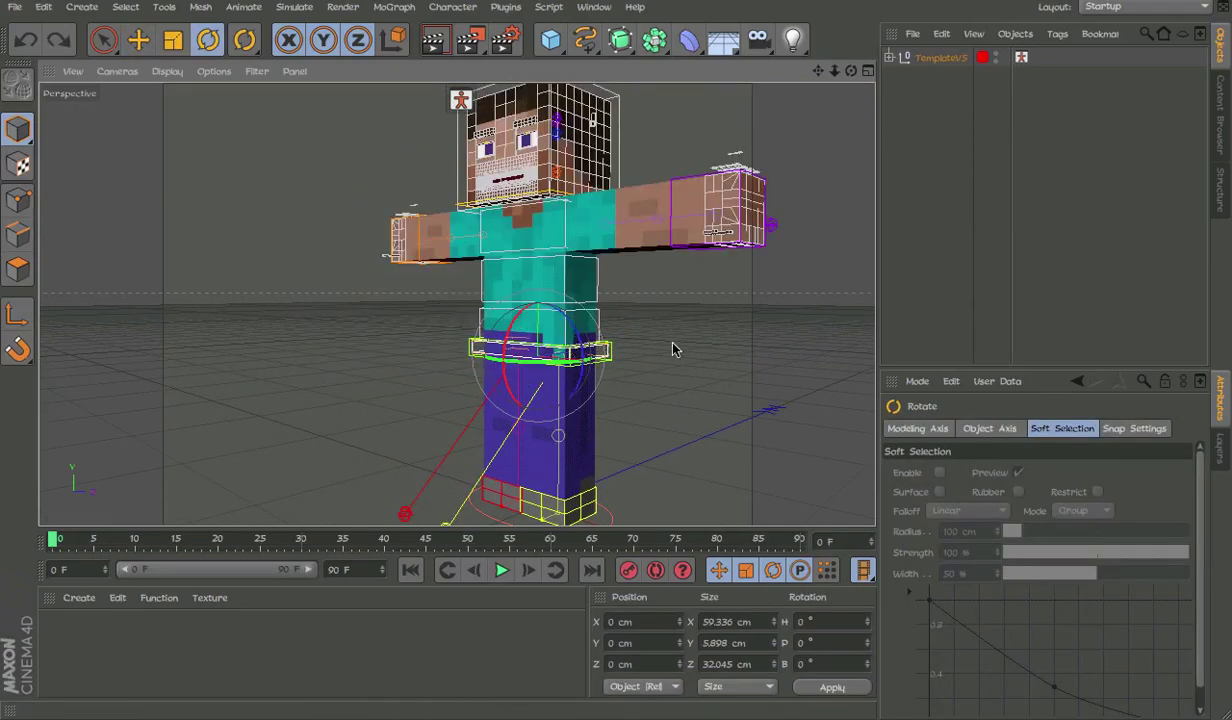
alt+drag(673, 349, 362, 330)
scroll(543, 331, up, 4)
drag(568, 381, 619, 380)
key(ctrl+z)
alt+drag(562, 341, 757, 437)
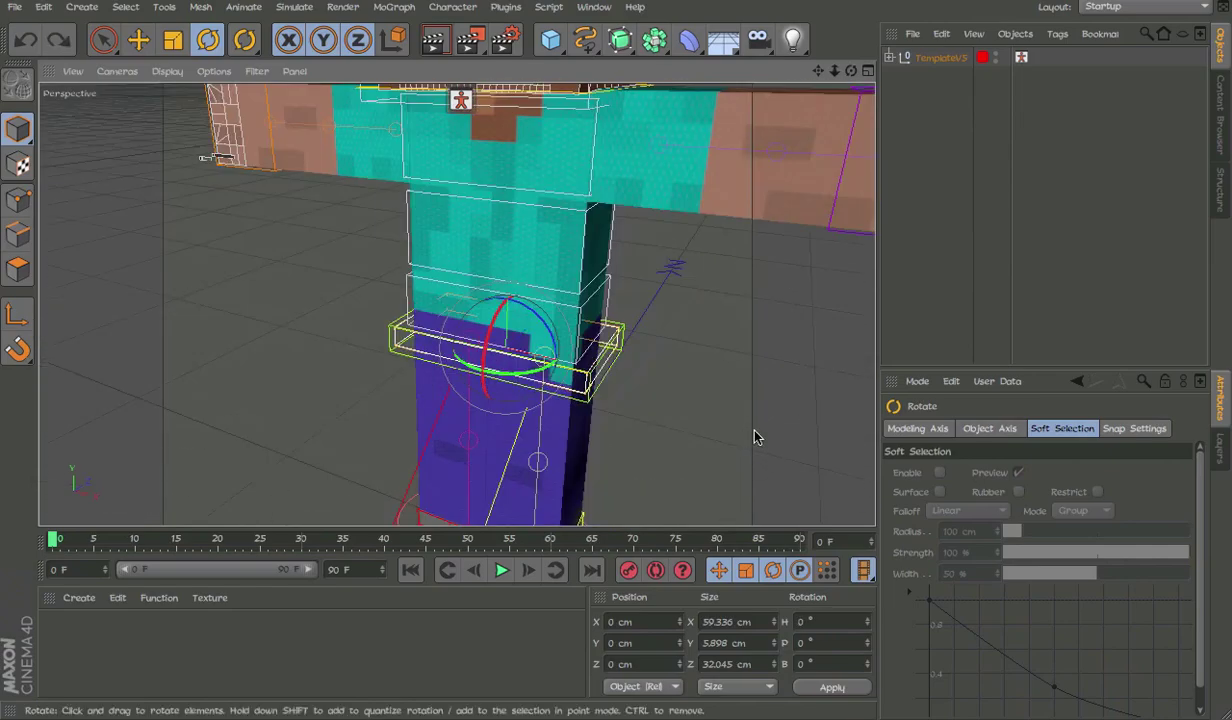
Try rotating the hip controller and the middle torso controller in turn, undoing each rotation
drag(502, 347, 540, 350)
key(ctrl+z)
alt+drag(457, 302, 536, 258)
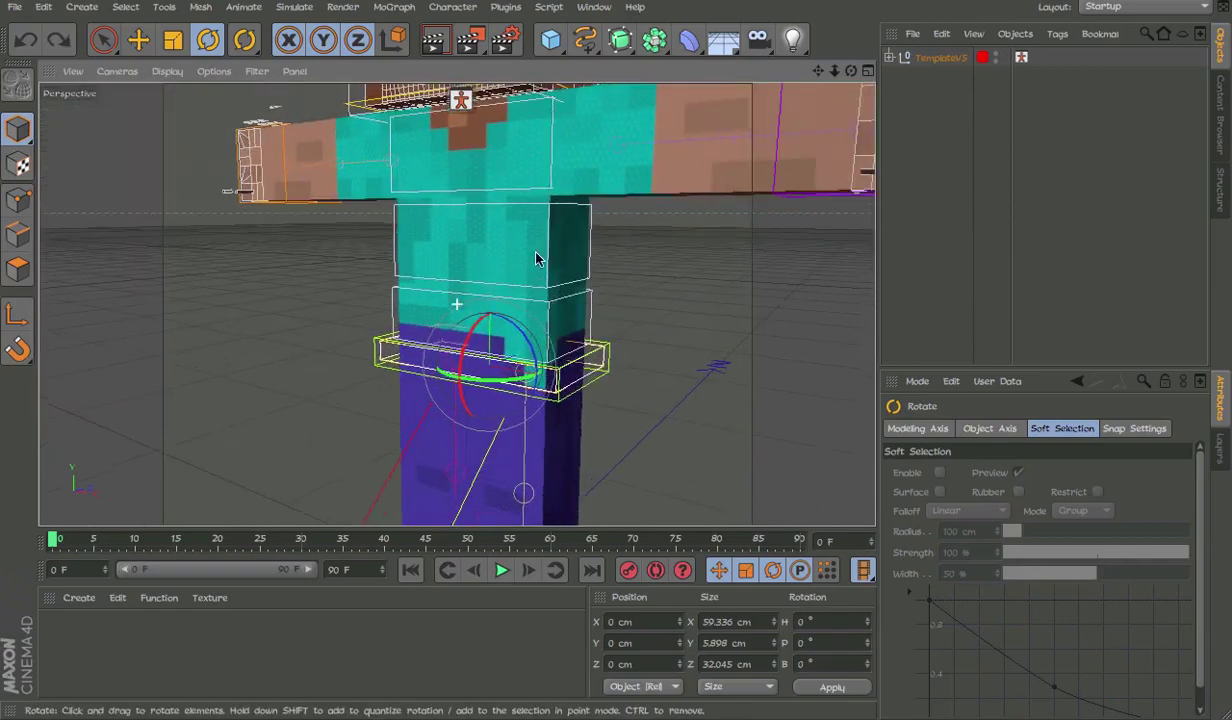
scroll(536, 258, down, 1)
alt+middle_drag(536, 258, 518, 286)
alt+drag(518, 286, 504, 237)
alt+drag(569, 317, 605, 333)
click(541, 306)
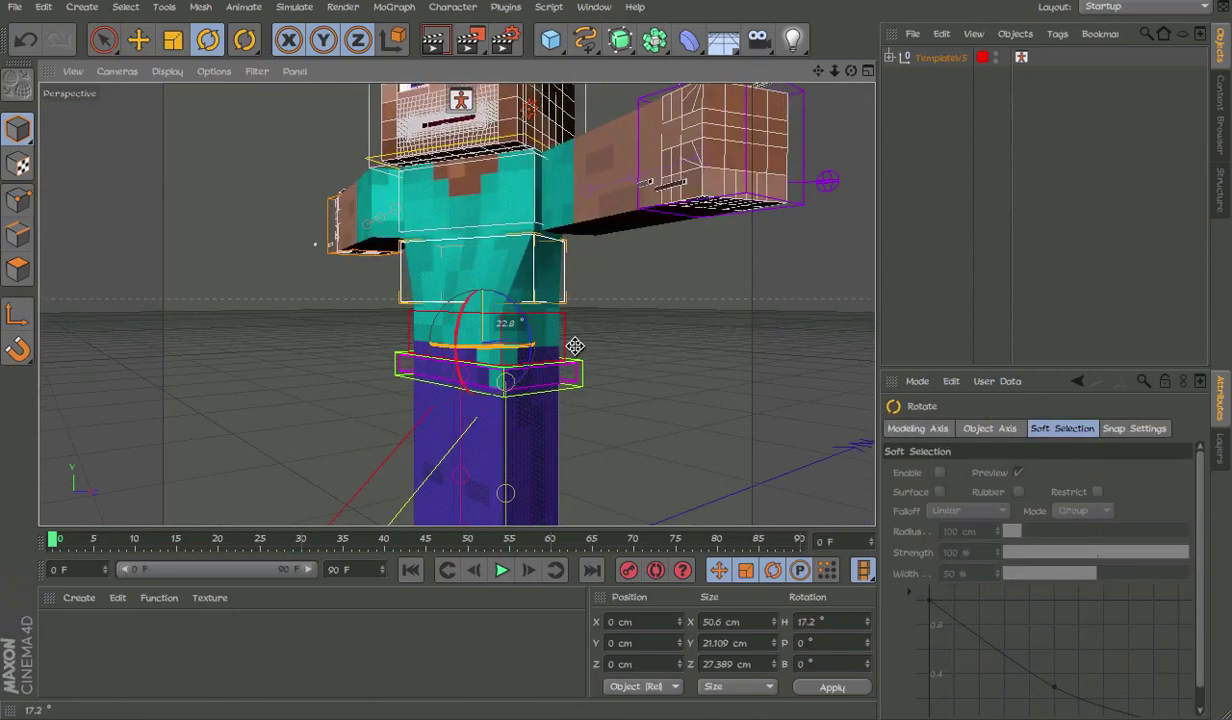
key(ctrl+z)
Try rotating the lower torso controller's heading to about -57°, and undo the rotation
alt+middle_drag(545, 322, 581, 369)
click(588, 374)
click(592, 371)
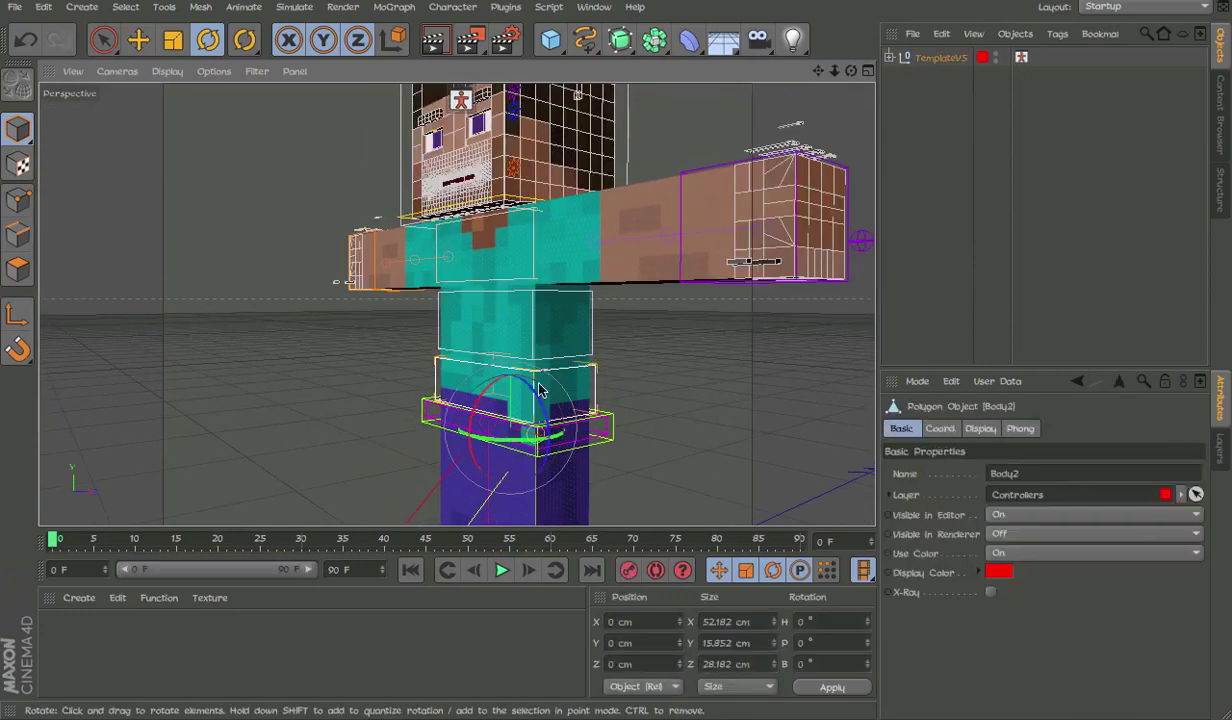
scroll(540, 391, up, 3)
drag(502, 459, 450, 456)
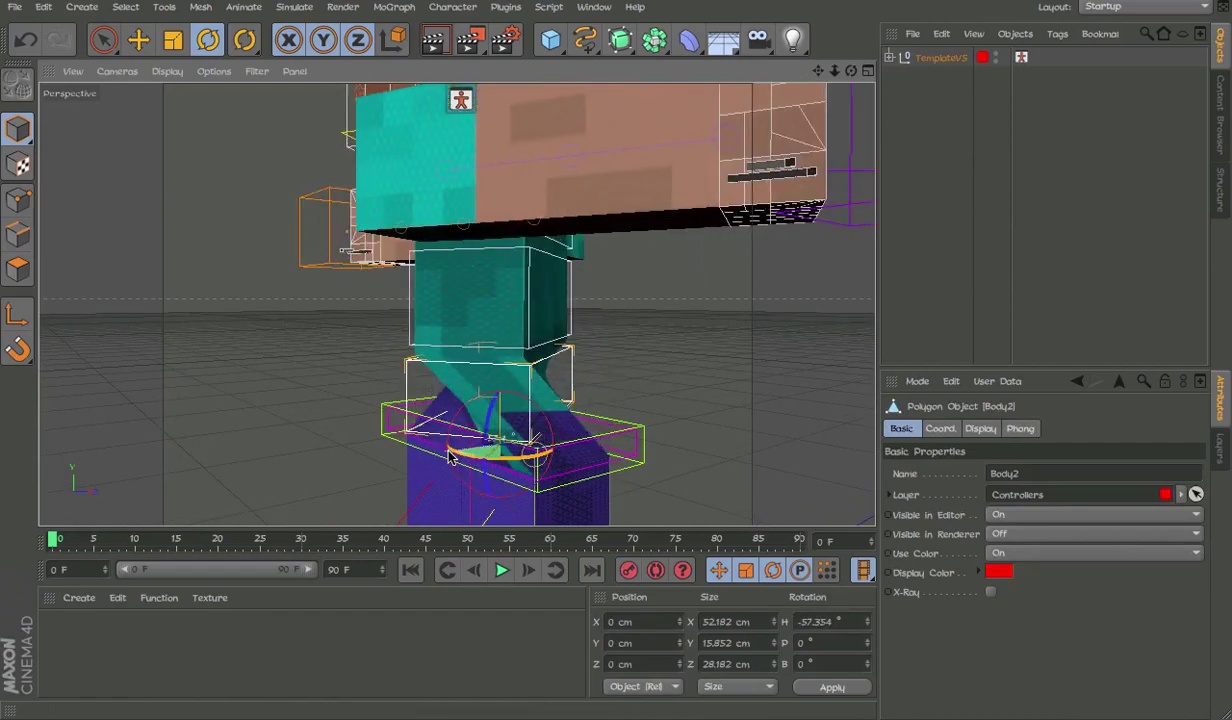
key(ctrl+z)
Try rotating the upper torso controller freely on several axes at once, and undo the rotation
click(609, 324)
click(615, 326)
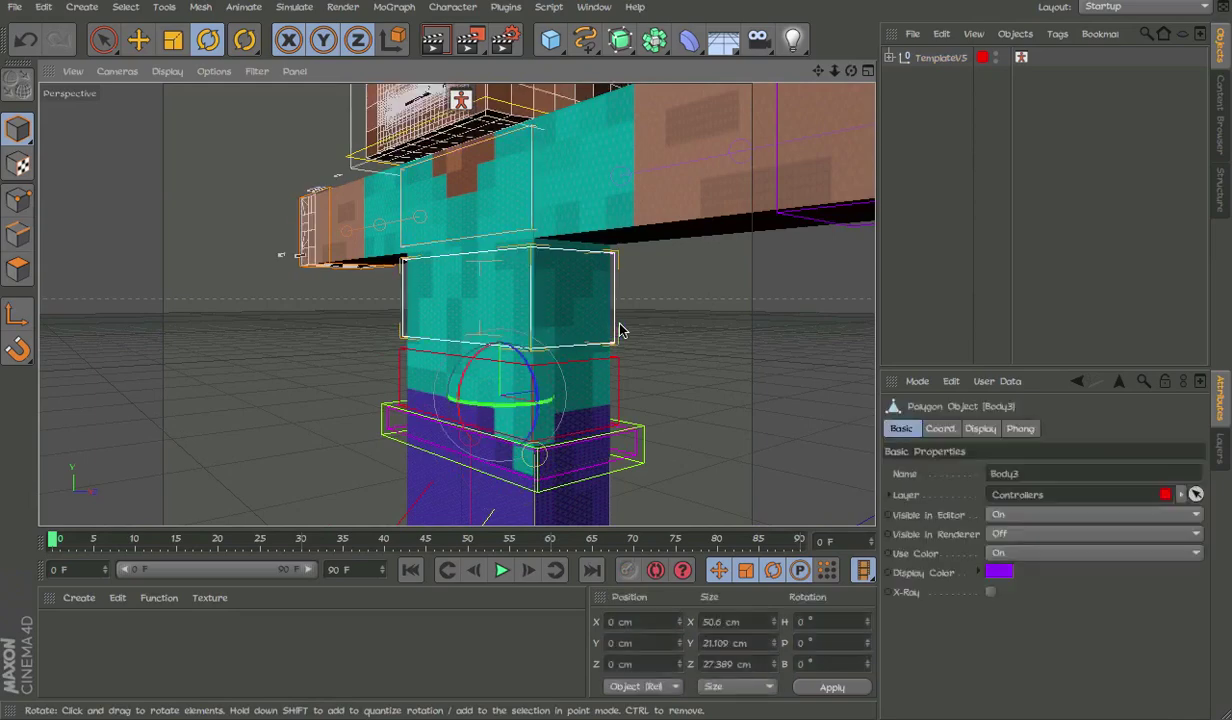
click(541, 236)
click(538, 234)
drag(529, 261, 487, 306)
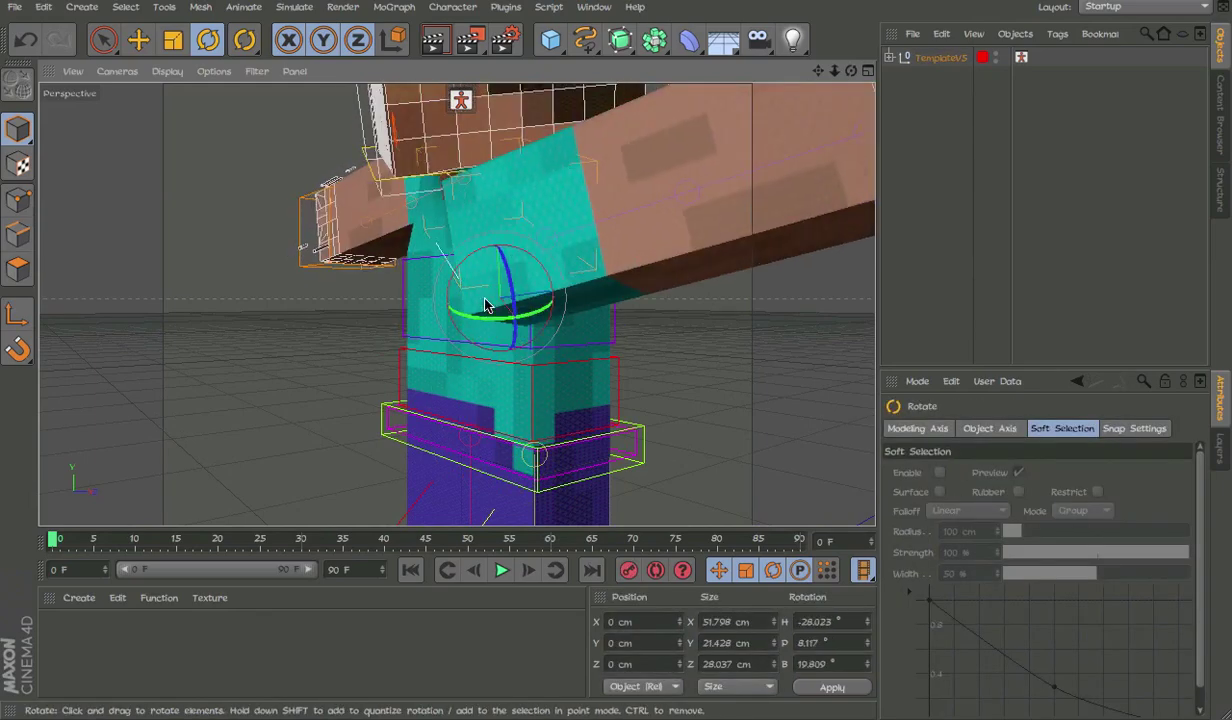
key(ctrl+z)
Try moving the left foot controller forward and up with the Move tool so the knee bends, and undo the move
alt+right_drag(580, 315, 610, 453)
alt+middle_drag(610, 453, 586, 335)
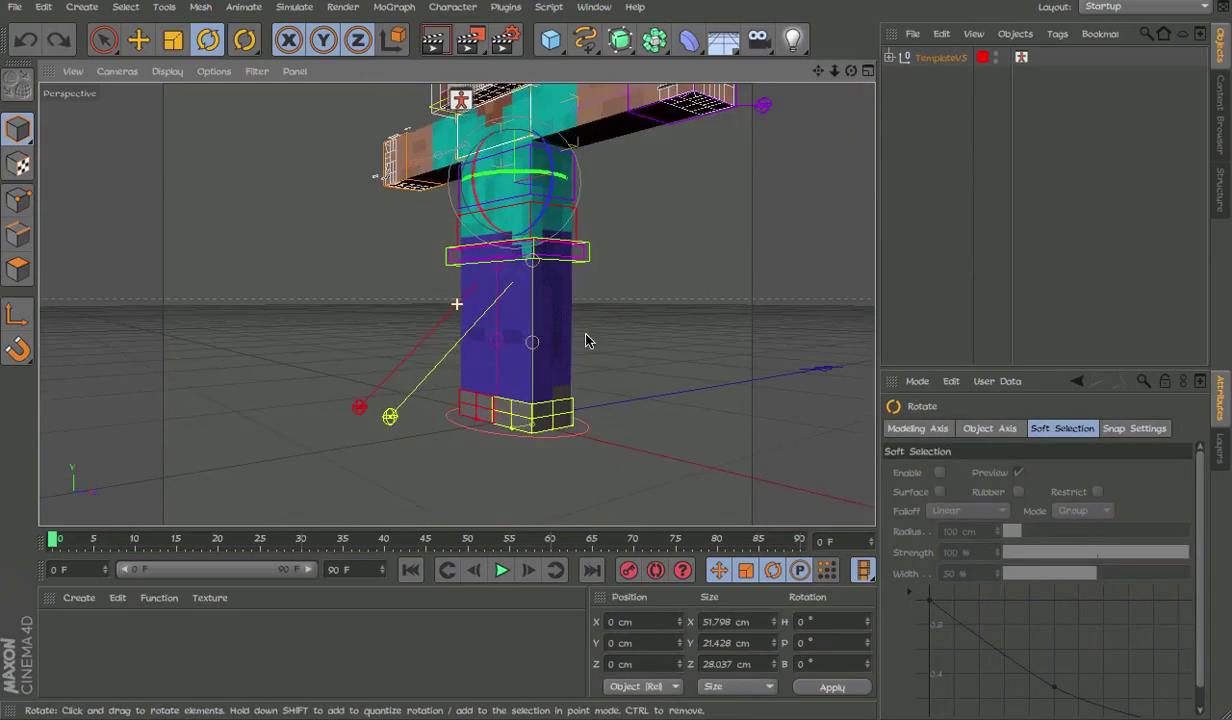
click(563, 406)
click(405, 388)
alt+drag(405, 390, 574, 396)
alt+right_drag(574, 394, 588, 412)
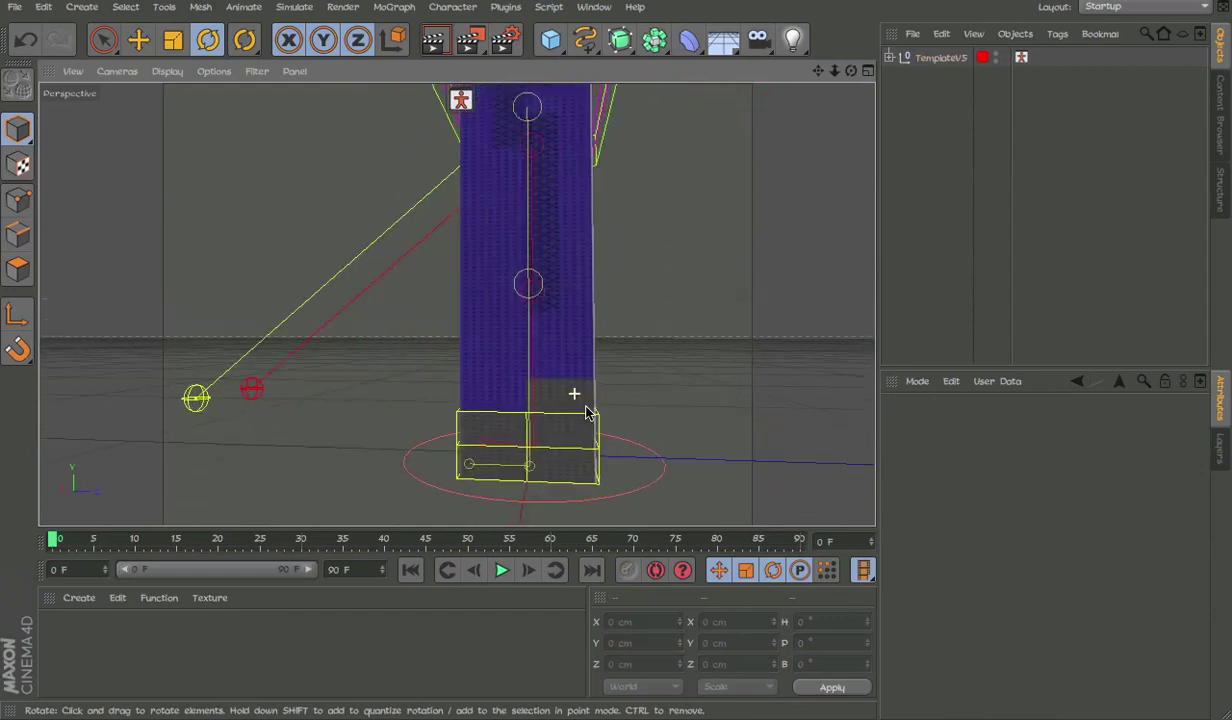
click(599, 415)
click(560, 399)
alt+middle_drag(551, 400, 641, 407)
click(706, 424)
key(e)
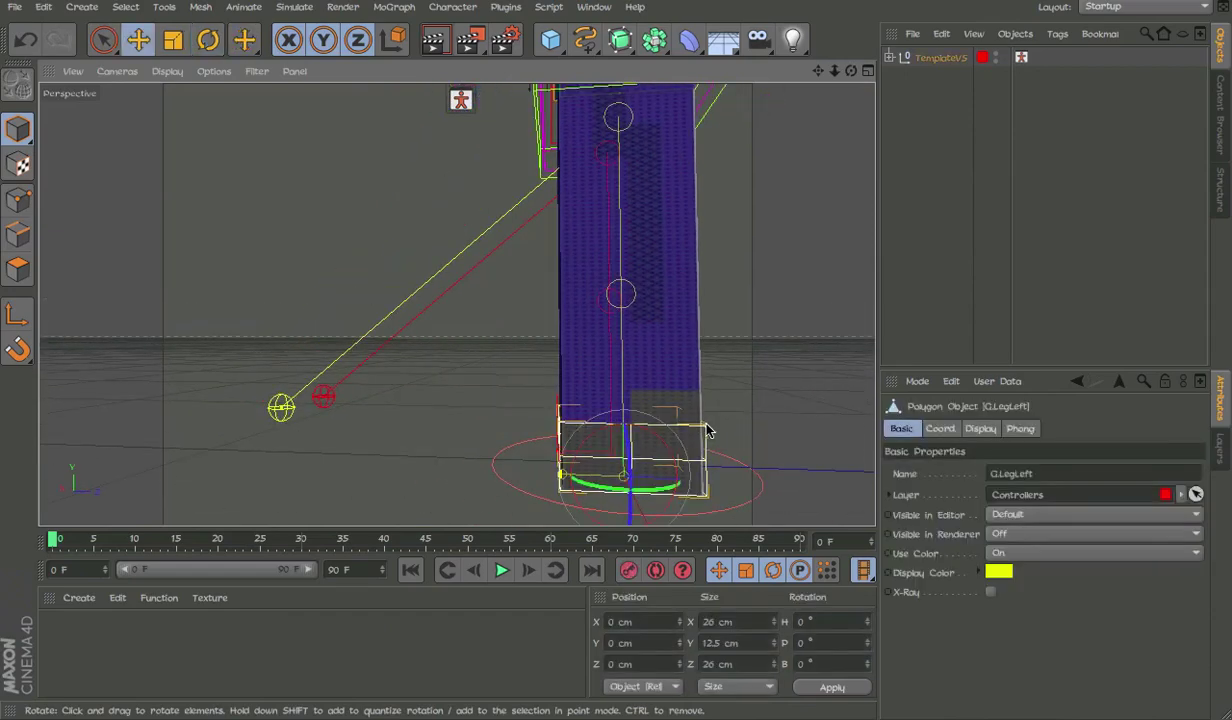
key(e)
drag(652, 423, 512, 344)
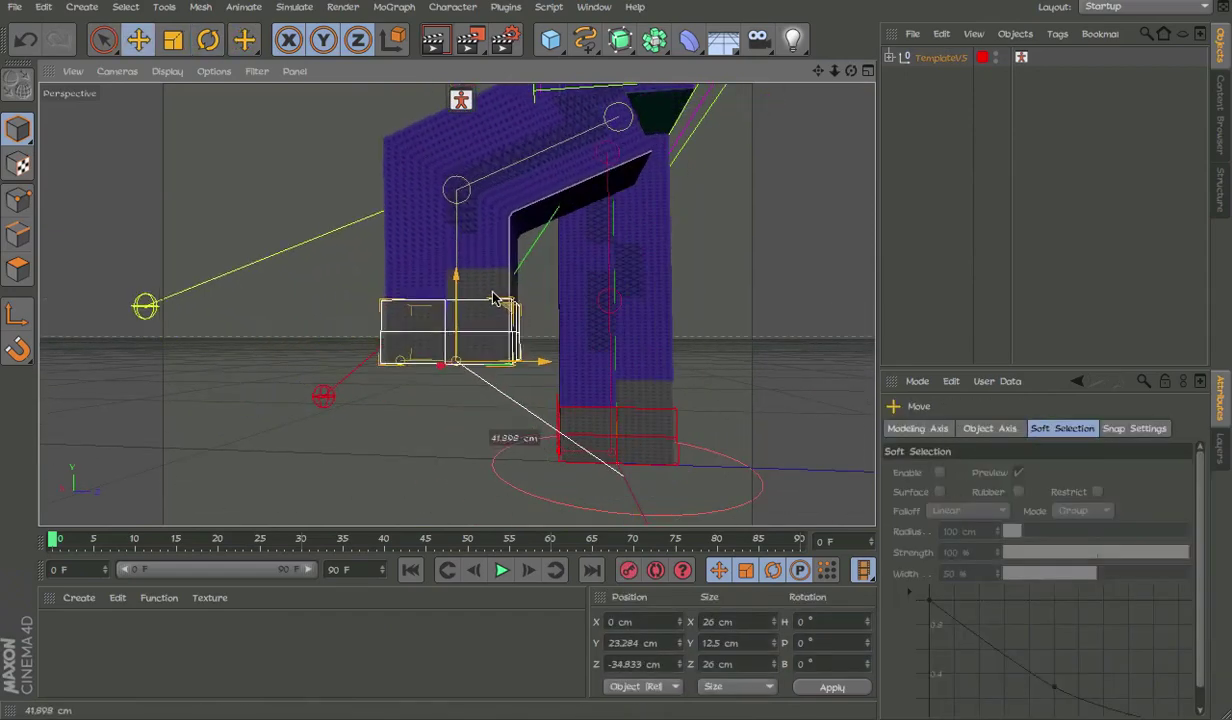
drag(612, 338, 518, 314)
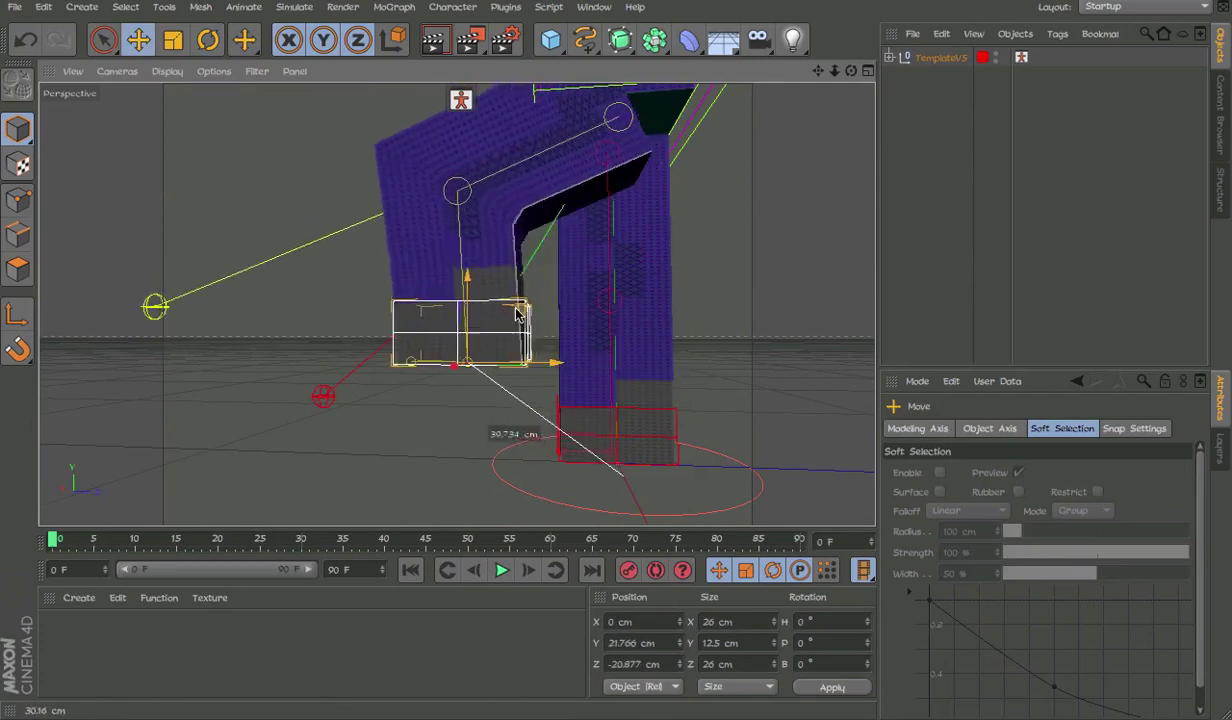
drag(640, 298, 540, 229)
key(ctrl+z)
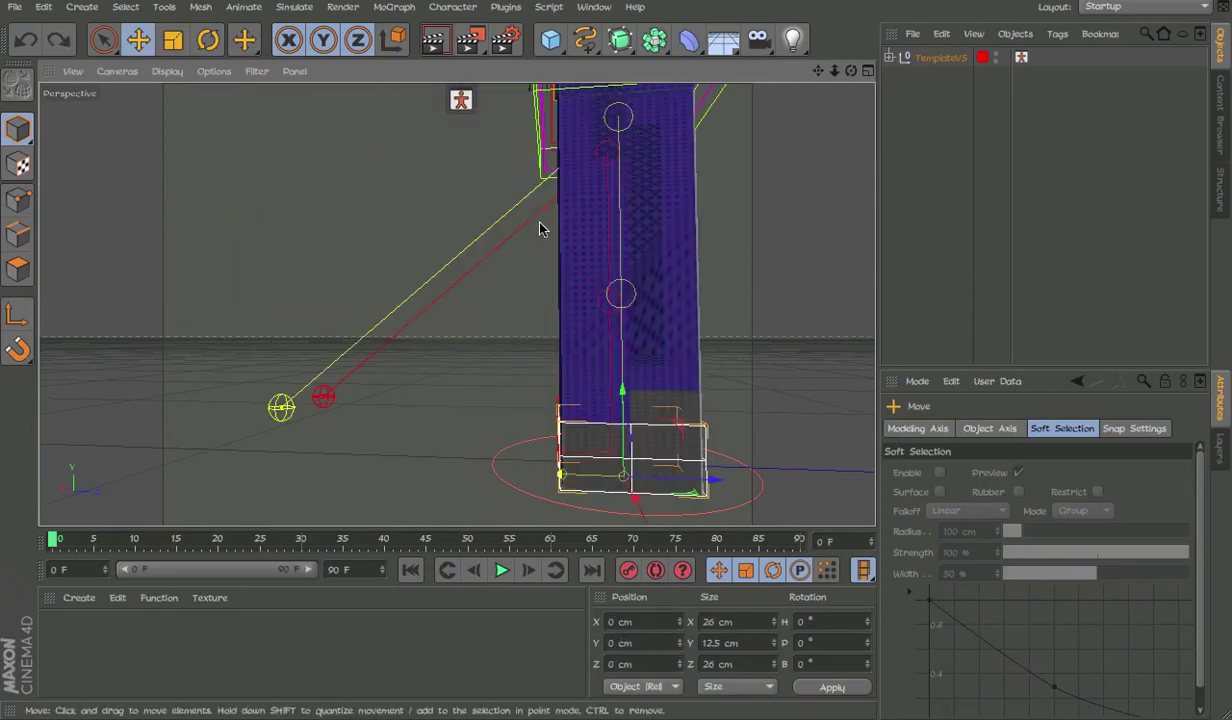
Lift the left foot controller forward and up by about 55 cm, check the bent leg up close, and undo the lift
drag(695, 435, 480, 264)
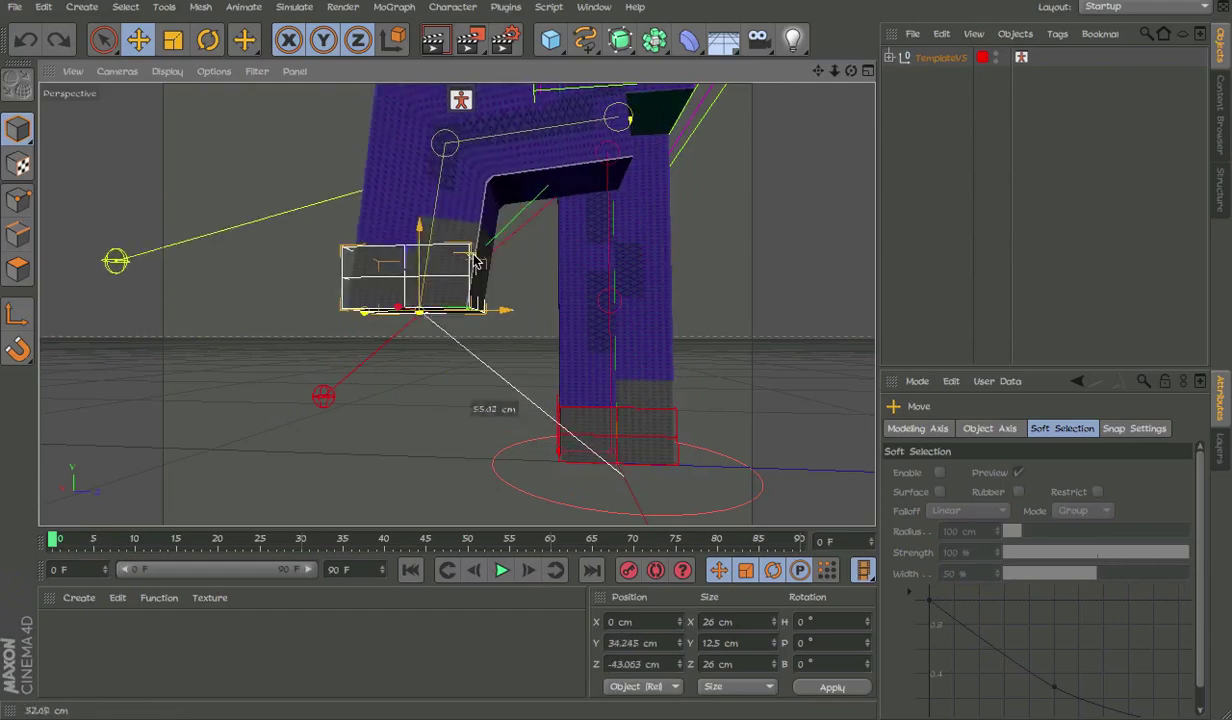
alt+drag(466, 214, 560, 203)
alt+right_drag(560, 203, 635, 209)
key(ctrl+z)
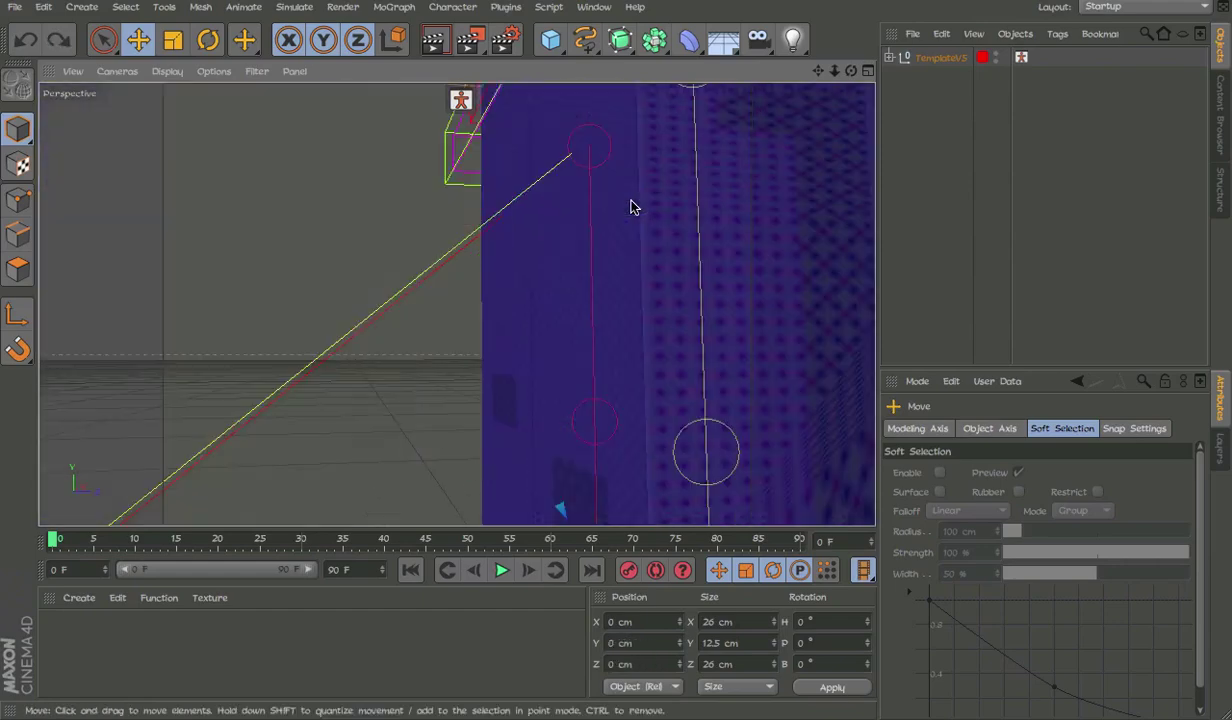
Try moving the left hand controller to about X -9.6 cm, Z -13.6 cm to bend the elbow, and undo the move
alt+middle_drag(632, 206, 638, 510)
alt+right_drag(638, 510, 655, 558)
alt+middle_drag(655, 558, 659, 640)
scroll(665, 245, down, 4)
alt+drag(677, 228, 819, 307)
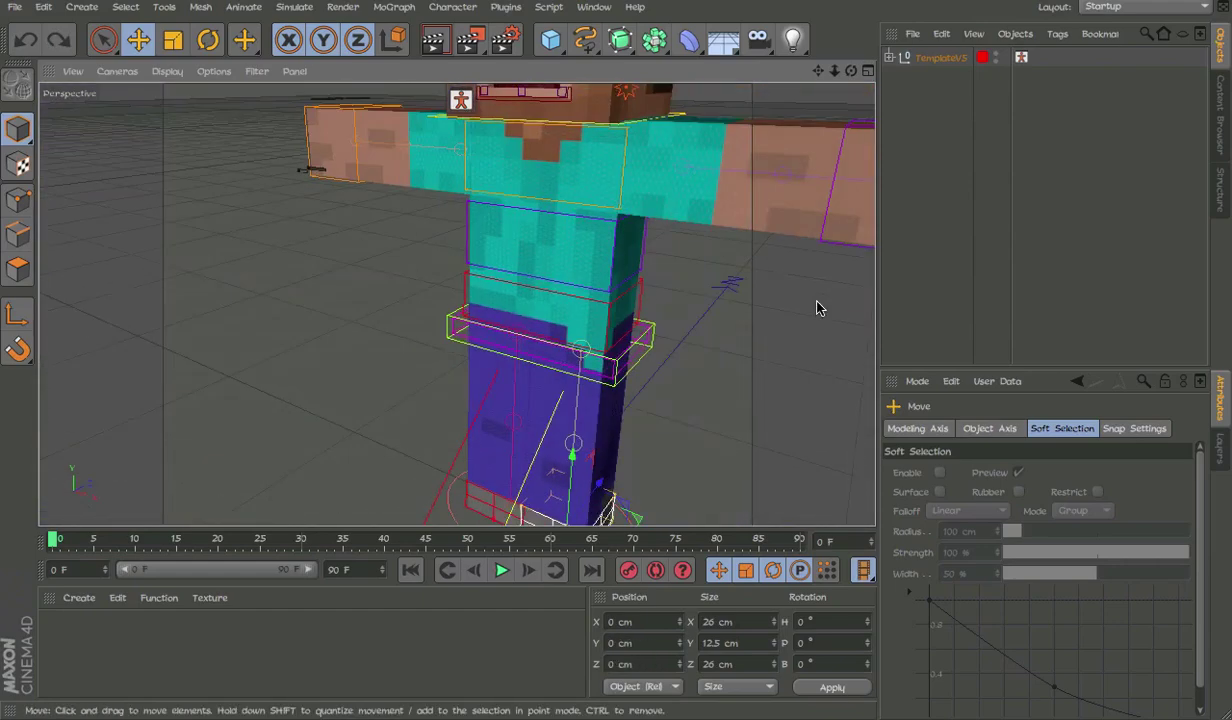
alt+middle_drag(819, 307, 827, 354)
scroll(828, 265, up, 2)
alt+drag(711, 265, 816, 160)
click(759, 150)
click(816, 156)
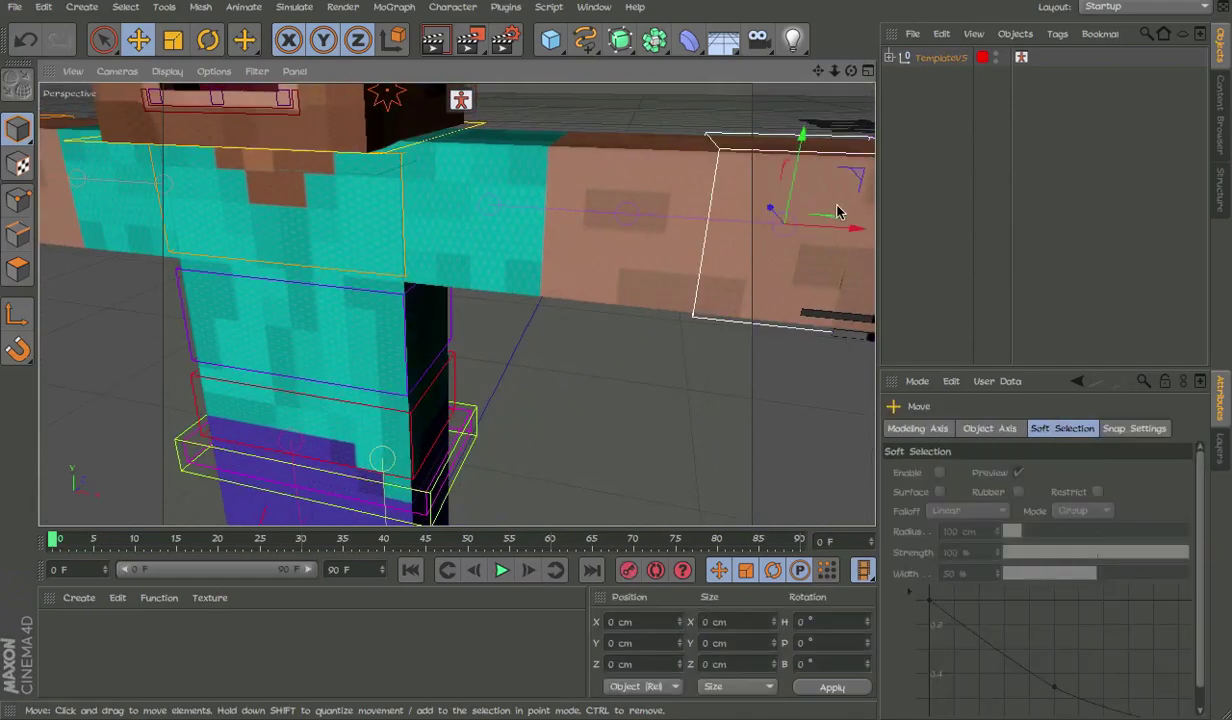
drag(822, 233, 779, 236)
alt+right_drag(535, 225, 687, 229)
alt+middle_drag(687, 229, 495, 357)
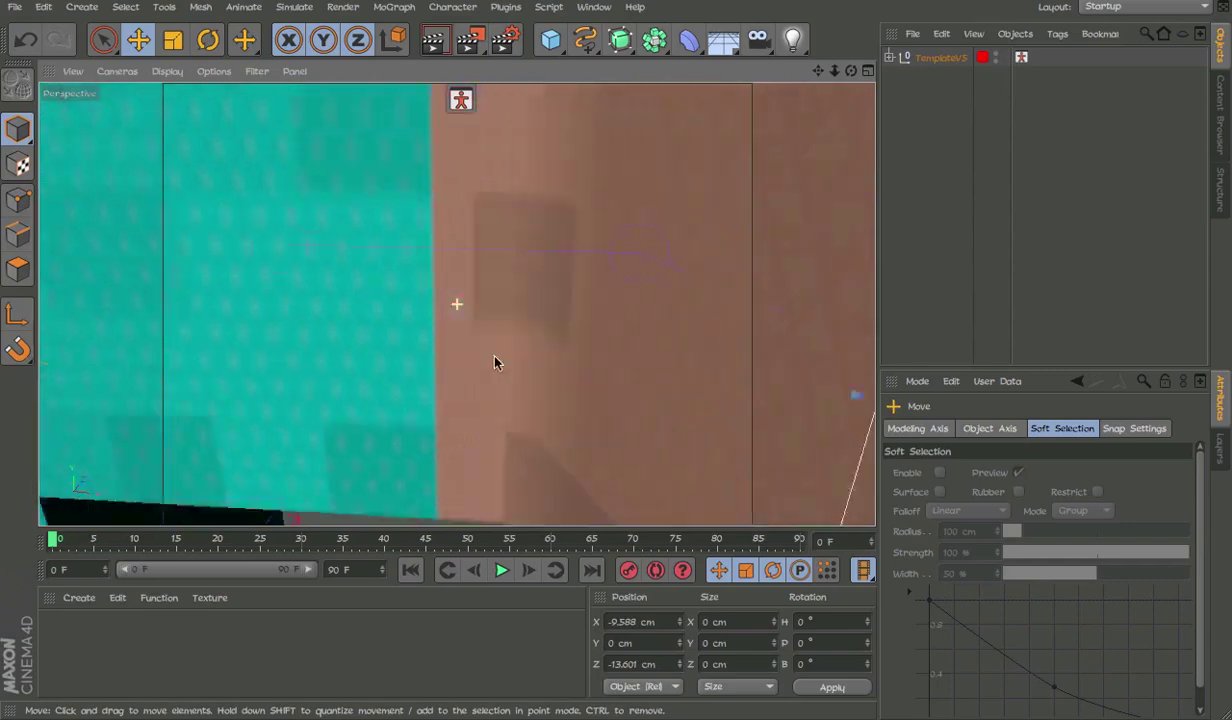
alt+drag(495, 357, 481, 431)
key(ctrl+z)
Examine the left forearm and hand from above and clear the hand controller's selection
scroll(648, 343, down, 5)
alt+drag(648, 343, 654, 434)
scroll(654, 434, down, 3)
alt+drag(456, 302, 619, 374)
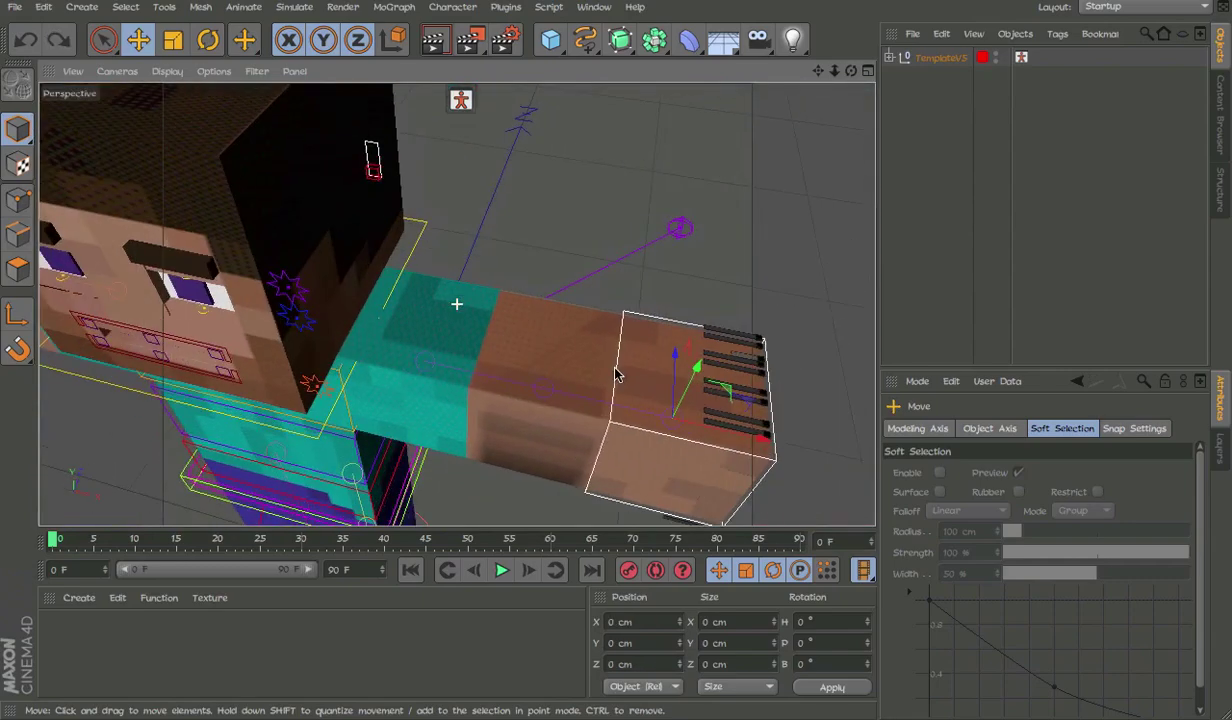
scroll(685, 382, up, 4)
alt+drag(731, 411, 704, 330)
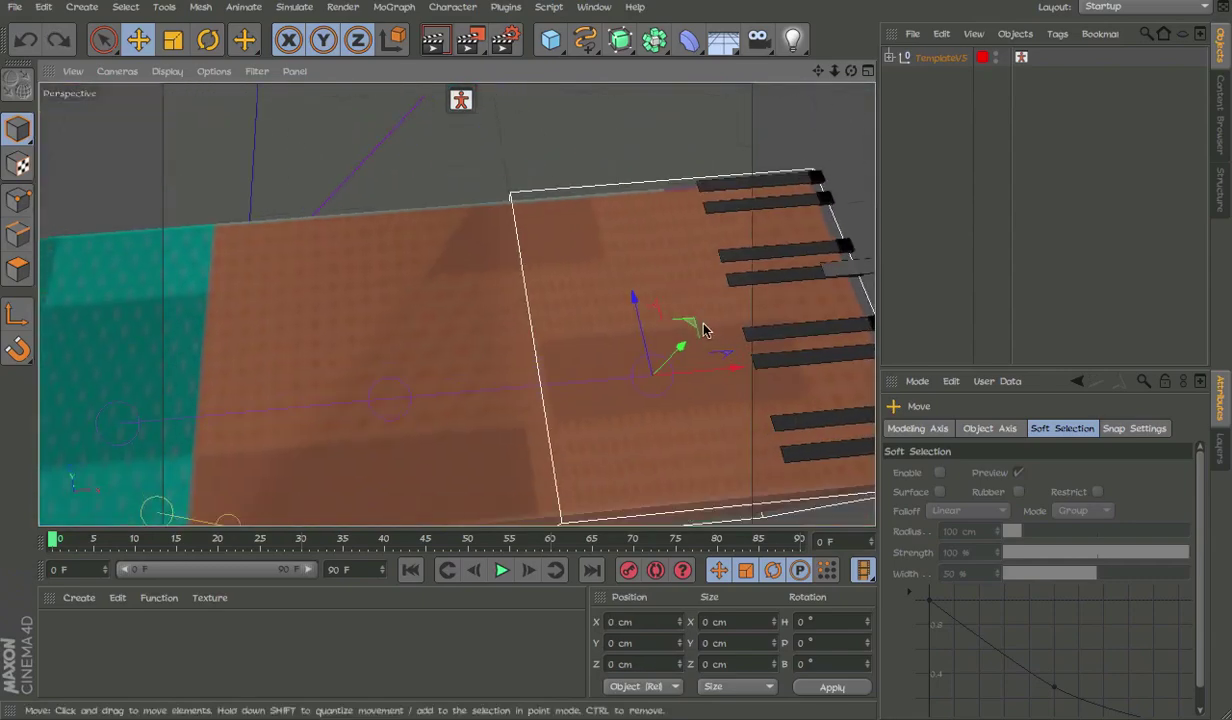
mouse_move(512, 258)
alt+mouse_down()
mouse_move(509, 380)
mouse_move(522, 272)
mouse_move(498, 256)
alt+mouse_up()
key(space)
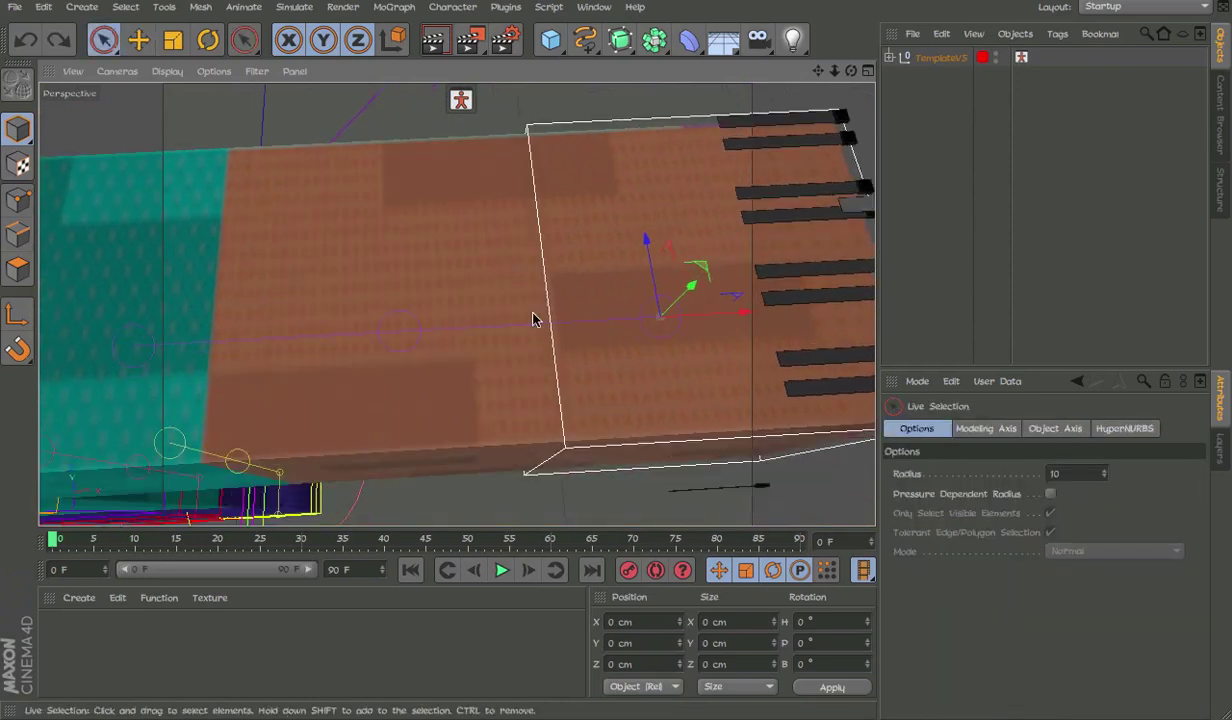
click(538, 316)
key(space)
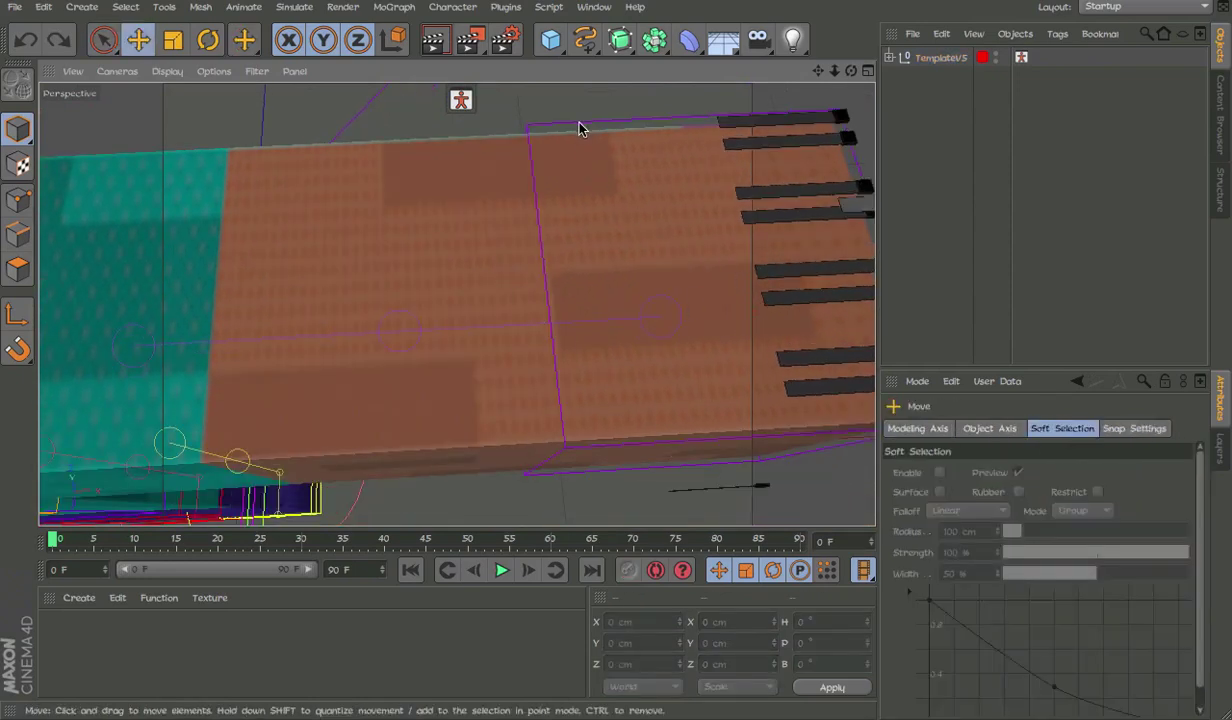
Select the left hand controller again, try shifting it to pose the arm, and undo all of these moves
click(579, 123)
drag(694, 269, 730, 290)
key(ctrl+z)
key(ctrl+r)
drag(722, 335, 737, 311)
key(ctrl+z)
key(ctrl+z)
key(ctrl+z)
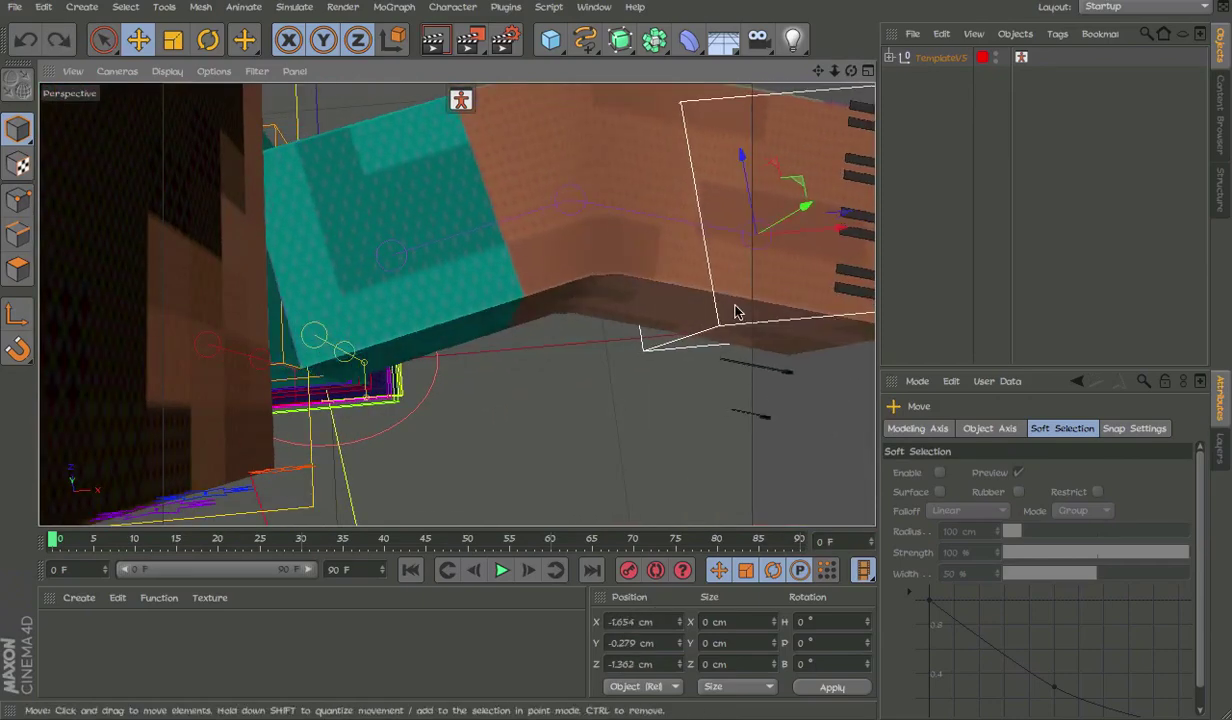
key(ctrl+z)
Deselect the left hand controller and examine the controllers around the character's mouth up close
alt+drag(671, 245, 668, 162)
alt+right_drag(667, 158, 614, 230)
alt+drag(614, 229, 475, 157)
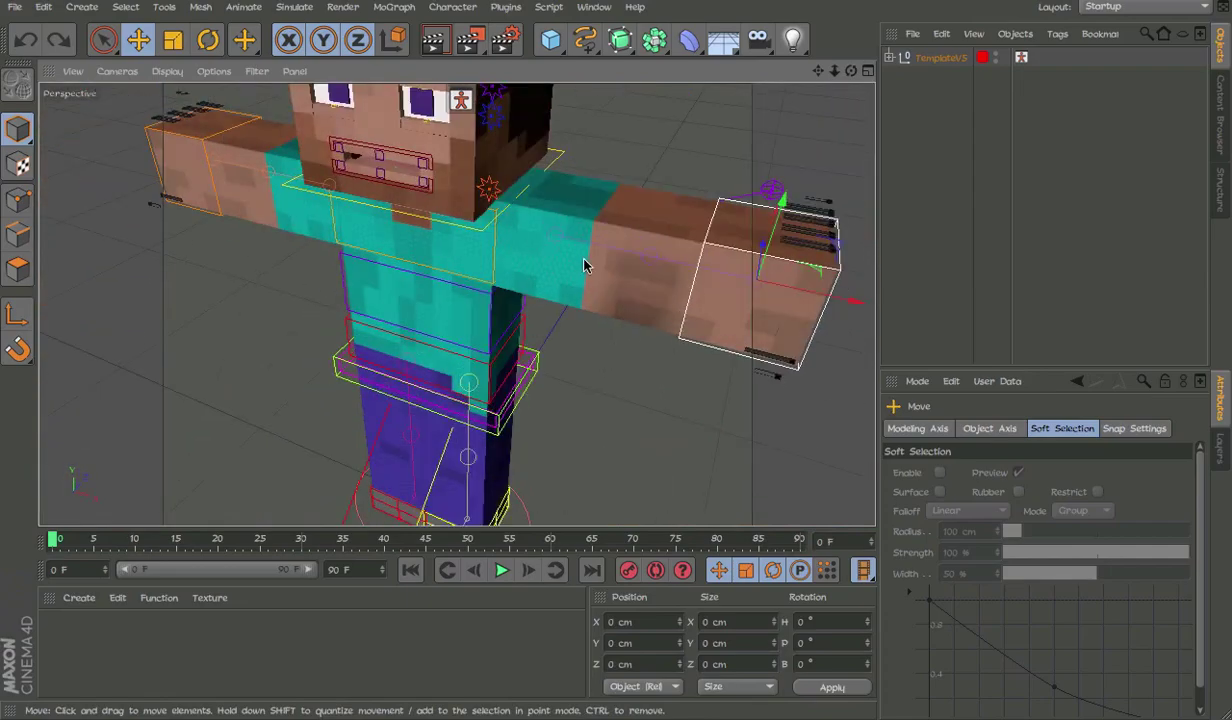
key(space)
key(space)
click(593, 311)
alt+drag(599, 332, 530, 278)
scroll(512, 293, up, 7)
scroll(511, 291, down, 2)
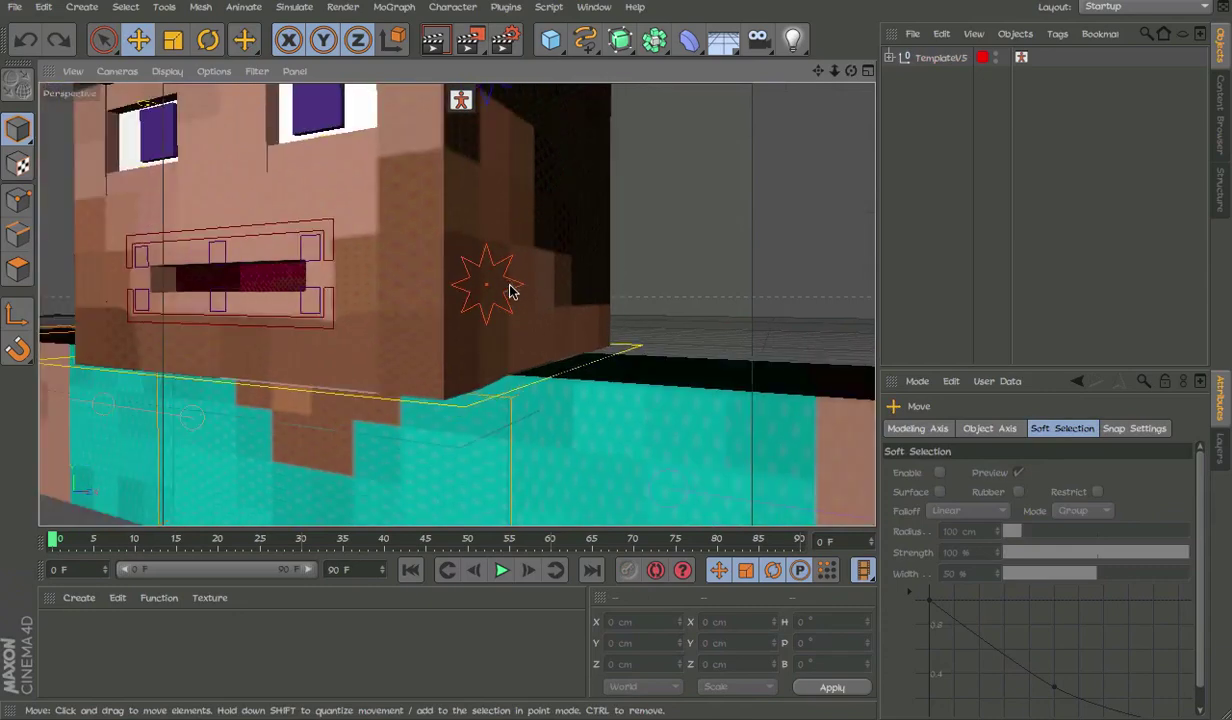
alt+middle_drag(478, 290, 682, 302)
alt+drag(682, 302, 757, 292)
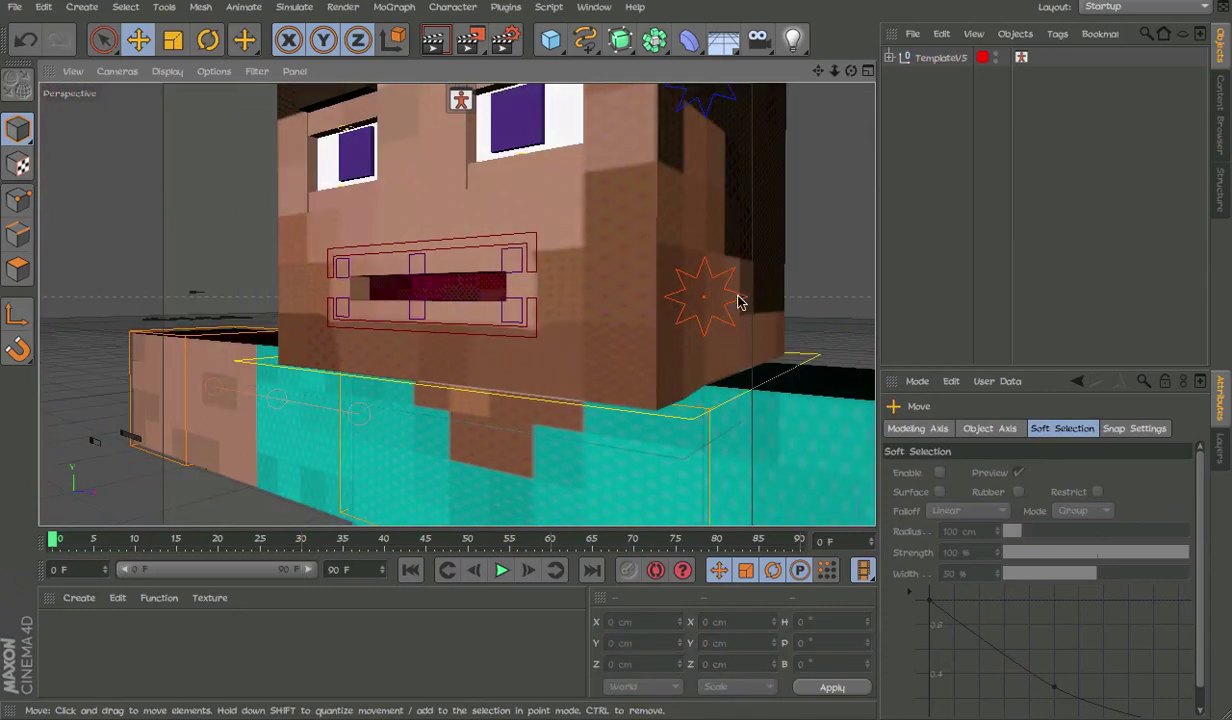
Select the star-shaped mouth controller beside the jaw, try opening the mouth to X 1, Y 1, and undo the mouth changes
click(738, 299)
scroll(476, 278, up, 5)
drag(731, 485, 748, 308)
key(ctrl+z)
drag(742, 442, 835, 242)
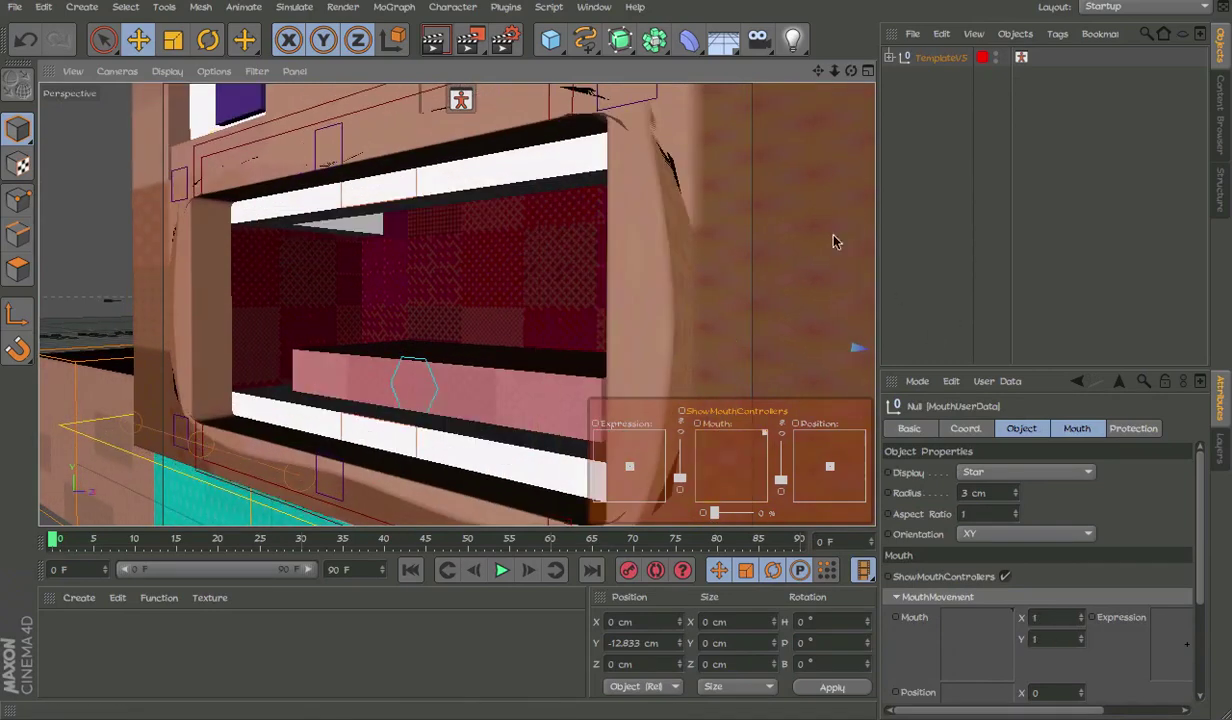
scroll(822, 226, down, 2)
drag(759, 442, 776, 431)
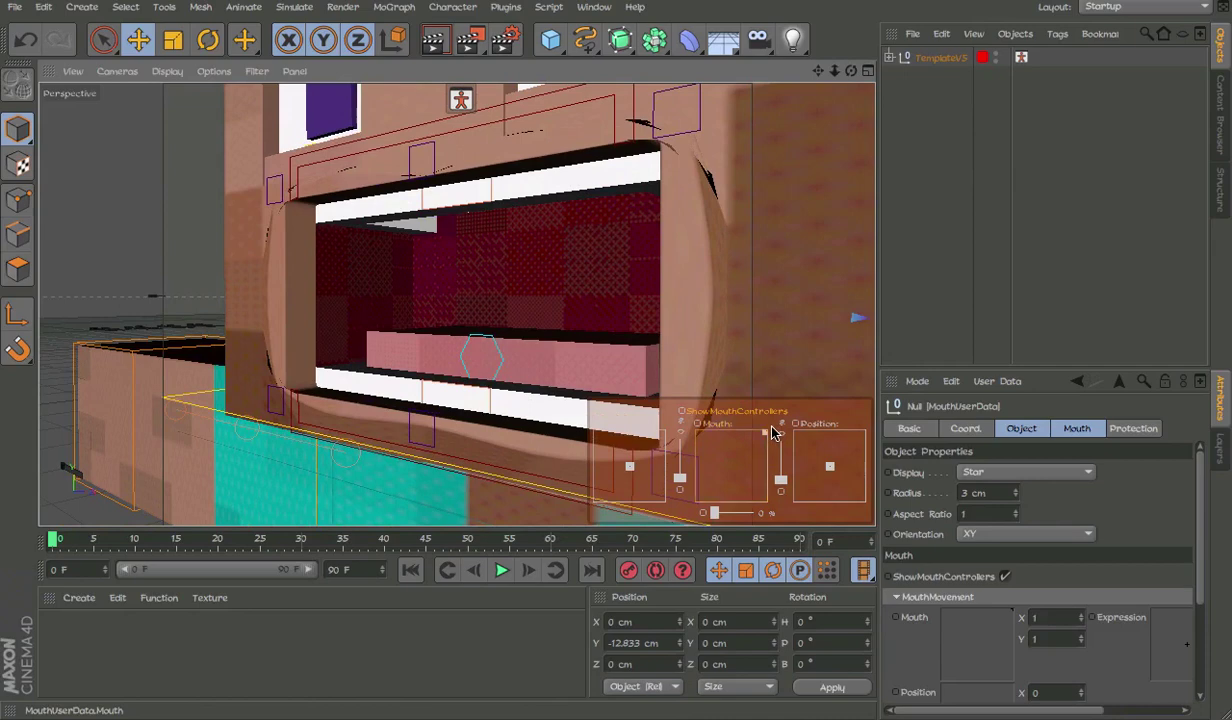
scroll(763, 323, down, 3)
alt+middle_drag(753, 388, 733, 377)
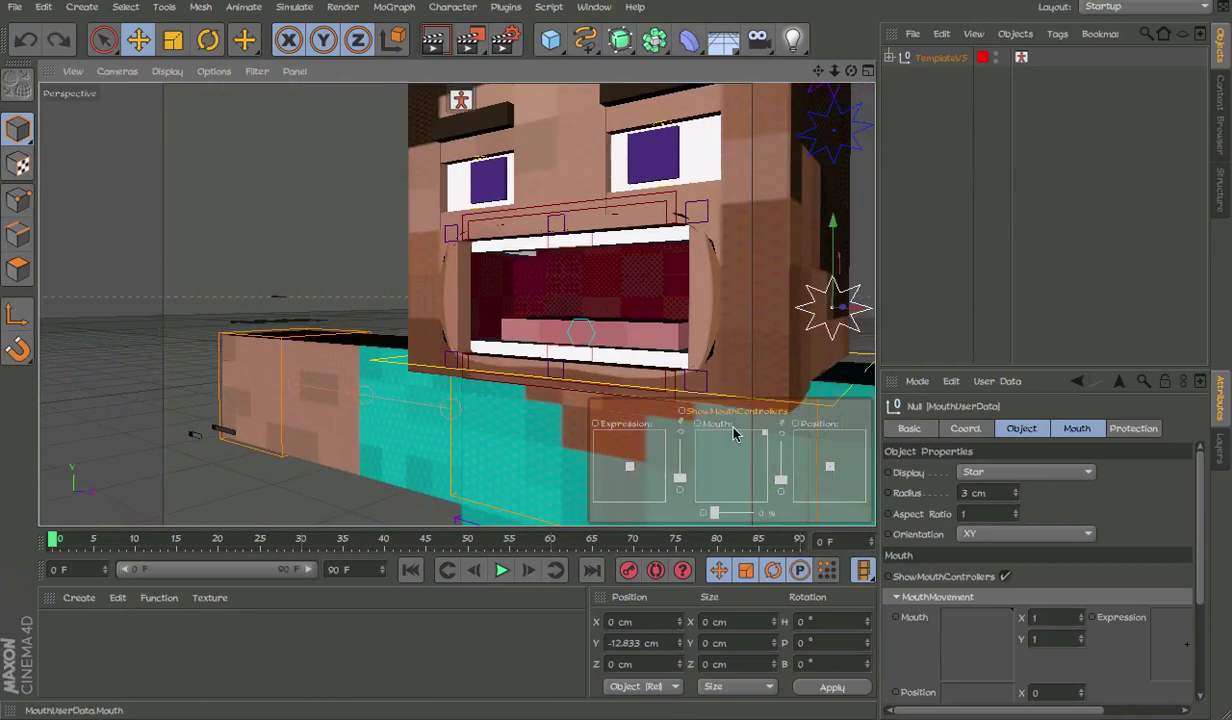
click(938, 229)
key(ctrl+z)
key(ctrl+z)
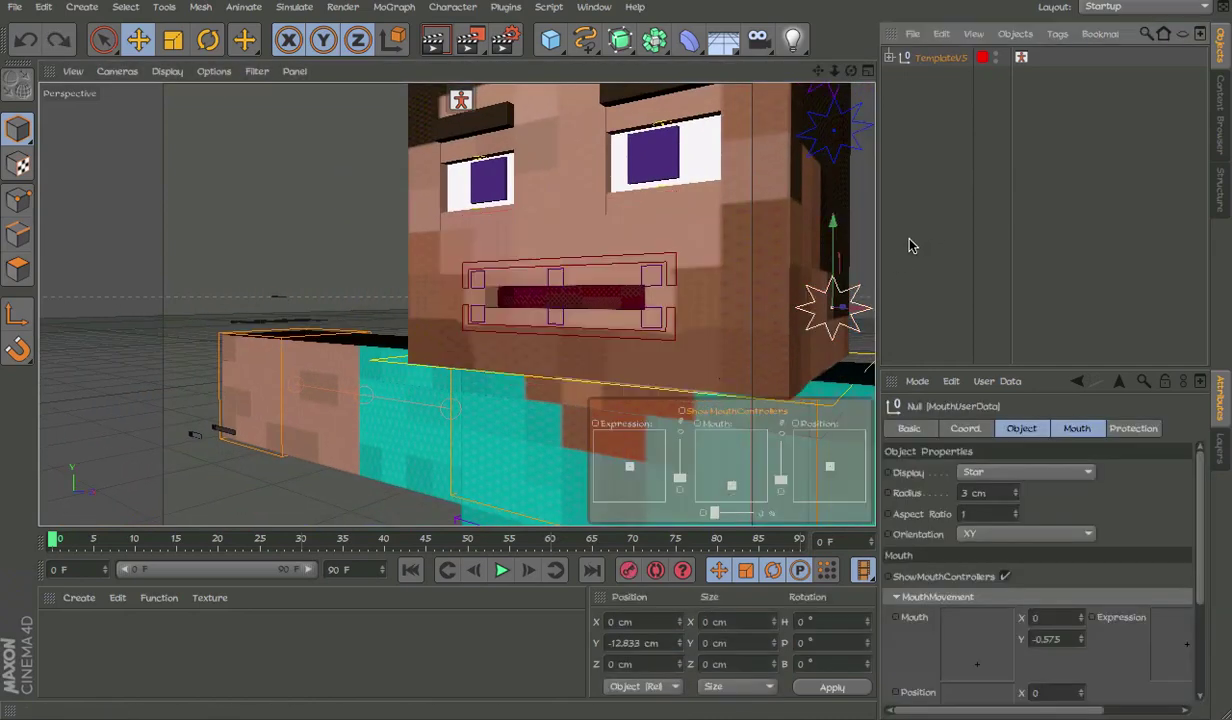
Select the upper lip controller and try tilting it with the Rotate tool
alt+drag(797, 289, 780, 290)
scroll(572, 313, up, 3)
alt+drag(547, 352, 411, 352)
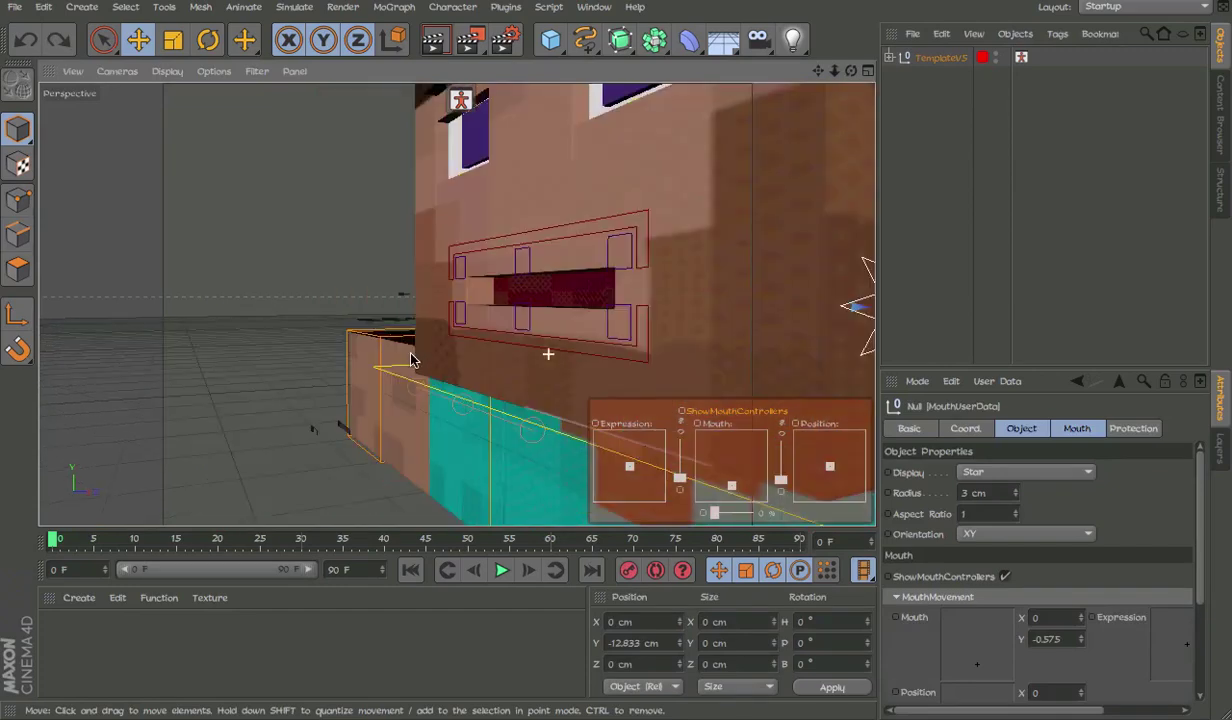
scroll(607, 354, up, 1)
click(570, 204)
key(r)
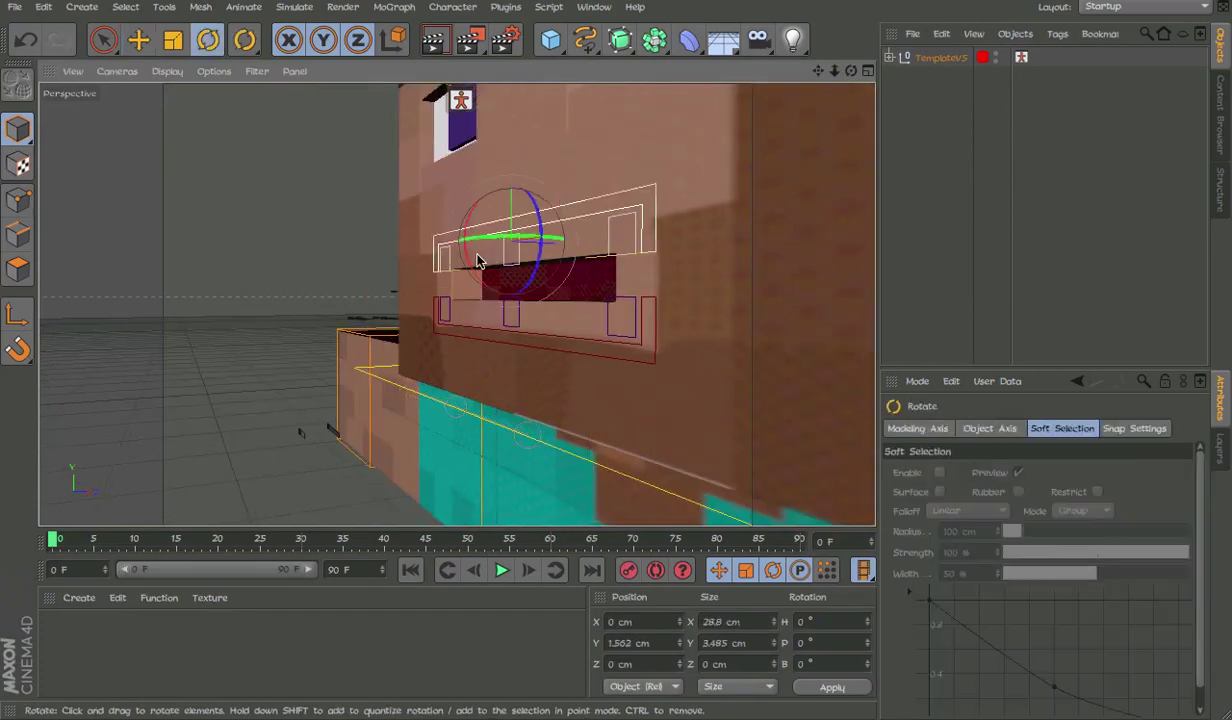
mouse_move(477, 256)
mouse_down()
mouse_move(493, 276)
mouse_move(505, 270)
mouse_move(485, 268)
mouse_up()
key(ctrl+z)
Try tilting the lower lip controller to a pitch of about -36° and moving it
click(541, 323)
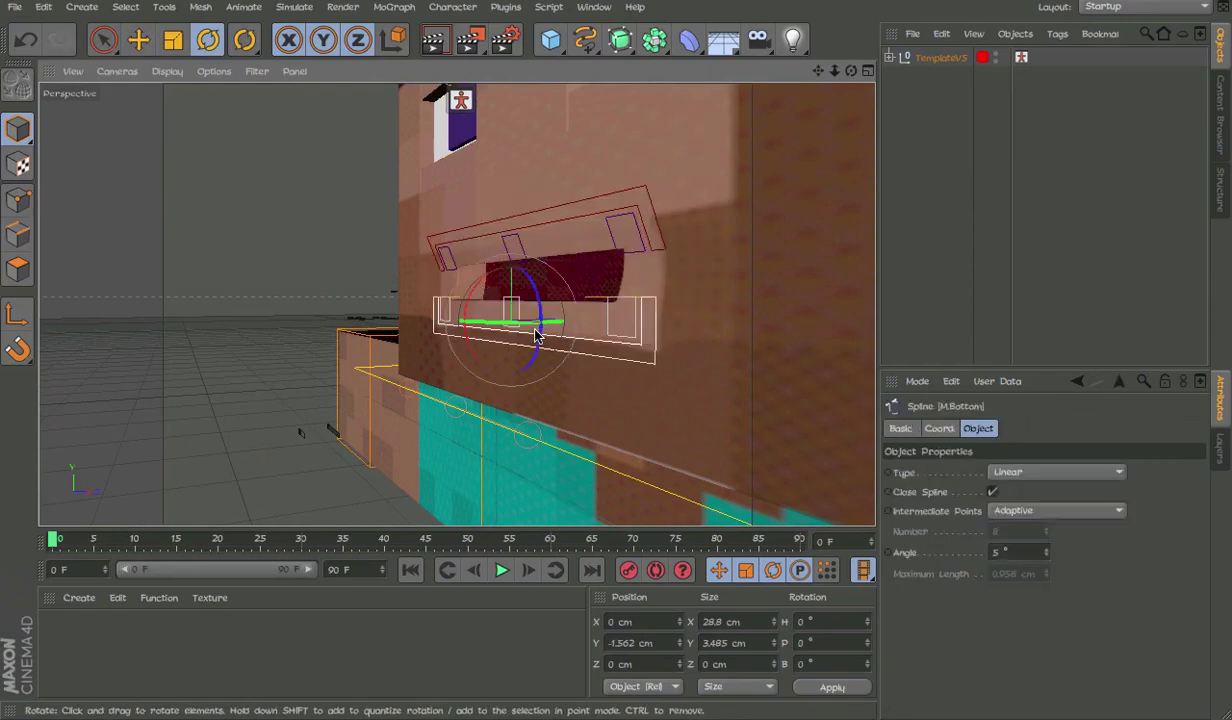
key(r)
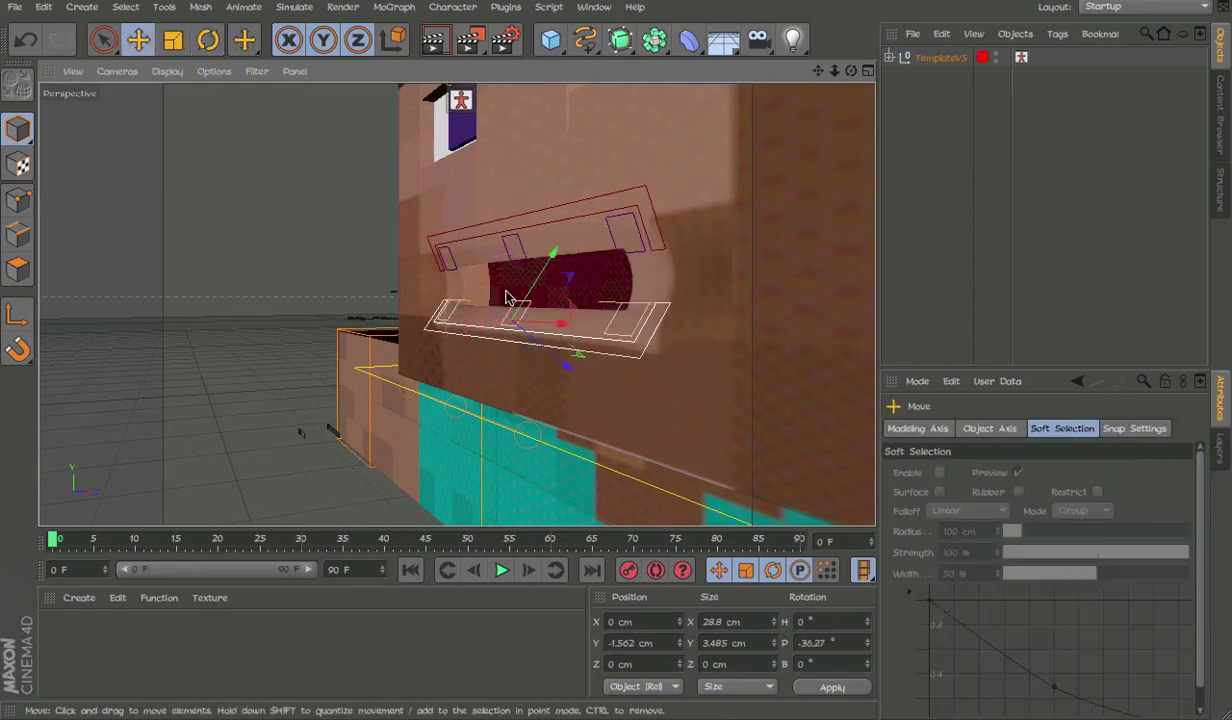
drag(505, 302, 560, 290)
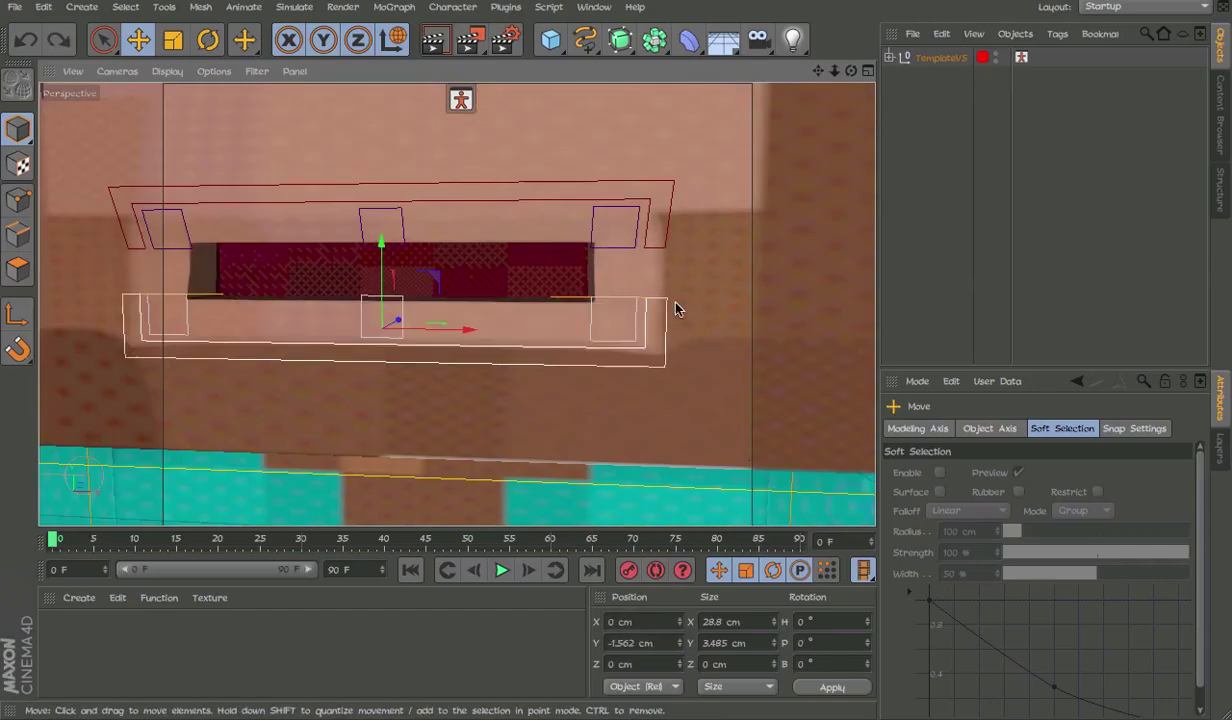
Reset the upper lip controller's pitch rotation to 0° and view the whole face
click(624, 214)
double_click(818, 643)
text(0)
key(Return)
alt+drag(759, 216, 719, 304)
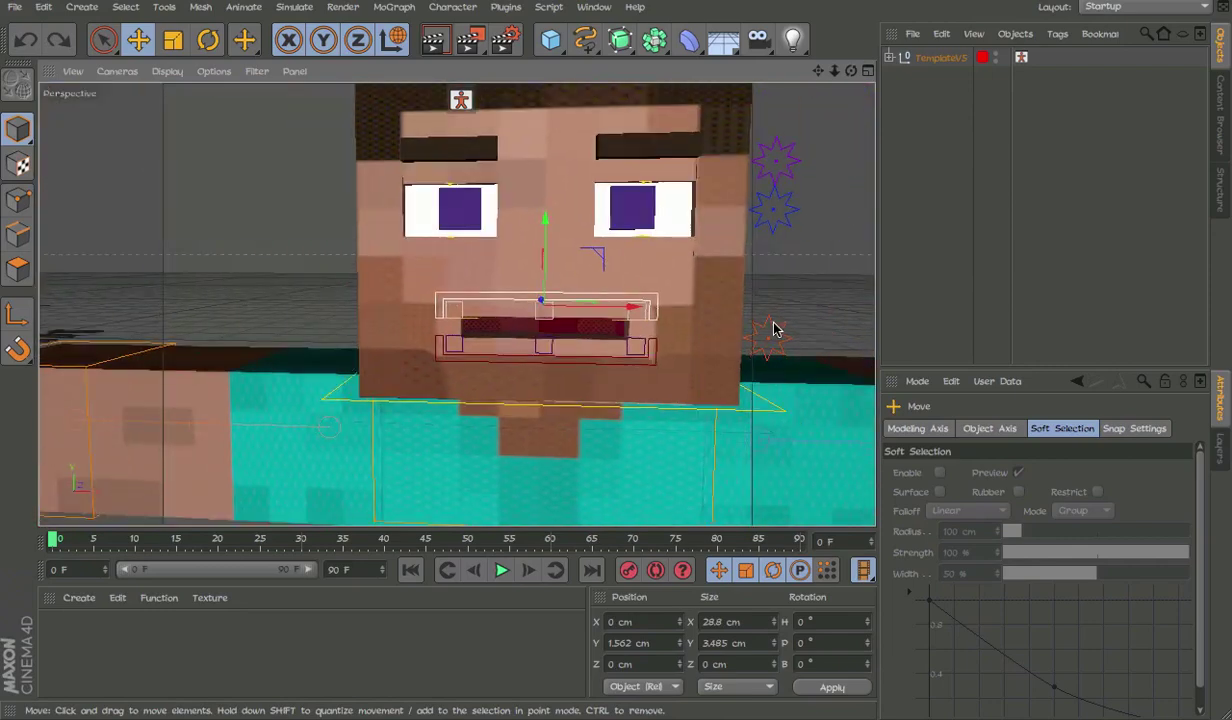
Try closing the mouth to X -0.041, Y -1 with a smiling expression and shifting the upper and lower left mouth-corner controllers together
click(767, 336)
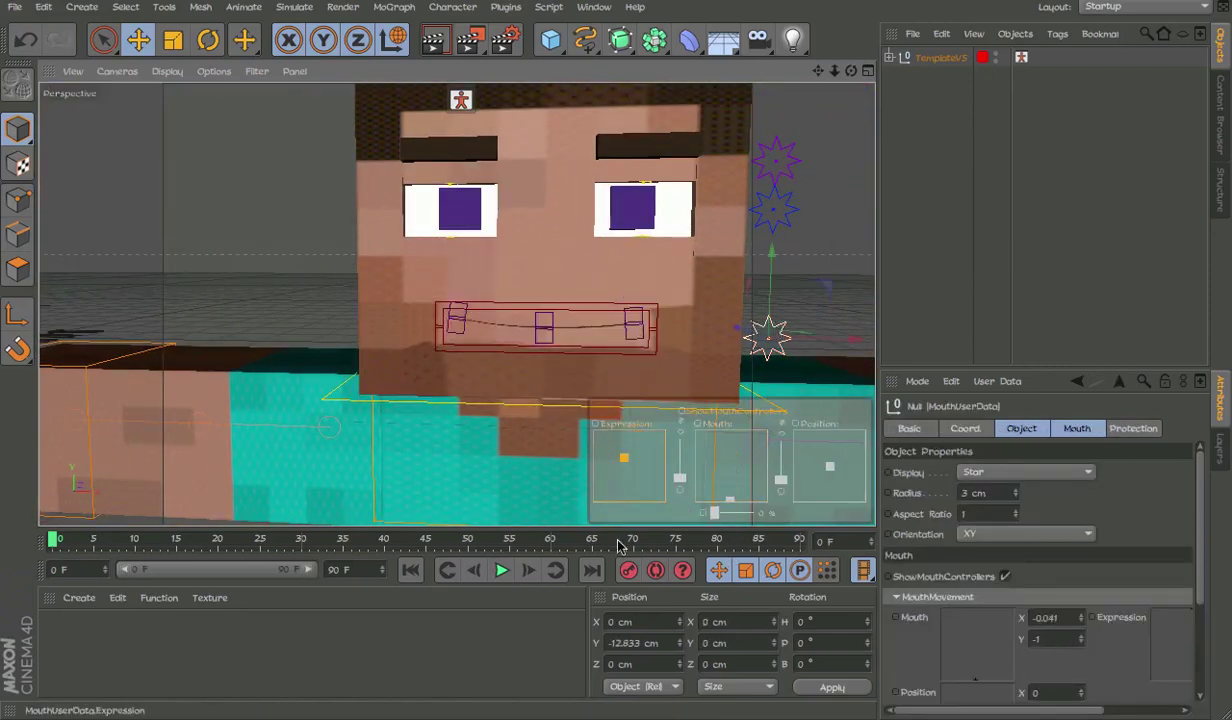
scroll(621, 303, up, 5)
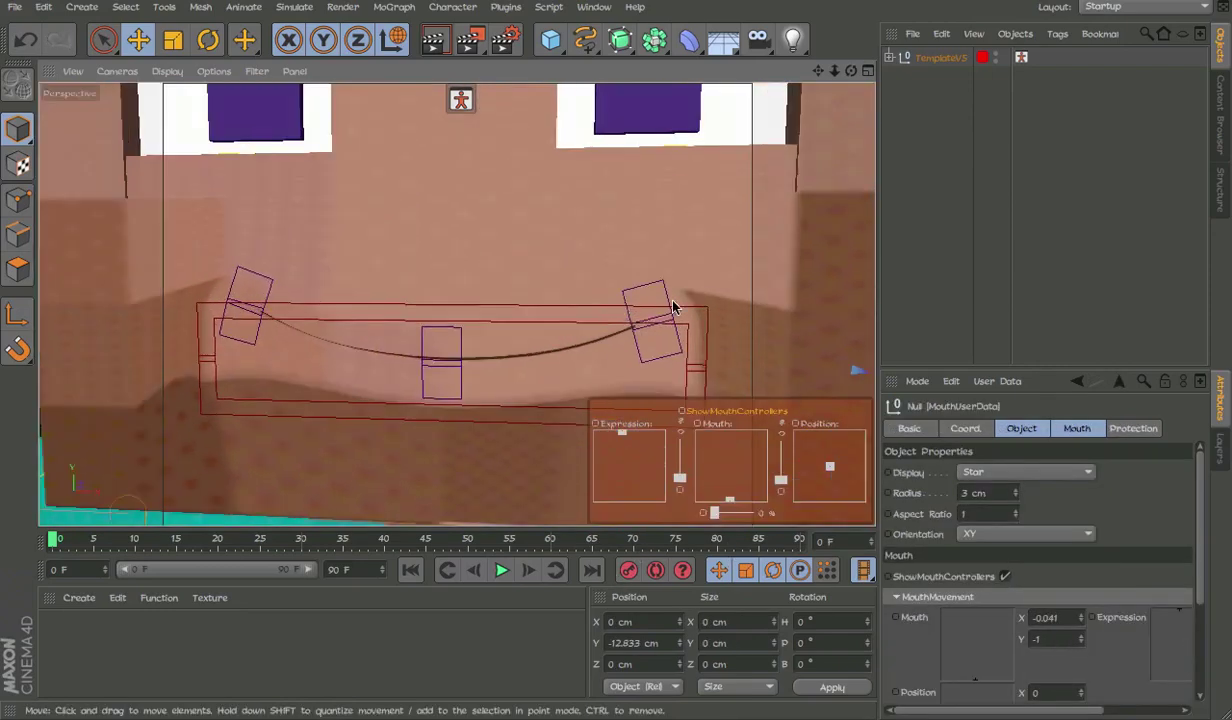
click(671, 306)
drag(684, 342, 657, 357)
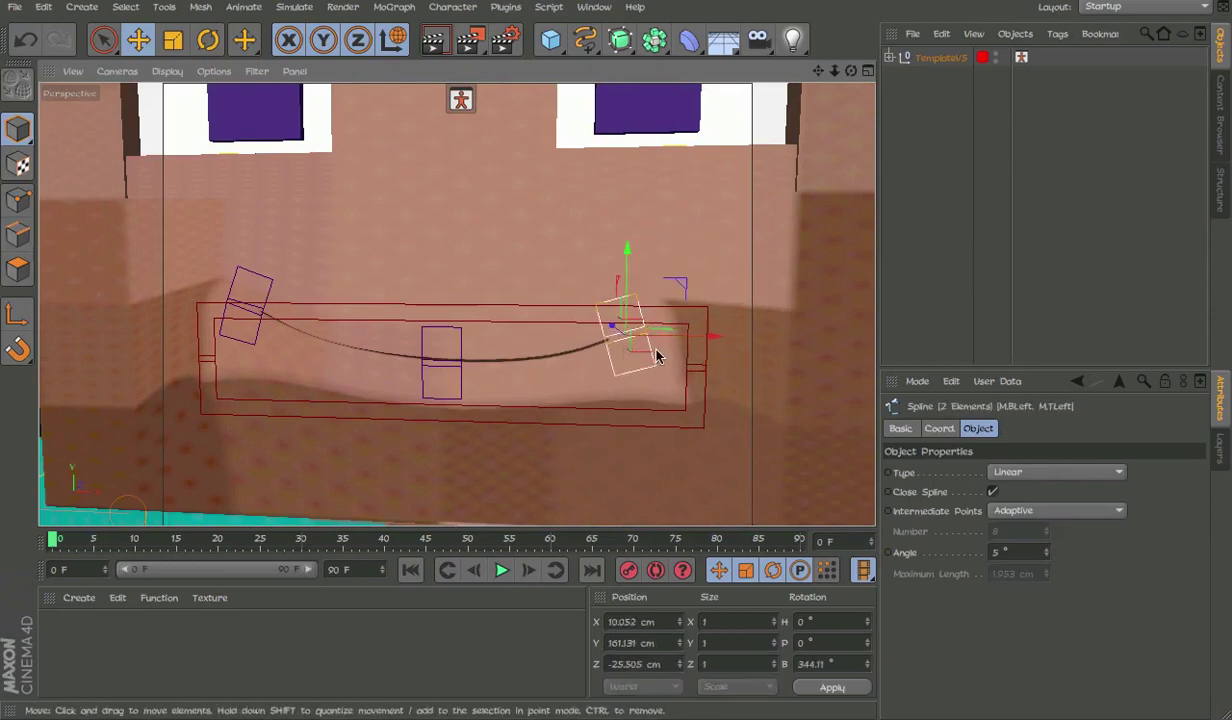
key(ctrl+z)
Try moving the left mouth-corner controllers separately and undo the moves
alt+middle_drag(647, 400, 602, 406)
alt+drag(602, 406, 467, 434)
drag(605, 409, 654, 352)
alt+drag(652, 349, 850, 358)
drag(674, 358, 457, 376)
alt+right_drag(713, 282, 783, 274)
alt+drag(784, 262, 772, 118)
key(ctrl+z)
key(ctrl+z)
Try pulling the upper left mouth-corner controller to about X 3.96, Y 2.76, Z 2.96 cm, and undo the smile and corner changes
alt+drag(765, 278, 862, 100)
alt+drag(737, 355, 575, 264)
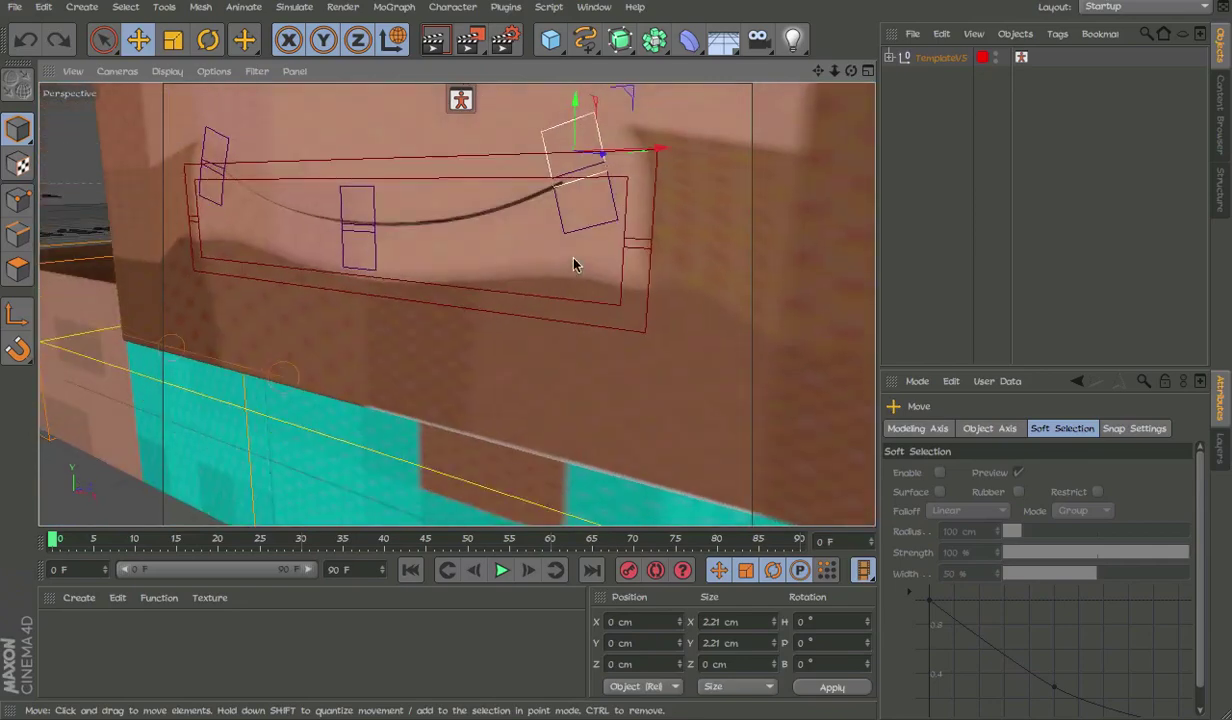
alt+right_drag(575, 264, 622, 250)
alt+drag(622, 250, 696, 223)
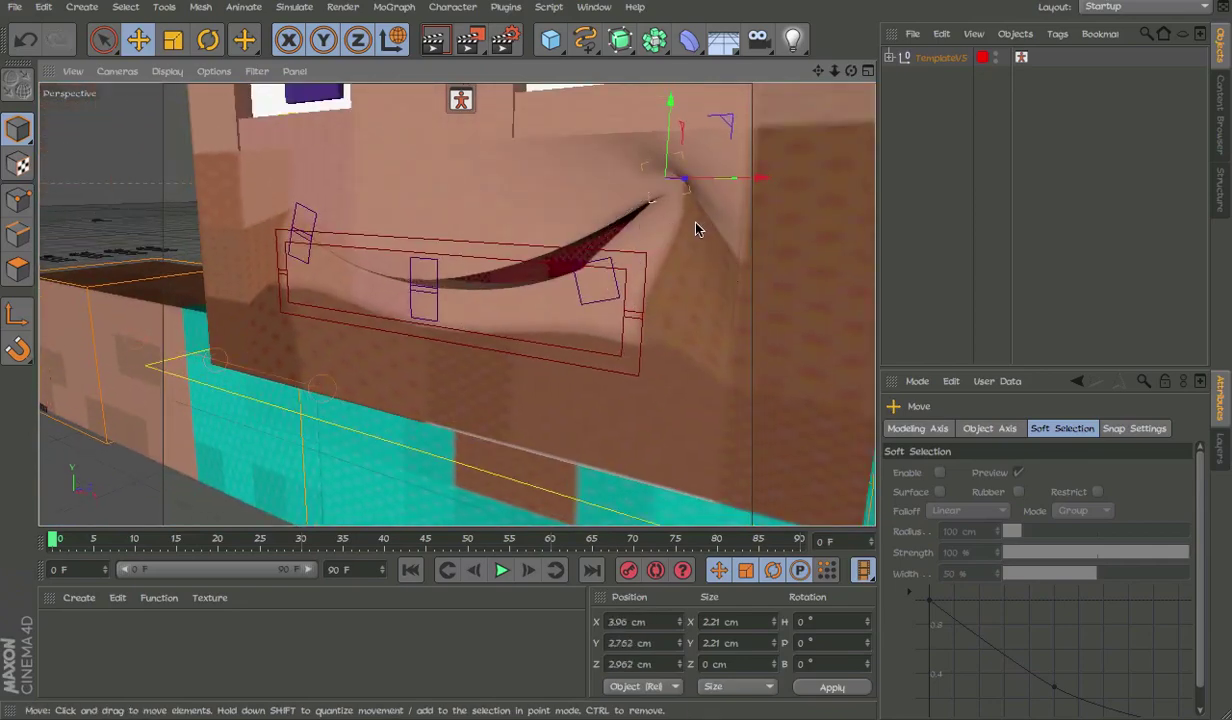
key(ctrl+z)
key(ctrl+z)
key(ctrl+z)
key(ctrl+z)
Open the mouth tall and wide using the Mouth control of the mouth controller
alt+drag(671, 304, 613, 175)
alt+right_drag(613, 175, 565, 276)
alt+drag(565, 276, 600, 360)
alt+right_drag(547, 209, 586, 236)
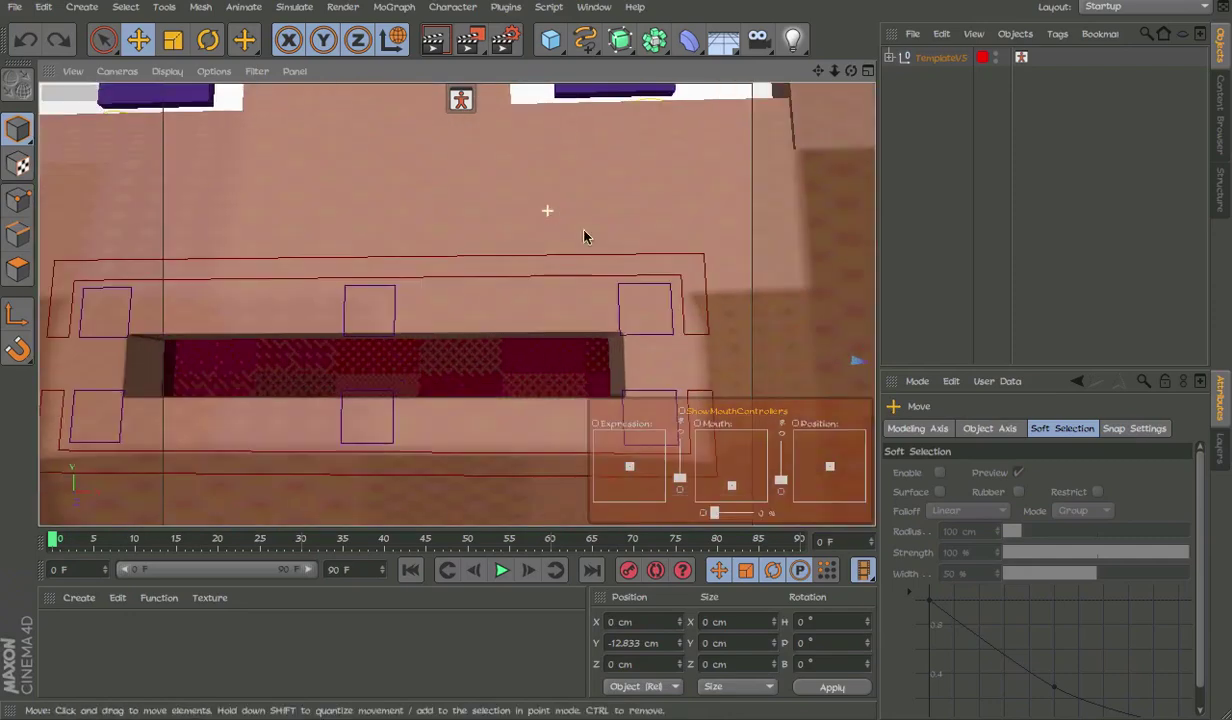
alt+drag(586, 236, 621, 273)
drag(731, 483, 766, 442)
alt+middle_drag(701, 336, 734, 255)
alt+drag(737, 262, 492, 316)
alt+middle_drag(655, 262, 654, 346)
Try extending the teeth to 62 % and retract them to 0 %
drag(718, 513, 738, 514)
alt+drag(682, 410, 723, 198)
alt+middle_drag(728, 328, 733, 305)
alt+right_drag(734, 305, 768, 305)
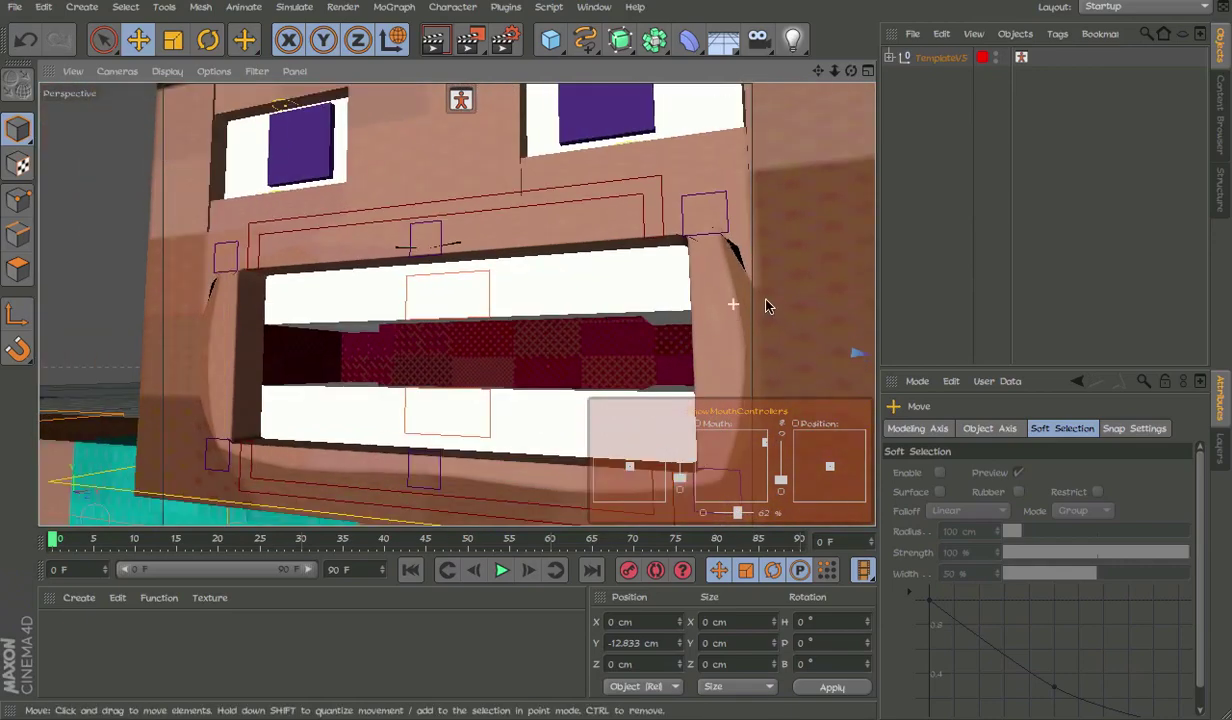
alt+middle_drag(768, 305, 768, 320)
mouse_move(735, 520)
mouse_down()
mouse_move(723, 513)
mouse_move(751, 513)
mouse_move(720, 513)
mouse_move(773, 513)
mouse_move(739, 514)
mouse_up()
drag(640, 352, 421, 404)
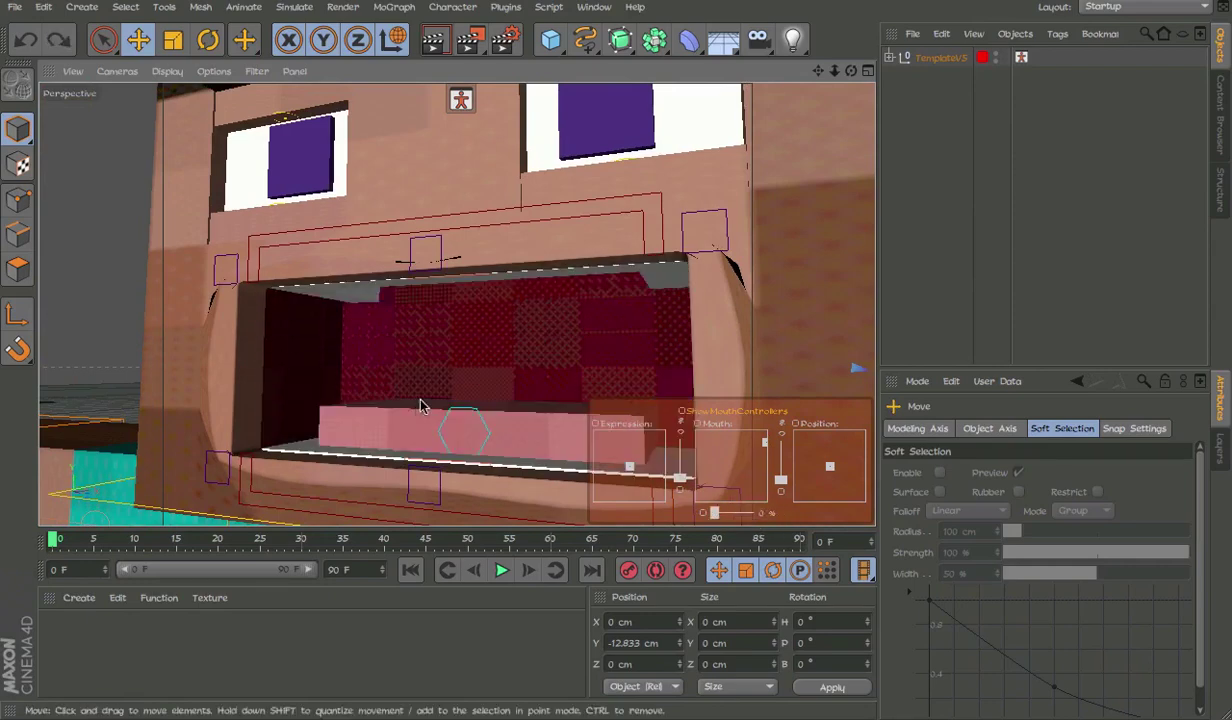
Select the hexagonal tongue controller inside the open mouth
alt+drag(506, 323, 514, 385)
scroll(519, 329, up, 5)
alt+drag(519, 329, 457, 246)
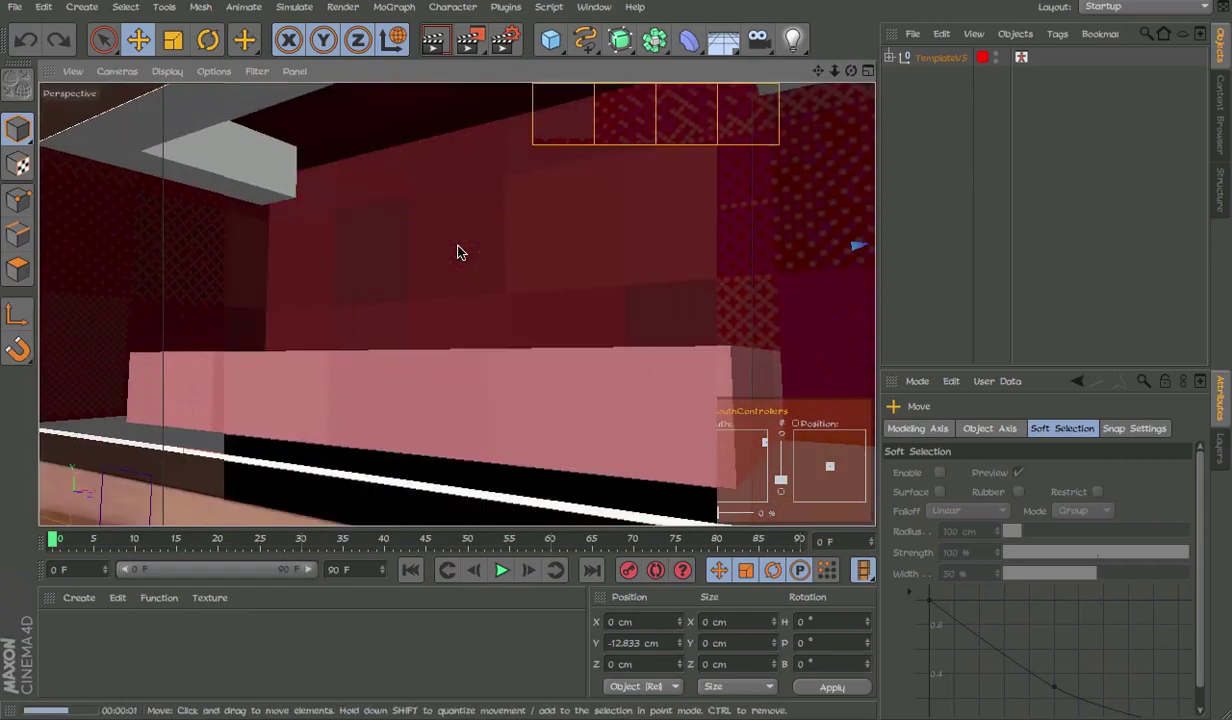
alt+drag(458, 246, 453, 348)
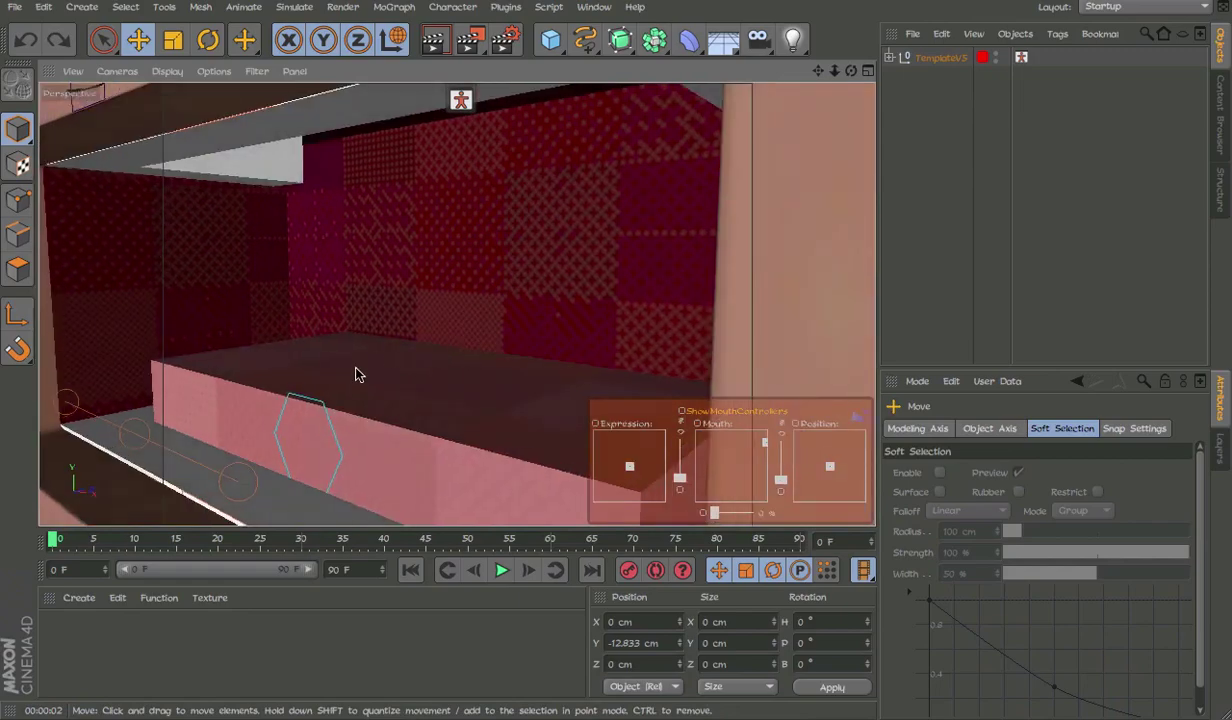
click(319, 398)
click(317, 399)
click(312, 399)
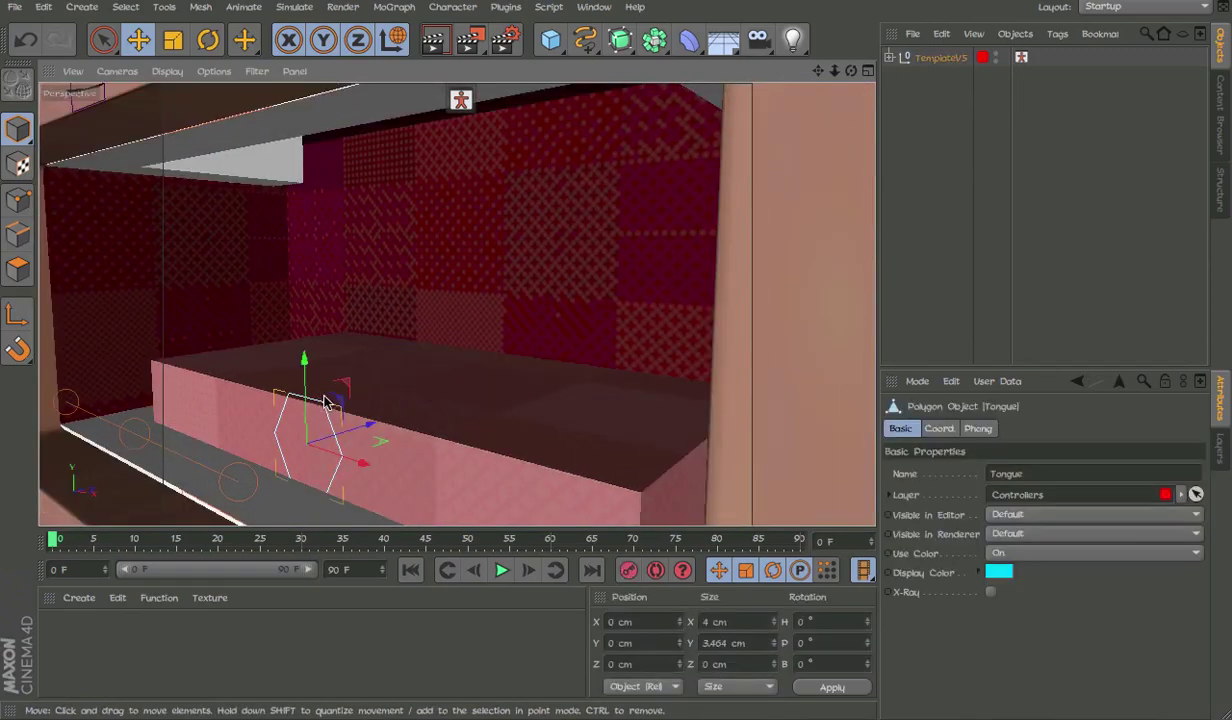
Undo the tongue, teeth and mouth-opening changes
alt+drag(325, 396, 2, 322)
scroll(521, 315, down, 5)
key(ctrl+z)
scroll(622, 315, down, 4)
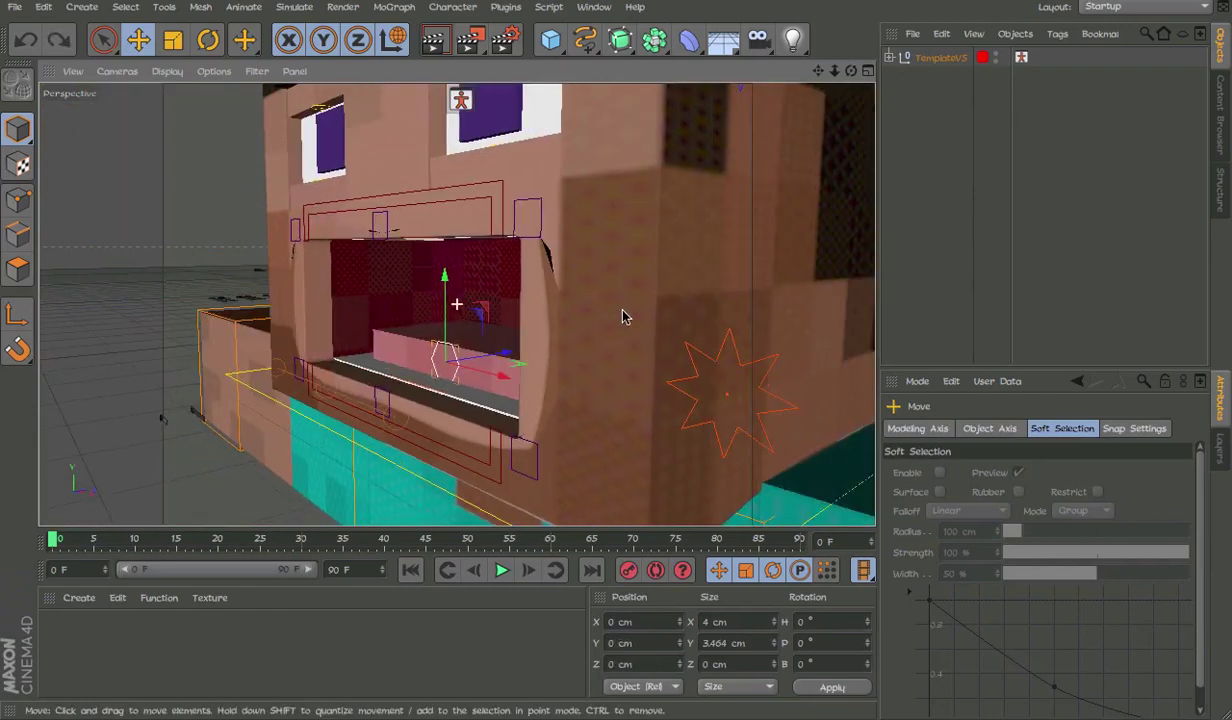
key(ctrl+z)
key(ctrl+z)
key(ctrl+z)
key(ctrl+z)
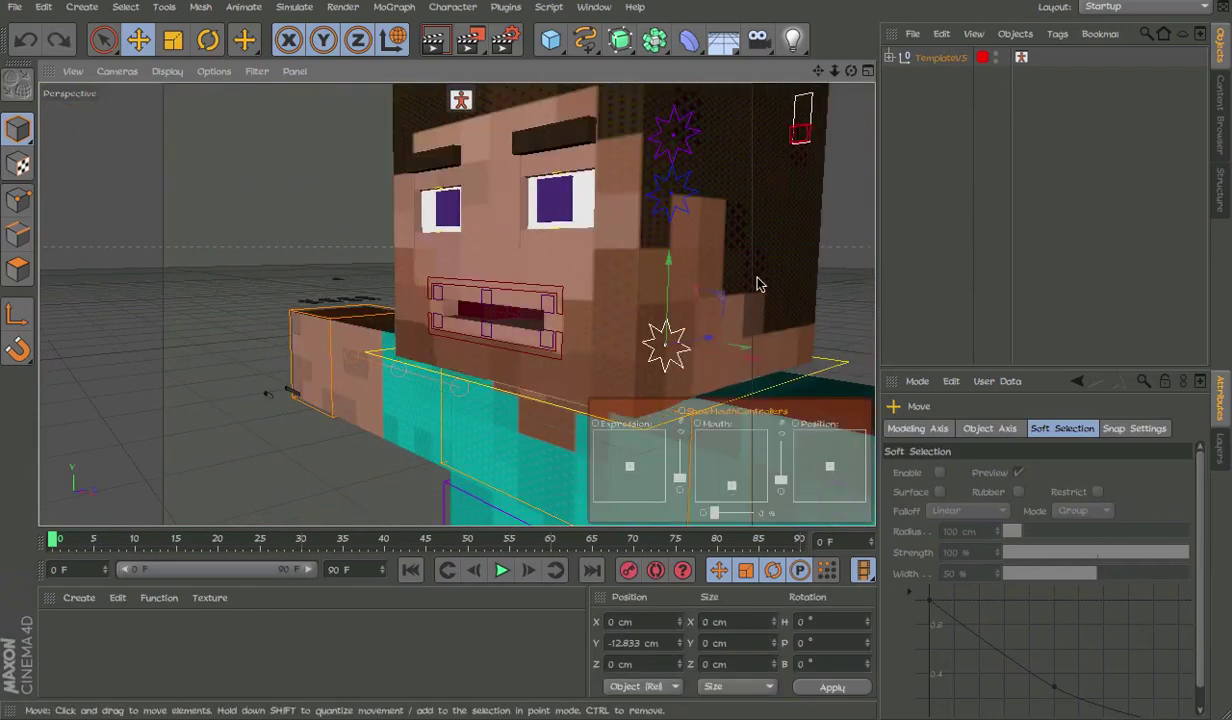
Select the purple star-shaped eyebrow controller beside the head and try adjusting the eyebrows' scale
alt+middle_drag(762, 284, 770, 316)
alt+drag(770, 316, 624, 309)
alt+middle_drag(624, 309, 466, 354)
alt+drag(466, 354, 553, 332)
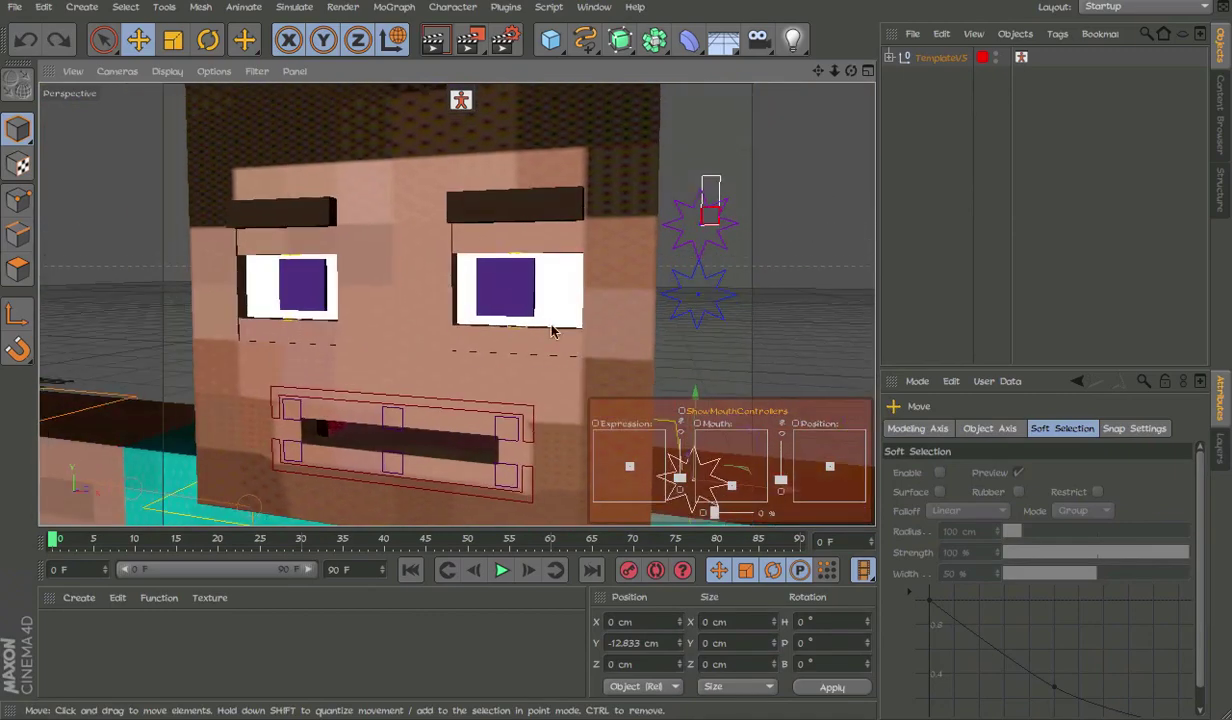
click(727, 246)
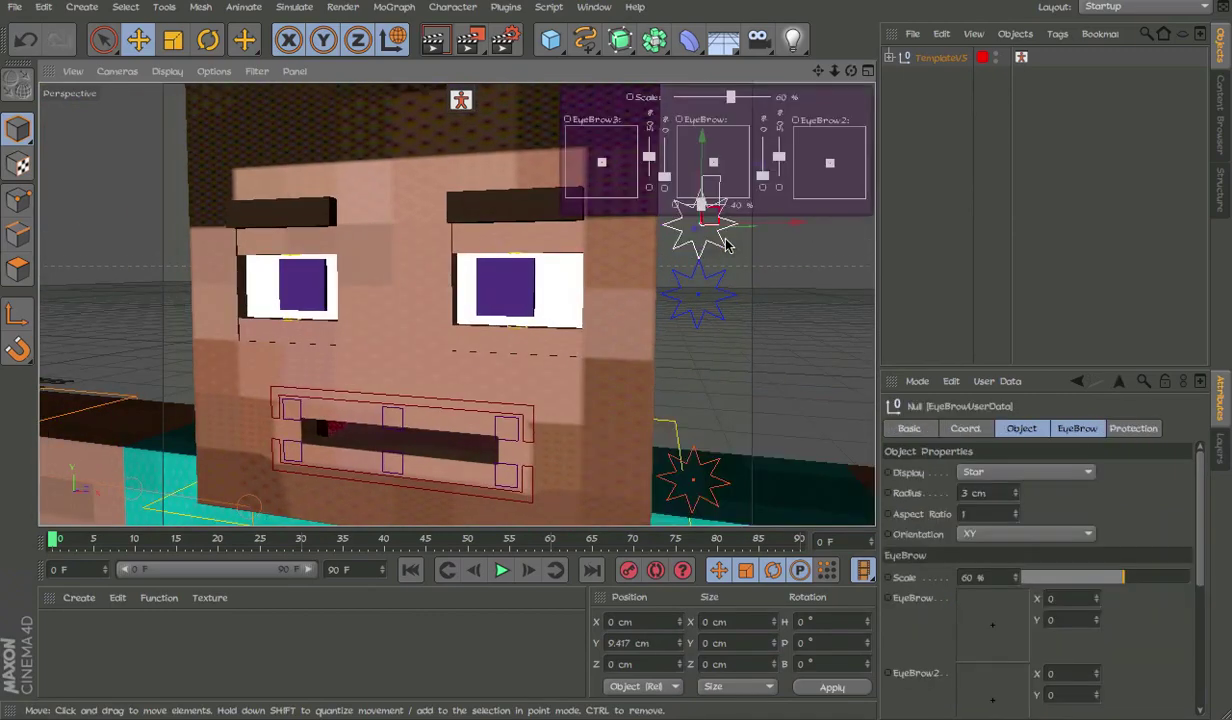
drag(717, 98, 647, 116)
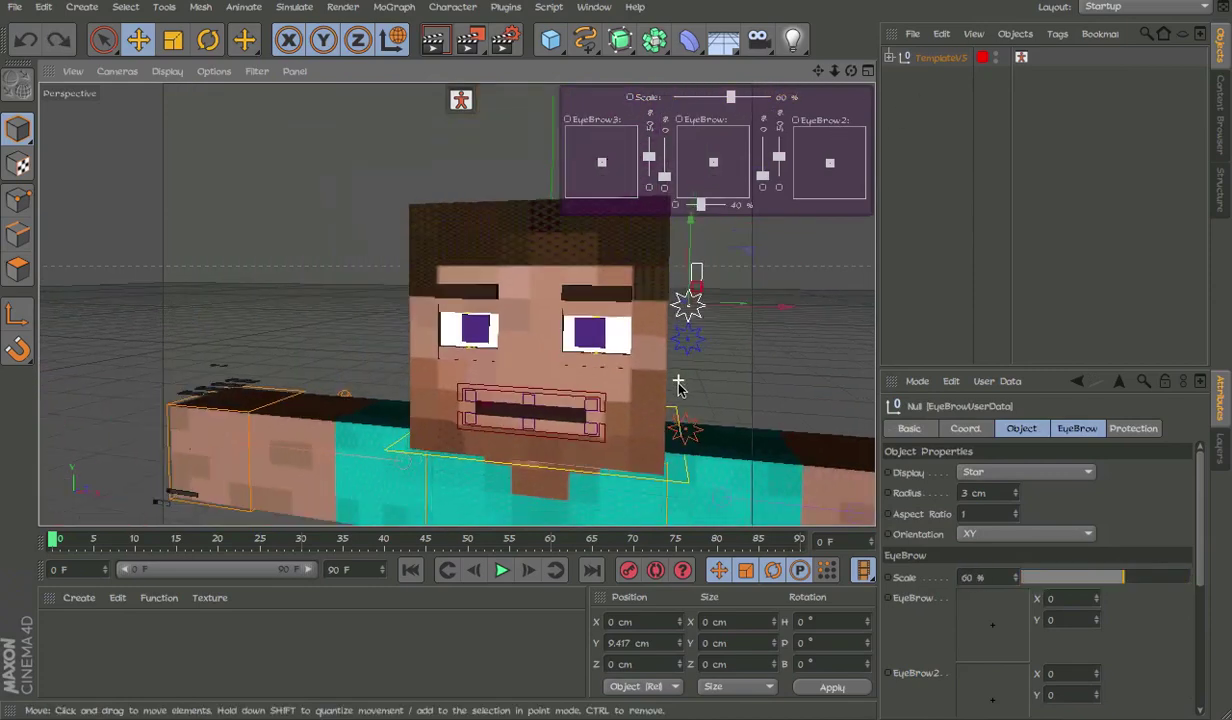
alt+middle_drag(490, 289, 530, 370)
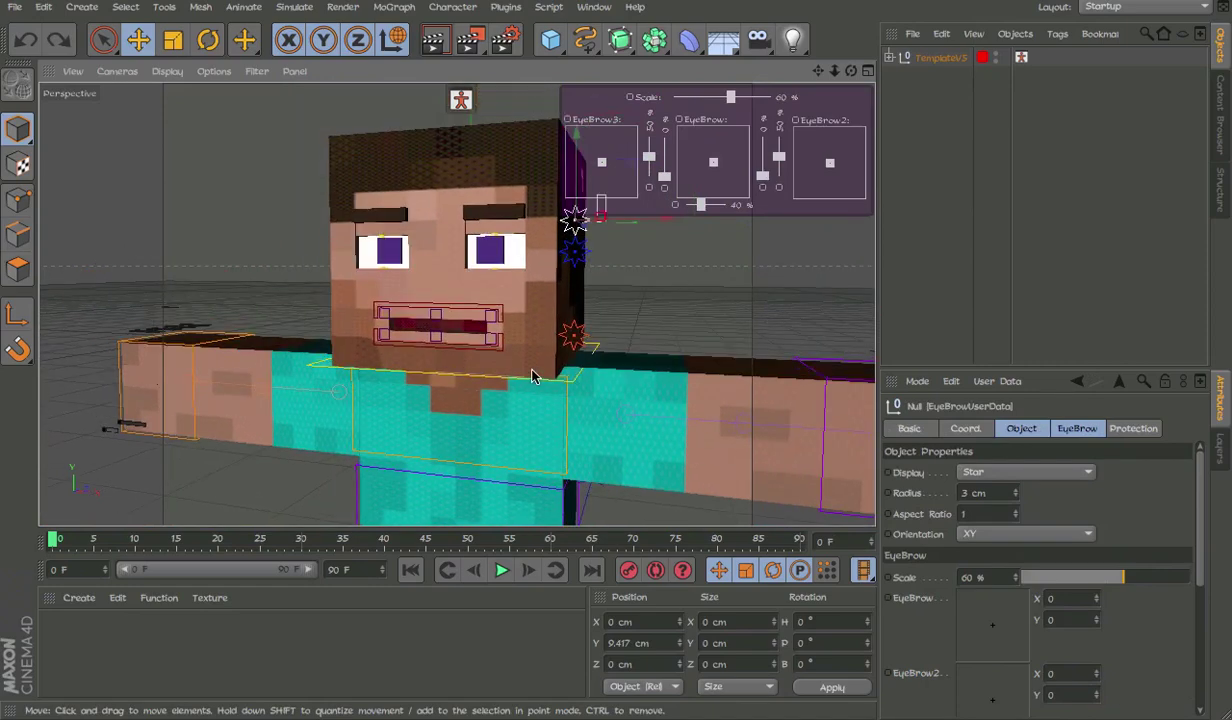
Try rotating the upper eyelid controller of the eye nearest the star controllers to a bank of about 5.5°, and undo it
click(673, 281)
alt+drag(607, 359, 546, 308)
scroll(500, 252, up, 5)
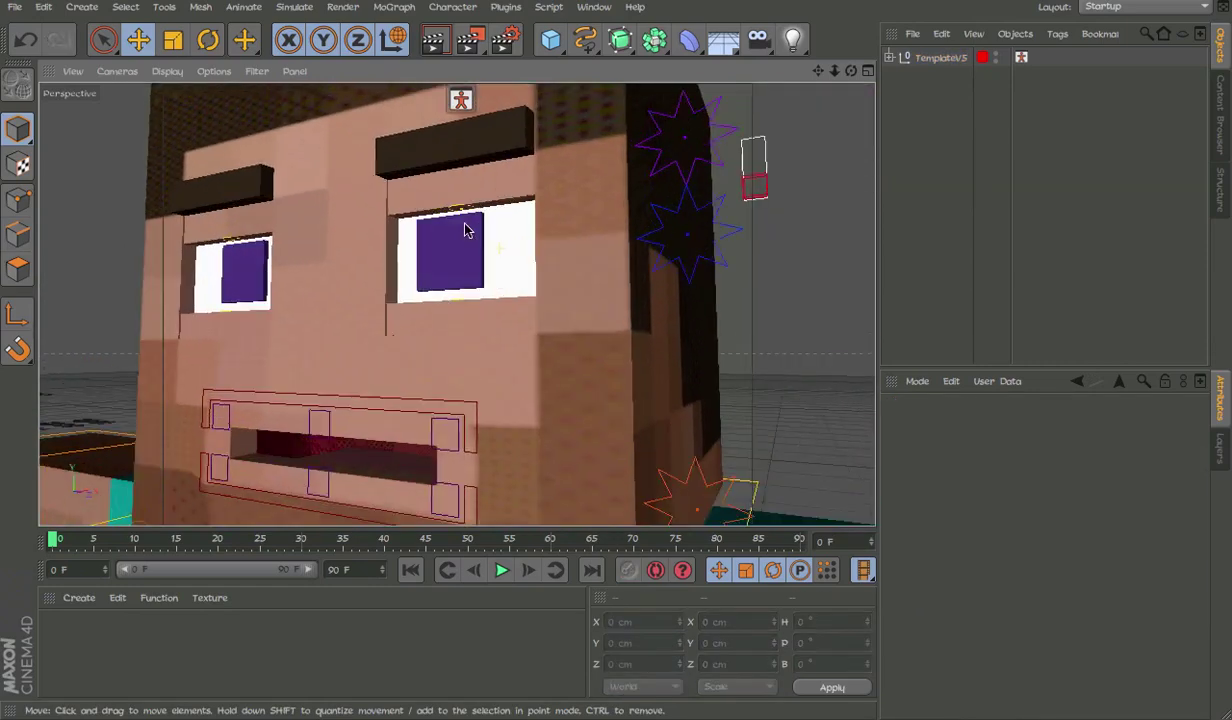
key(r)
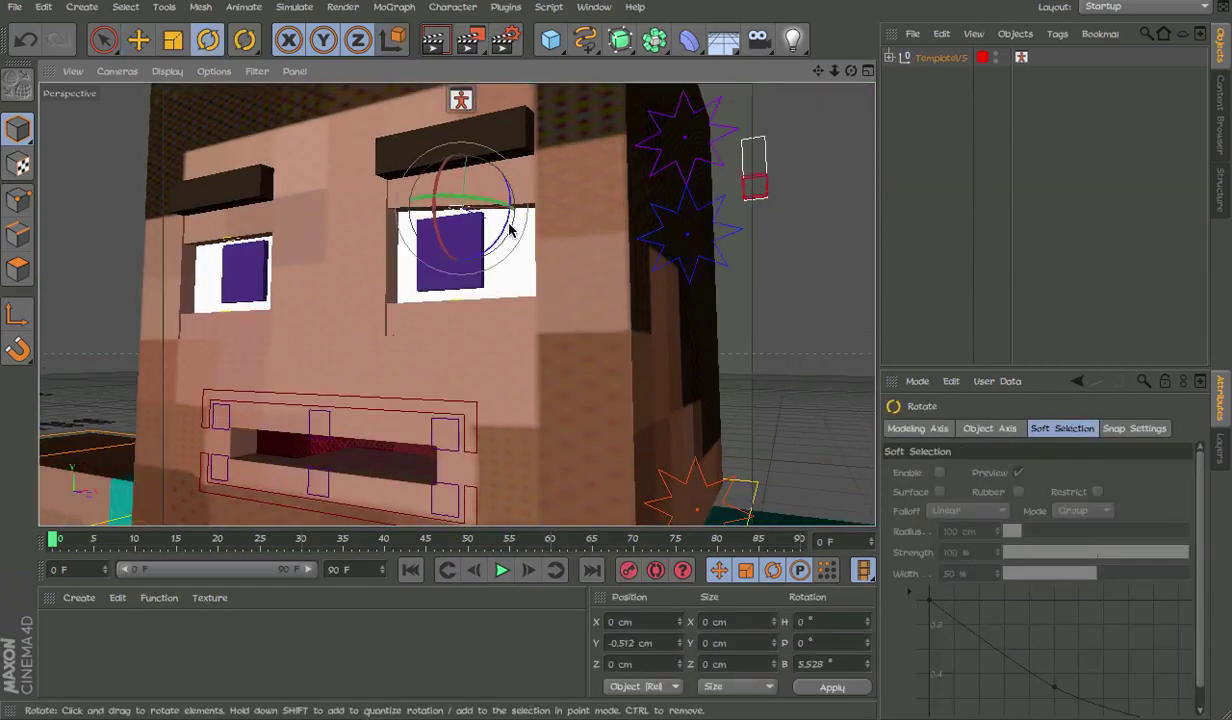
key(ctrl+z)
Examine the eyelid up close and the whole rig from several angles
alt+middle_drag(490, 296, 585, 186)
alt+drag(386, 378, 400, 507)
alt+drag(418, 370, 516, 208)
alt+middle_drag(481, 366, 457, 304)
alt+drag(457, 304, 487, 271)
scroll(478, 272, down, 10)
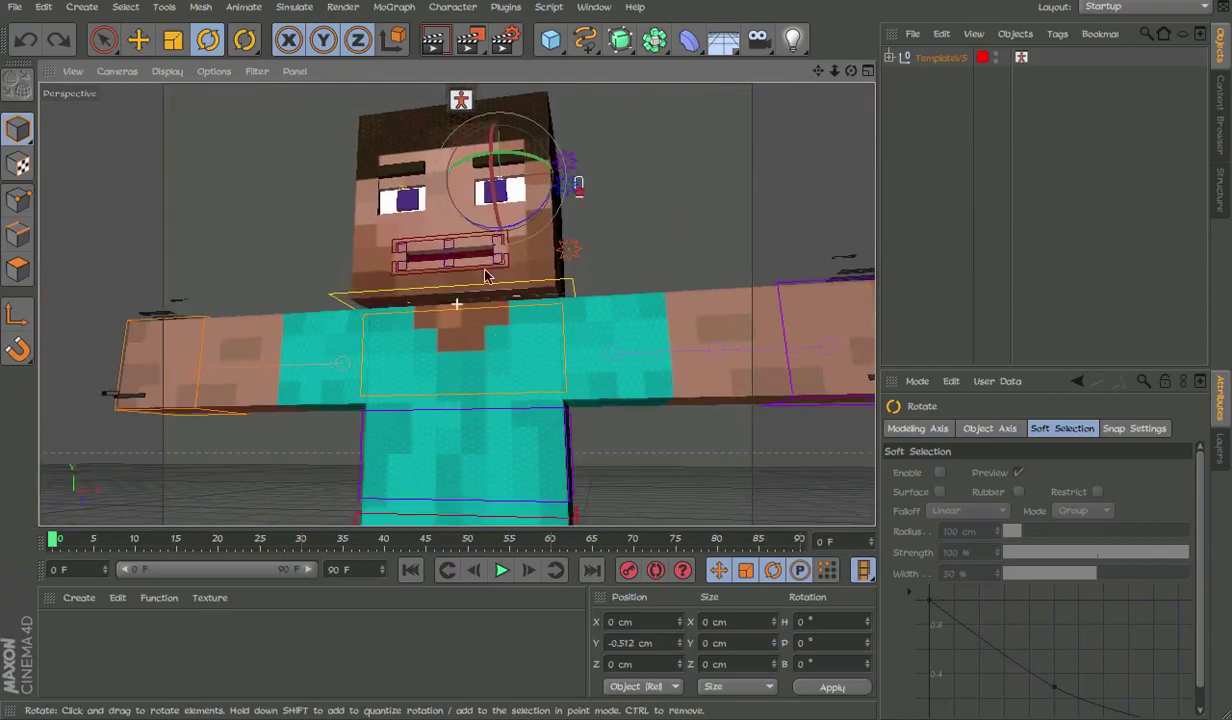
scroll(487, 271, down, 5)
alt+middle_drag(487, 271, 472, 118)
Read the rig update notes on the Dashboard sticky note and return to the scene
key(F12)
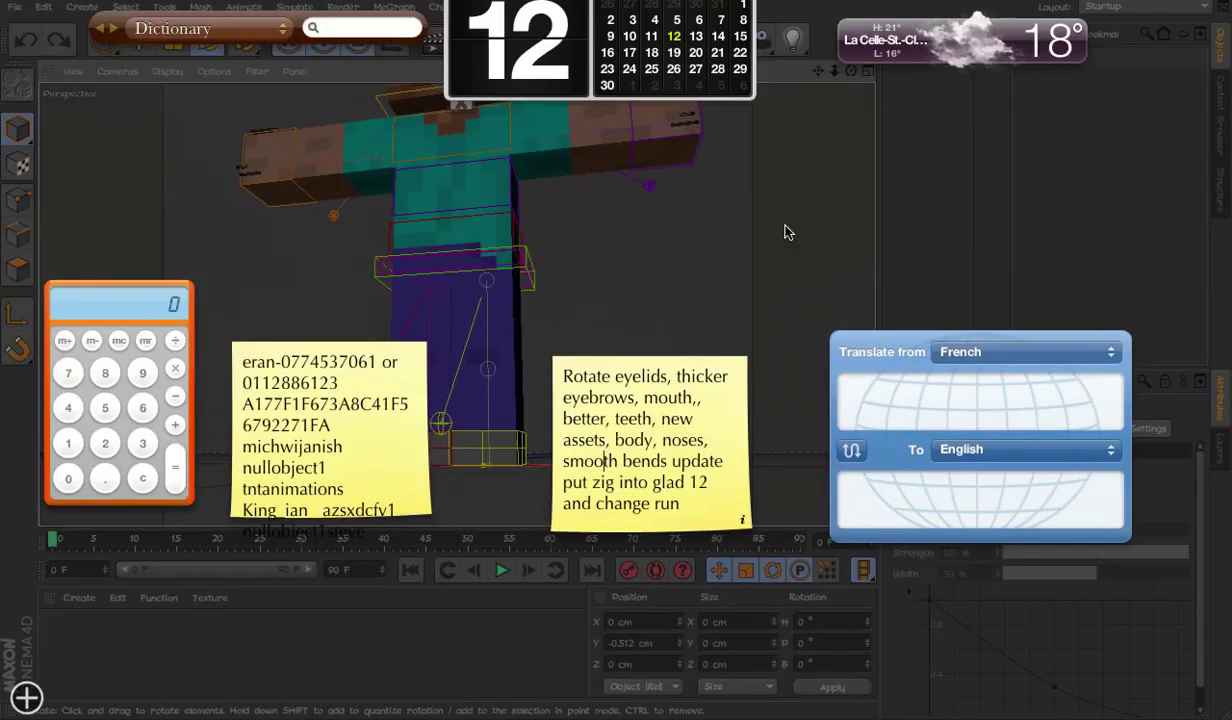
click(785, 230)
click(919, 216)
Add the 5.Noses preset from the rig library to the scene
alt+drag(500, 305, 504, 339)
alt+middle_drag(504, 339, 506, 480)
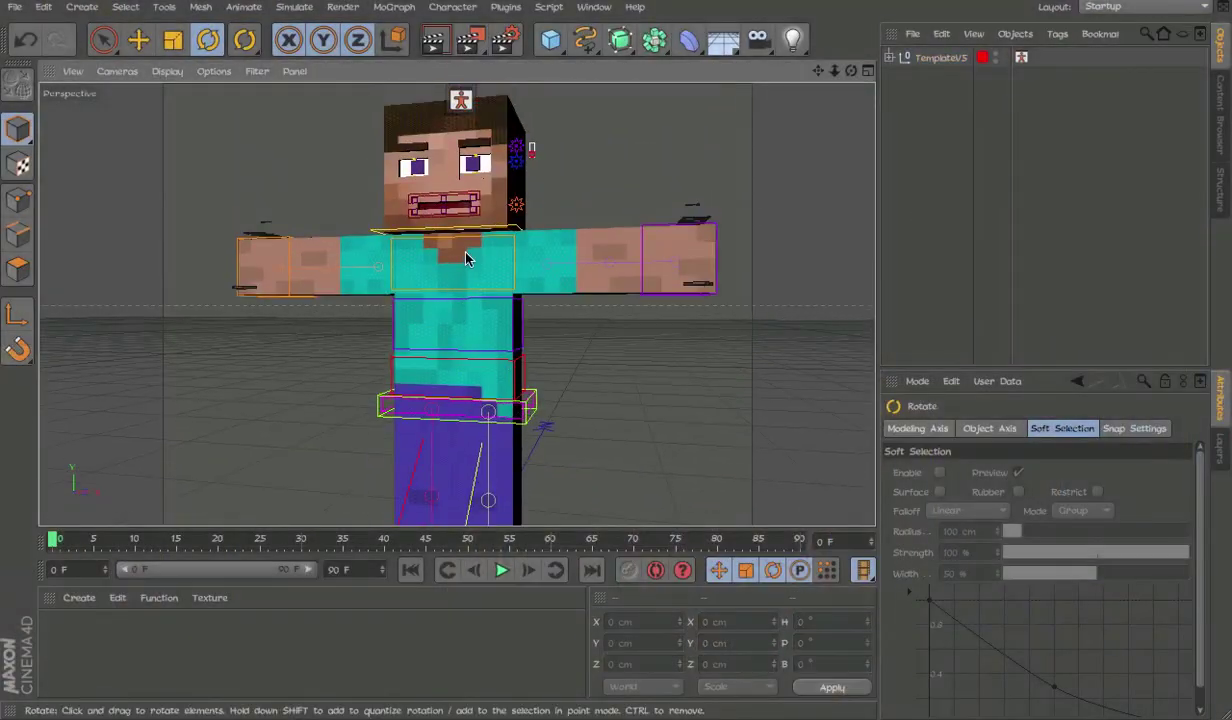
alt+middle_drag(466, 258, 482, 305)
scroll(482, 219, up, 1)
click(1220, 115)
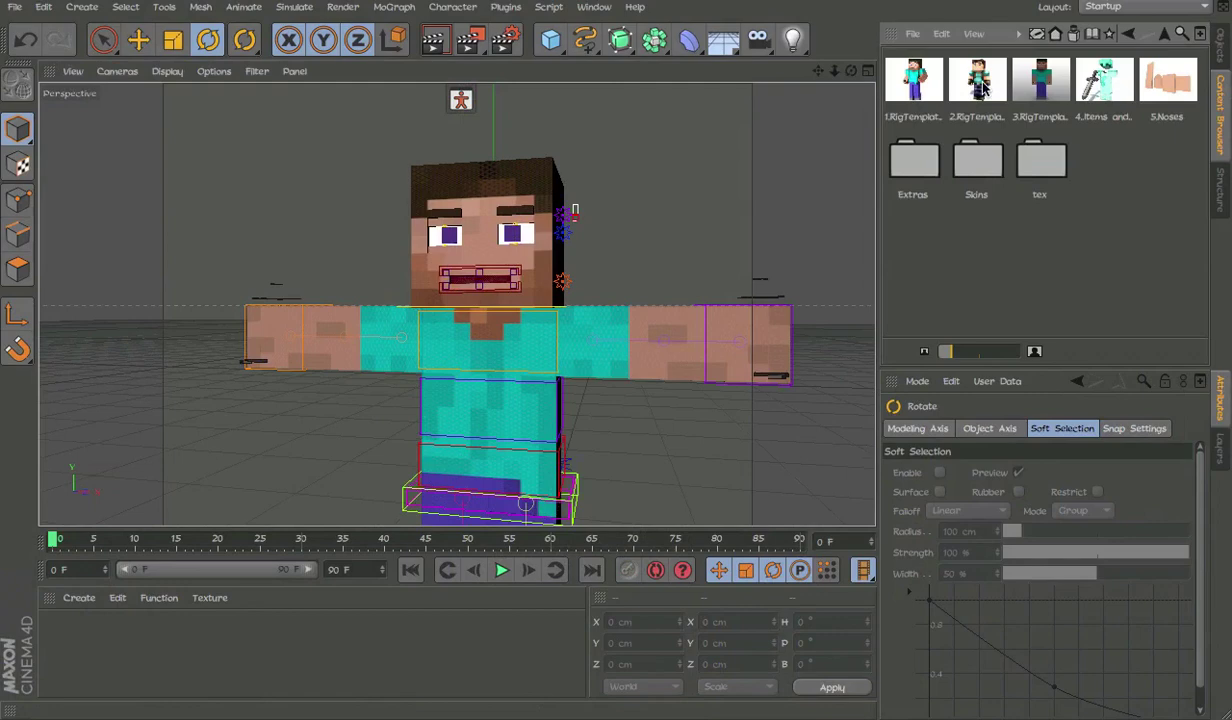
double_click(1178, 84)
click(1220, 48)
click(960, 206)
Select the nose on the face and set the Nosses value to 3
alt+right_drag(450, 235, 622, 245)
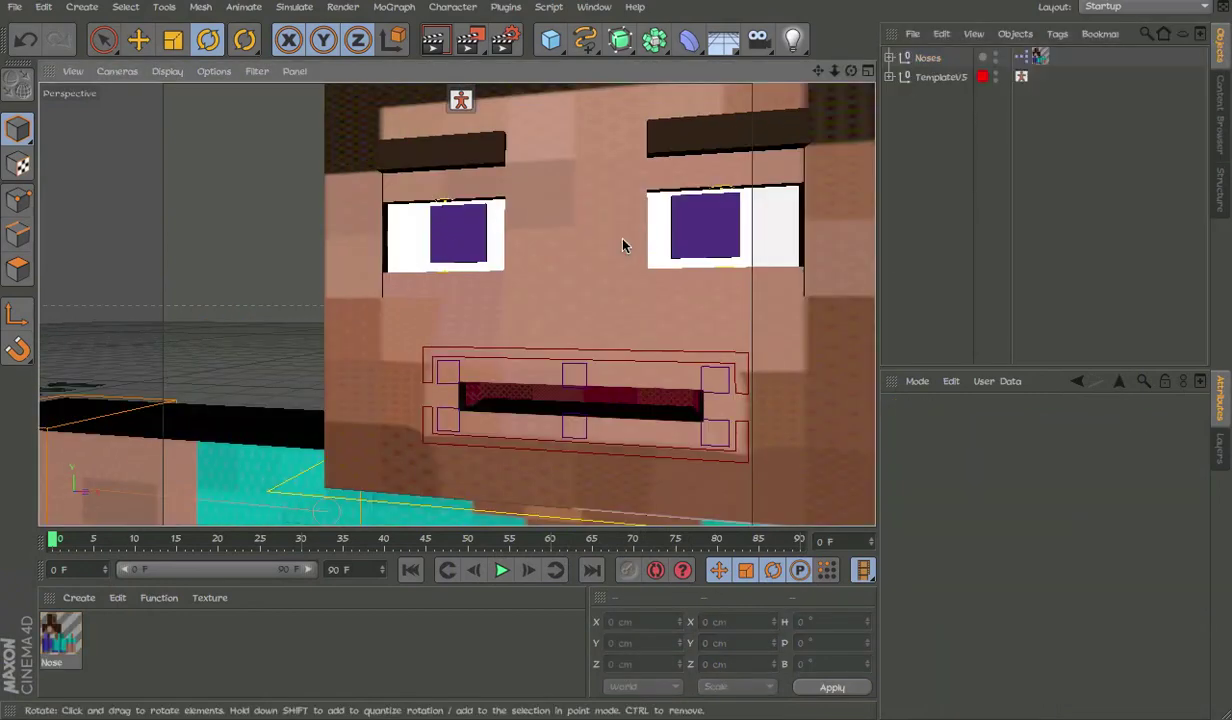
alt+drag(622, 245, 493, 262)
alt+middle_drag(493, 262, 422, 324)
click(426, 314)
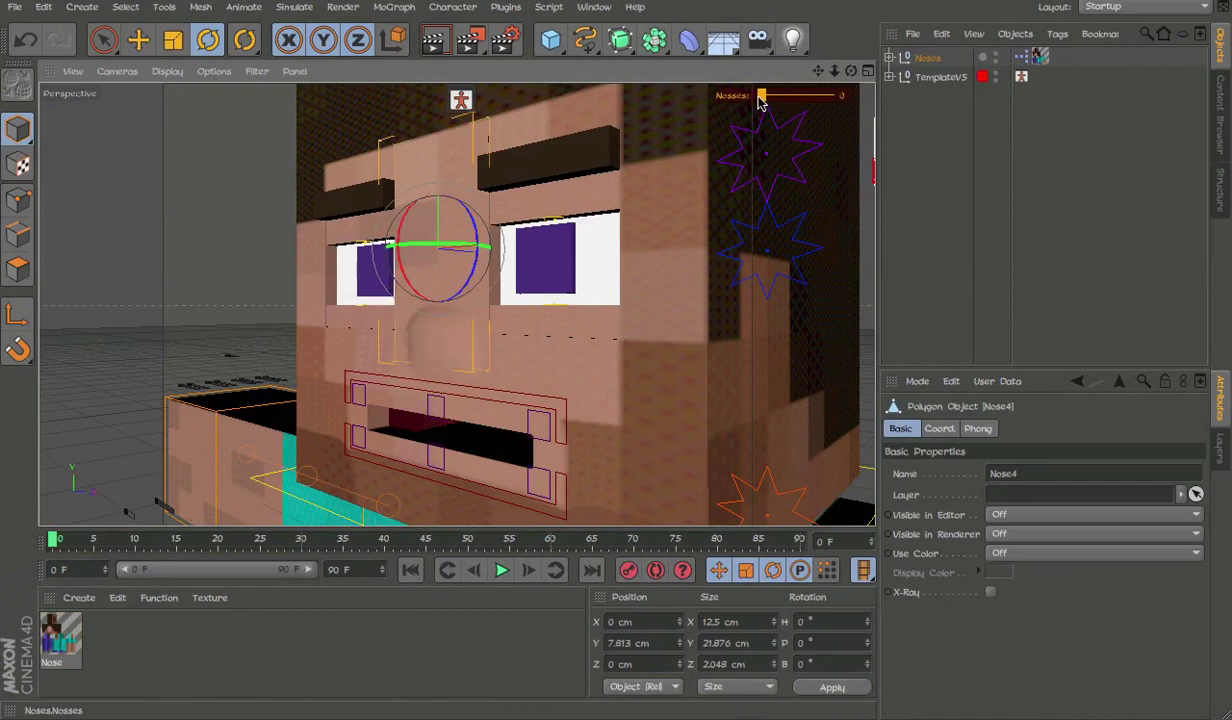
alt+drag(640, 233, 696, 254)
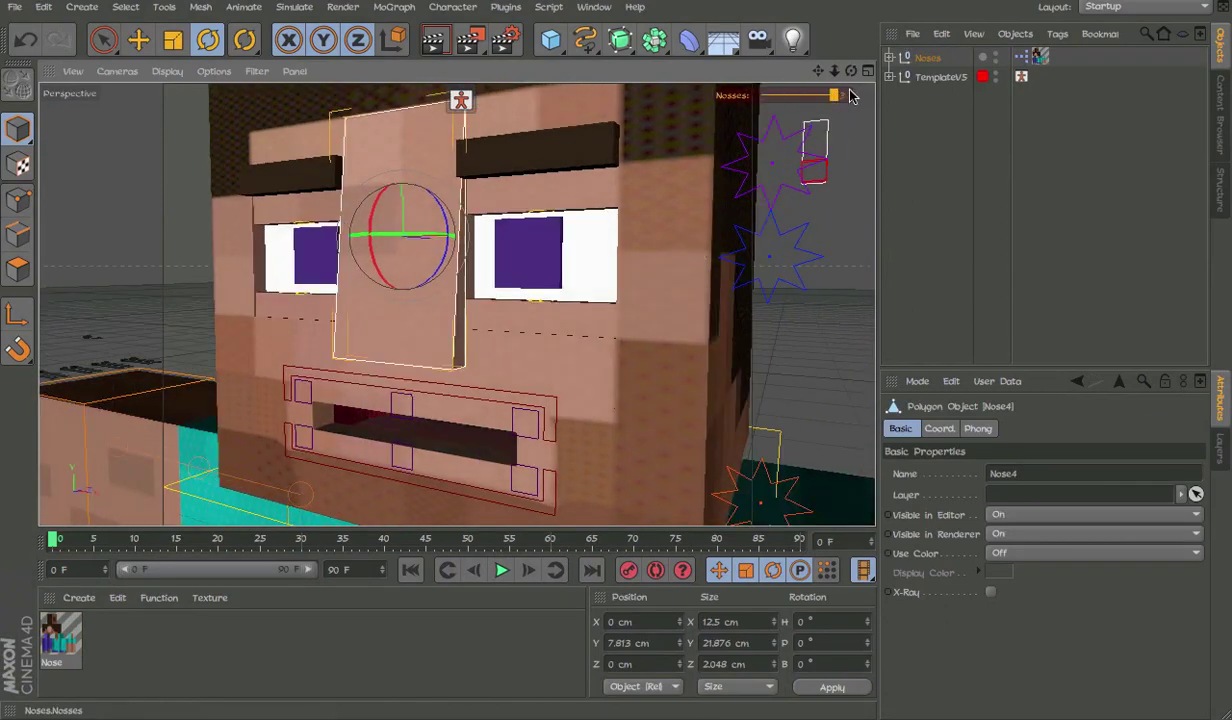
Examine the nose on the head from the front and the side
alt+drag(625, 301, 394, 232)
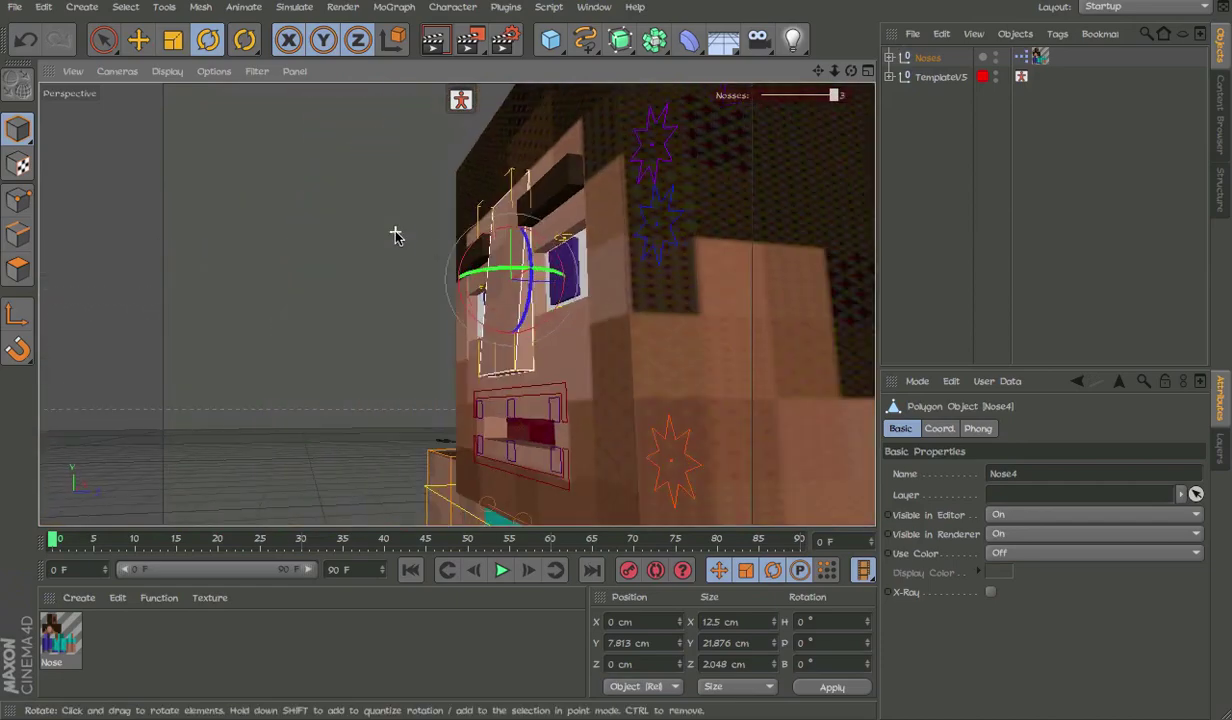
alt+middle_drag(630, 296, 595, 251)
scroll(595, 251, down, 1)
alt+middle_drag(613, 331, 602, 301)
alt+drag(515, 297, 529, 353)
alt+middle_drag(638, 337, 691, 302)
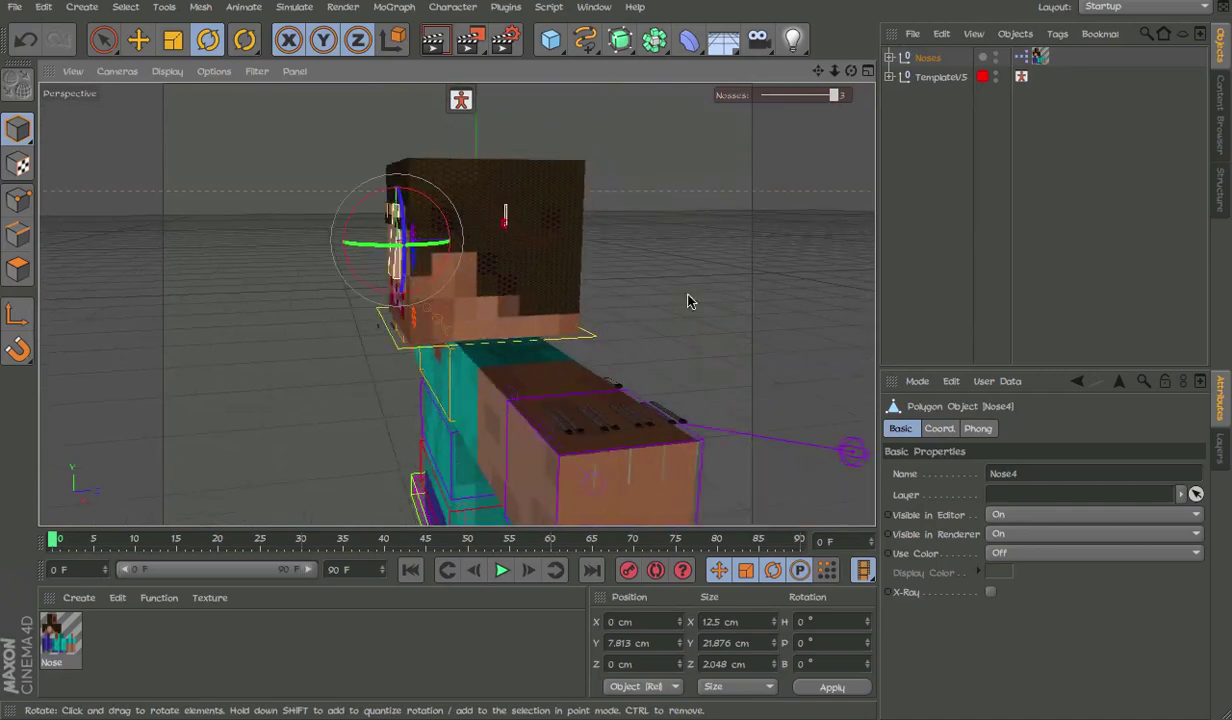
alt+middle_drag(282, 303, 456, 302)
Undo the nose changes and the insertion of the Noses preset, and clear the selection
click(456, 302)
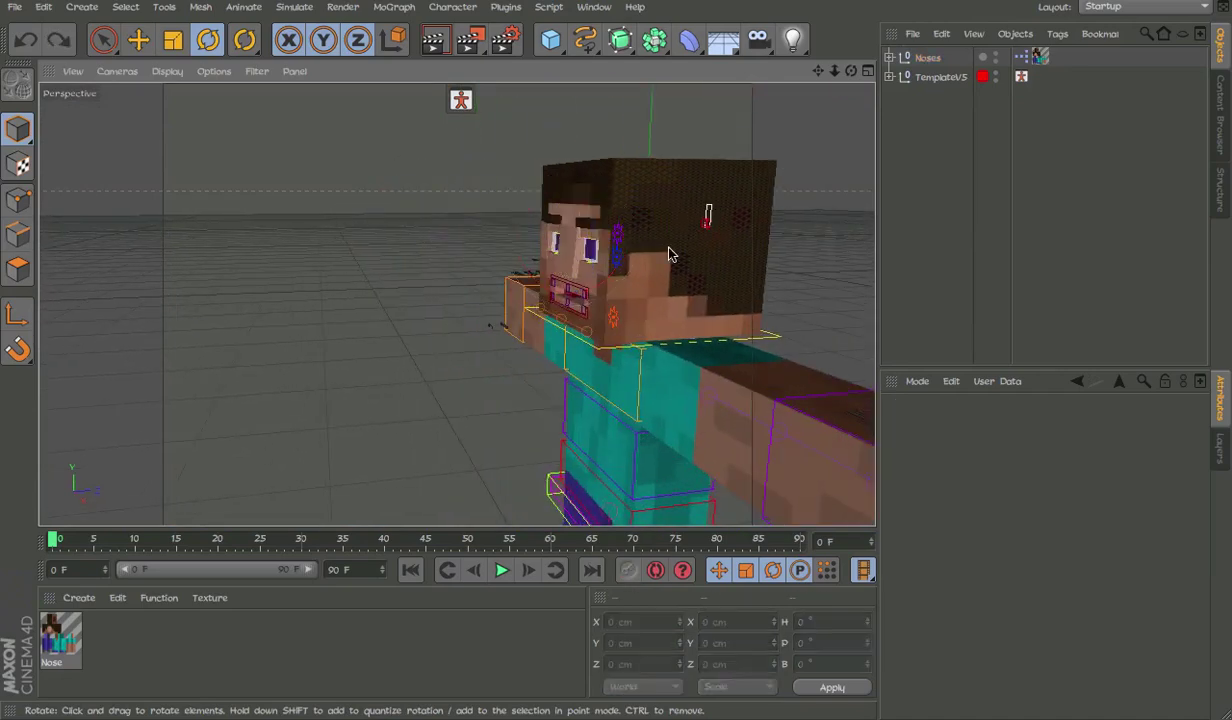
key(ctrl+z)
key(ctrl+z)
key(ctrl+z)
alt+drag(744, 213, 749, 213)
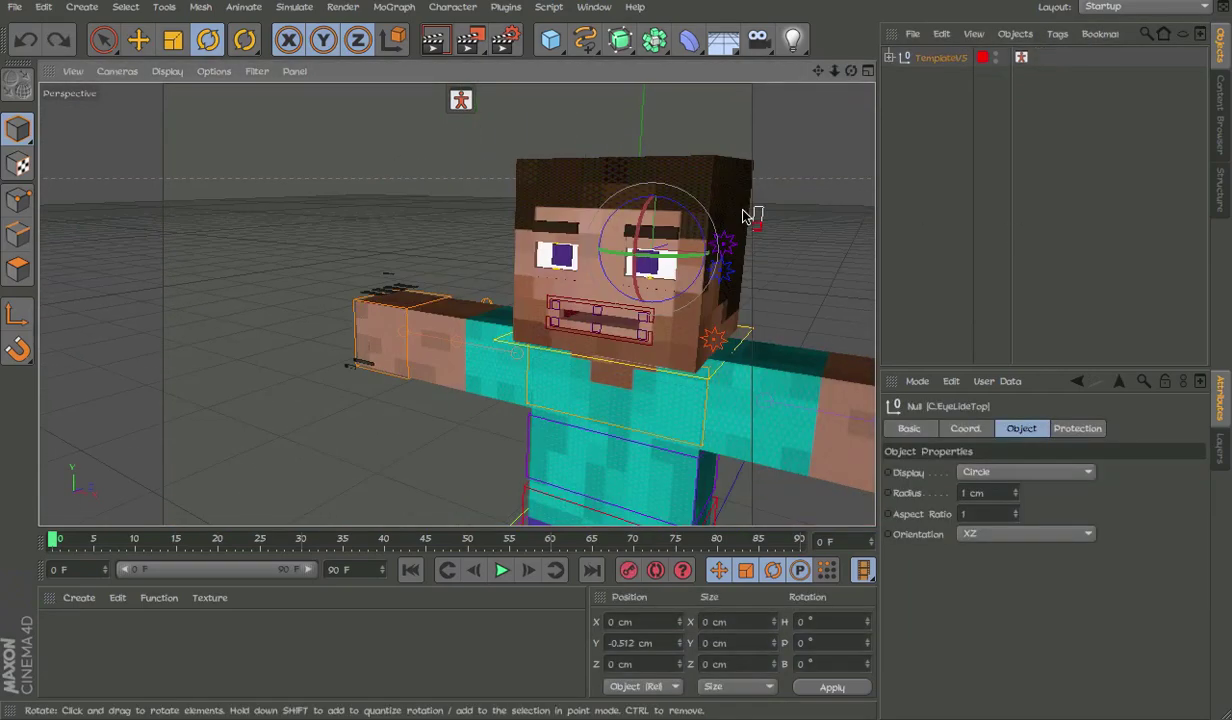
click(828, 187)
Reopen the rig library, check the update notes on the Dashboard again and select the second rig template
scroll(717, 262, down, 3)
alt+middle_drag(717, 262, 600, 156)
scroll(567, 297, down, 1)
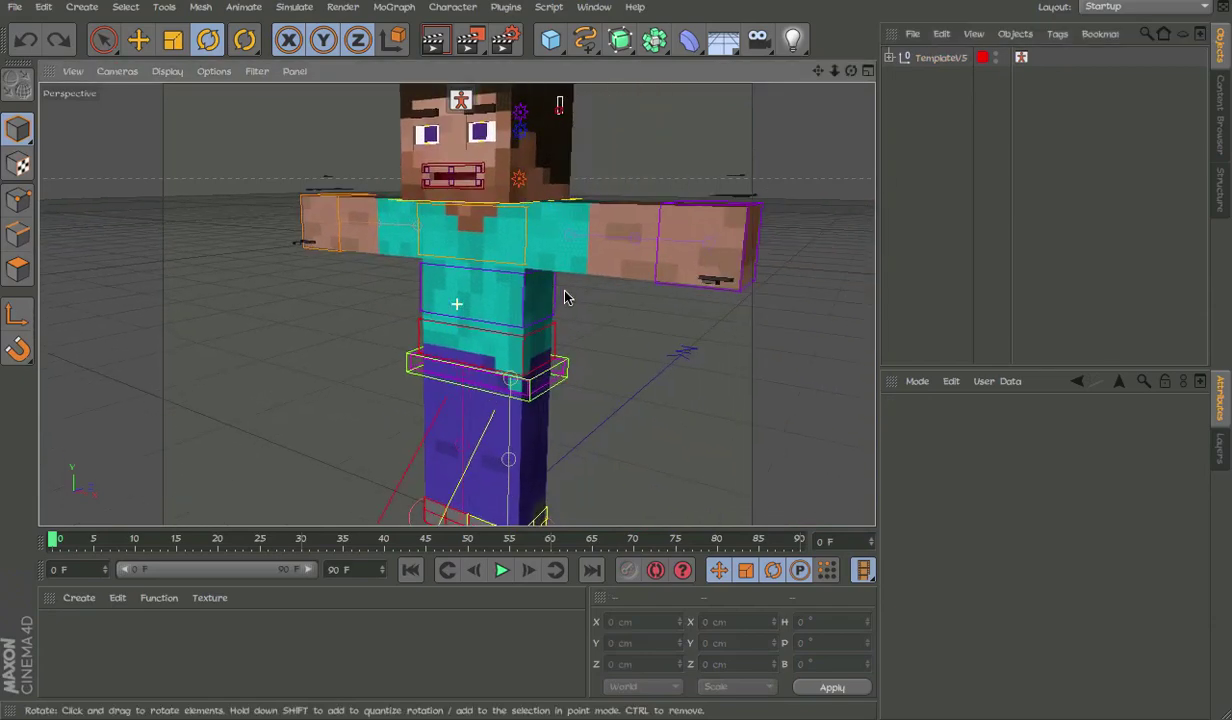
click(1220, 115)
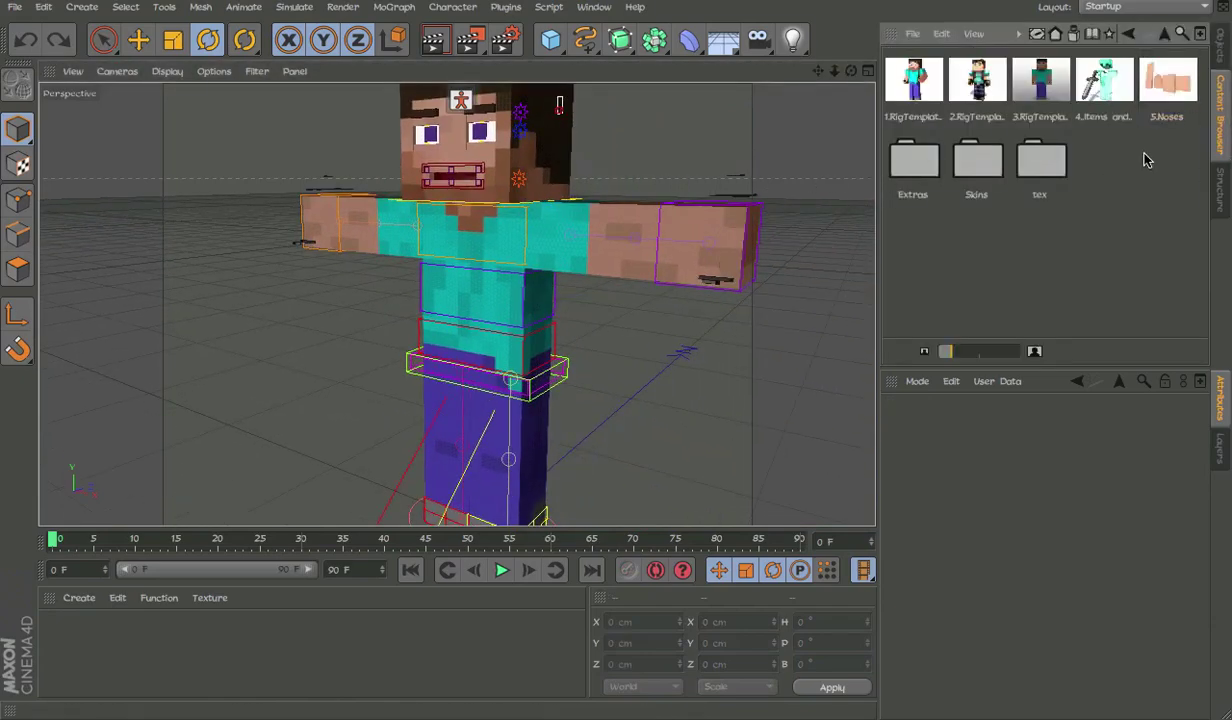
key(F12)
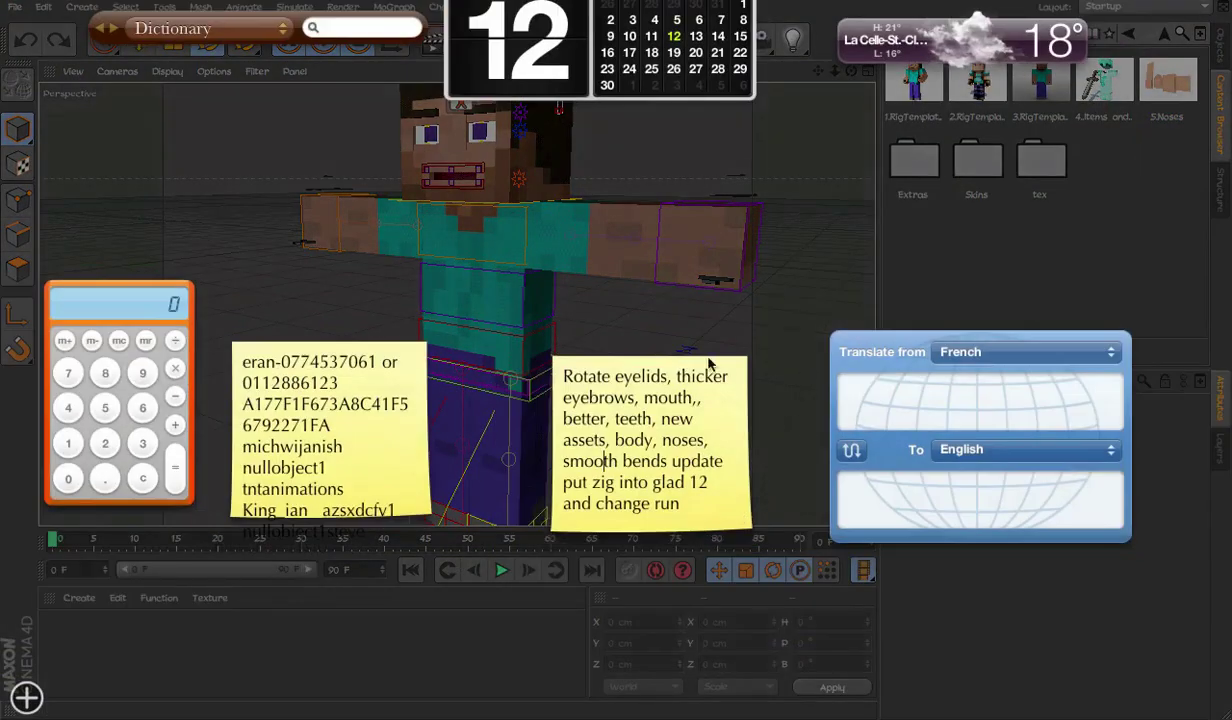
key(F12)
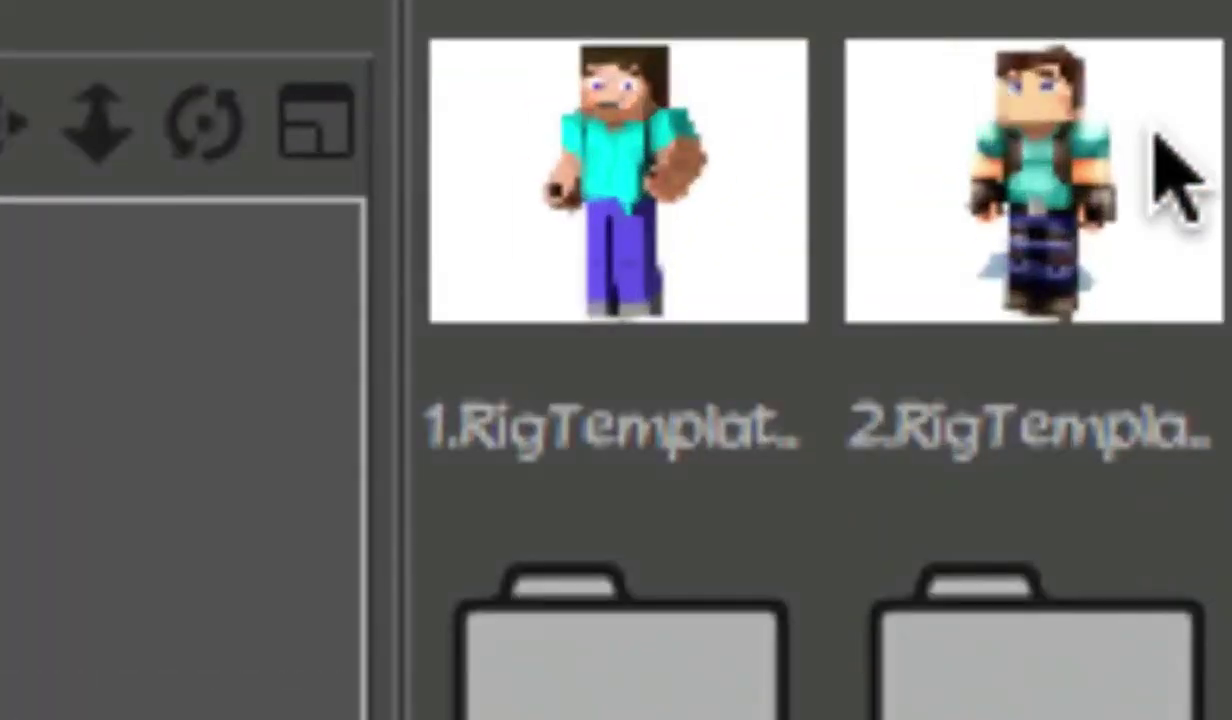
click(952, 205)
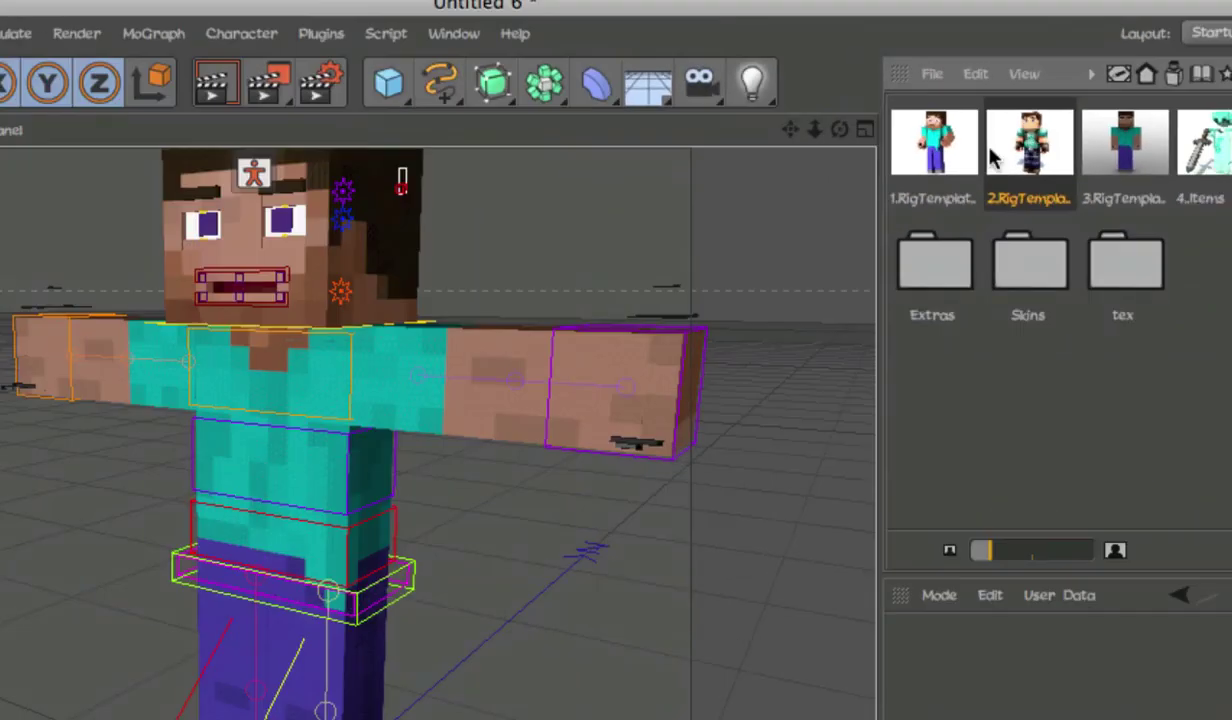
Try moving the left hand control sideways, and undo the move
click(449, 267)
alt+middle_drag(419, 208, 568, 352)
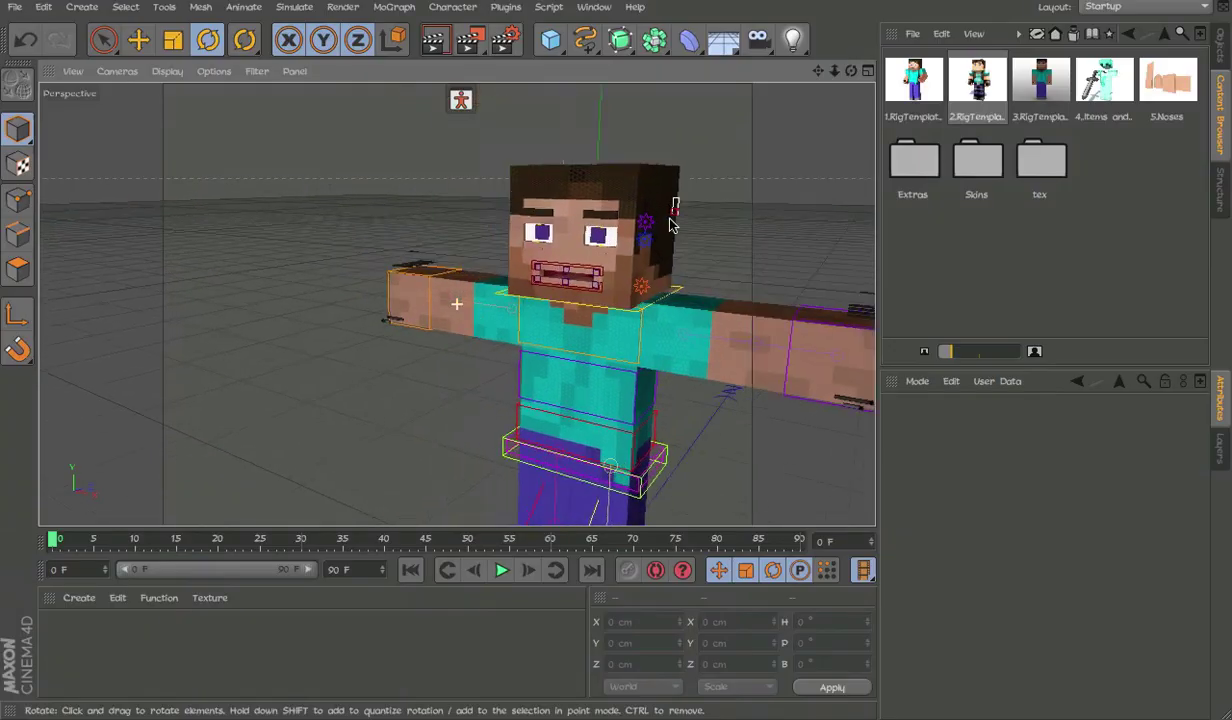
click(787, 325)
alt+drag(779, 329, 838, 360)
key(e)
drag(847, 296, 706, 300)
key(ctrl+z)
alt+drag(731, 376, 730, 237)
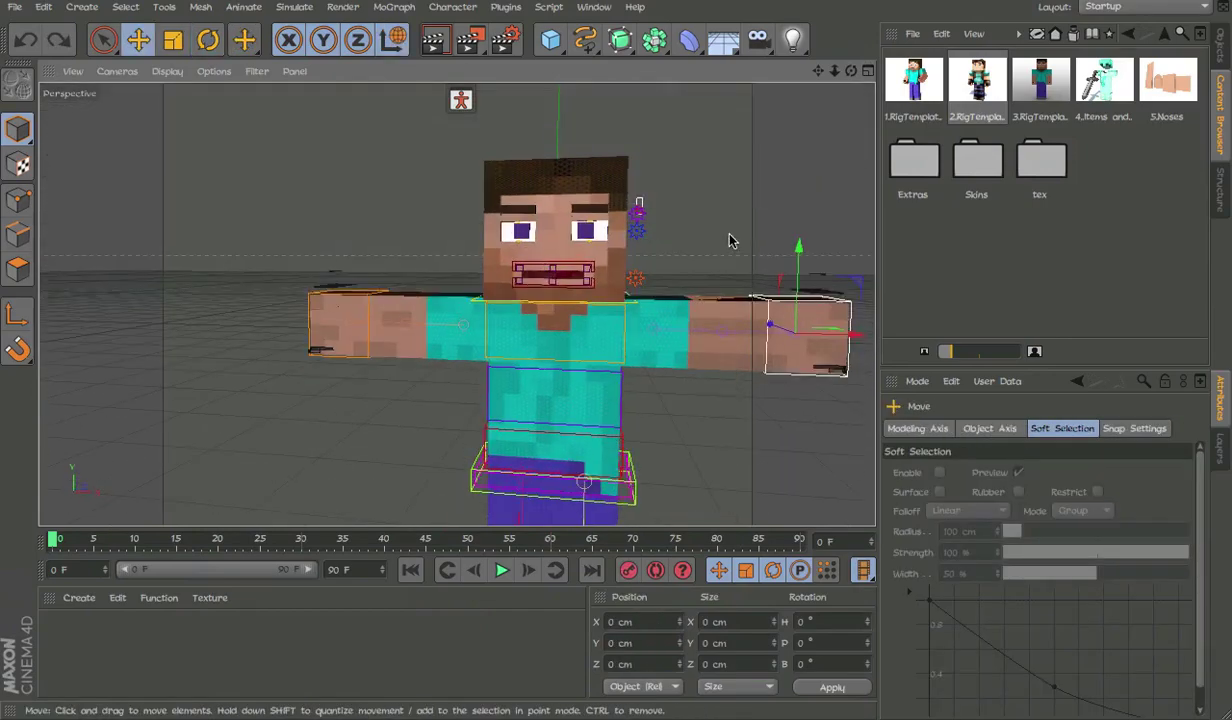
Raise the upper lip control to open the mouth, inspect the teeth from below, and undo the lip change
scroll(575, 258, up, 6)
scroll(576, 262, up, 5)
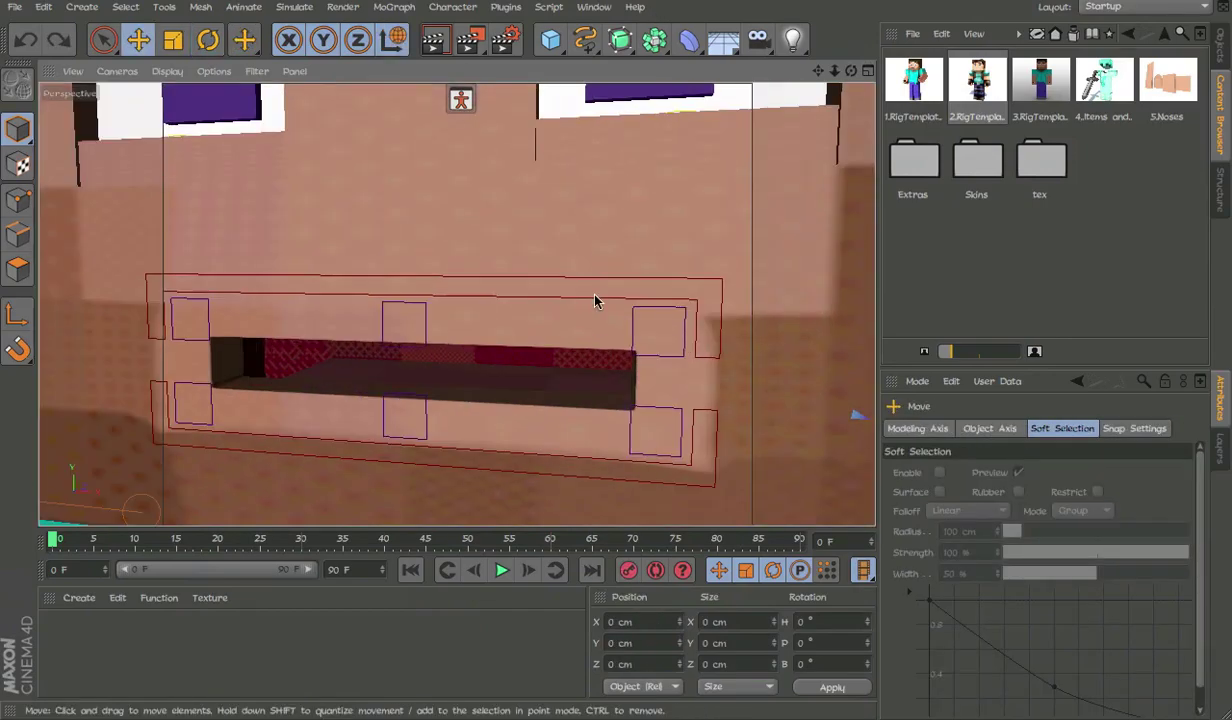
click(595, 300)
drag(655, 386, 625, 280)
scroll(614, 353, down, 5)
alt+drag(614, 353, 586, 206)
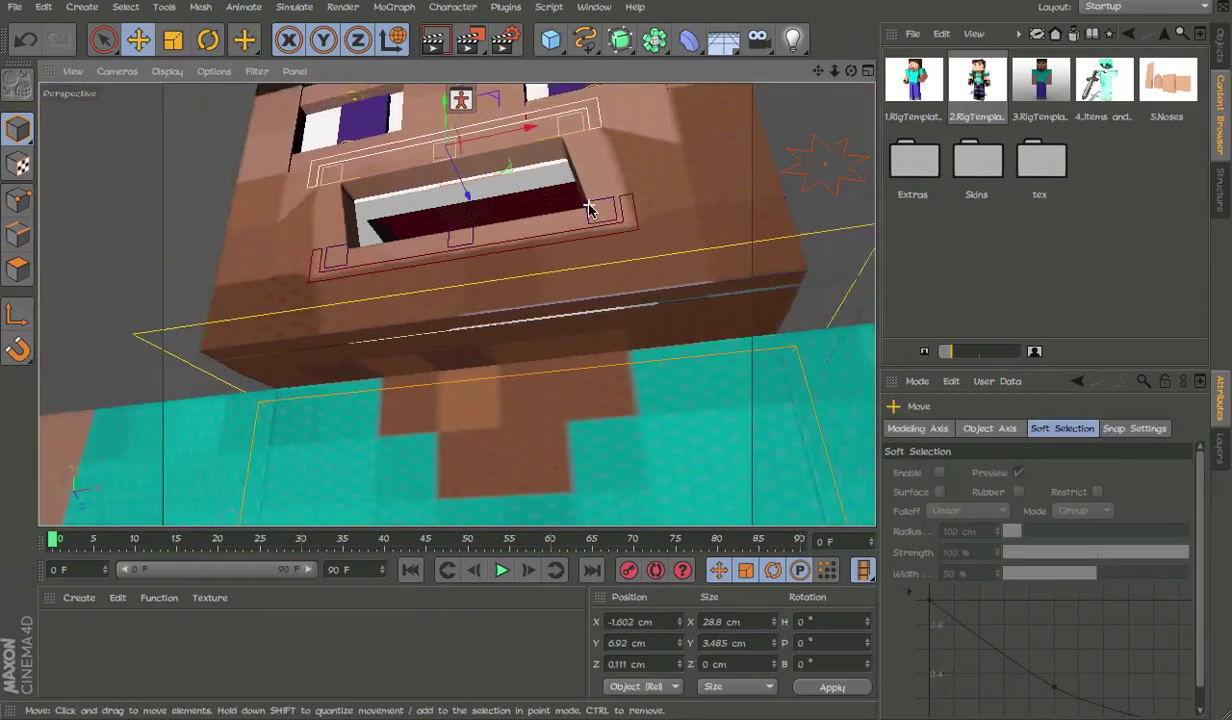
scroll(650, 255, down, 6)
key(ctrl+z)
Clear the selection and examine the whole rig from below, the front and the side
alt+drag(715, 335, 519, 288)
scroll(519, 288, down, 4)
scroll(519, 284, down, 1)
alt+middle_drag(507, 330, 524, 237)
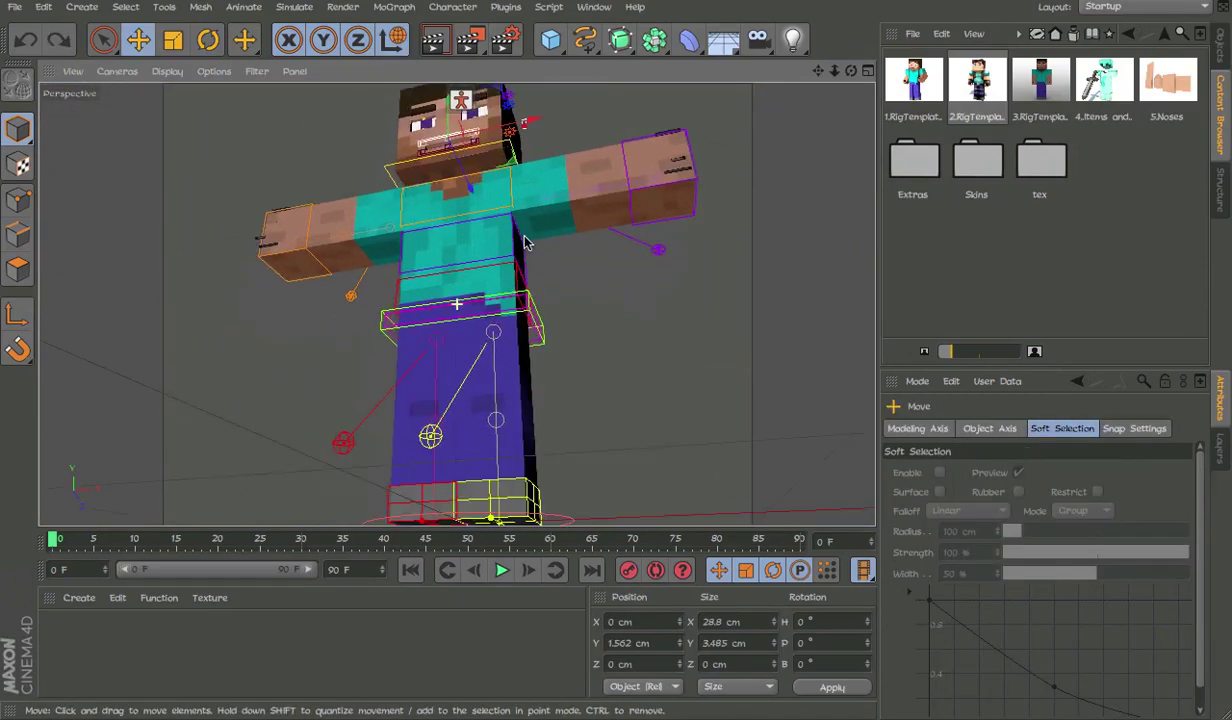
alt+drag(524, 237, 437, 385)
alt+middle_drag(518, 388, 592, 297)
alt+drag(589, 362, 441, 354)
click(599, 404)
click(707, 341)
alt+middle_drag(599, 300, 637, 377)
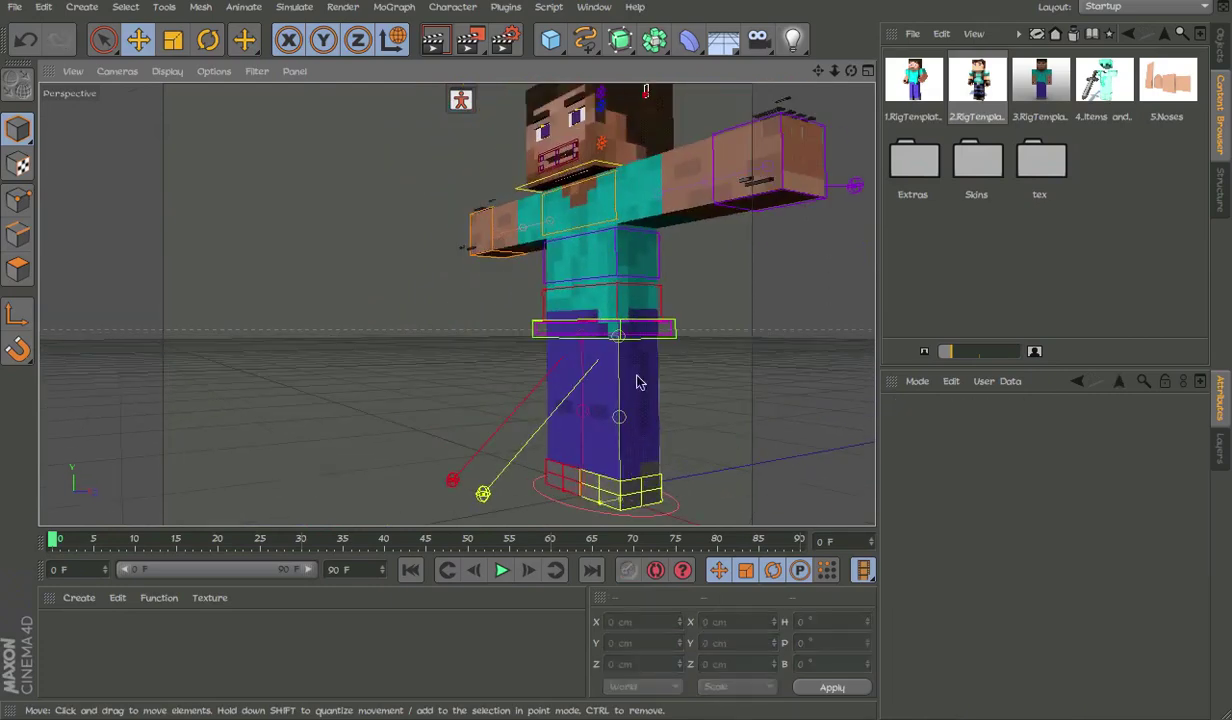
alt+middle_drag(680, 303, 633, 347)
Load the Items and Armors preset from the rig library into the scene and view the armor on the character
click(993, 157)
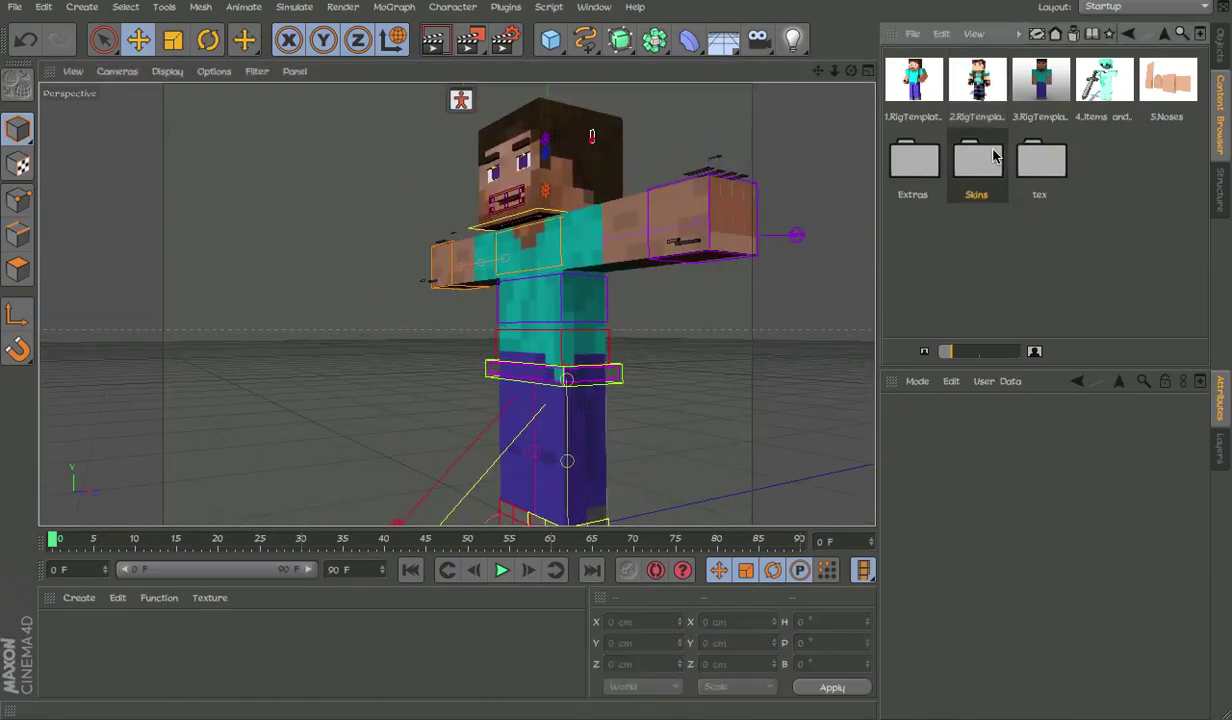
click(1222, 48)
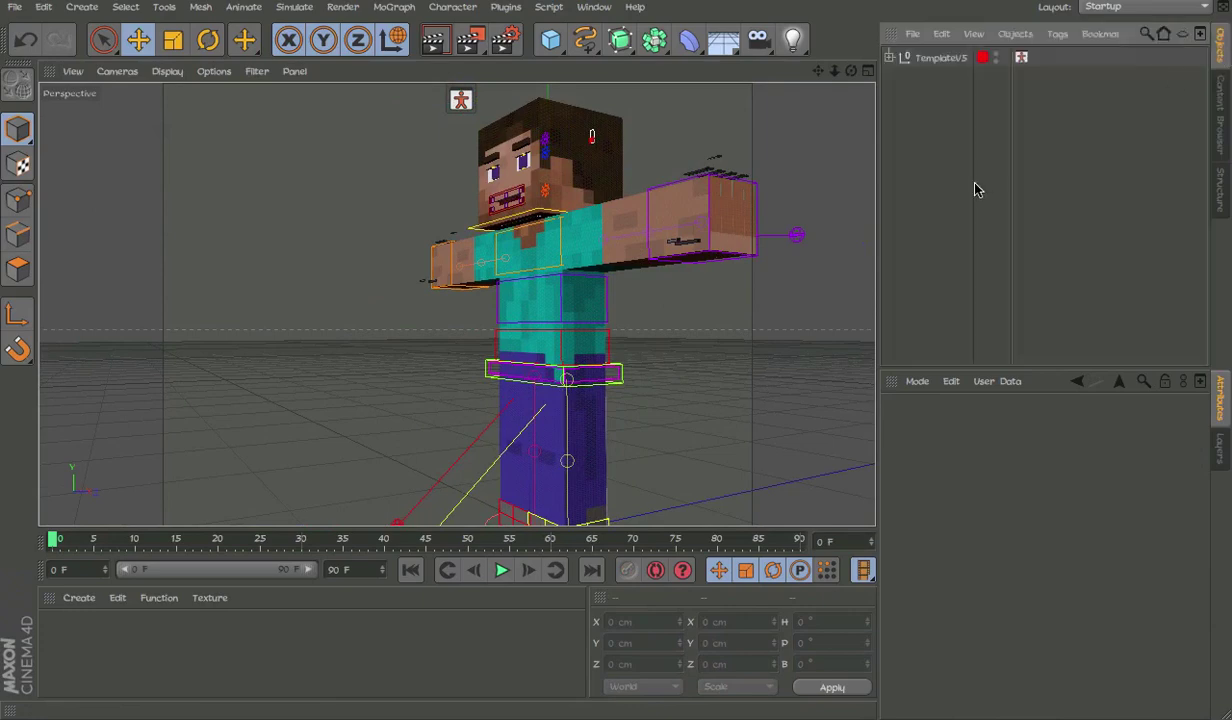
click(1221, 115)
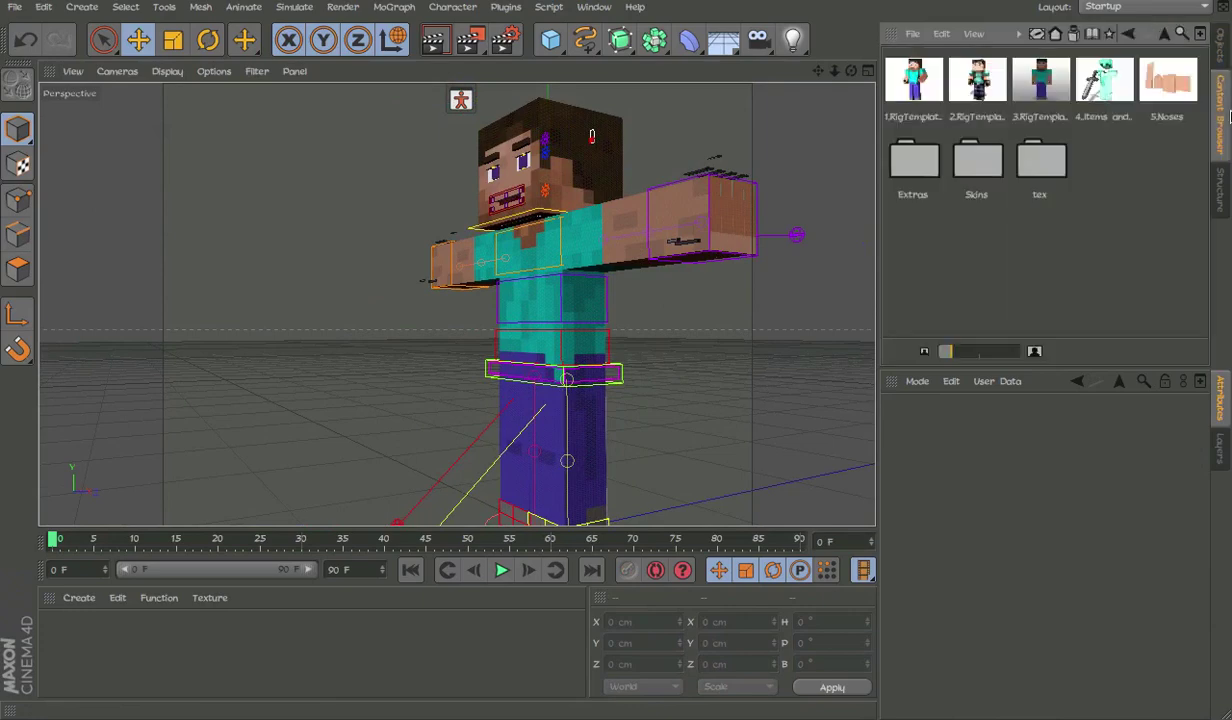
double_click(1104, 88)
alt+drag(718, 287, 806, 274)
click(763, 272)
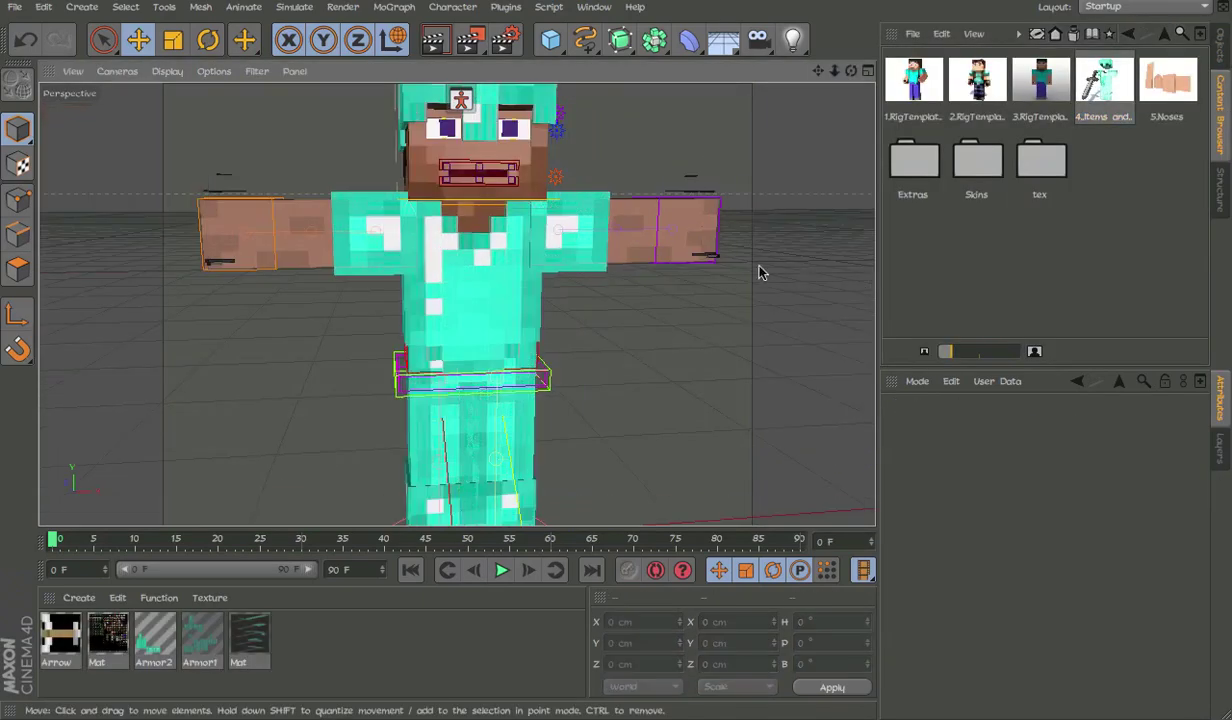
alt+drag(527, 173, 671, 258)
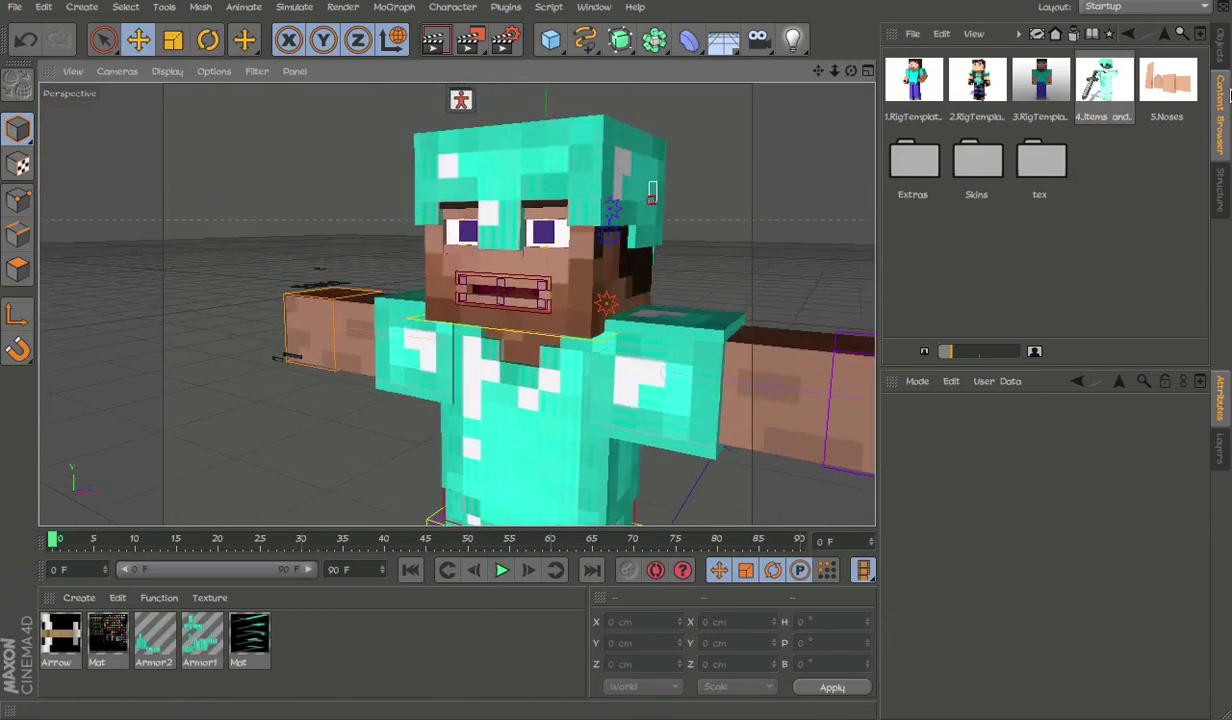
Select the Items/Armors object and set ArmorType to 3 and Tools to 4
click(1221, 48)
click(940, 58)
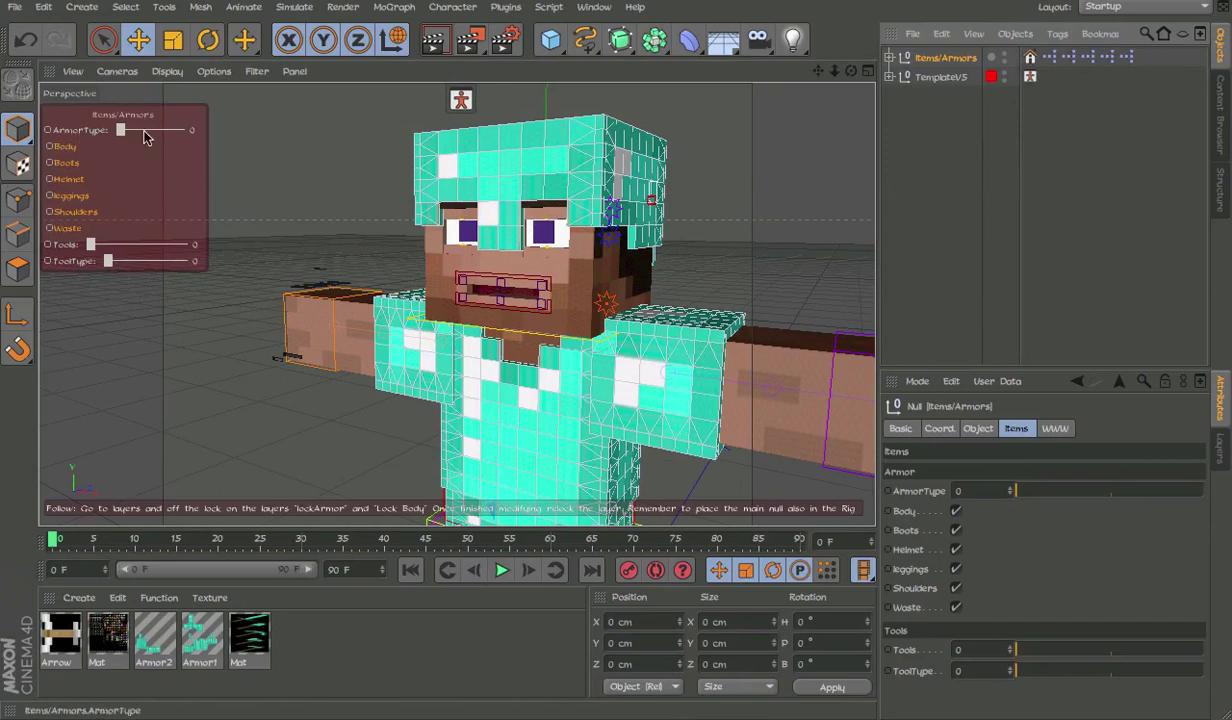
drag(122, 131, 168, 131)
drag(92, 244, 120, 240)
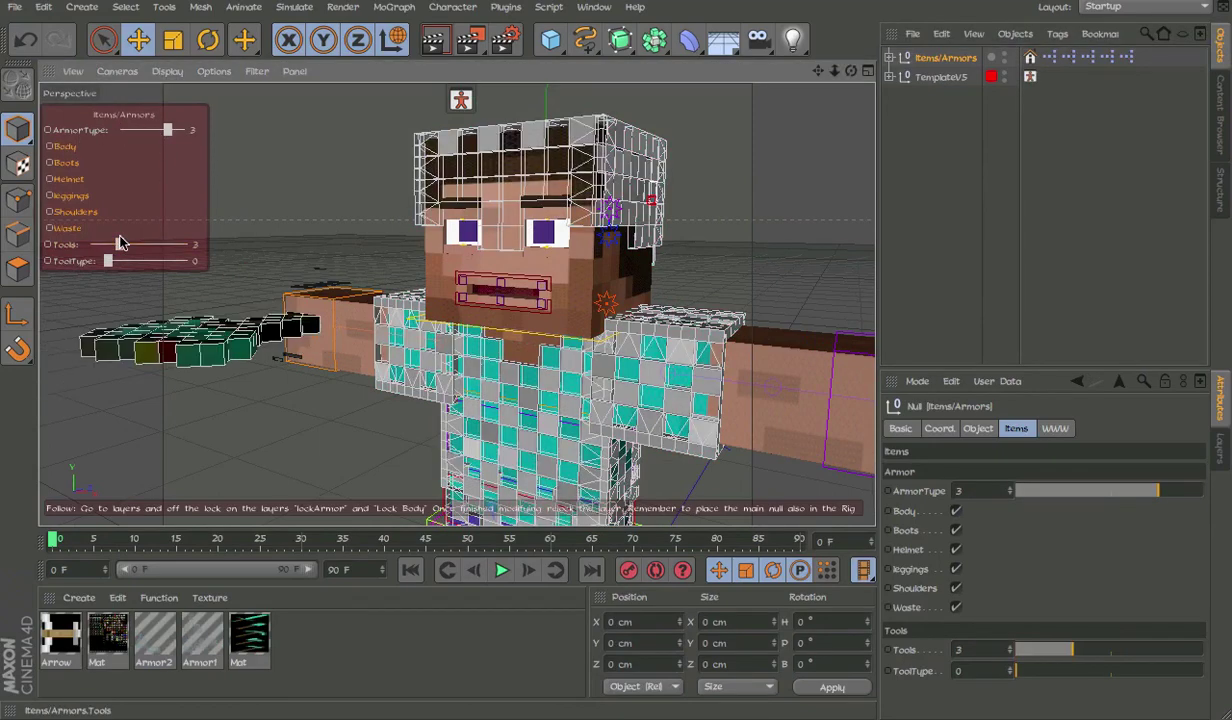
click(148, 241)
alt+drag(440, 262, 547, 352)
click(126, 241)
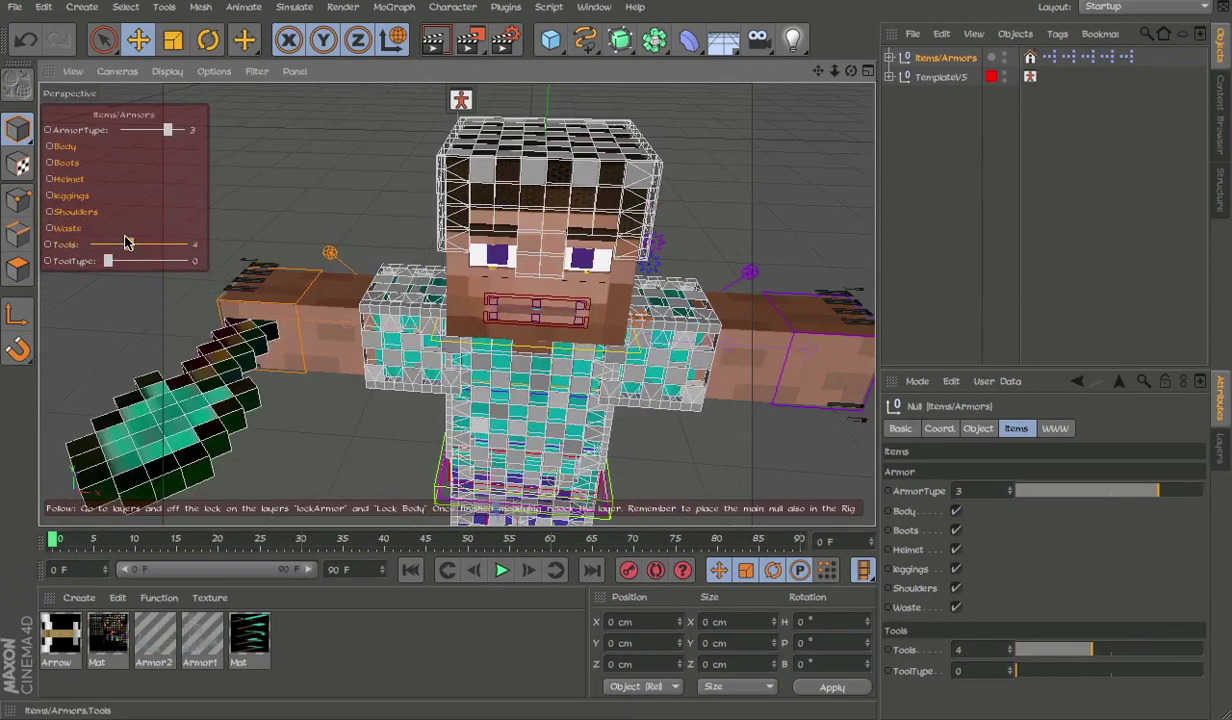
Set ToolType to 1 and hide the armor's shoulders, leggings and helmet
click(107, 261)
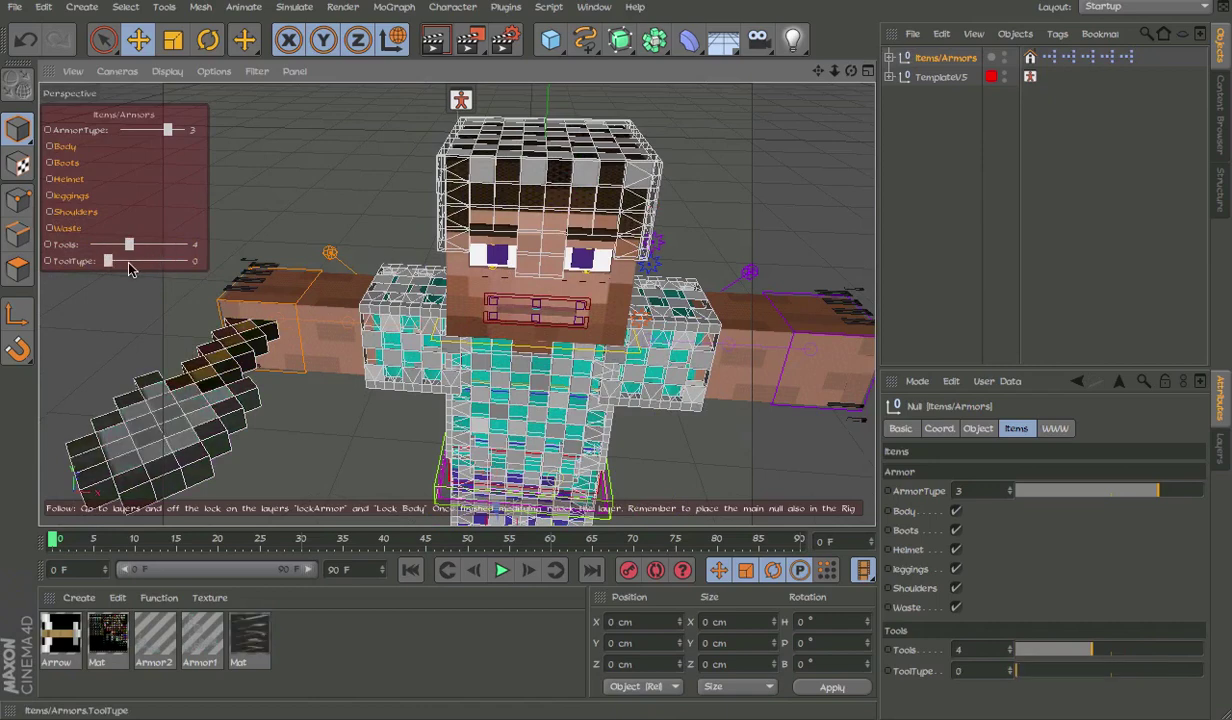
click(128, 262)
click(81, 212)
click(75, 194)
click(75, 180)
Undo the armor and tool changes together with the insertion of the Items/Armors preset
key(ctrl+z)
key(ctrl+z)
key(ctrl+z)
key(ctrl+z)
key(ctrl+z)
key(ctrl+z)
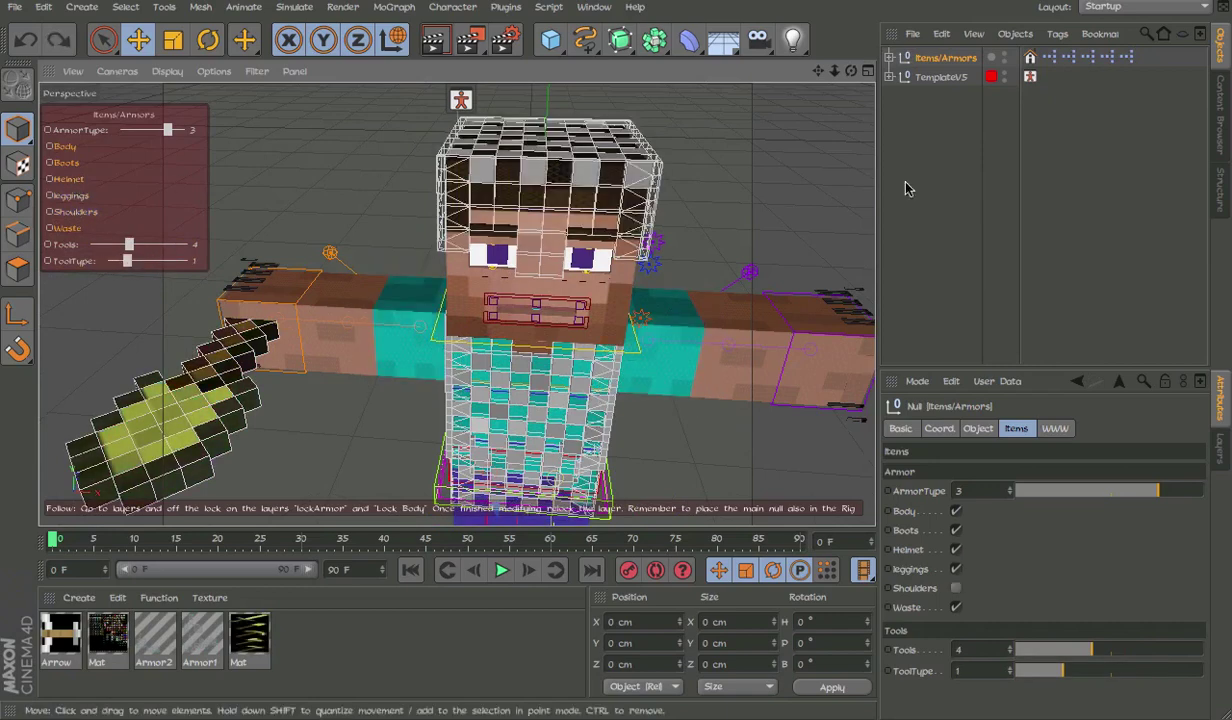
key(ctrl+z)
key(ctrl+z)
key(ctrl+z)
key(ctrl+z)
key(ctrl+z)
key(ctrl+z)
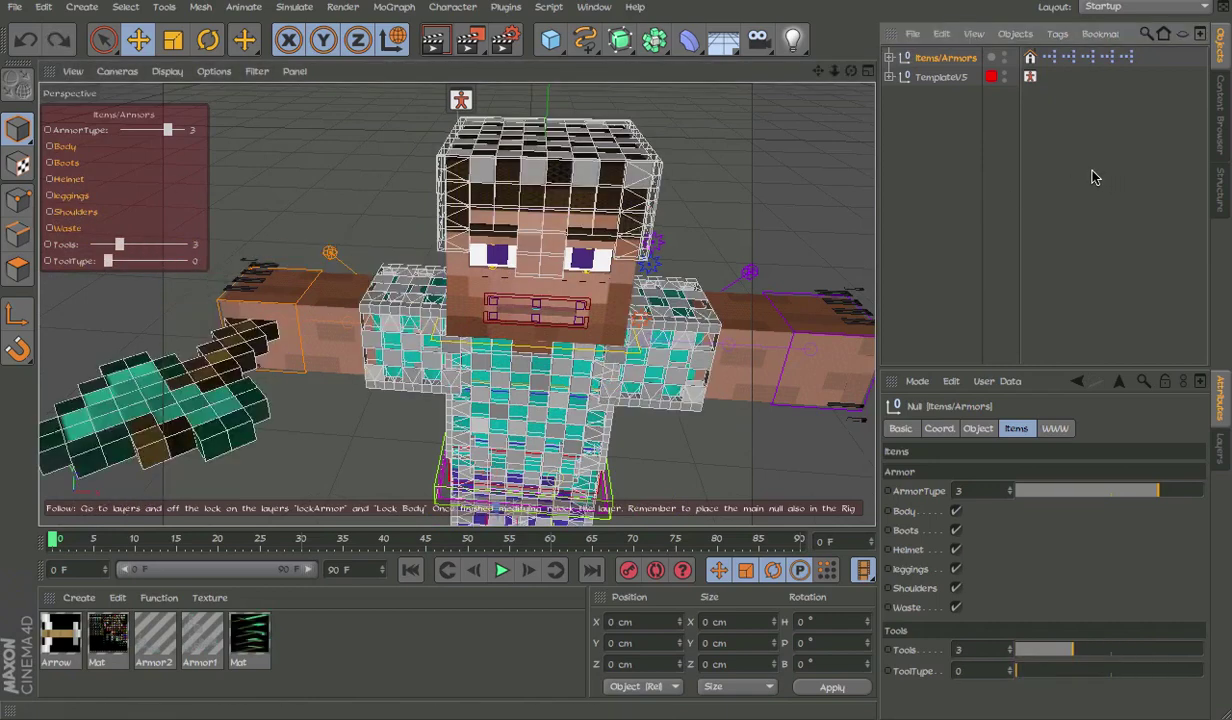
click(945, 58)
key(ctrl+z)
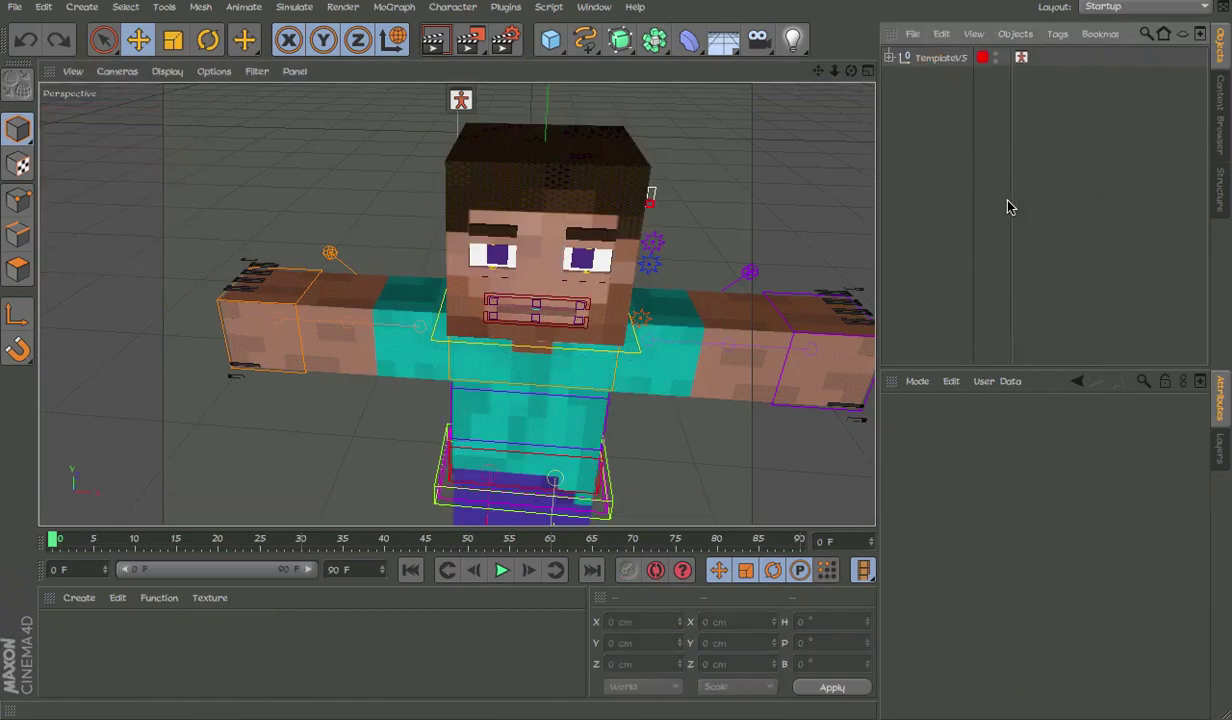
Select the control at the character's feet, try moving it, and undo the move
alt+drag(750, 268, 685, 179)
alt+middle_drag(601, 215, 579, 10)
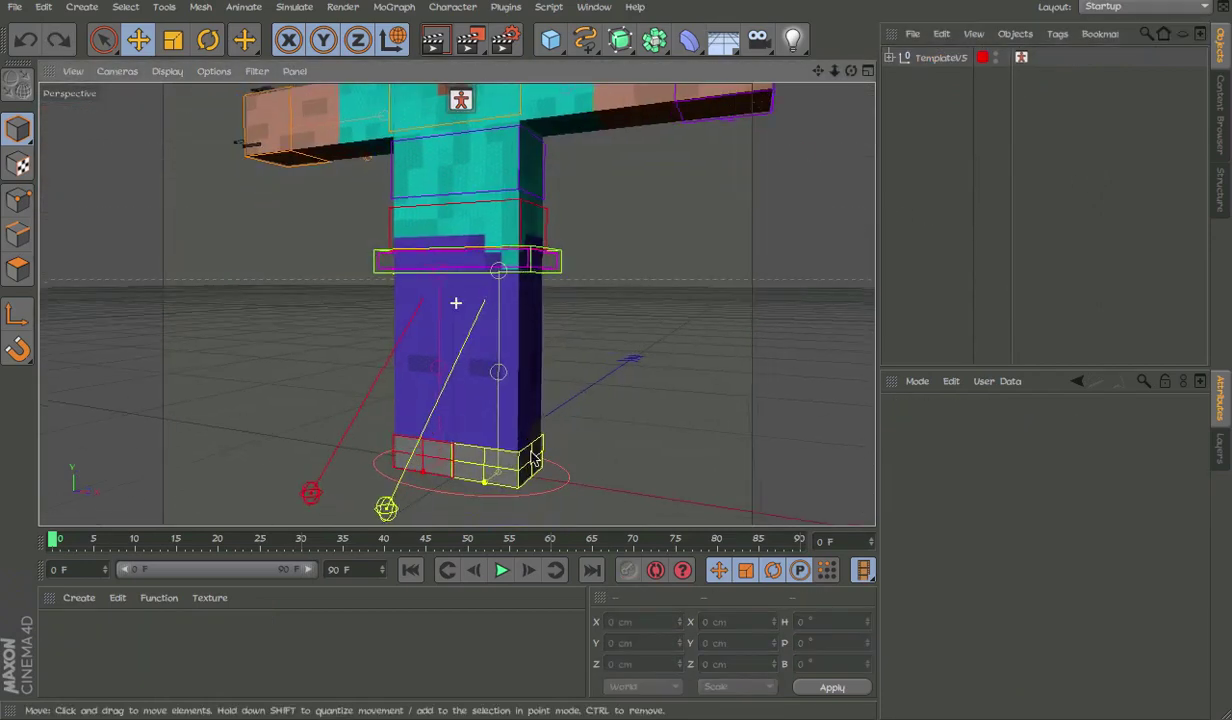
alt+drag(600, 465, 510, 435)
click(573, 463)
key(e)
drag(622, 433, 693, 372)
key(ctrl+z)
alt+drag(765, 415, 593, 451)
key(ctrl+z)
Move the control at the feet again and reset its Z position to 0
alt+middle_drag(587, 416, 570, 308)
drag(641, 400, 474, 452)
double_click(644, 666)
text(0)
key(Return)
Move the hip control to about X 5, Y 40, Z -76 cm
alt+middle_drag(651, 196, 656, 413)
drag(622, 347, 556, 273)
alt+middle_drag(504, 381, 497, 285)
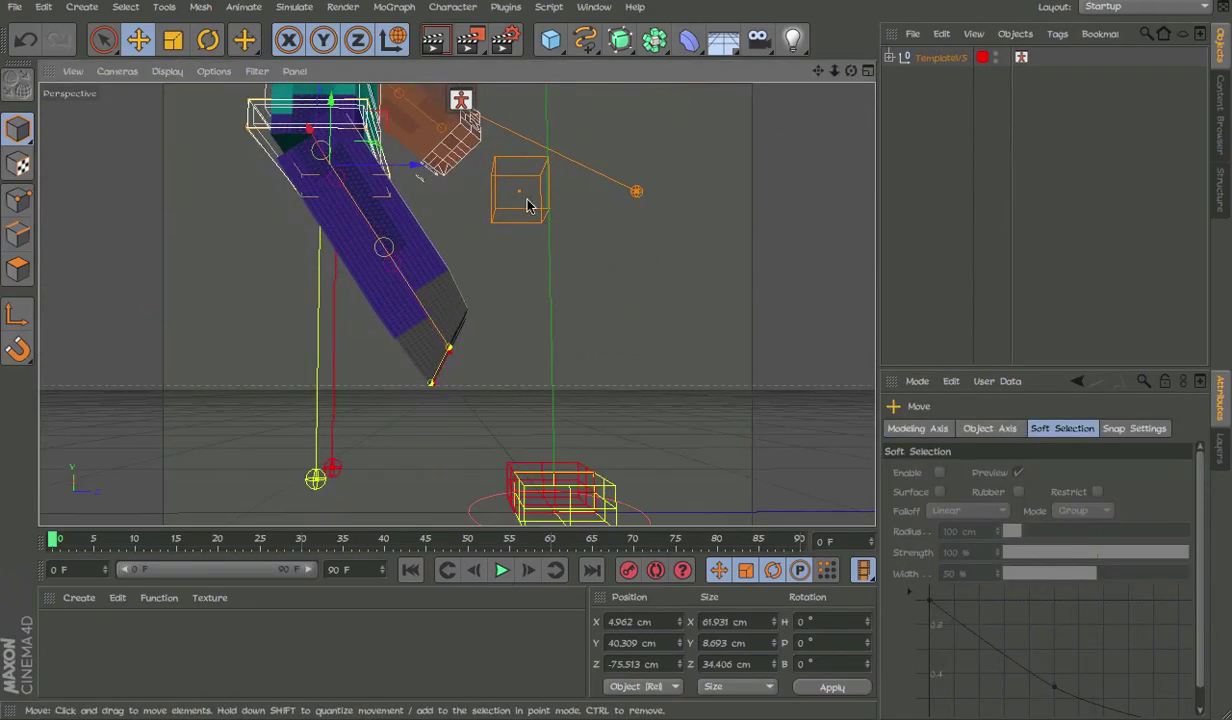
Move the right hand control down to about X -15, Y -102, Z -85 cm
click(527, 205)
click(528, 220)
drag(531, 248, 361, 453)
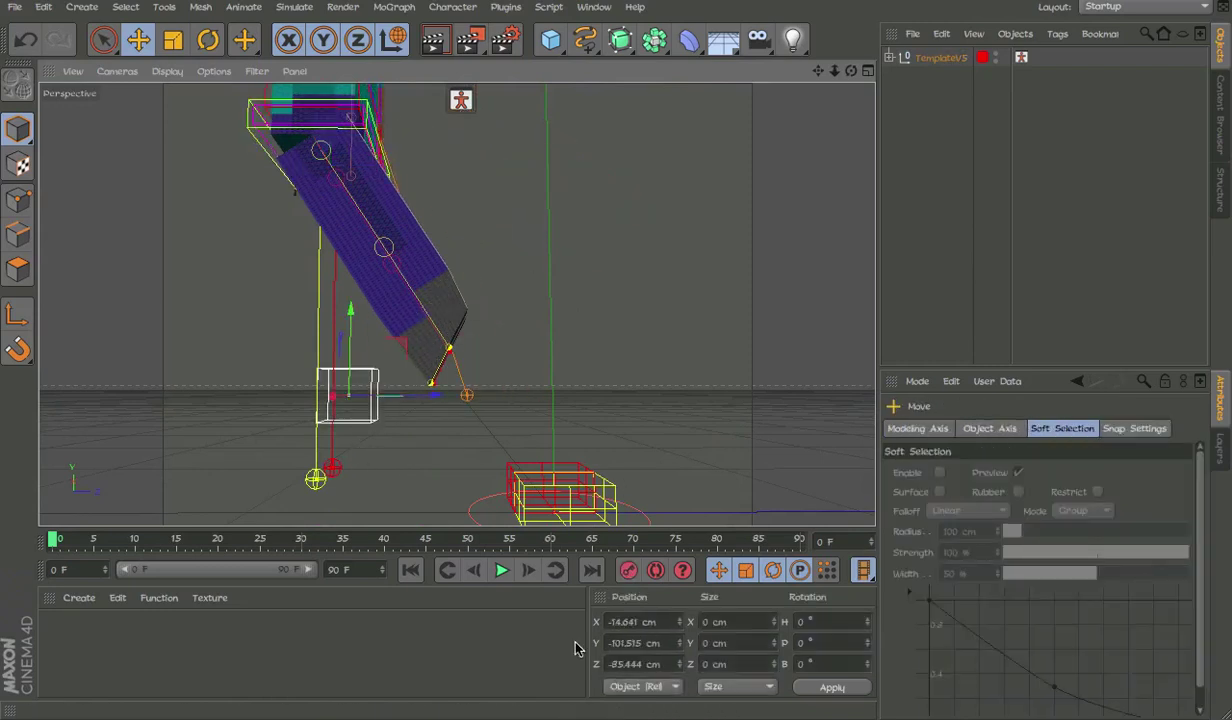
Reset the right hand control's X, Y and Z positions to 0 cm
click(644, 629)
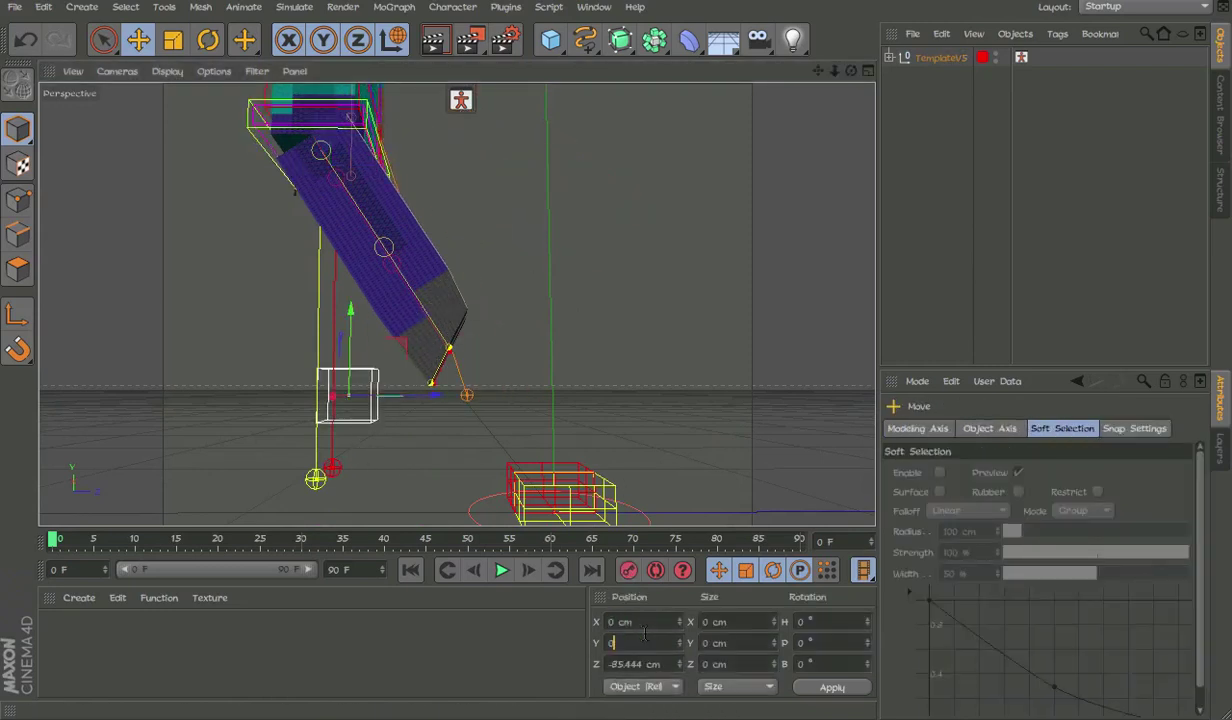
key(Tab)
text(0)
key(Return)
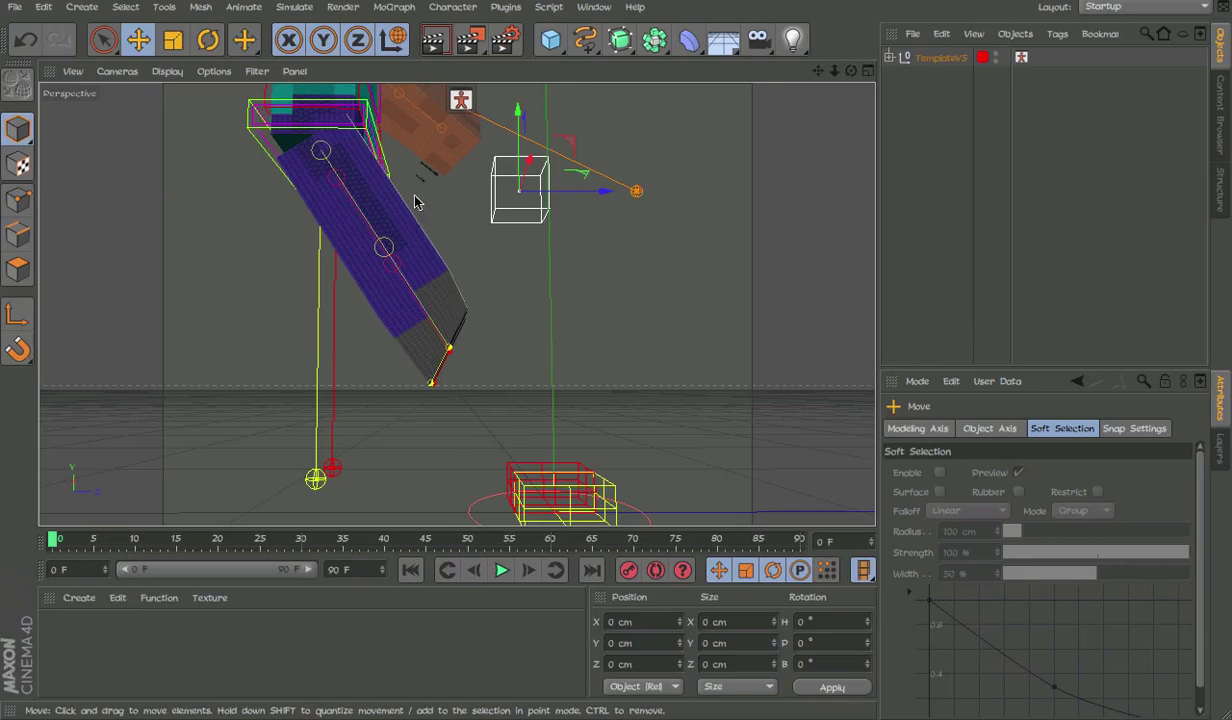
alt+middle_drag(492, 262, 599, 311)
alt+drag(549, 263, 667, 175)
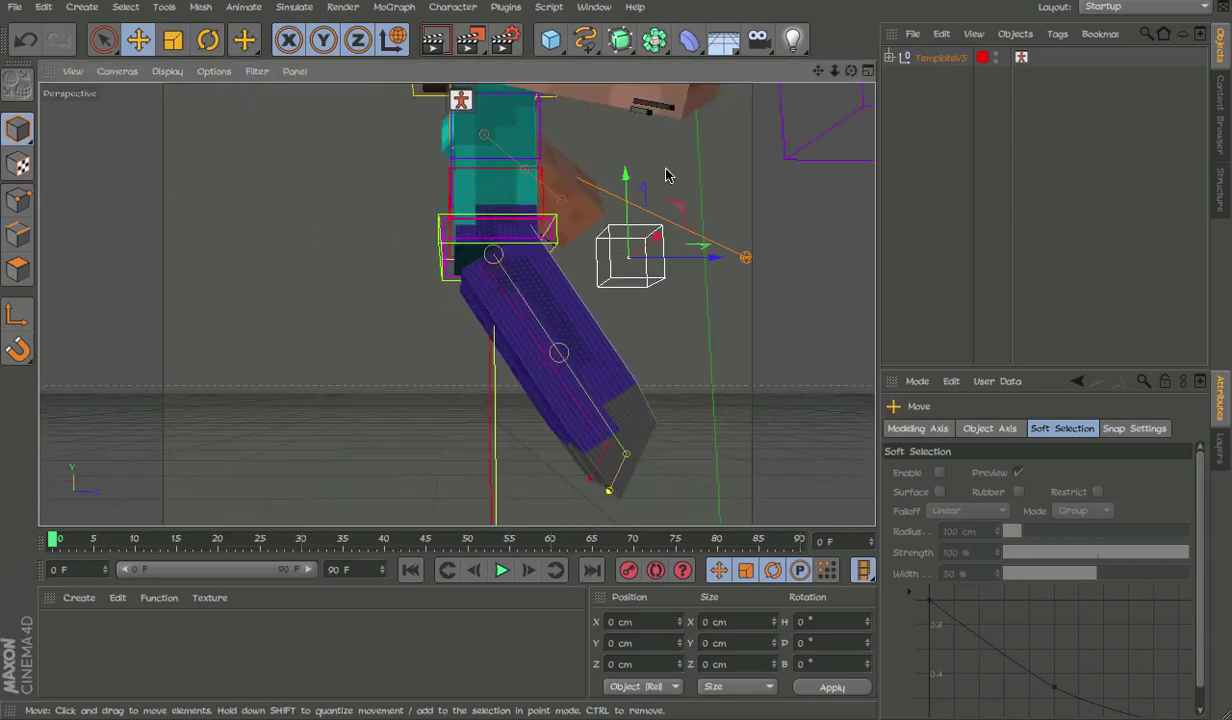
Select the hip control and set its P.X, P.Y and P.Z coordinates to 0 cm
click(556, 245)
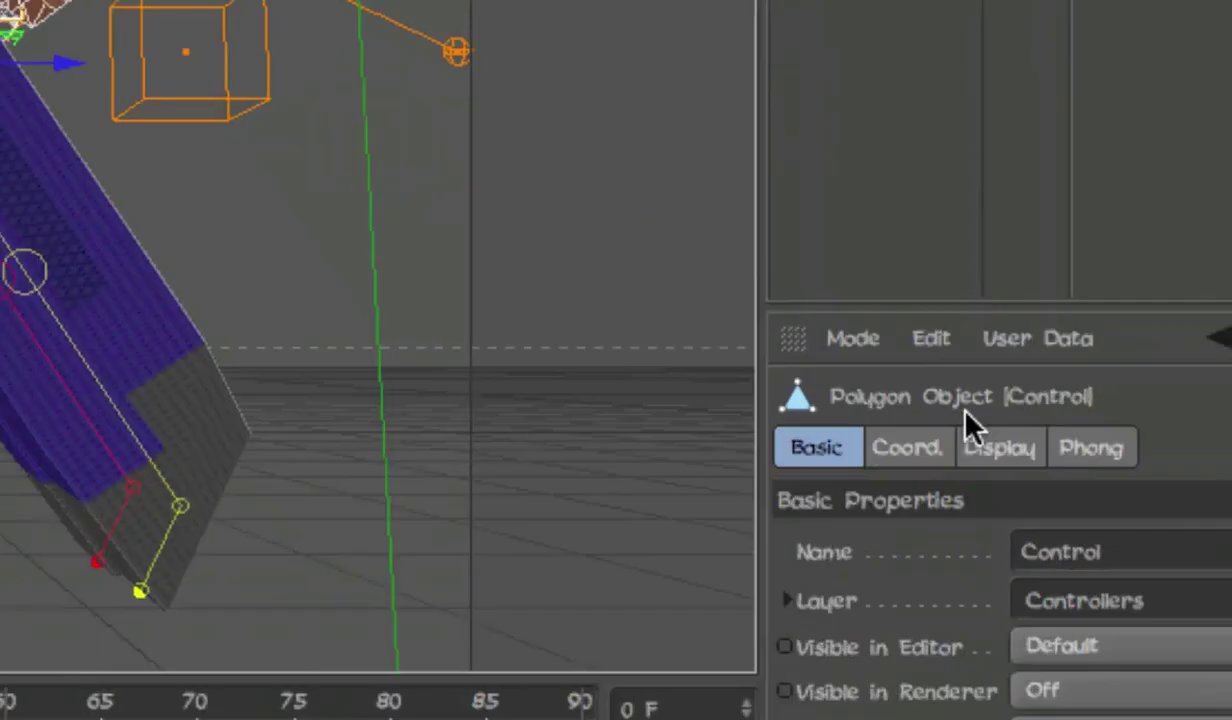
click(943, 429)
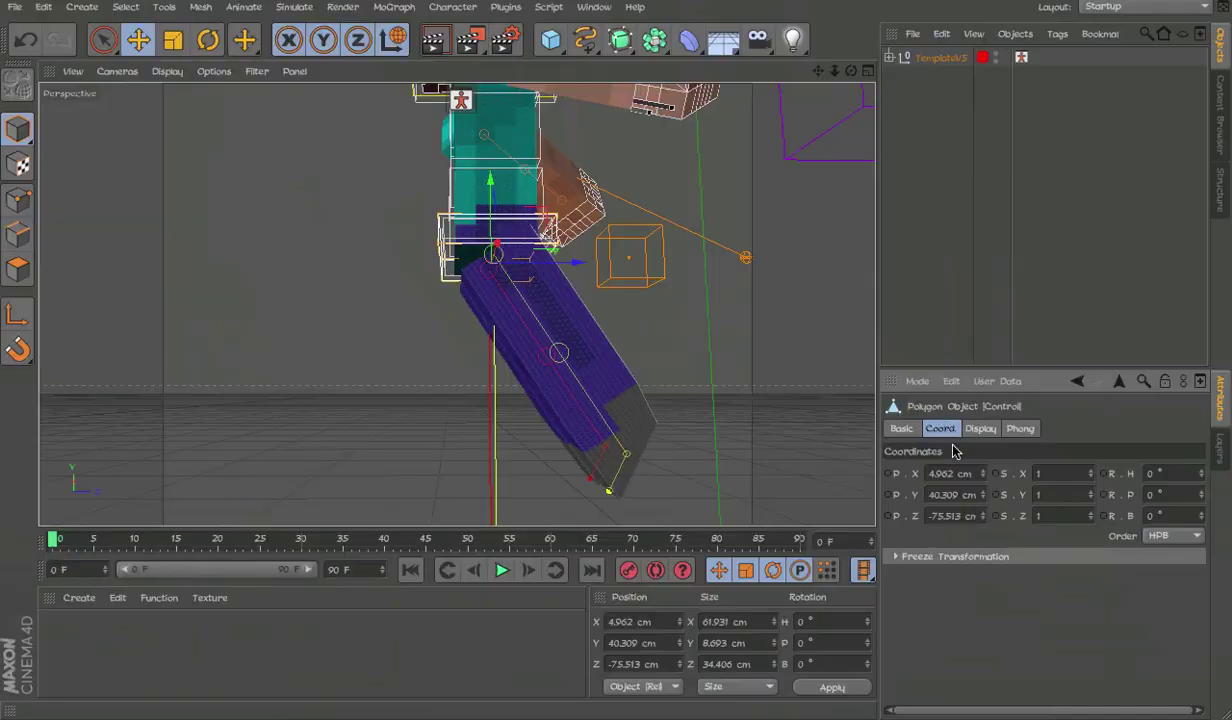
key(Tab)
text(0)
key(Tab)
text(0)
key(Return)
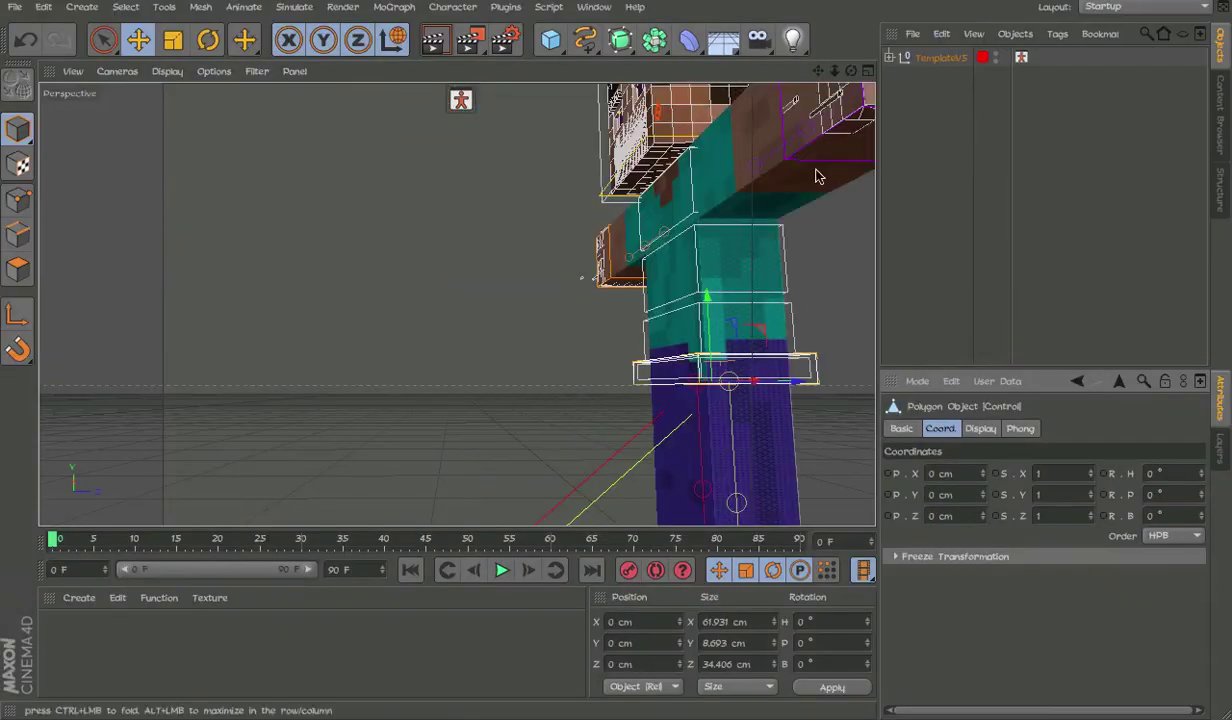
View the reset rig from the front and check the left hand control's coordinate and object properties
alt+middle_drag(800, 165, 706, 101)
scroll(706, 101, down, 5)
alt+middle_drag(663, 222, 607, 322)
alt+drag(618, 293, 843, 384)
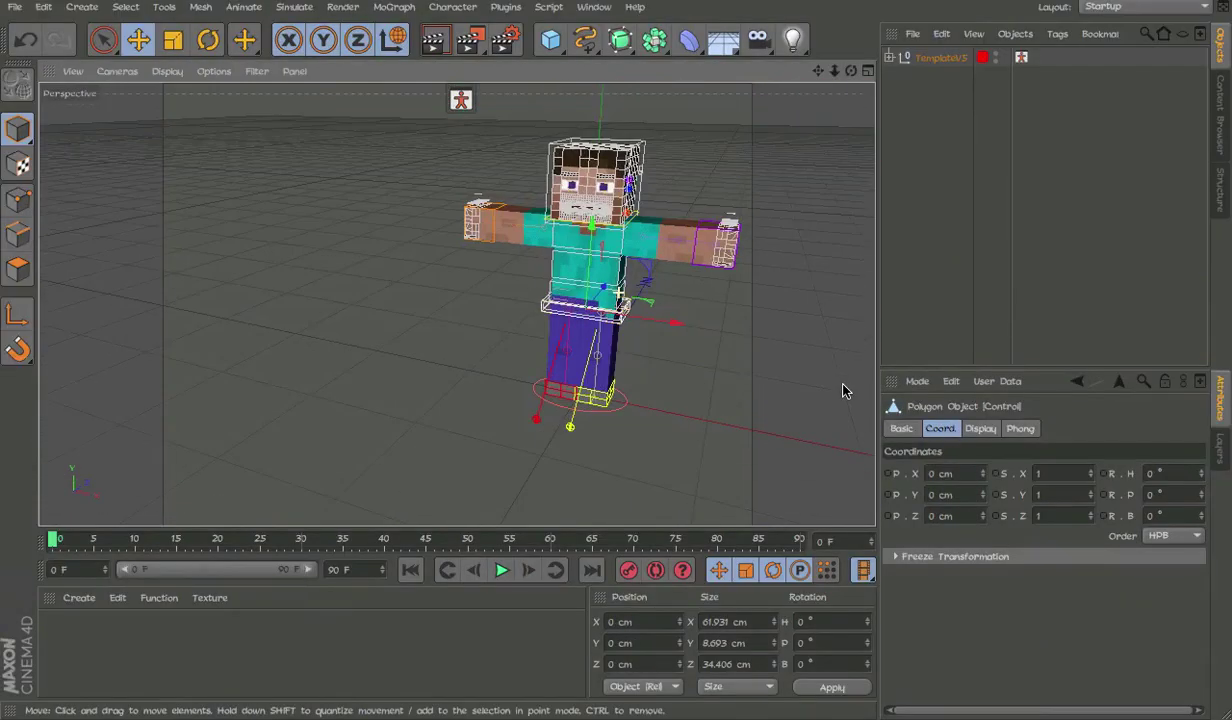
scroll(716, 181, up, 5)
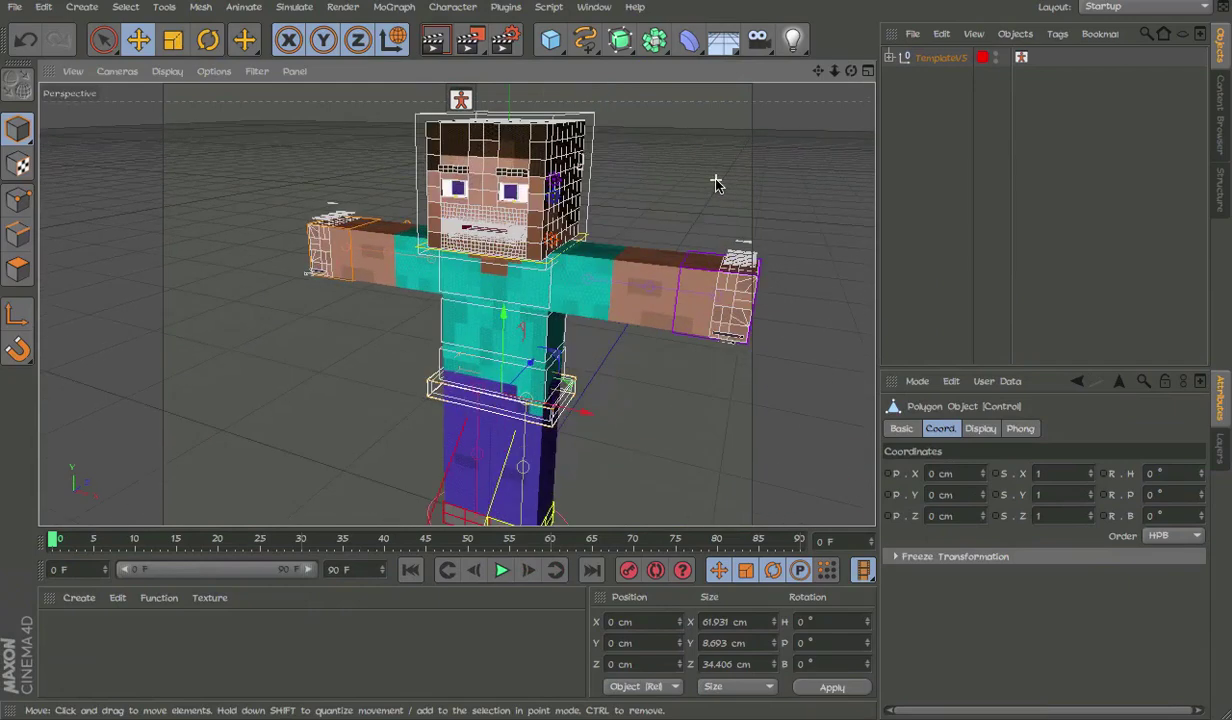
click(683, 273)
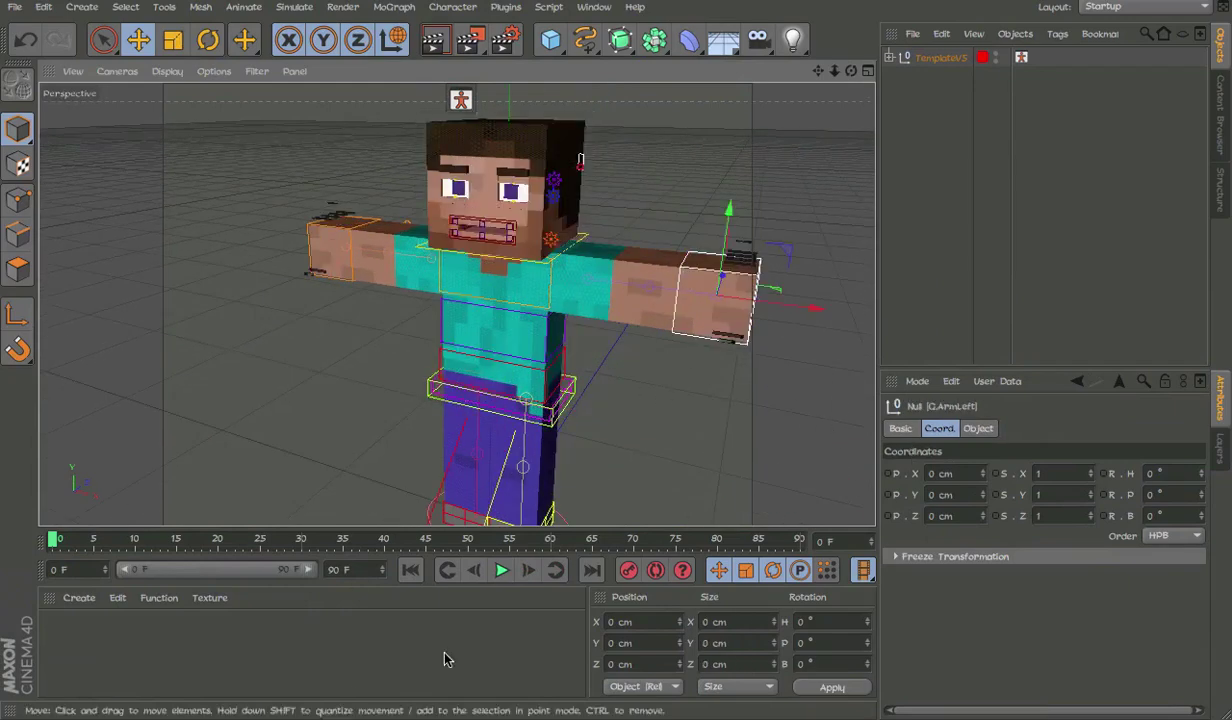
click(966, 493)
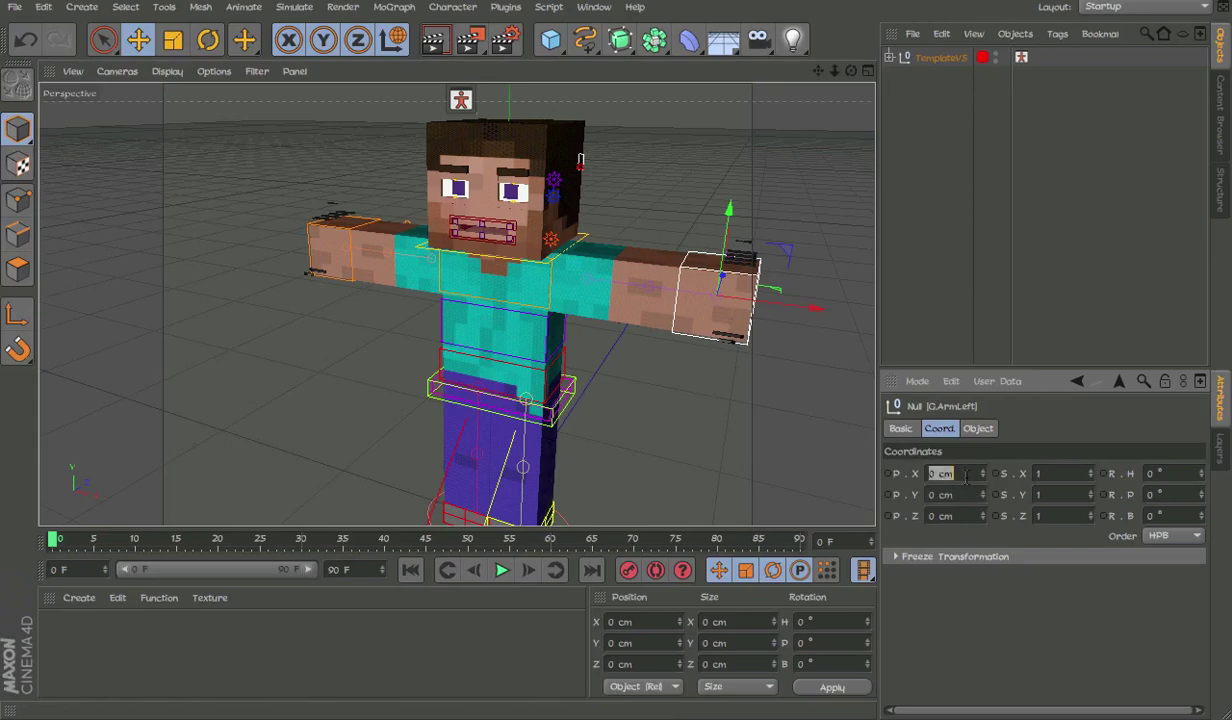
click(976, 428)
click(934, 428)
click(587, 275)
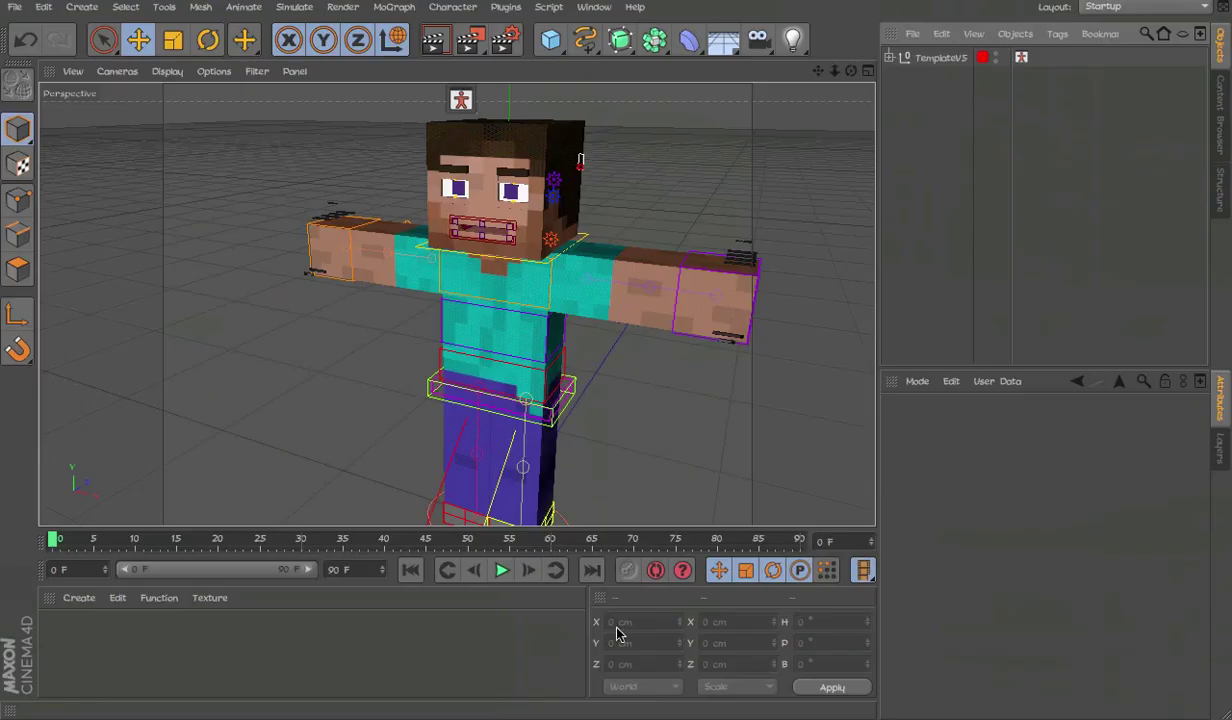
Select the head control and the left arm joint in turn to check their coordinates
click(565, 236)
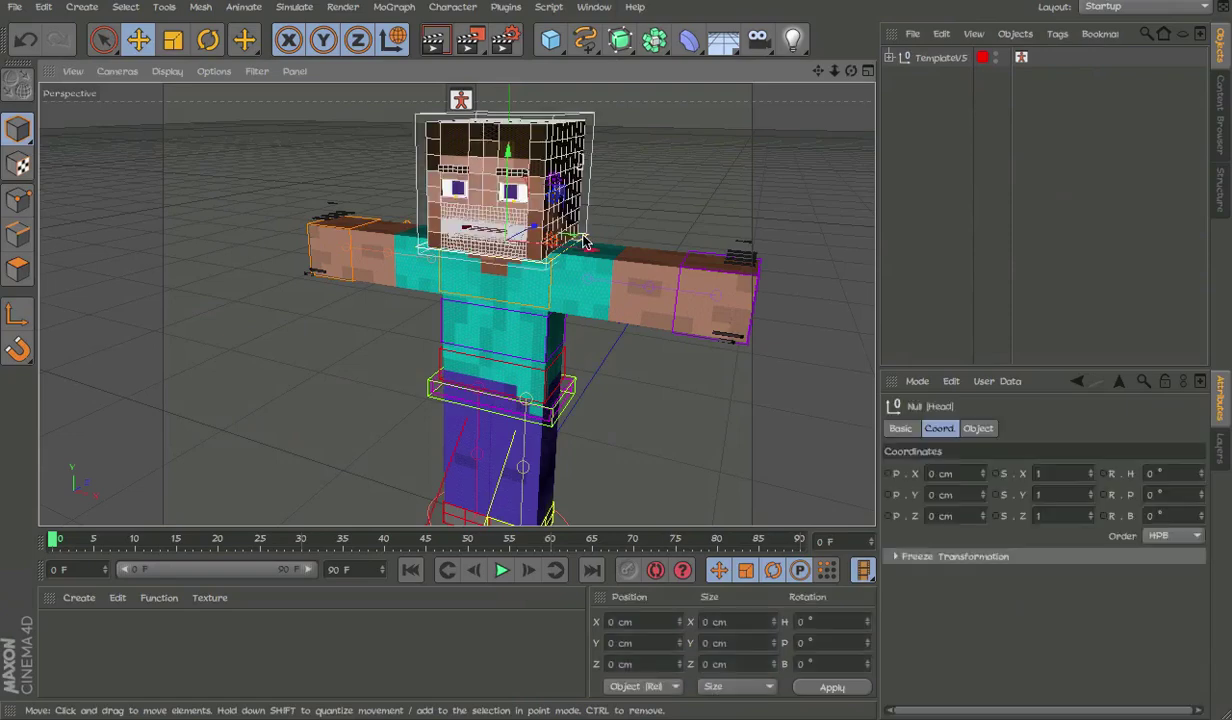
click(623, 153)
click(591, 288)
Select the hip control and move it to about X 1, Y 8, Z 1 cm
alt+drag(600, 308, 606, 248)
alt+middle_drag(624, 328, 651, 268)
alt+drag(651, 268, 499, 317)
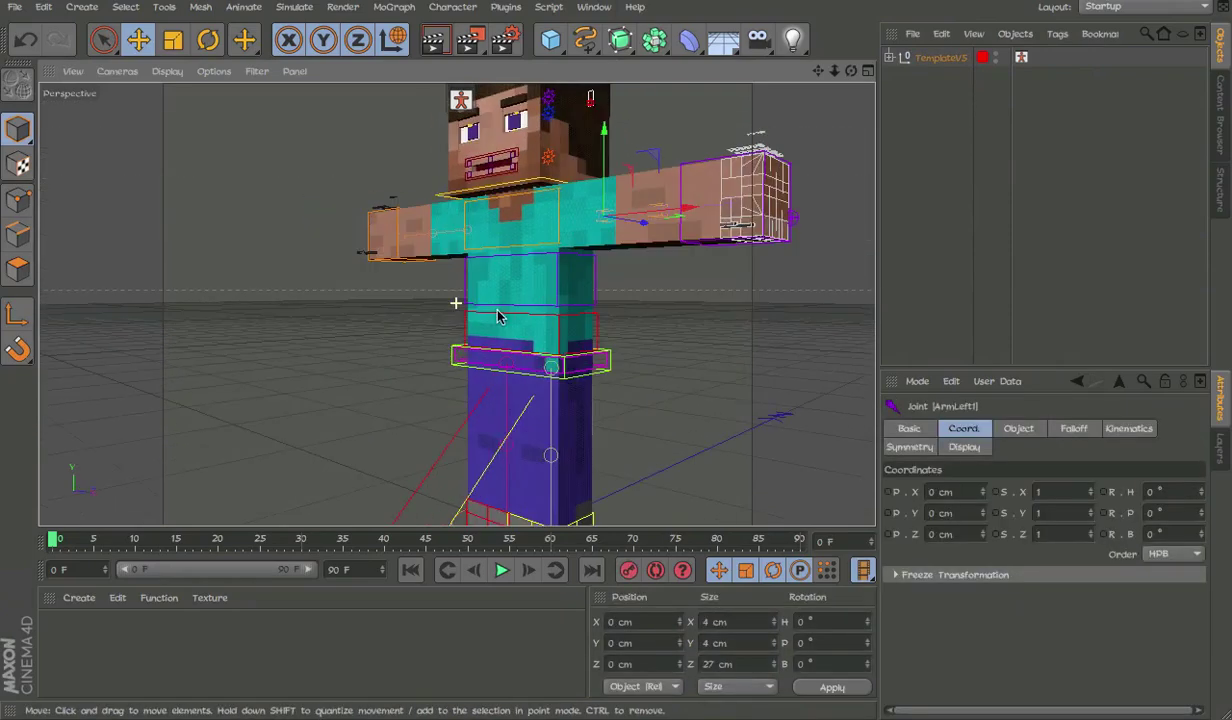
click(612, 368)
mouse_move(569, 339)
mouse_down()
mouse_move(552, 325)
mouse_move(654, 388)
mouse_move(573, 318)
mouse_up()
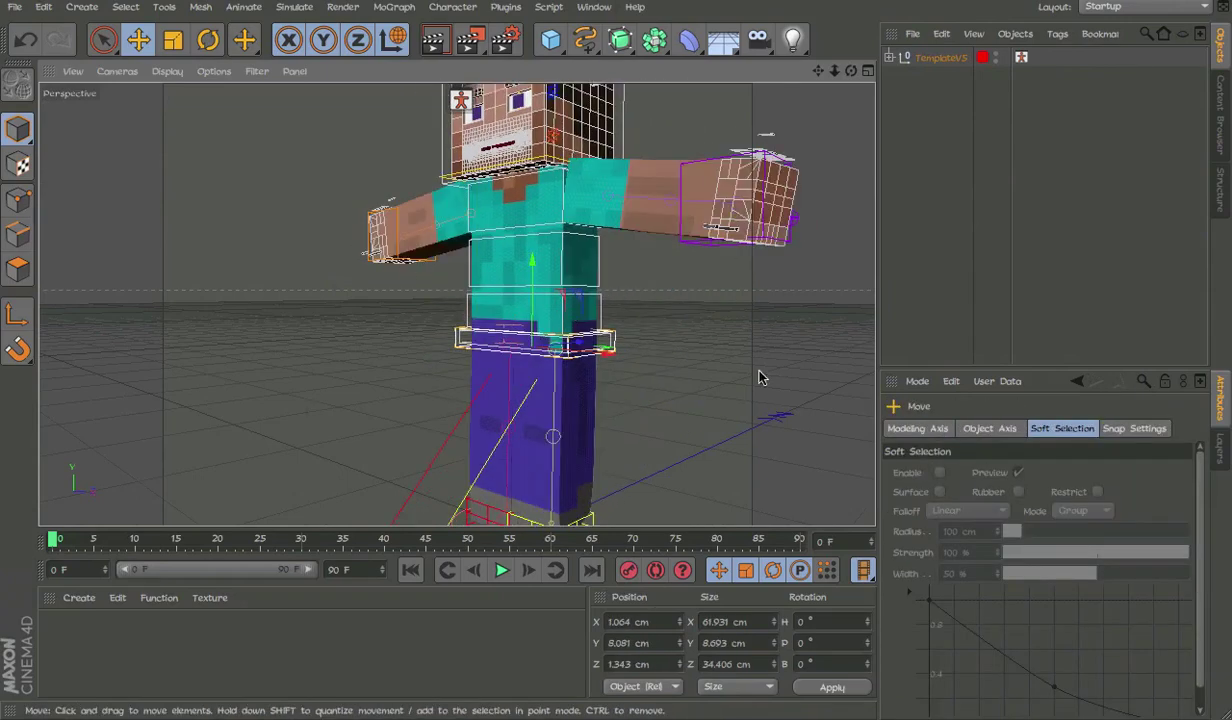
Try moving the left arm joint out of its reset pose and undo the move
alt+middle_drag(665, 191, 695, 275)
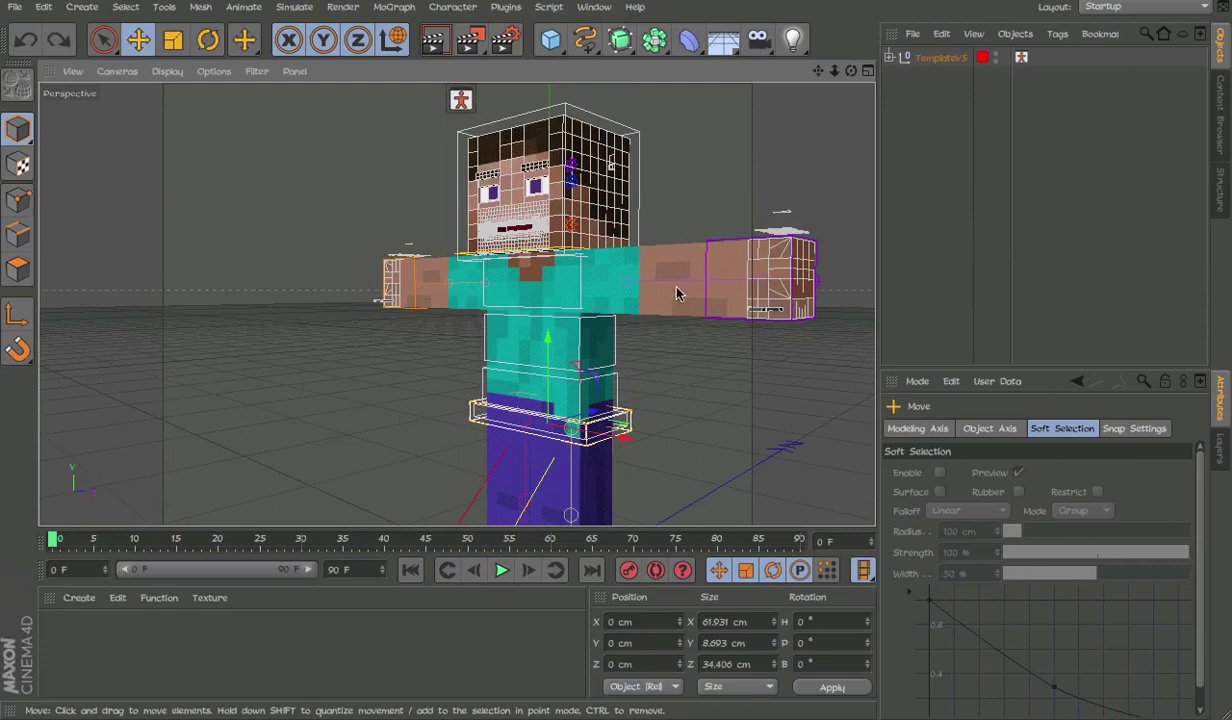
click(624, 289)
drag(643, 296, 620, 271)
alt+middle_drag(611, 476, 597, 355)
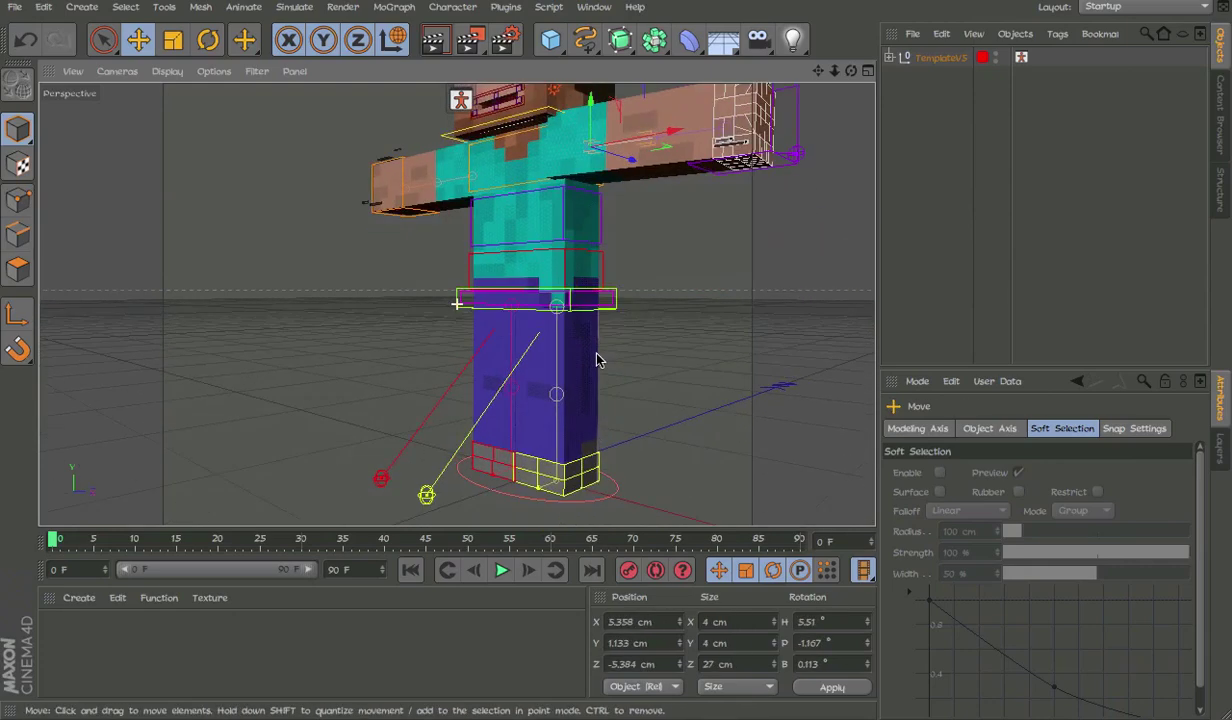
alt+middle_drag(562, 315, 564, 443)
key(ctrl+z)
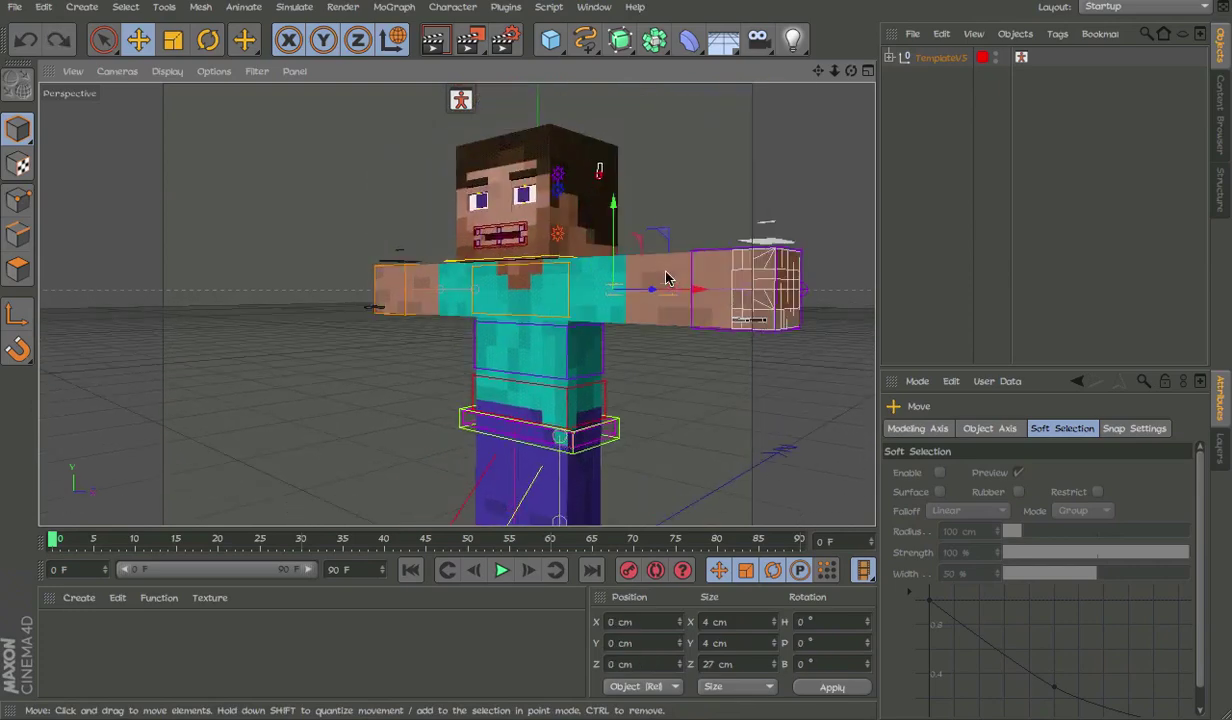
Open the rig's Visual Selector in its own window and bring the whole Fingers page into view
click(728, 222)
alt+drag(765, 254, 825, 344)
scroll(801, 288, up, 3)
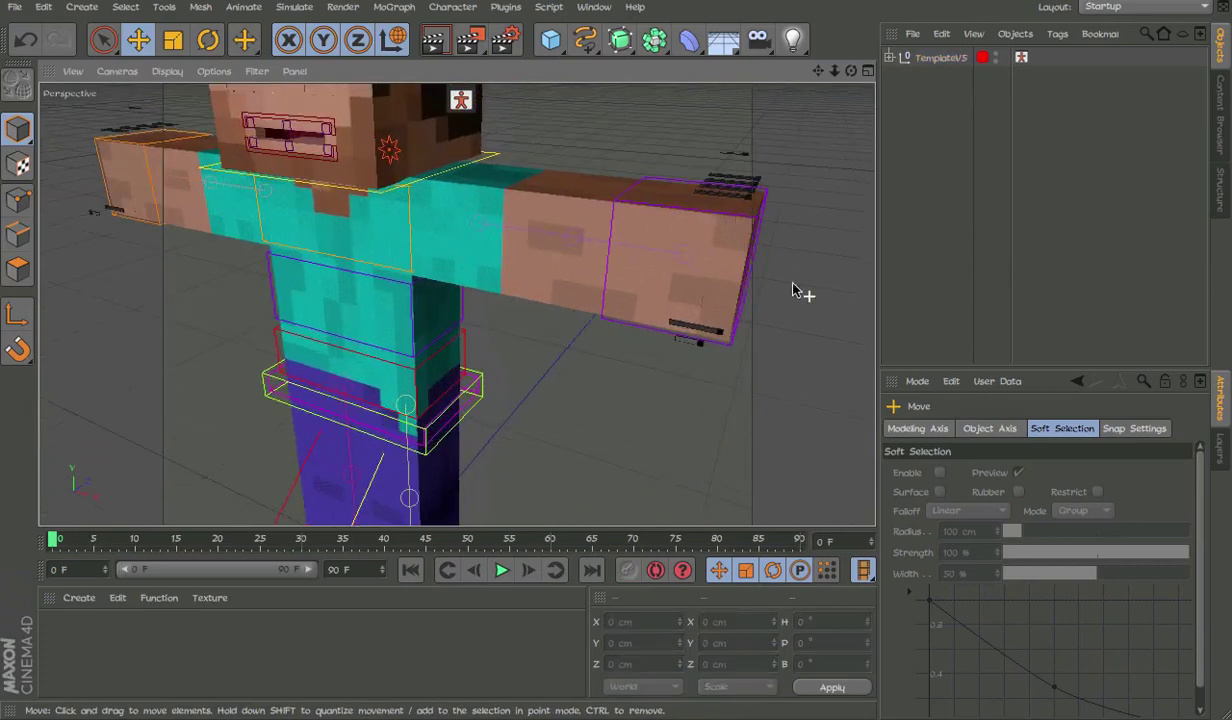
alt+middle_drag(724, 212, 718, 317)
alt+drag(702, 300, 731, 405)
scroll(731, 402, up, 5)
double_click(1022, 60)
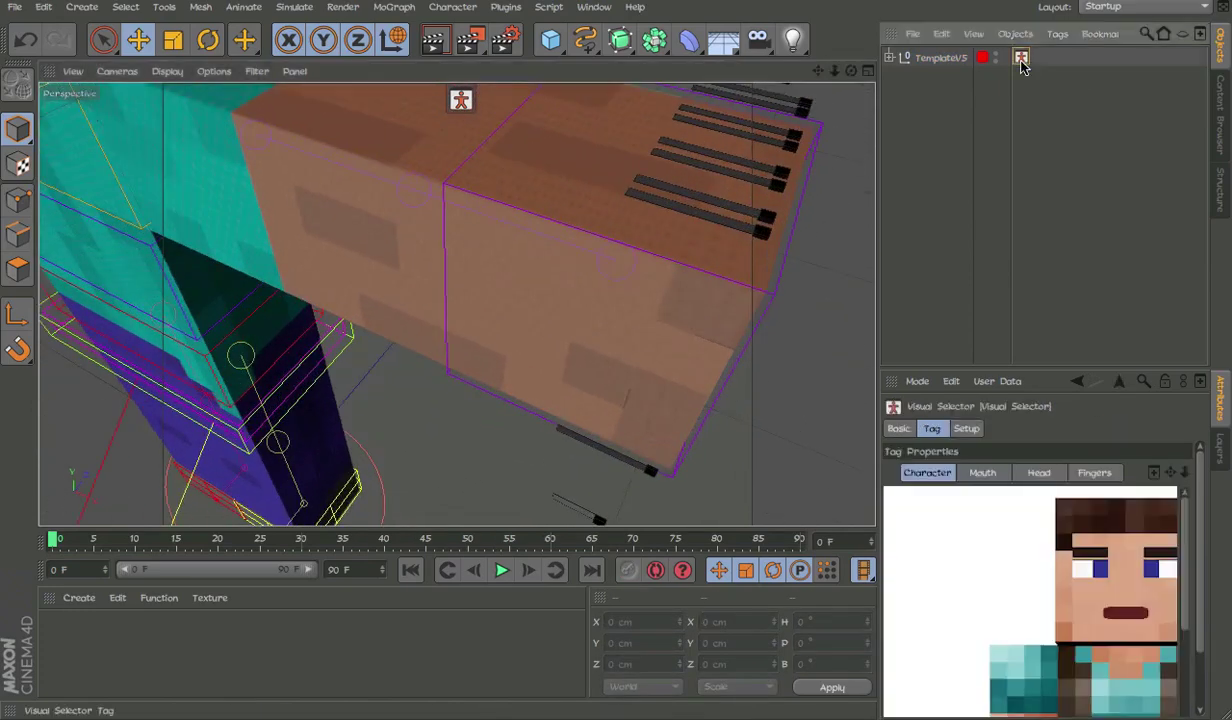
click(990, 70)
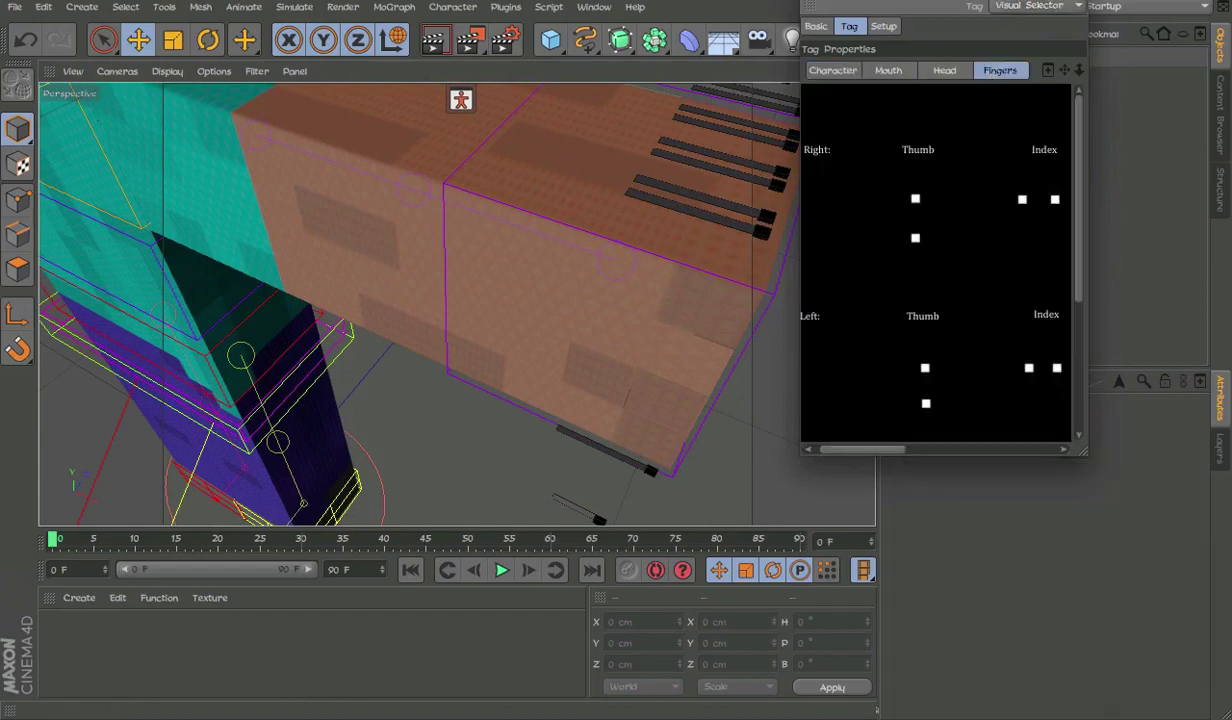
drag(815, 150, 1064, 231)
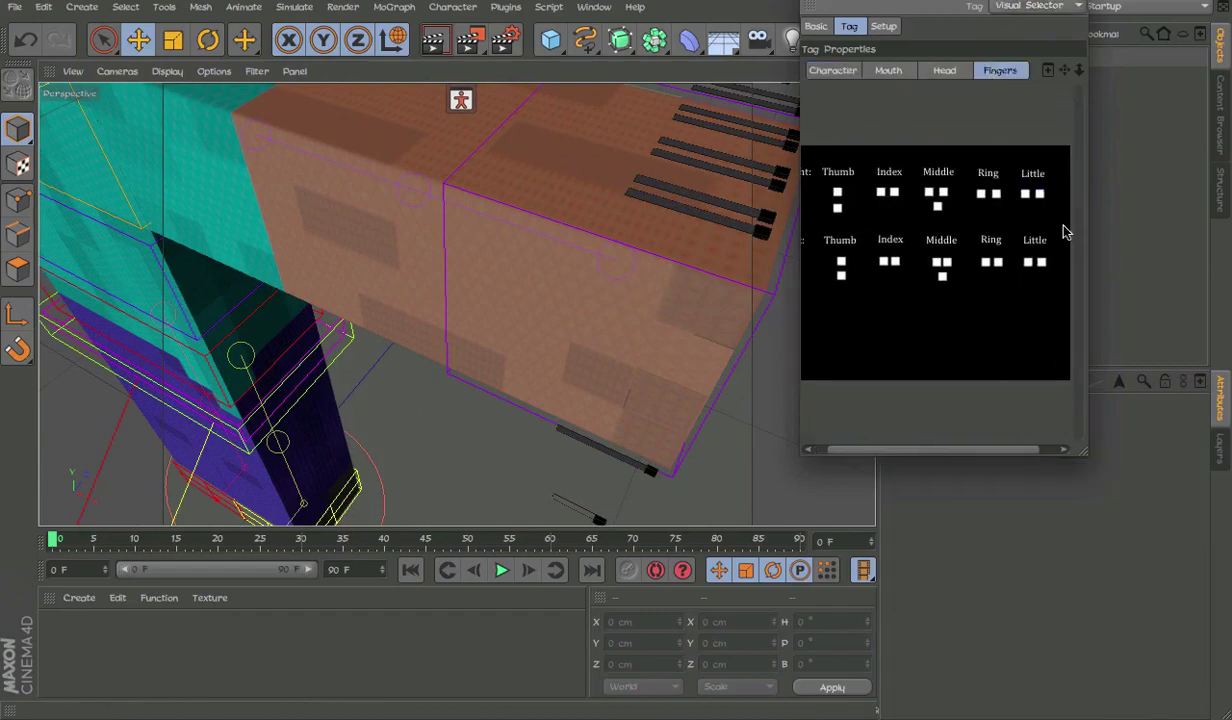
Select both control points of the right hand's index finger and move them about 4.6 cm to bend the finger
scroll(657, 272, down, 4)
alt+drag(457, 304, 803, 336)
alt+drag(666, 293, 836, 194)
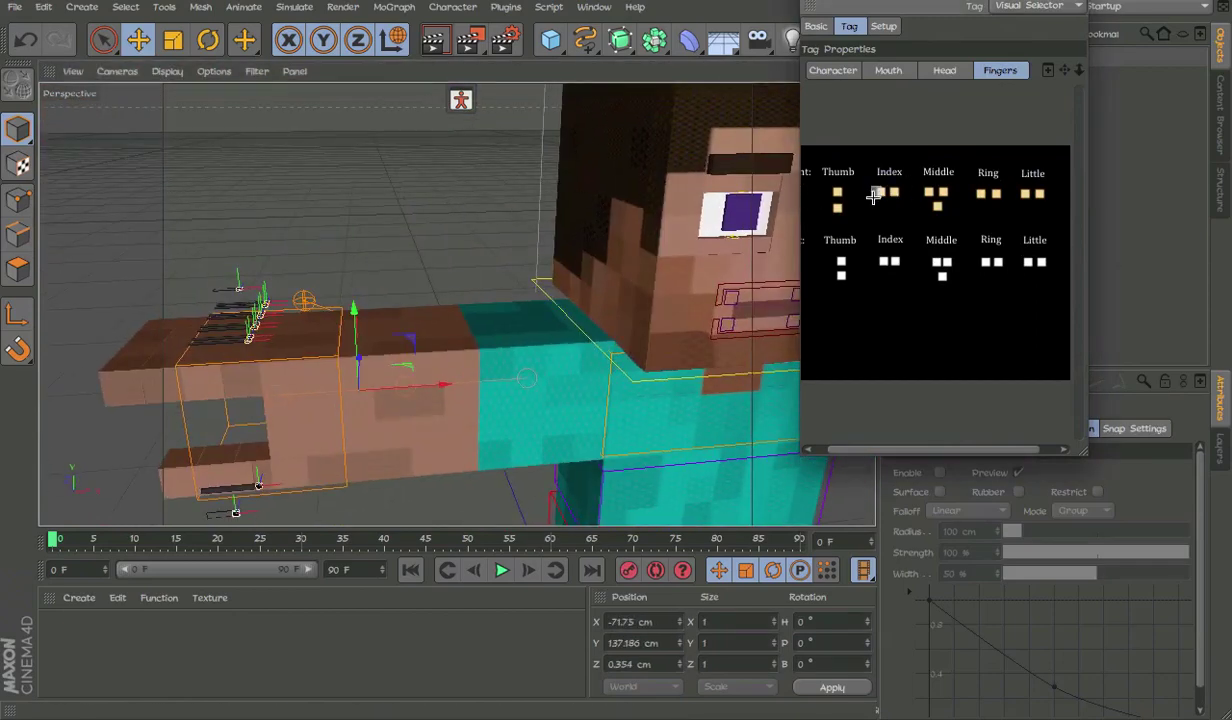
click(877, 194)
alt+drag(672, 262, 726, 217)
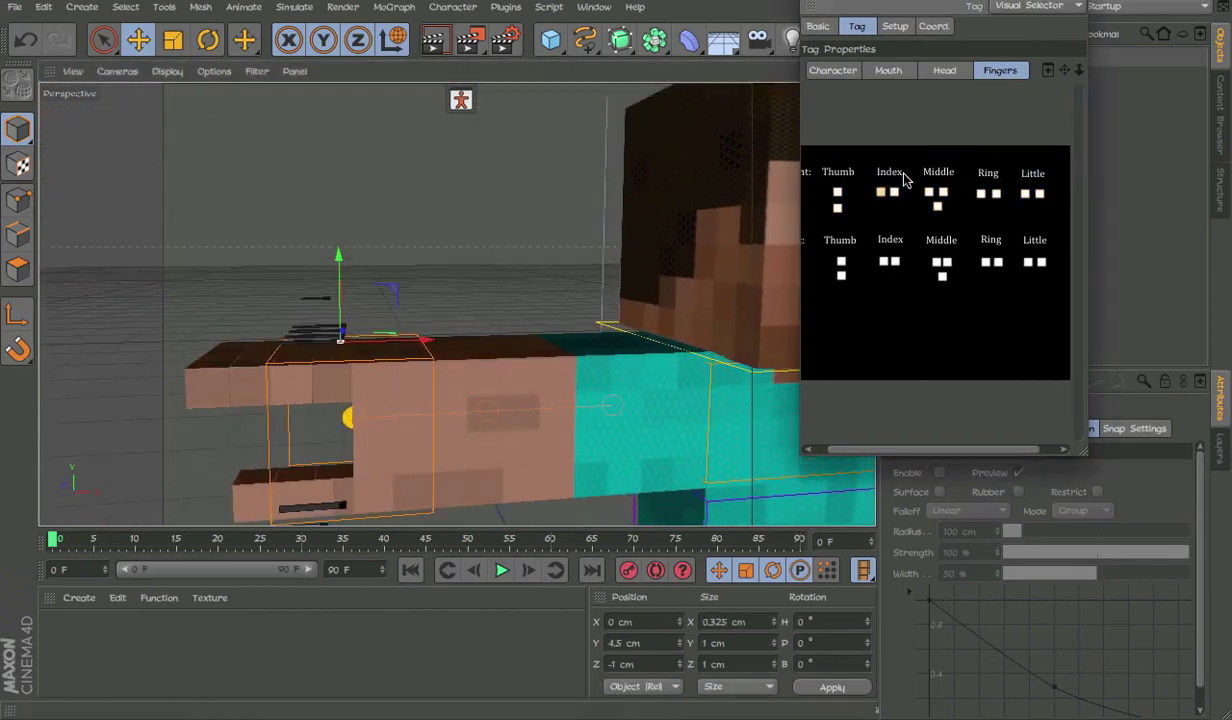
drag(904, 174, 855, 205)
drag(602, 275, 582, 291)
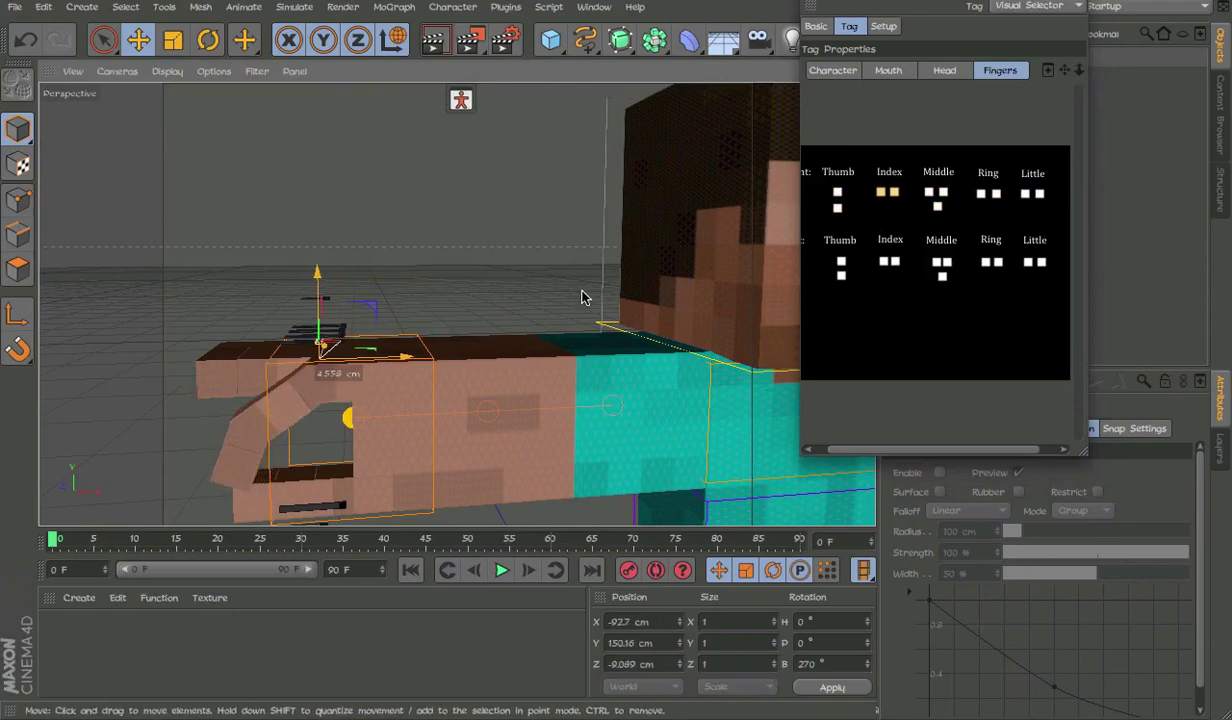
Bend the right hand's middle finger with its control points and undo all the finger poses
drag(910, 181, 954, 200)
drag(707, 236, 572, 278)
scroll(570, 285, down, 6)
alt+middle_drag(555, 328, 465, 333)
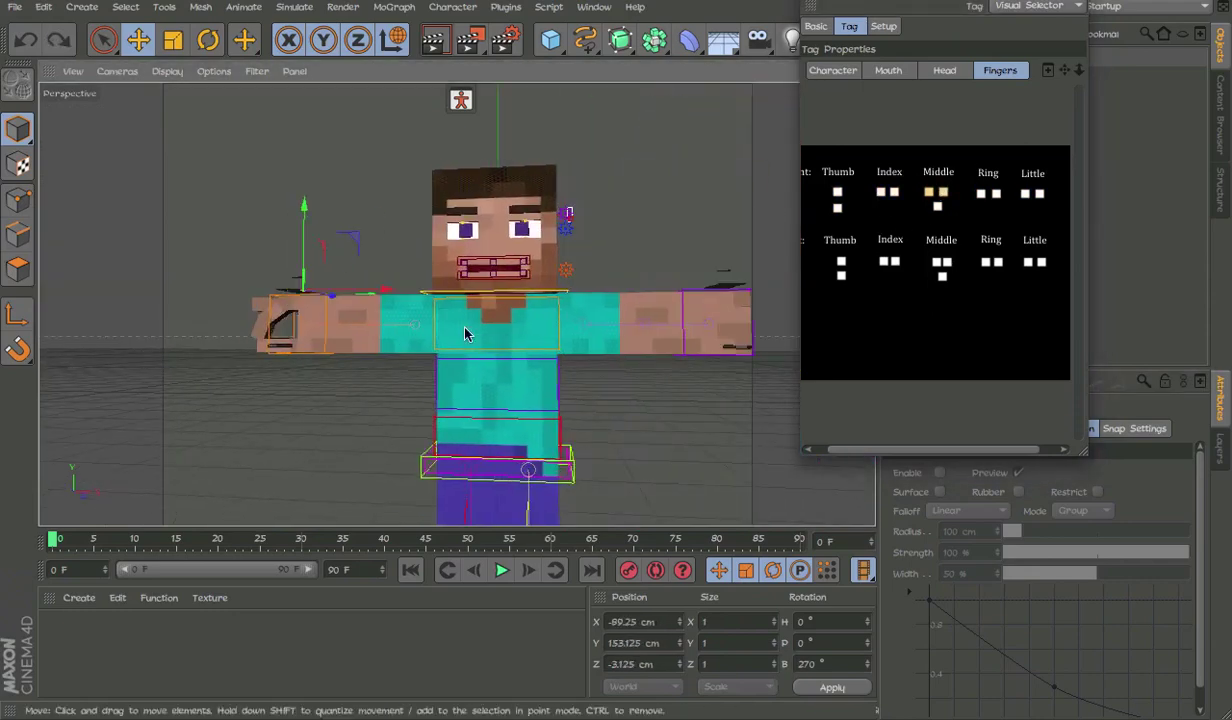
key(ctrl+z)
key(ctrl+z)
key(ctrl+z)
key(ctrl+z)
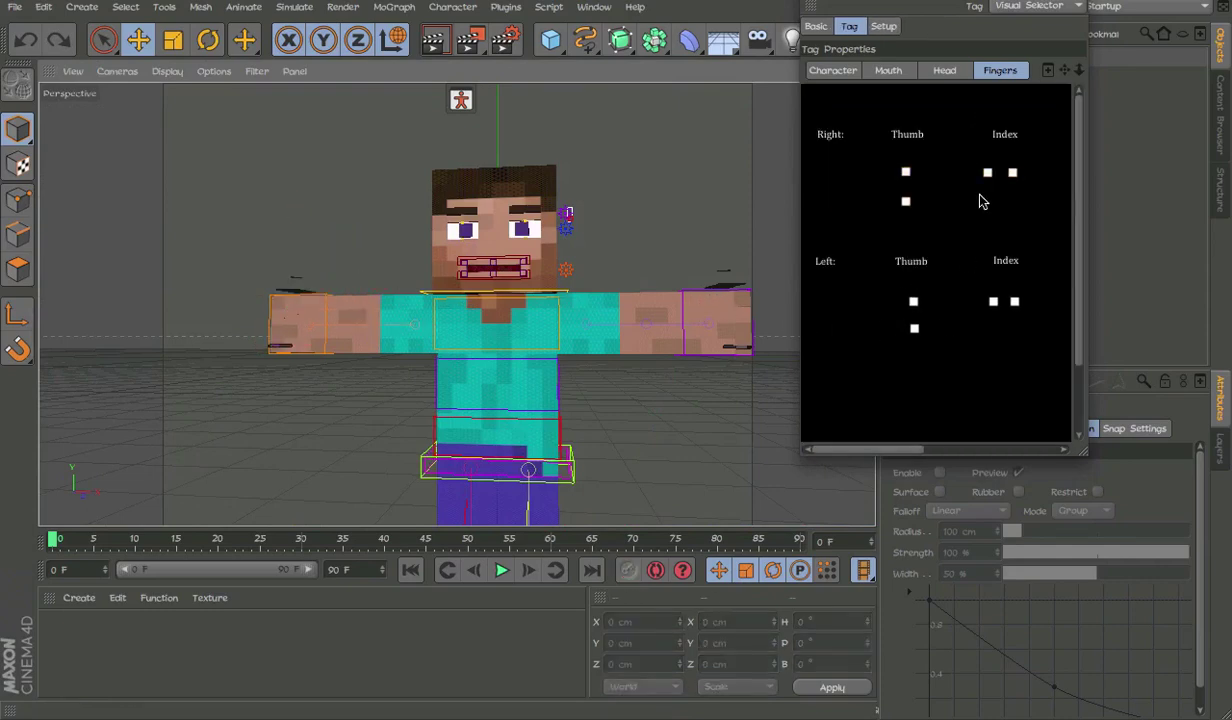
Select the hip control on the Visual Selector's Character page, close the selector window and clear the selection
click(831, 70)
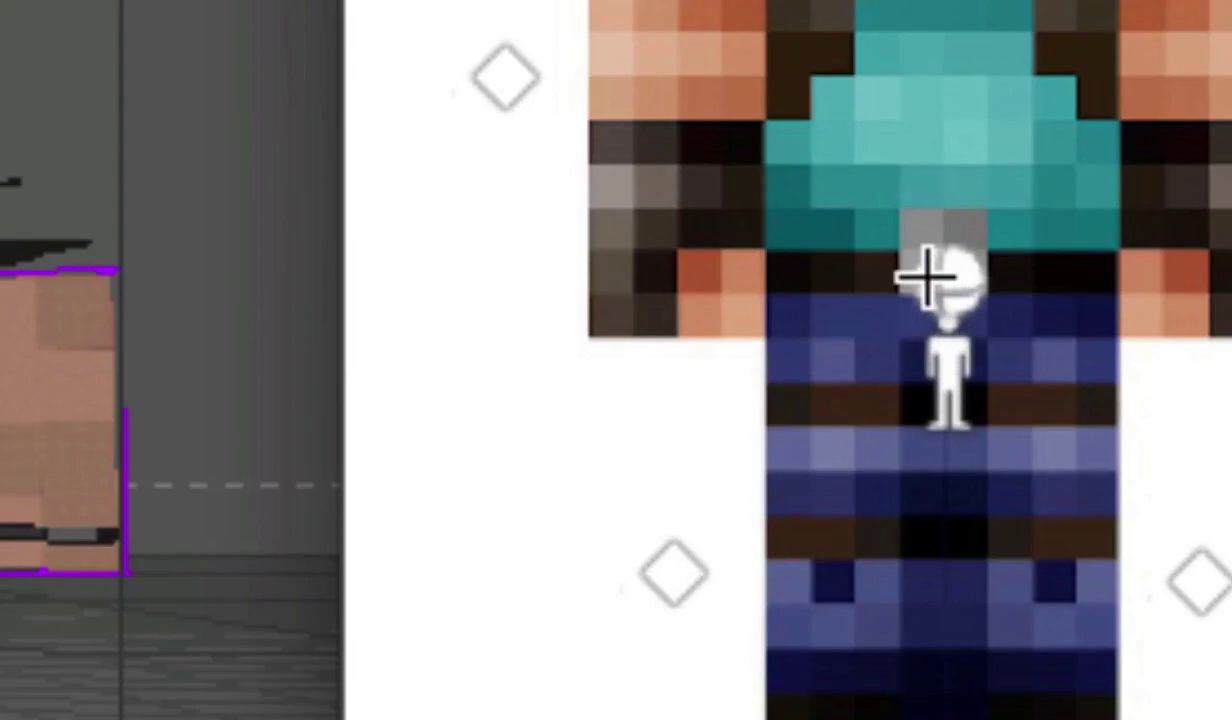
click(927, 303)
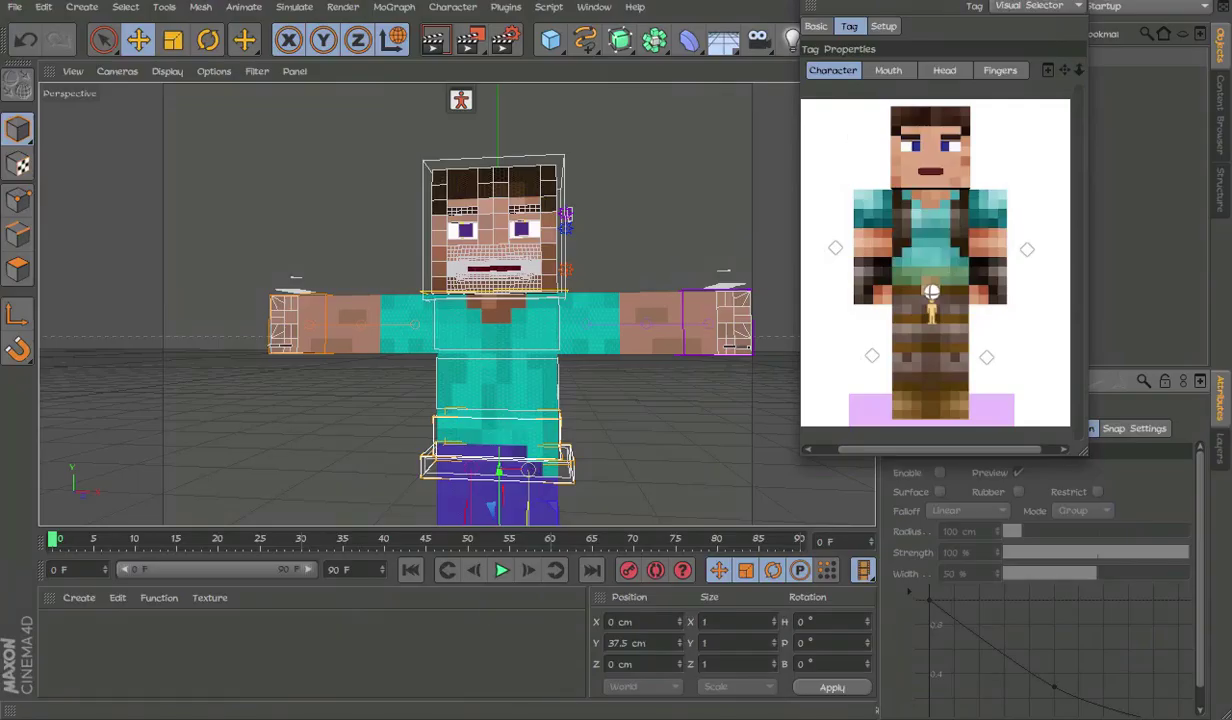
click(816, 0)
alt+middle_drag(684, 350, 680, 248)
click(679, 288)
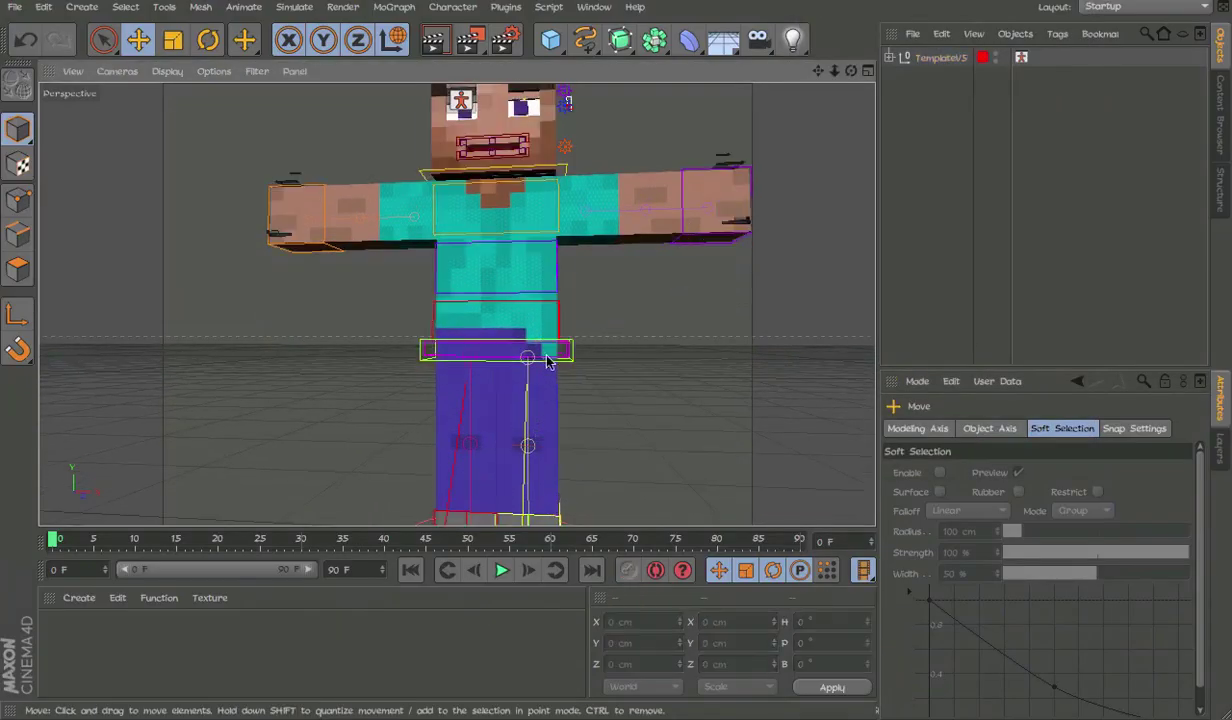
alt+drag(533, 360, 407, 335)
alt+middle_drag(629, 323, 628, 334)
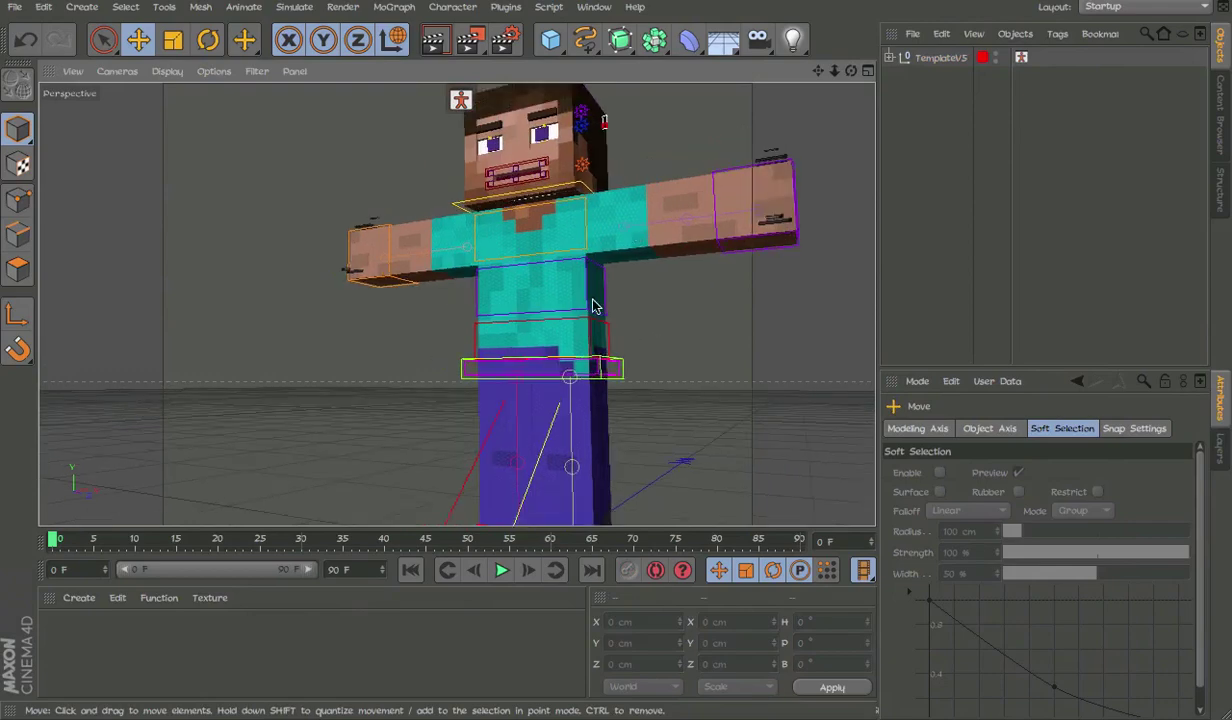
Select the mouth control star beside the head, try its Mouth pad and undo the change
click(593, 291)
alt+middle_drag(590, 285, 602, 357)
alt+drag(602, 355, 674, 454)
scroll(629, 235, up, 3)
alt+drag(629, 234, 627, 272)
click(610, 267)
scroll(606, 230, up, 3)
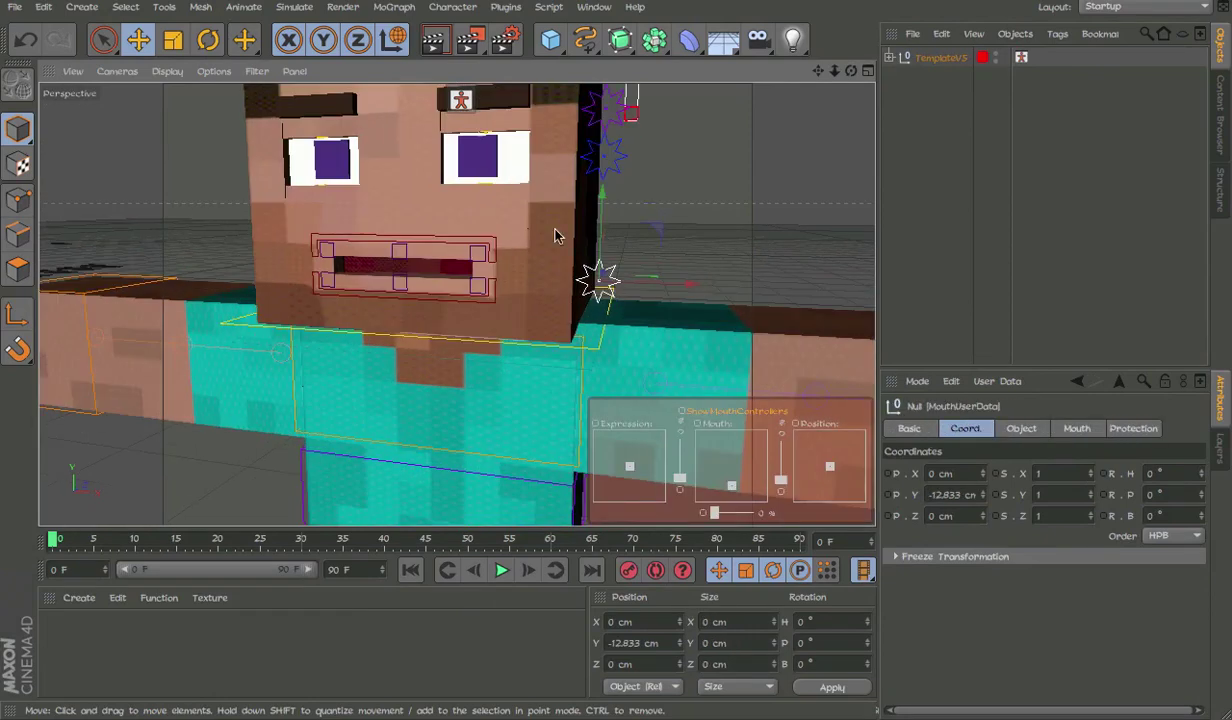
alt+drag(552, 228, 545, 207)
drag(731, 485, 753, 443)
key(ctrl+z)
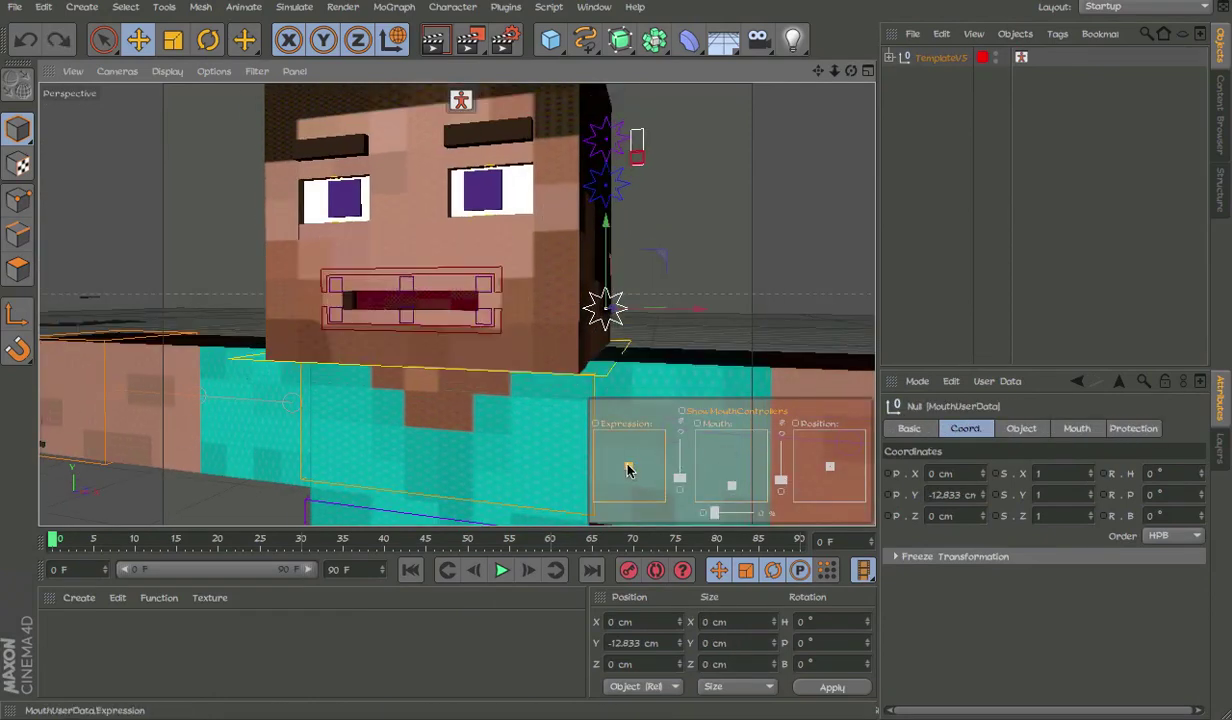
Try the mouth control's Expression pad, Position pad and the slider beside the Expression pad, undoing each trial
drag(628, 467, 624, 432)
key(ctrl+z)
drag(830, 467, 822, 432)
key(ctrl+z)
key(ctrl+z)
drag(684, 481, 681, 438)
Select the eye control star and try the shared Eyes pad and the EyeLeft pad, undoing each change
click(625, 194)
scroll(555, 184, up, 1)
alt+middle_drag(556, 184, 580, 226)
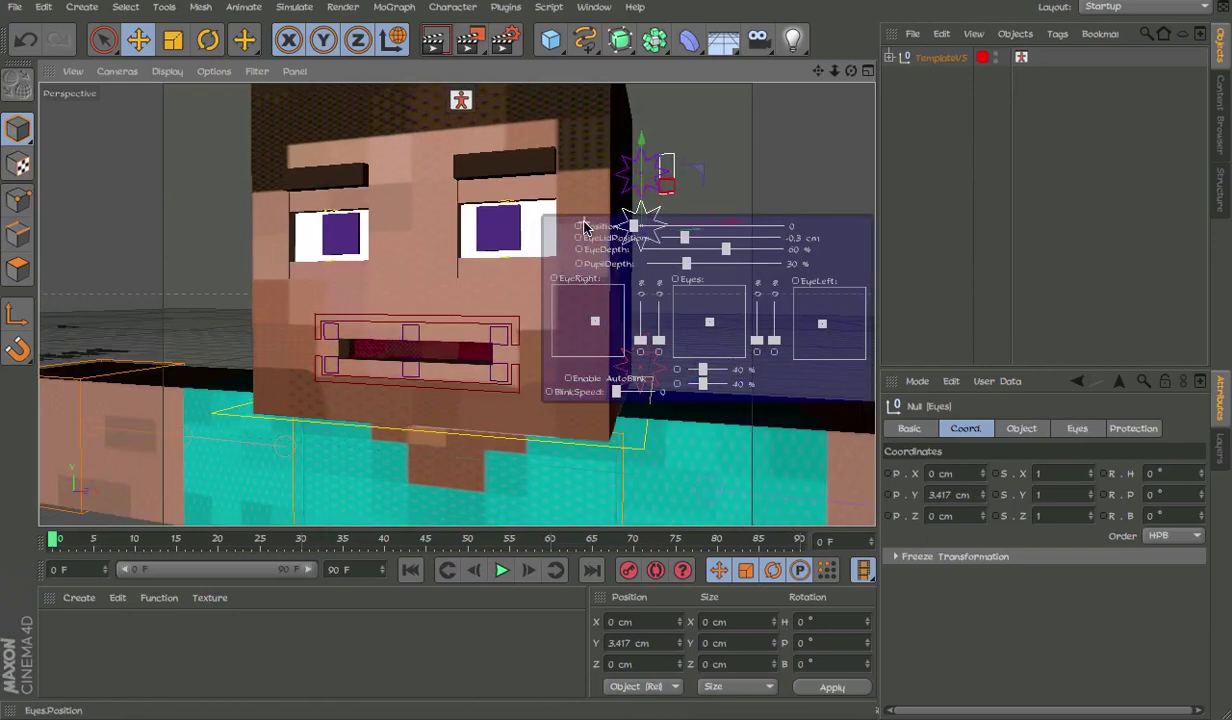
alt+middle_drag(550, 401, 503, 410)
drag(708, 322, 740, 353)
key(ctrl+z)
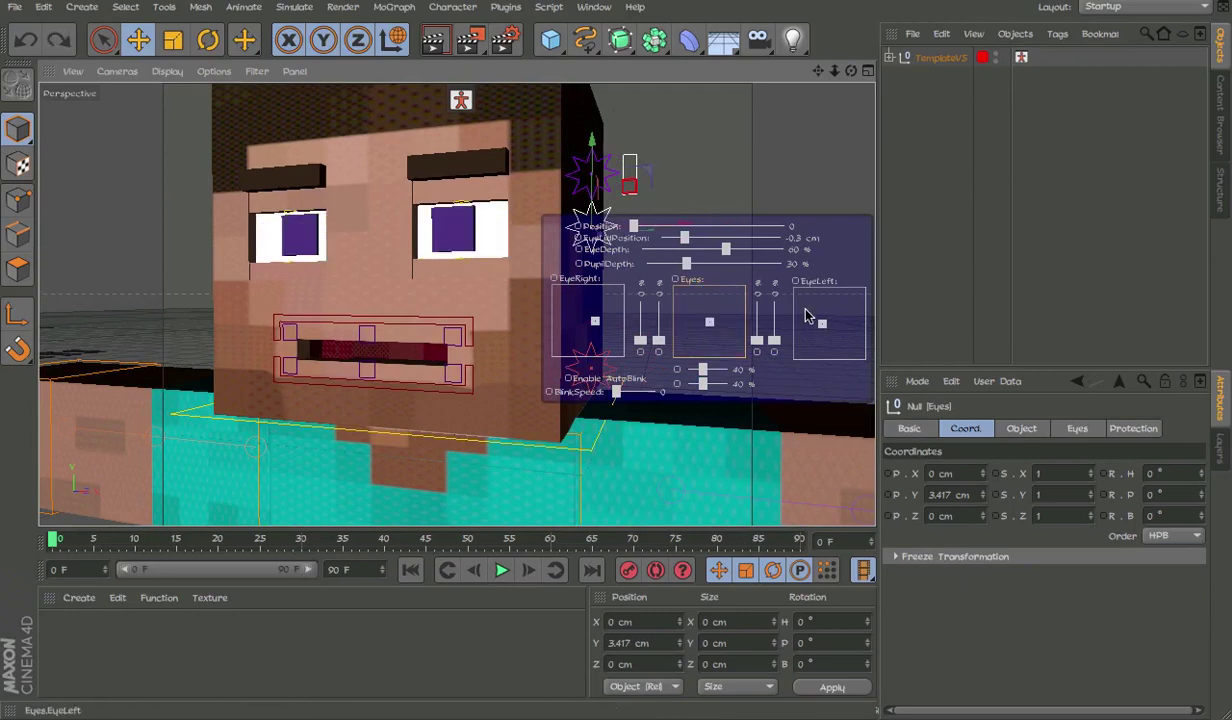
ctrl+drag(807, 328, 855, 324)
key(ctrl+z)
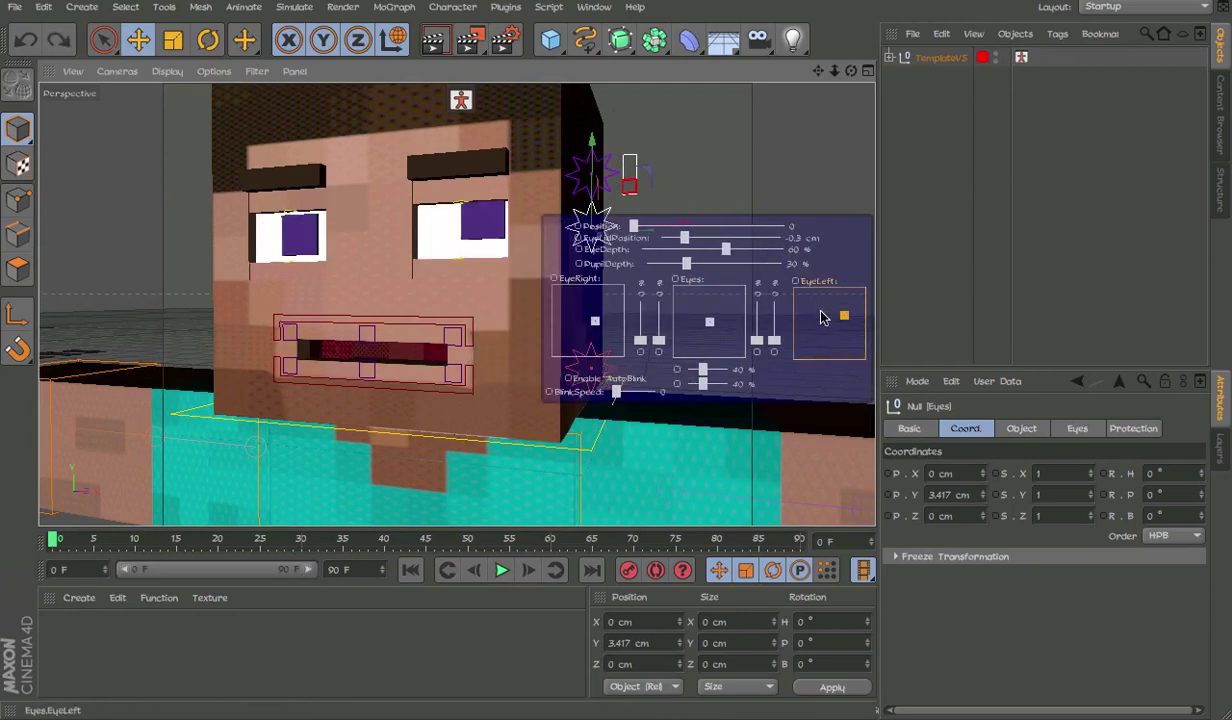
key(ctrl+z)
Try the eye control's Scale at 100 % and undo the scaling
drag(706, 374, 755, 385)
key(ctrl+z)
key(ctrl+z)
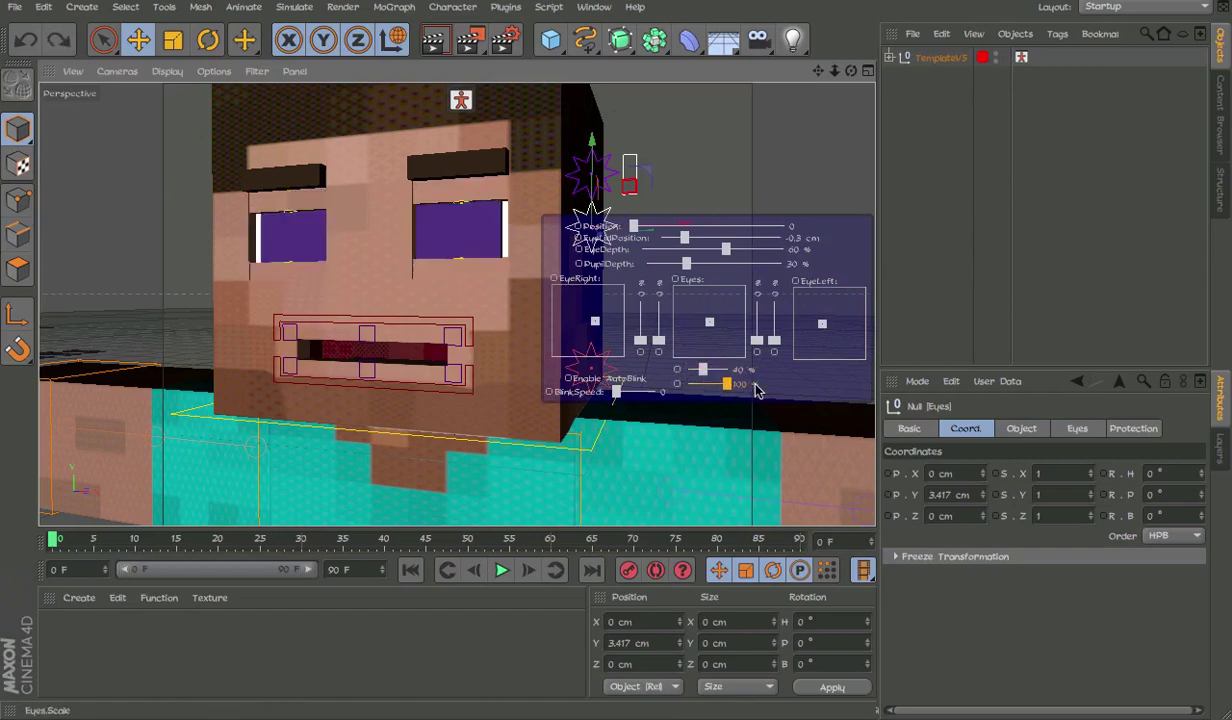
key(ctrl+z)
Try one of the vertical sliders beside the EyeLeft pad, undo it, and shift the EyeRight pad slightly
drag(773, 340, 762, 275)
key(ctrl+z)
key(ctrl+z)
drag(595, 321, 605, 309)
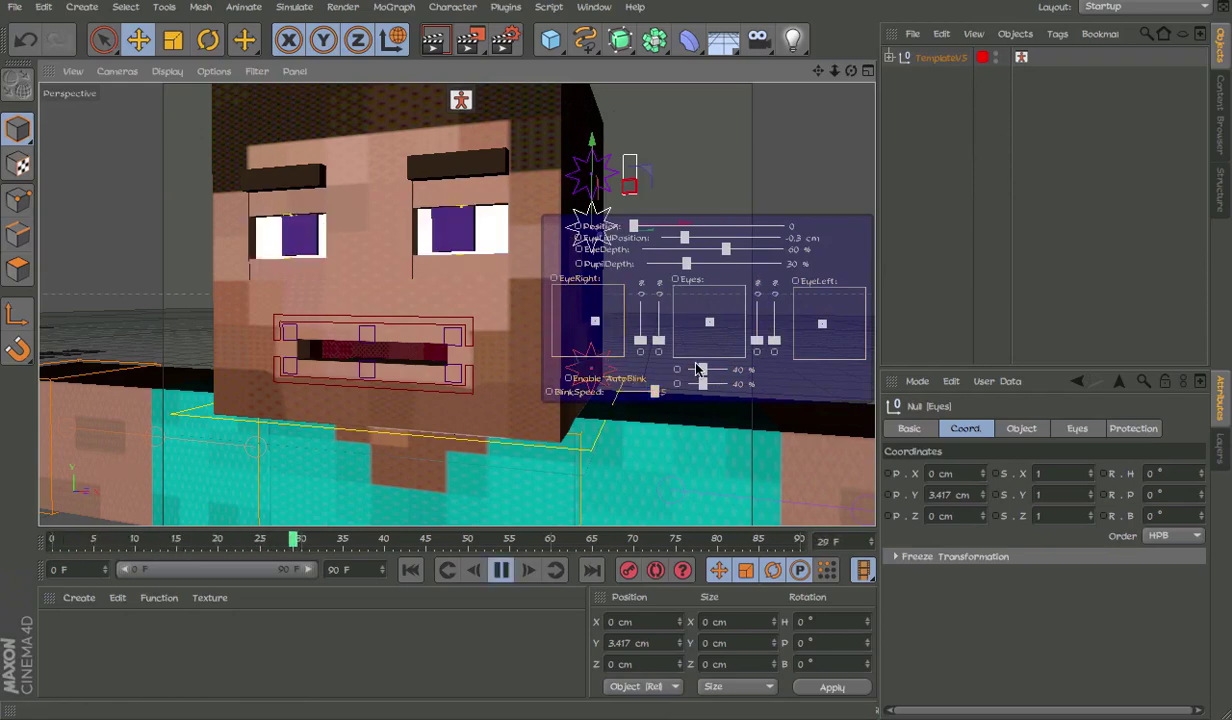
Try a BlinkSpeed of 5 and an up-and-outward shift on the shared Eyes pad, and undo the trials
drag(638, 392, 765, 428)
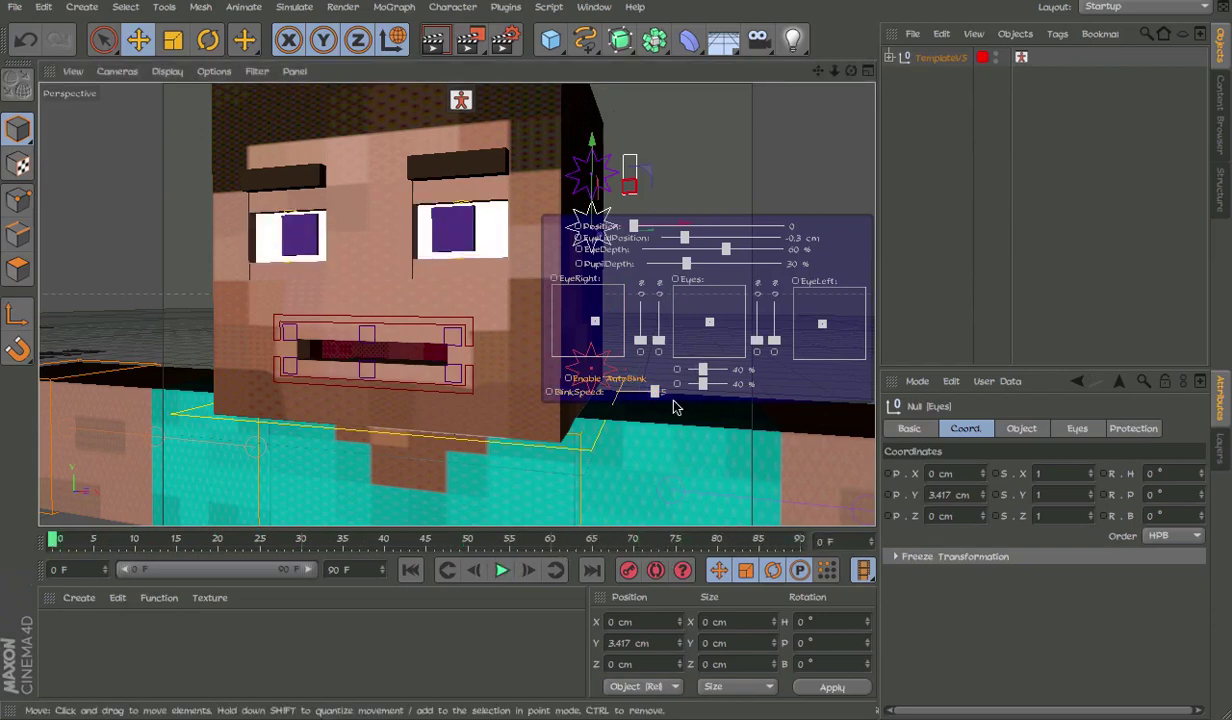
drag(709, 322, 738, 326)
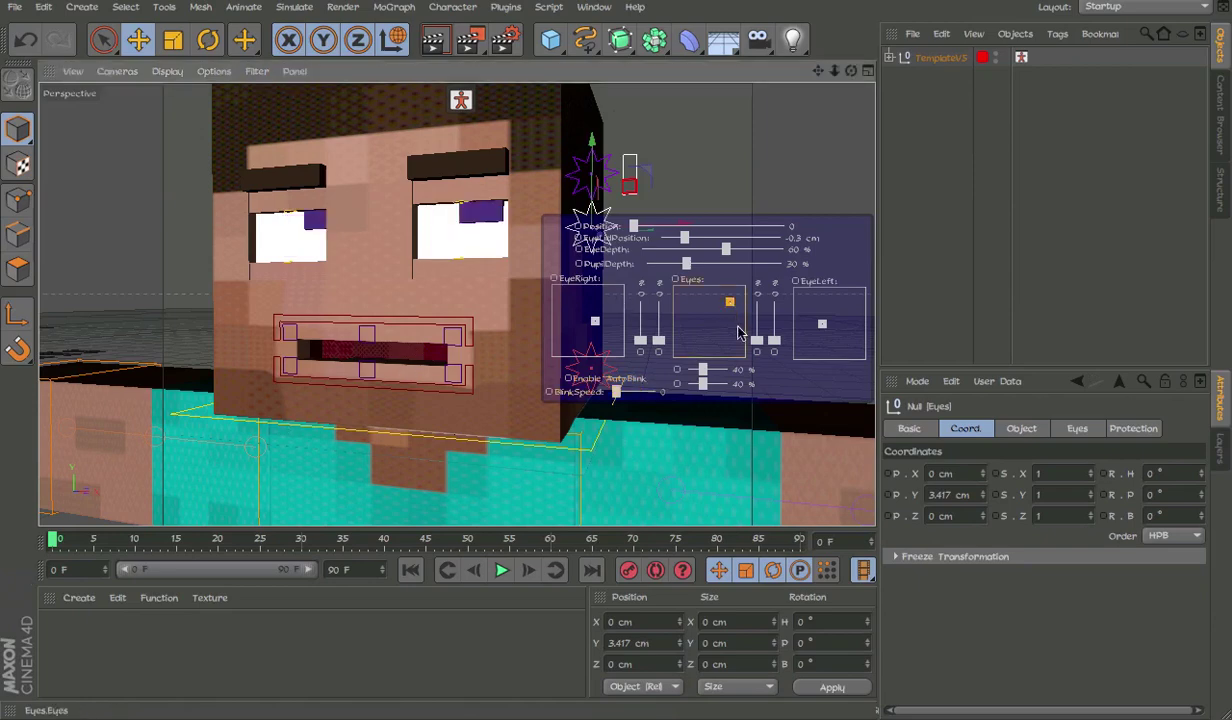
key(ctrl+z)
Vary EyeLidPosition between 0.5 cm and -0.5 cm while viewing the eyes close up from the side
alt+drag(432, 94, 325, 133)
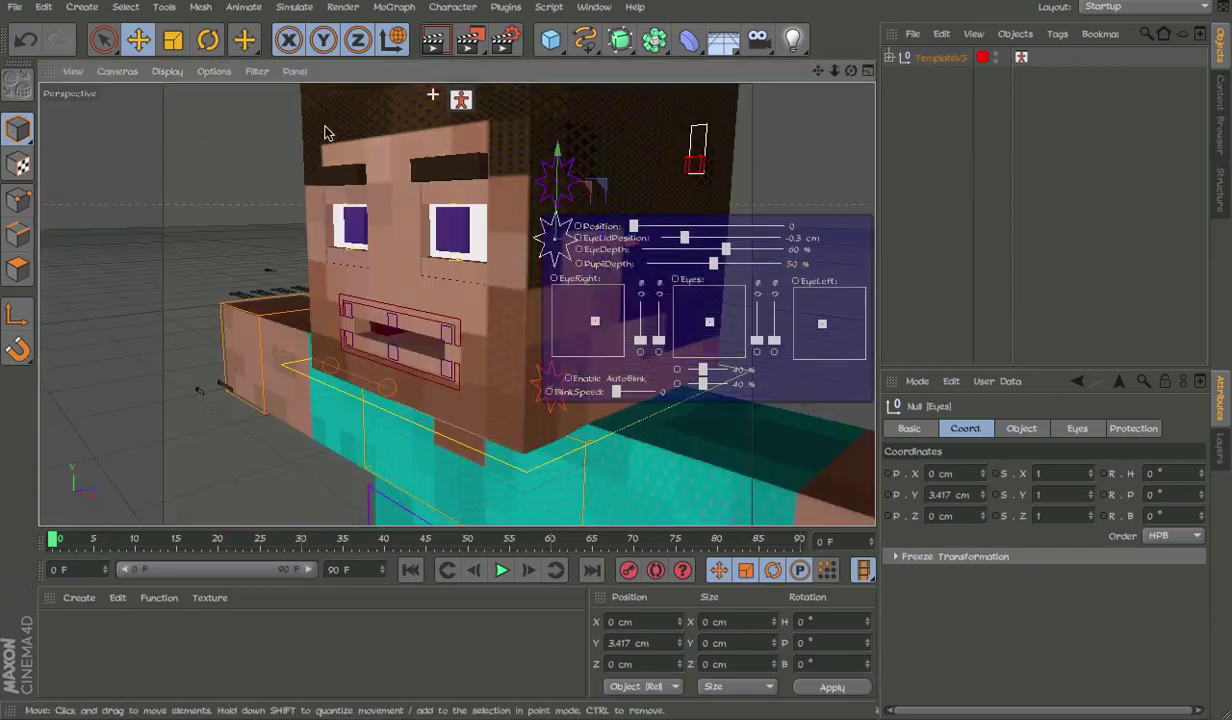
scroll(438, 133, up, 3)
alt+drag(544, 225, 457, 300)
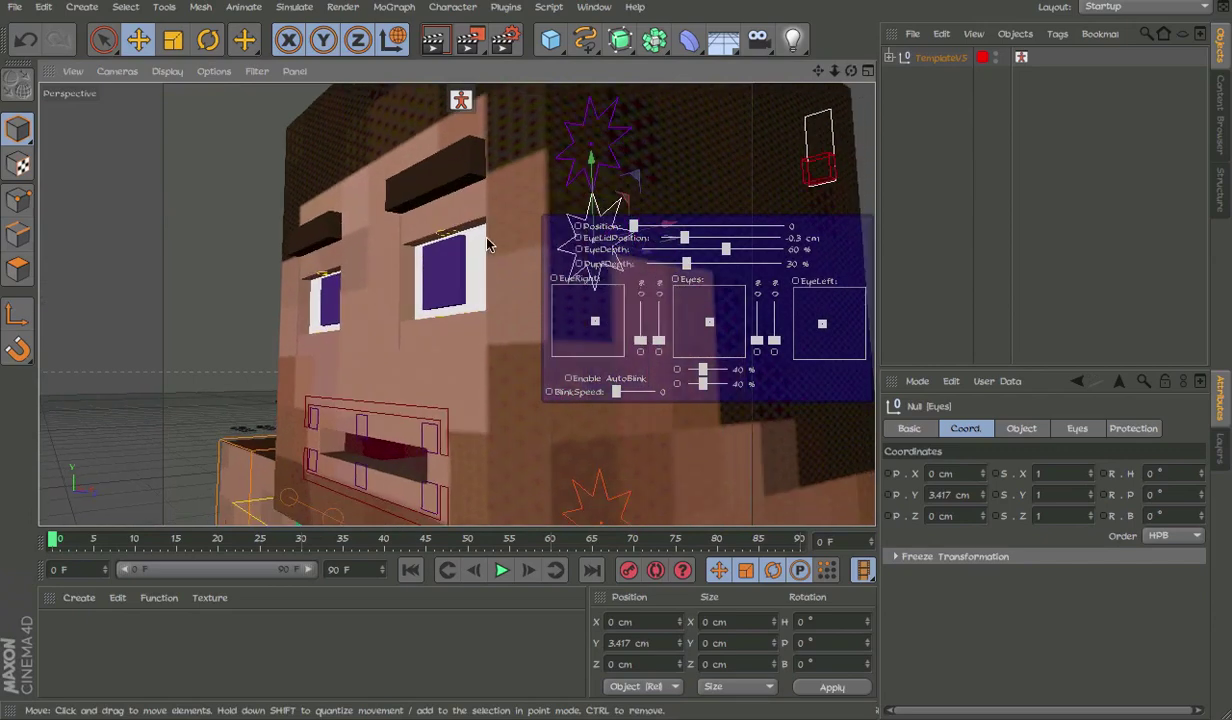
scroll(486, 235, up, 3)
drag(697, 238, 951, 236)
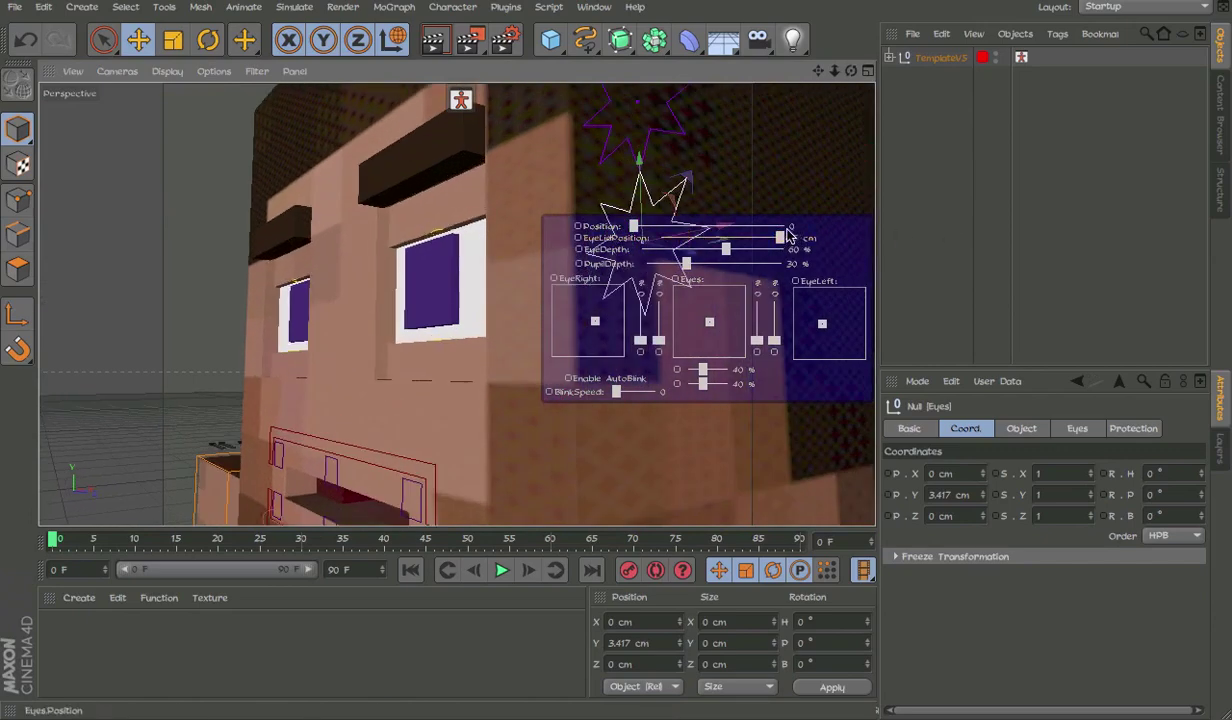
drag(787, 231, 774, 233)
key(ctrl+z)
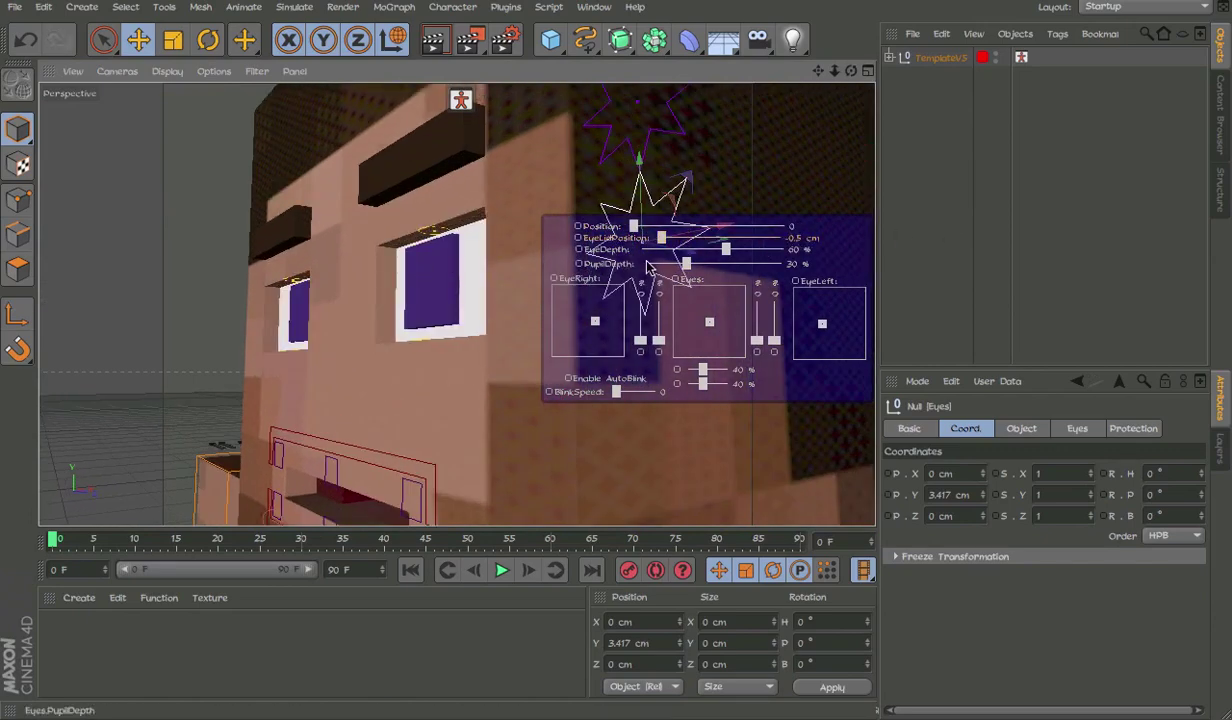
drag(667, 251, 788, 305)
key(ctrl+z)
drag(671, 250, 577, 252)
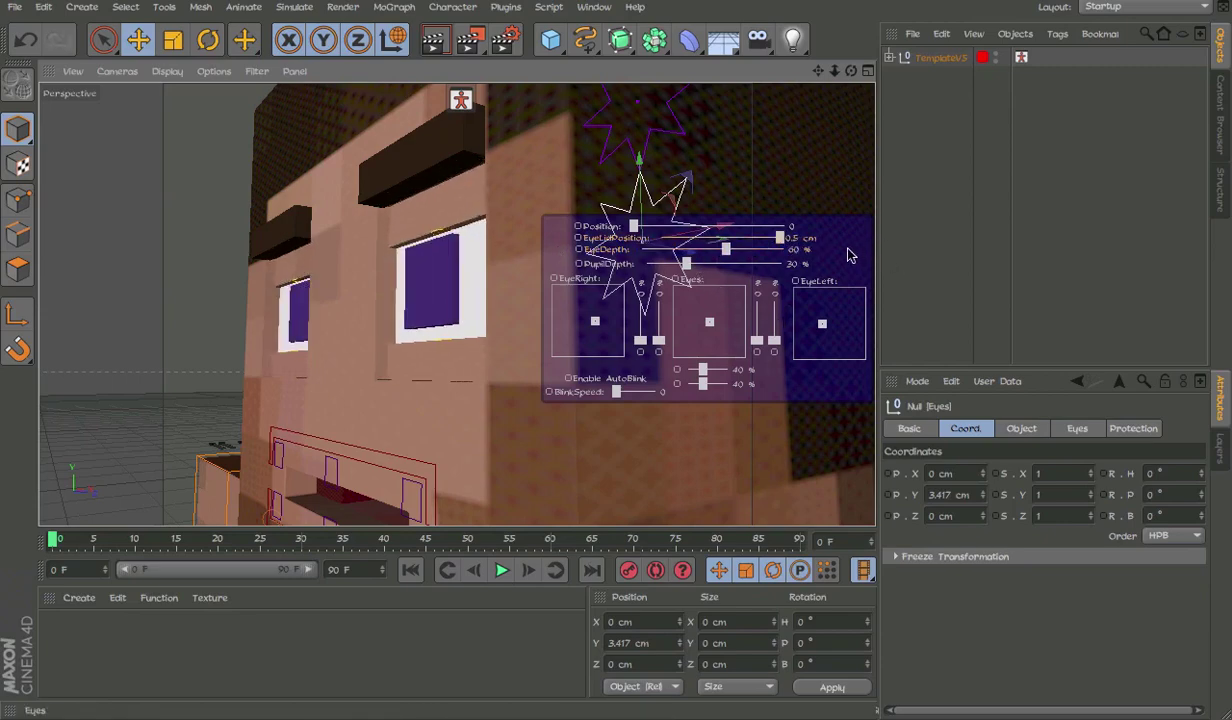
key(ctrl+z)
Set EyeDepth to 100 % and PupilDepth to 0 %, and move the timeline to frame 35
drag(727, 249, 933, 262)
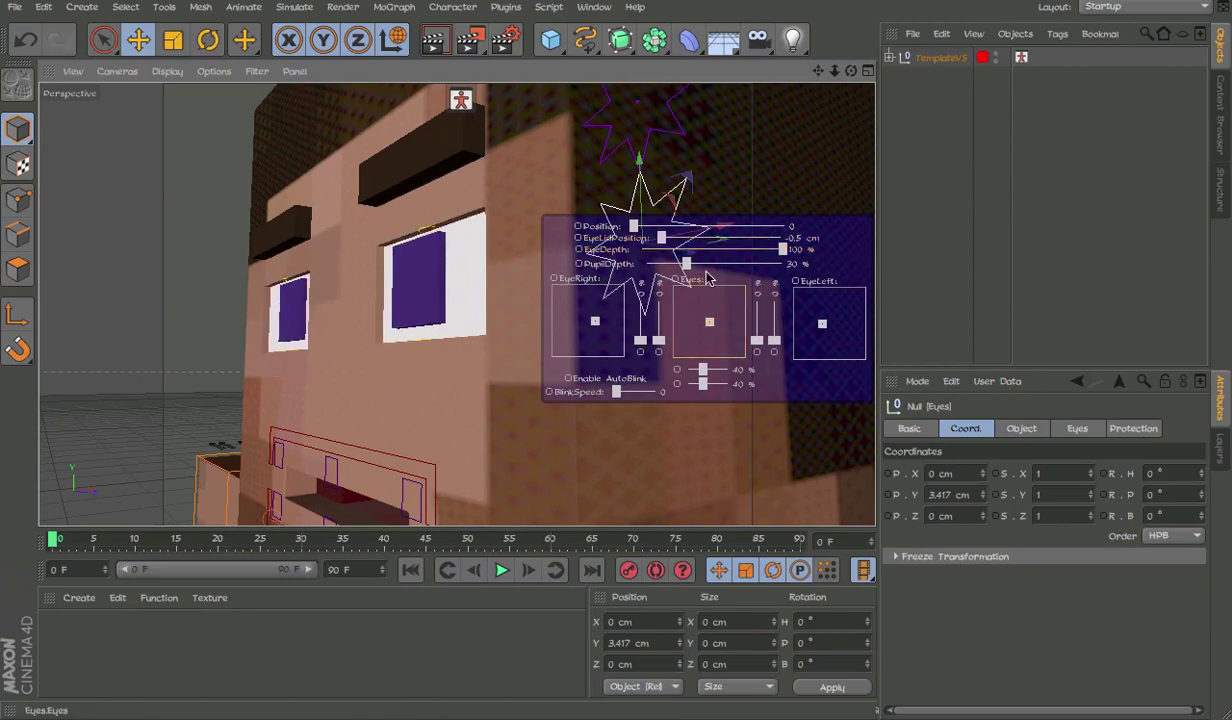
drag(719, 266, 684, 259)
scroll(472, 315, down, 6)
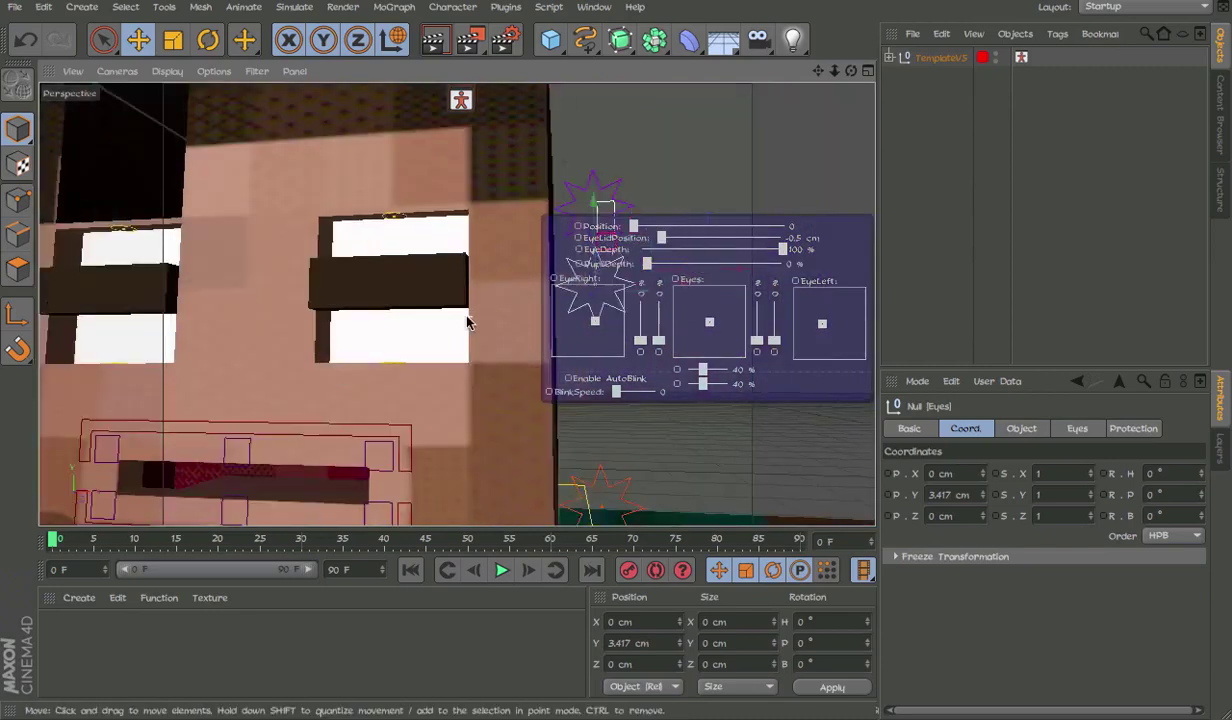
click(345, 540)
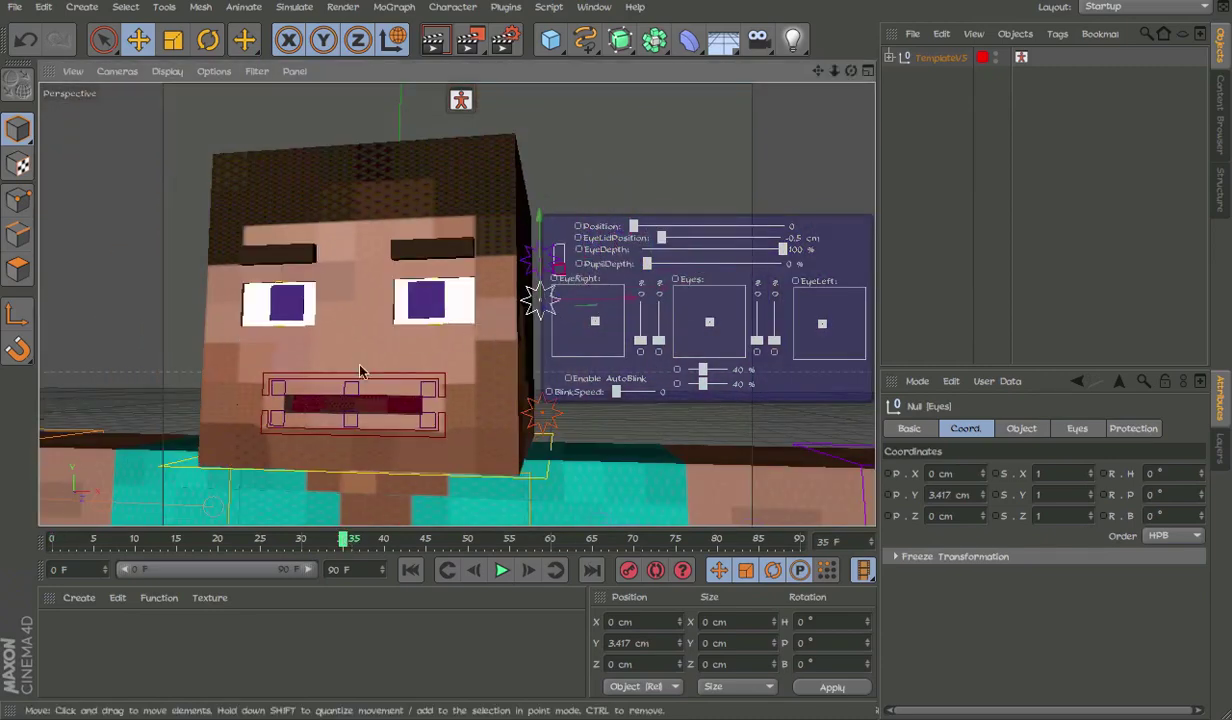
Undo the EyeDepth and PupilDepth changes and view the eyelids up close from the side
alt+drag(361, 371, 472, 256)
scroll(471, 255, up, 5)
key(ctrl+z)
key(ctrl+z)
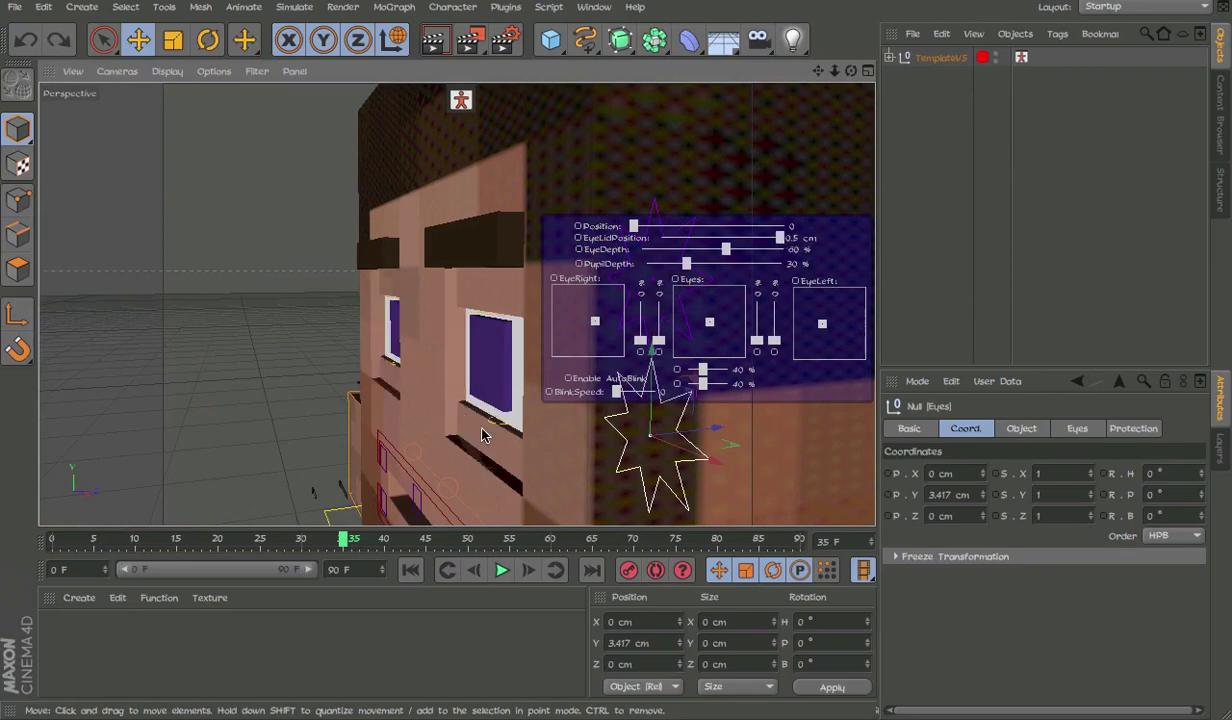
alt+middle_drag(520, 409, 506, 393)
alt+drag(448, 365, 502, 356)
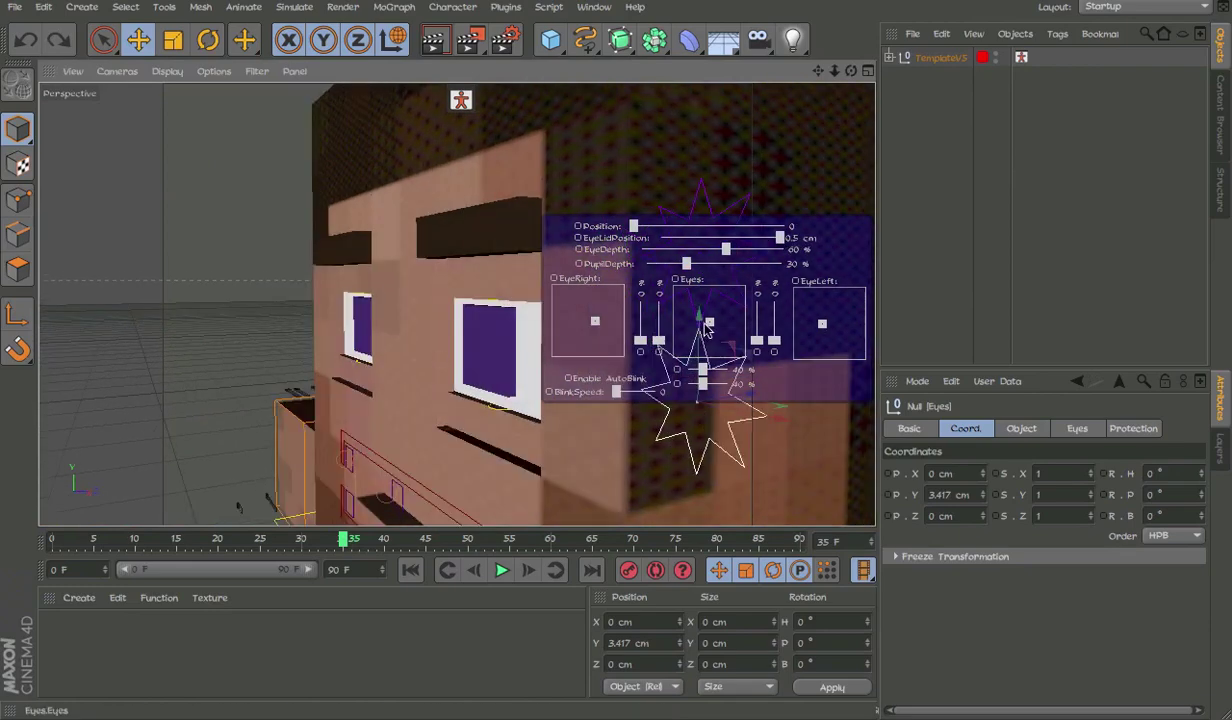
Try a downward shift on the shared EyeBrow pad and a lower-right corner position on the EyeBrow3 pad, and undo the trials
click(744, 196)
click(738, 220)
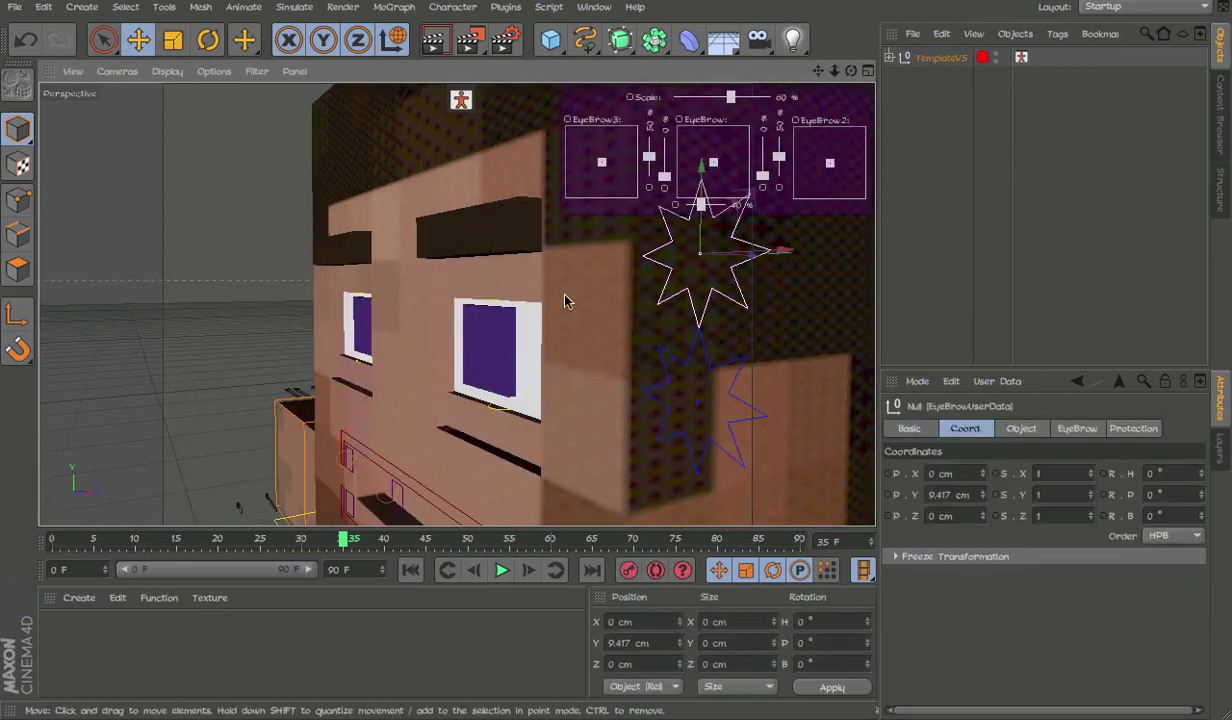
alt+drag(565, 301, 636, 328)
drag(714, 162, 723, 203)
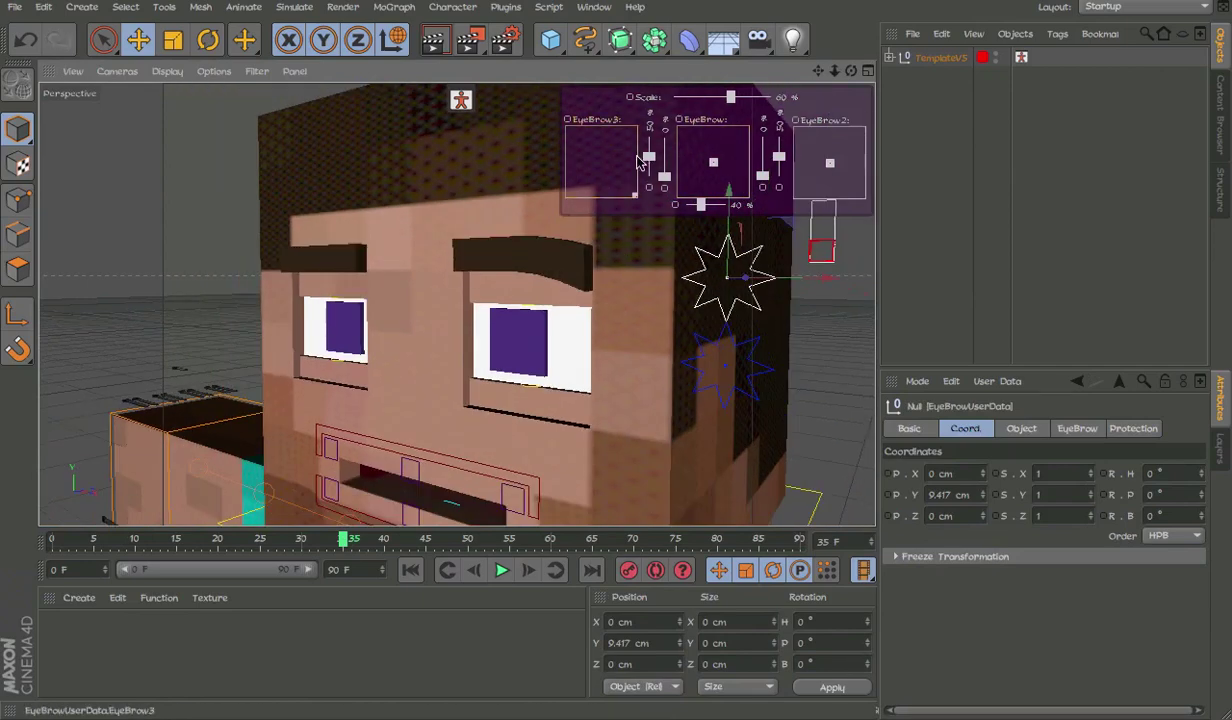
drag(640, 162, 682, 293)
key(ctrl+z)
Try lowering RotateRight2 to its minimum and raising the slider beside it for the right eyebrow, and undo both changes
drag(700, 206, 652, 255)
key(ctrl+z)
key(ctrl+z)
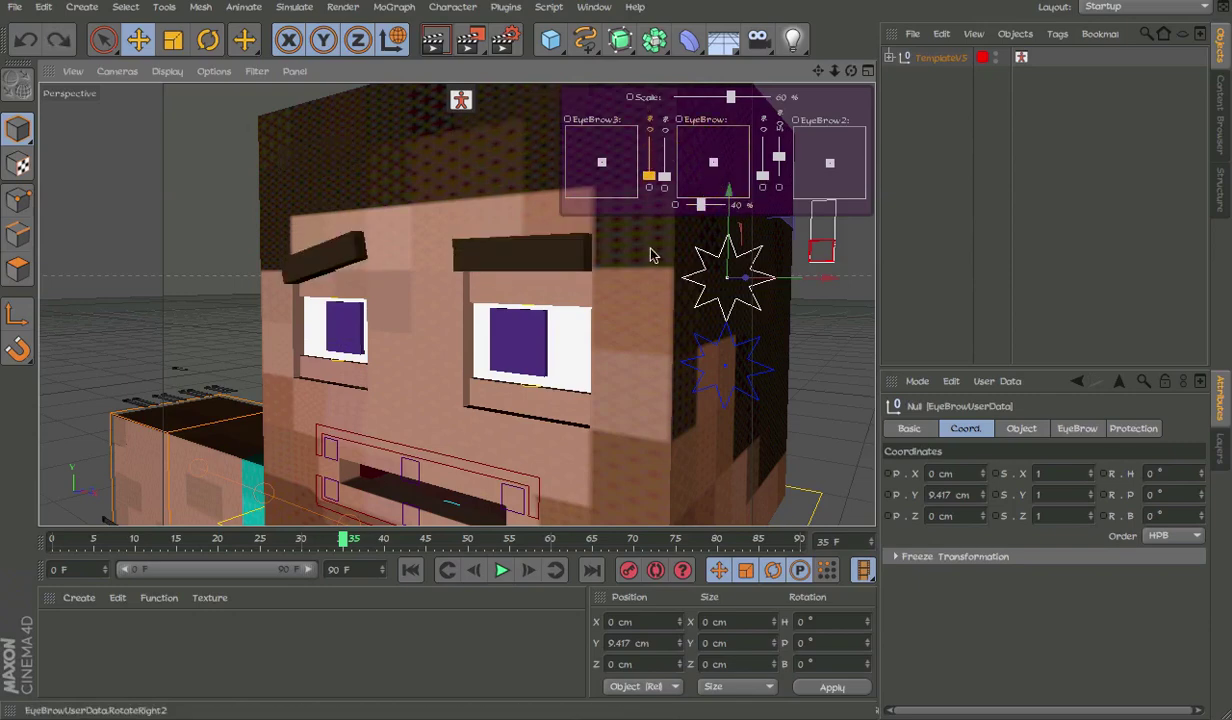
key(ctrl+z)
drag(664, 180, 668, 114)
key(ctrl+z)
Try a higher RotateLeft2, a lower-right EyeBrow2 position and a larger Scale for the eyebrows, and undo the trials
drag(779, 154, 778, 130)
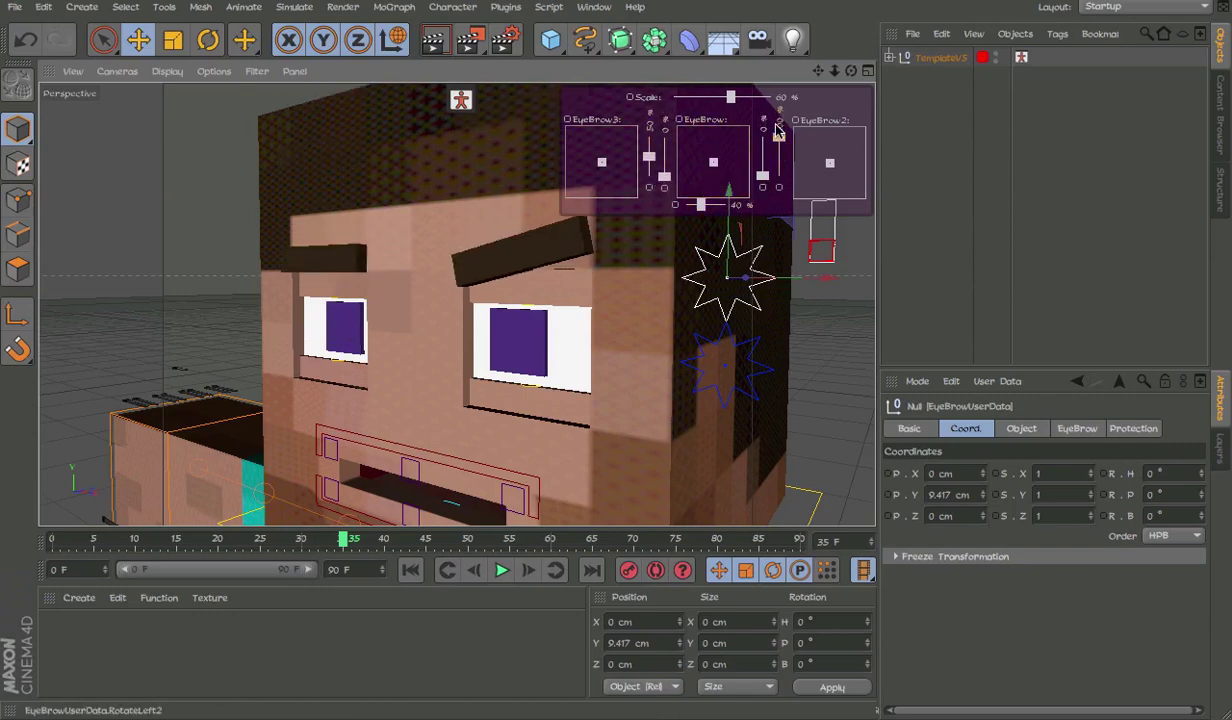
key(ctrl+z)
drag(830, 163, 864, 198)
key(ctrl+z)
drag(731, 98, 922, 100)
key(ctrl+z)
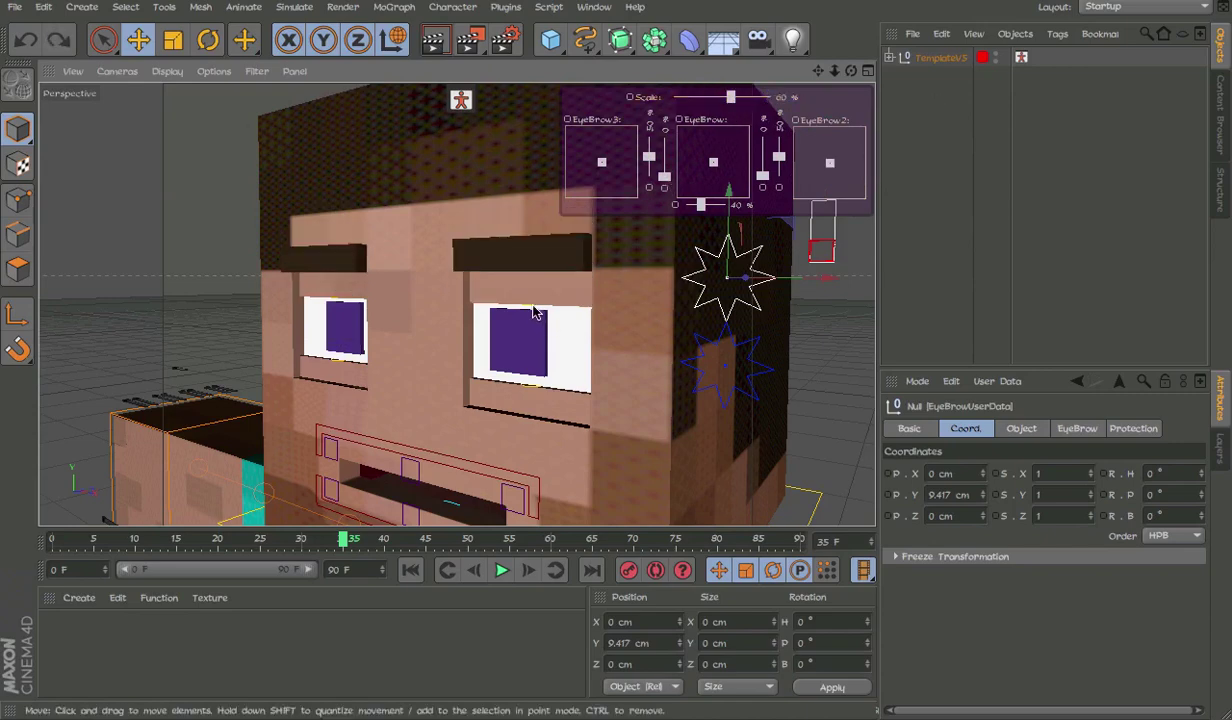
Try lowering the character's left upper eyelid by about 6 cm and shifting the eyebrow above it, and undo both moves
click(533, 308)
drag(533, 267, 531, 345)
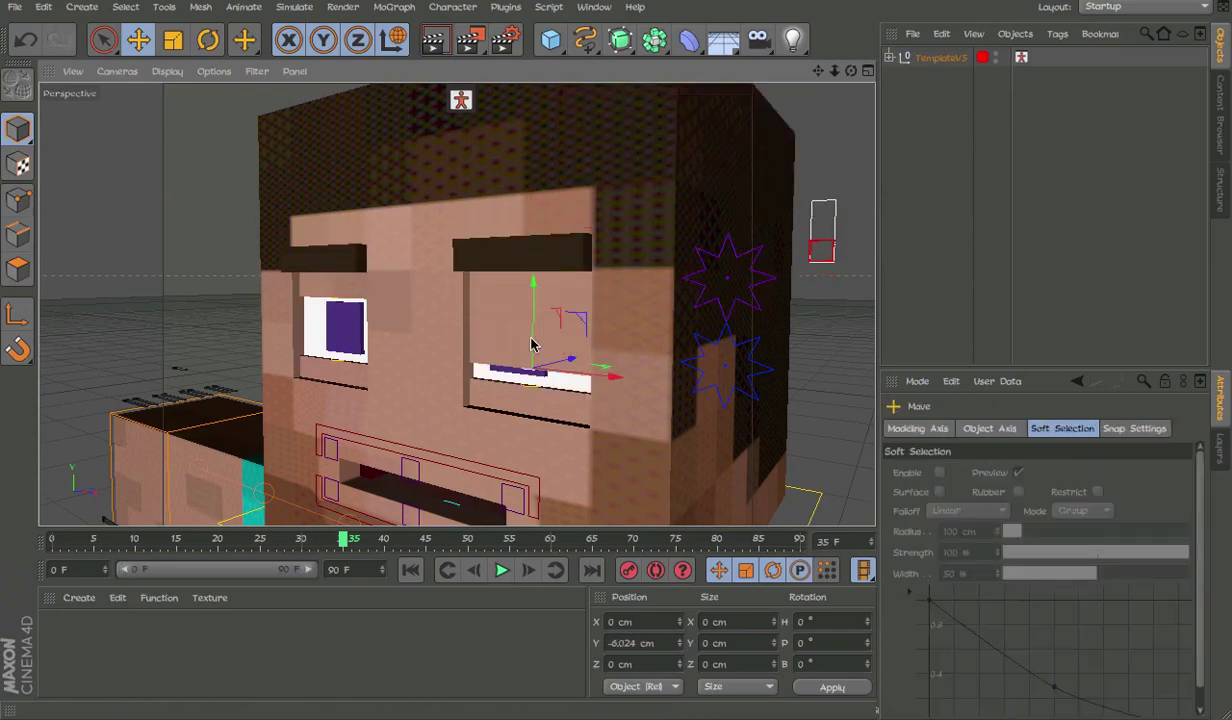
key(ctrl+z)
click(534, 258)
drag(534, 258, 514, 311)
key(ctrl+z)
Try pulling the upper corner control on the character's left side of the mouth downward, and undo the move
alt+middle_drag(540, 328, 539, 198)
click(521, 350)
click(522, 347)
drag(522, 348, 486, 420)
key(ctrl+z)
Pick the M.Bottom mouth spline, try pulling the ControllerBottom mouth control out of place, and undo the move
click(479, 443)
click(441, 428)
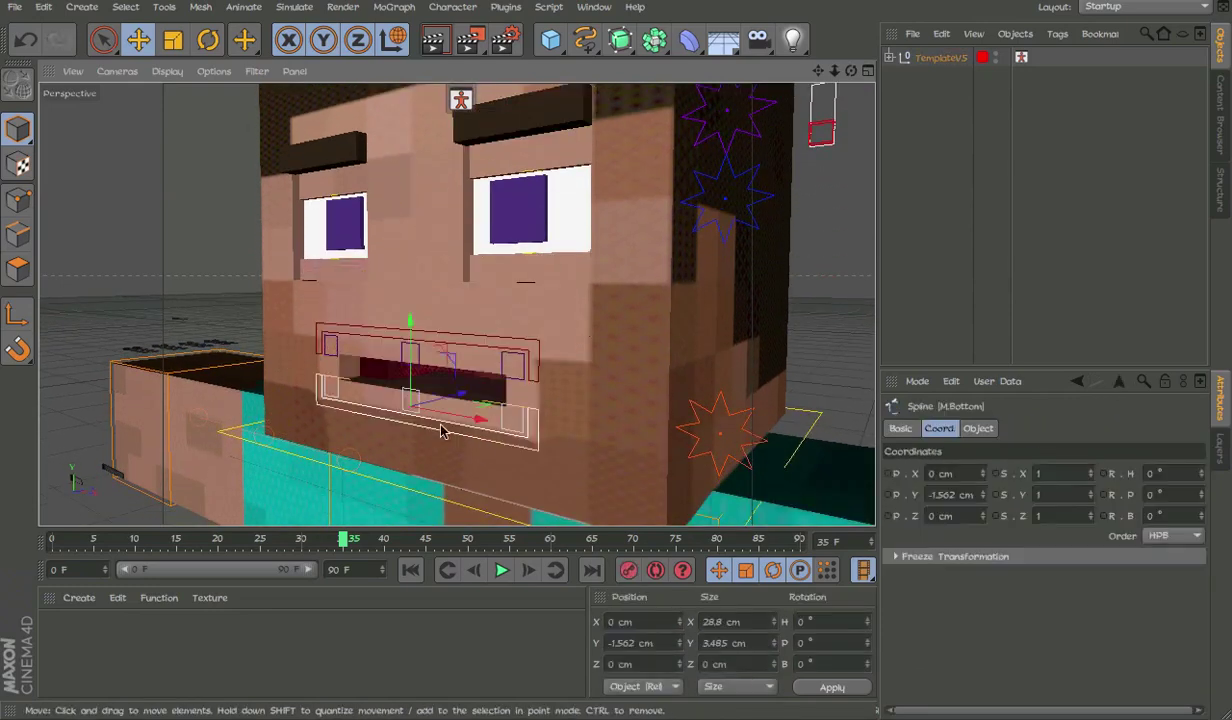
click(437, 441)
click(428, 438)
click(427, 438)
click(424, 451)
click(424, 455)
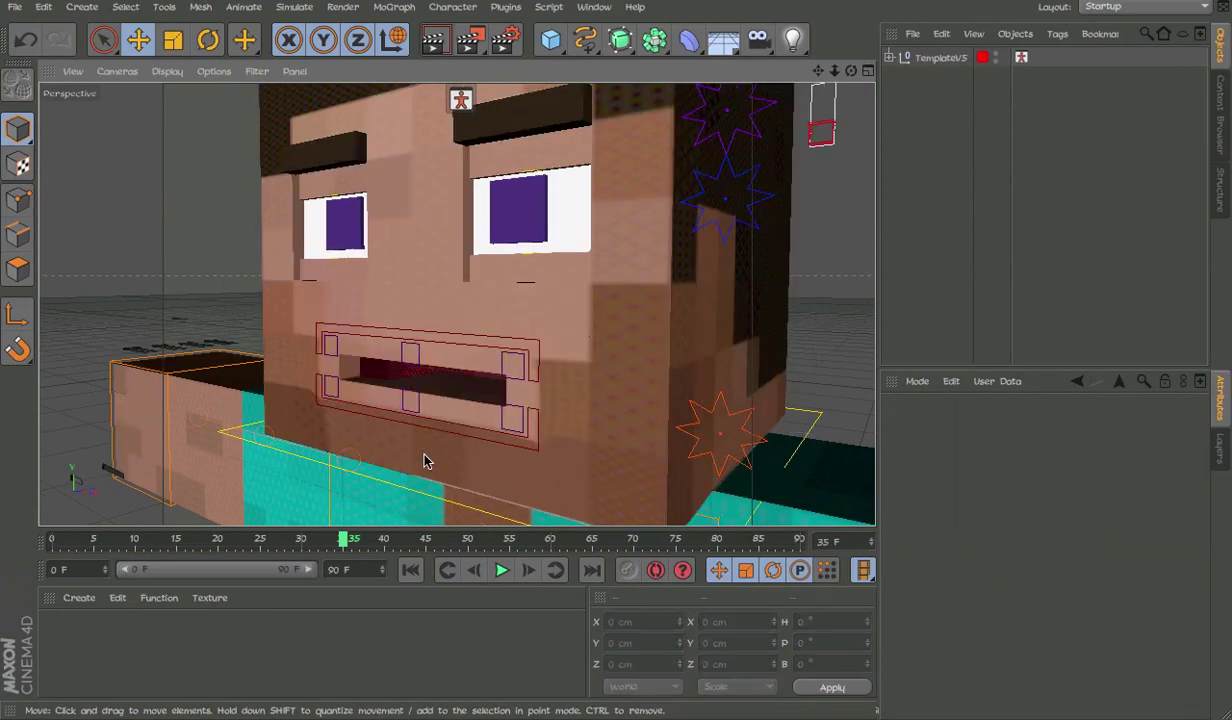
alt+drag(424, 455, 540, 398)
click(397, 452)
drag(421, 406, 323, 443)
key(ctrl+z)
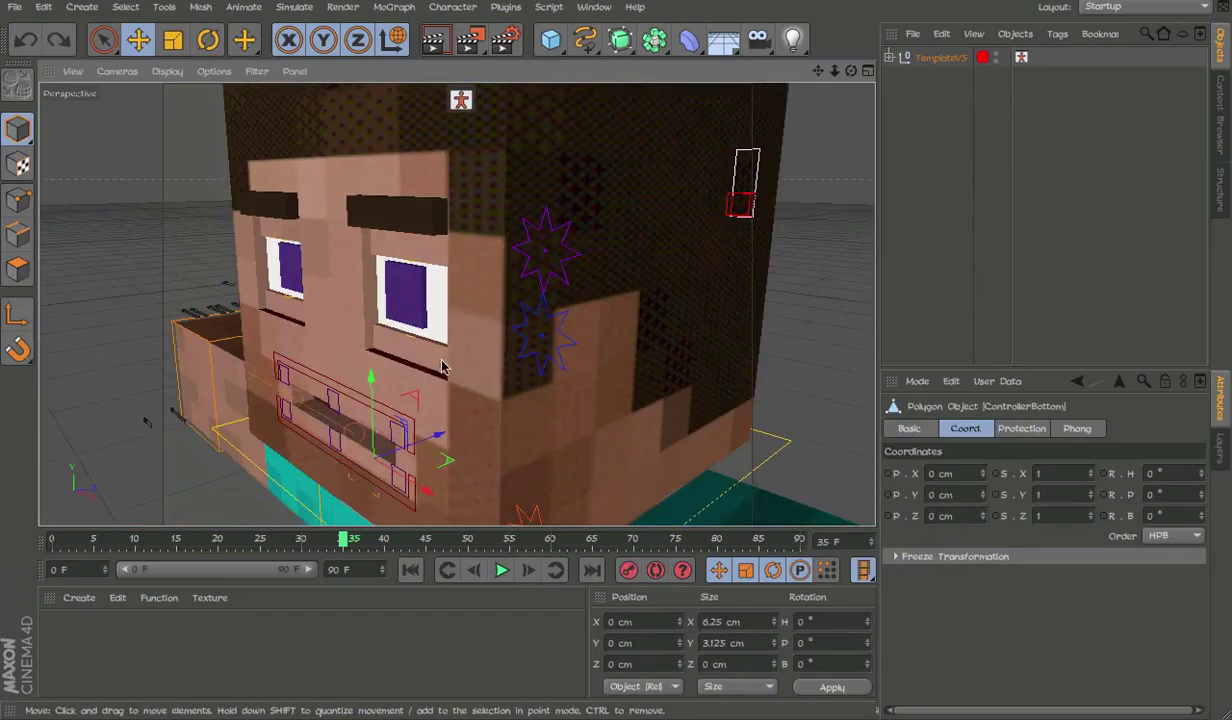
Show the Eyebrows, Eyes and Mouth control boards next to the character with the switch beside the head
alt+middle_drag(442, 367, 509, 291)
scroll(509, 291, down, 6)
click(622, 237)
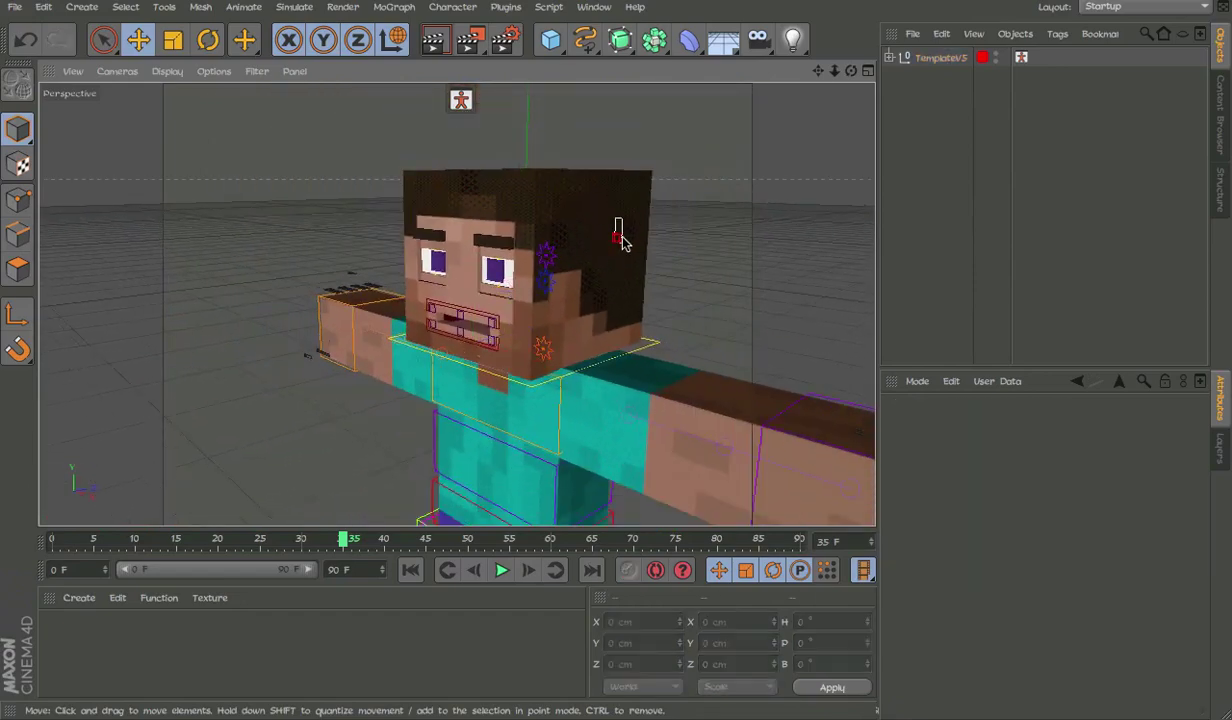
click(620, 237)
alt+middle_drag(728, 462, 456, 302)
scroll(399, 101, down, 8)
alt+middle_drag(589, 134, 676, 292)
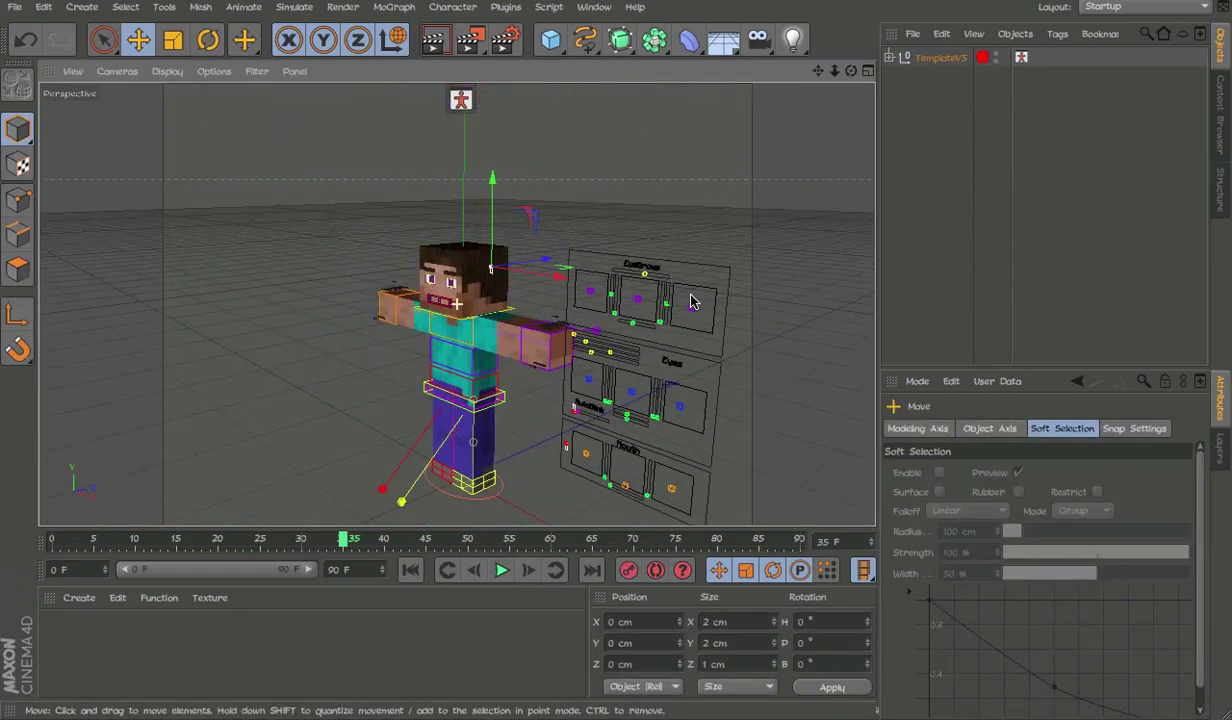
alt+drag(662, 284, 812, 267)
Try moving the whole Eyebrows board and the first eyebrow pad's control downward, and undo both moves
mouse_move(718, 349)
mouse_down()
mouse_move(756, 236)
mouse_move(723, 335)
mouse_up()
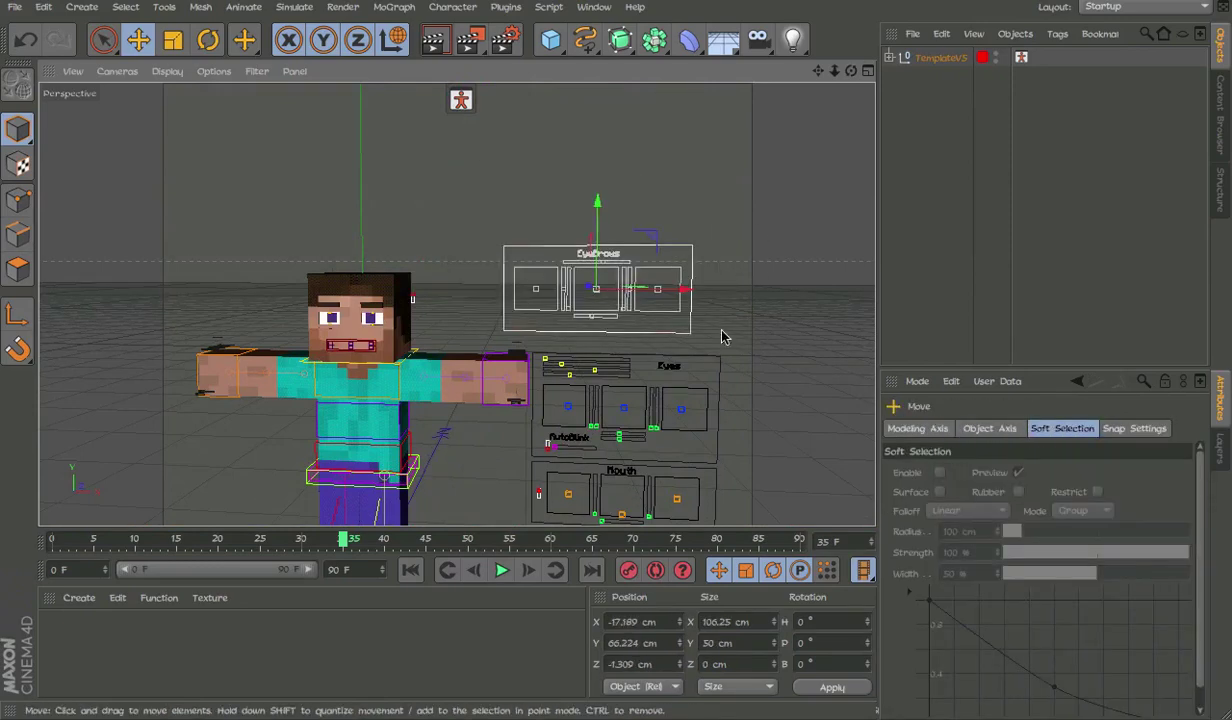
key(ctrl+z)
click(608, 326)
click(567, 306)
drag(567, 307, 572, 372)
key(ctrl+z)
Select the central Eyes control, try moving the central Mouth control upward, undo the move and clear the selection
click(624, 408)
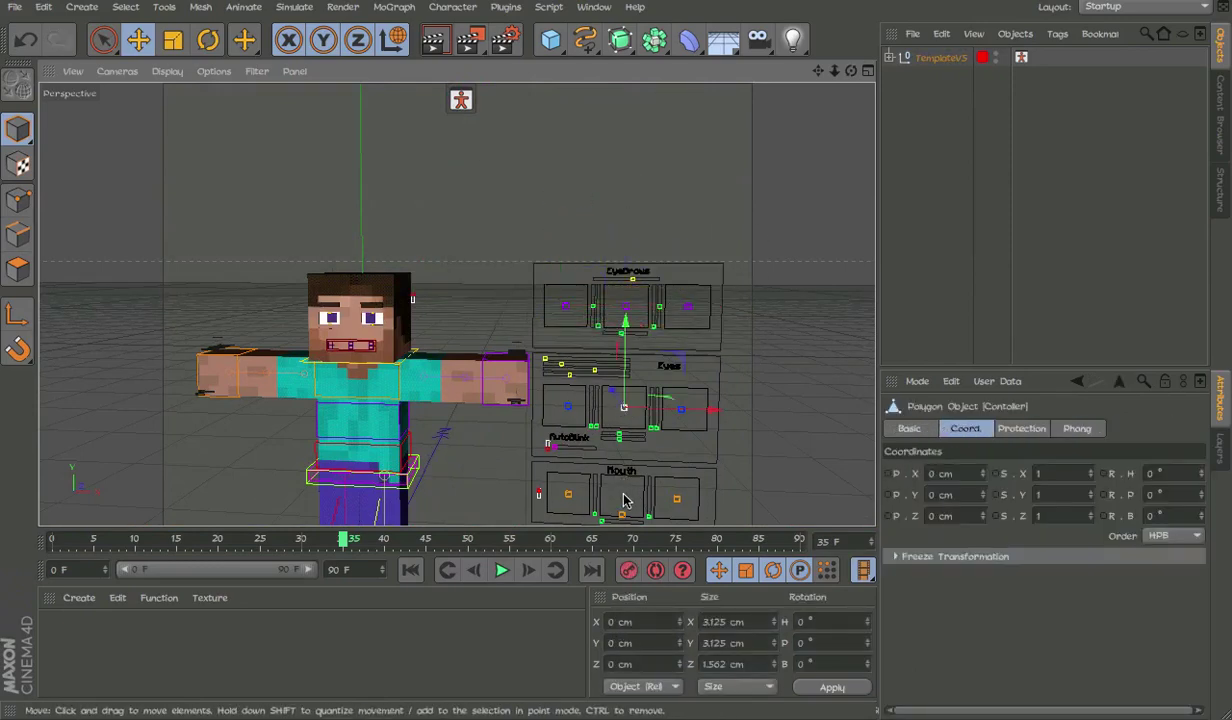
drag(622, 514, 602, 422)
key(ctrl+z)
click(742, 238)
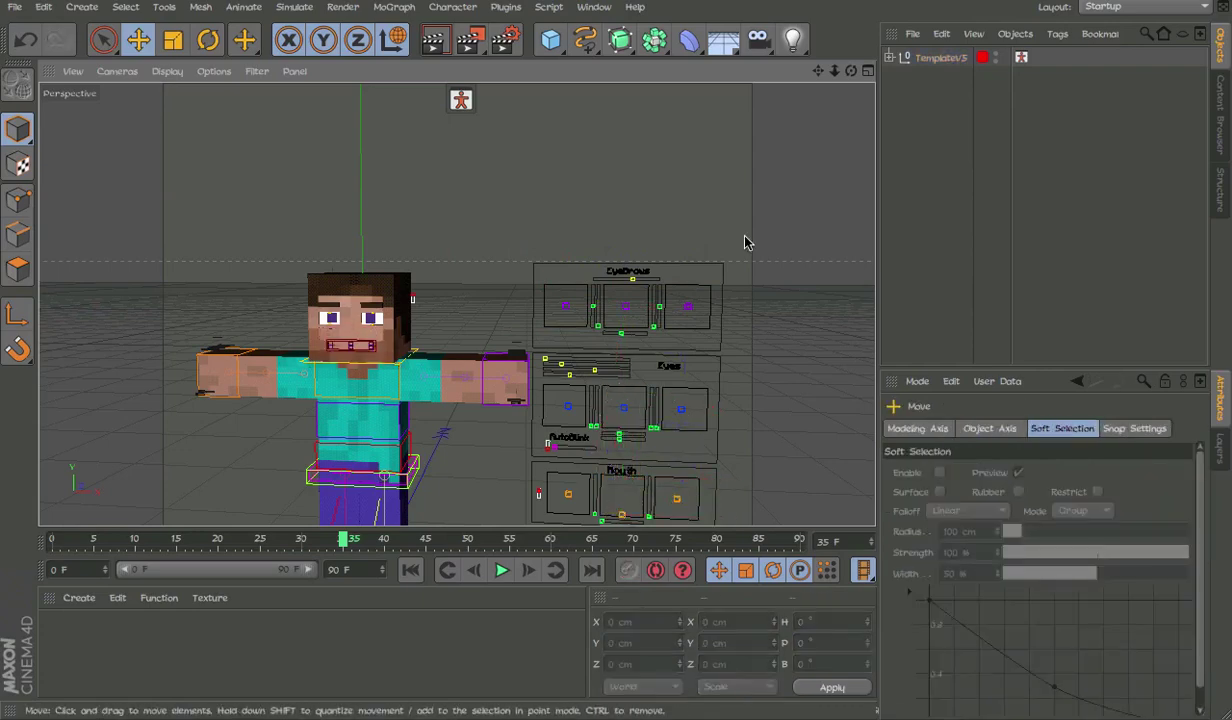
Open the Visual Selector of the TemplateV5 rig in its own window
alt+middle_drag(557, 287, 611, 192)
alt+middle_drag(465, 338, 553, 338)
click(958, 62)
click(950, 134)
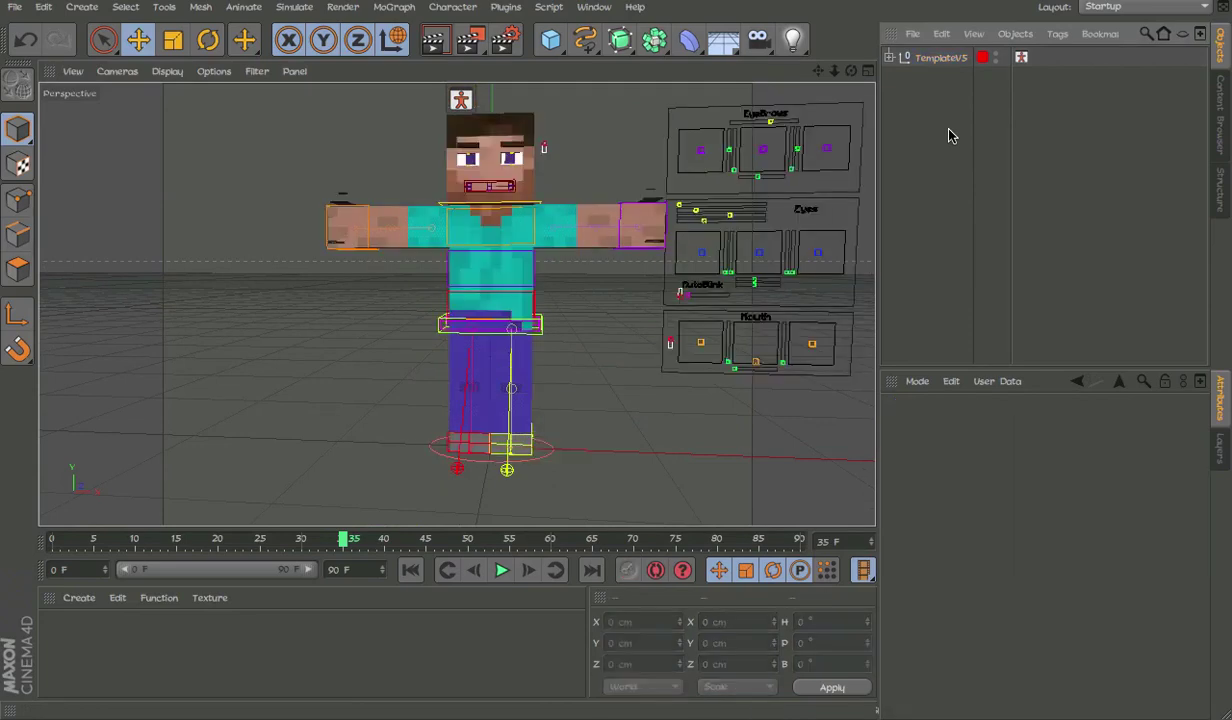
click(961, 65)
click(1025, 105)
double_click(1020, 57)
Look through the Fingers, Head, Mouth and Character pages of the Visual Selector, picking an eyebrow control on the Head page
click(1000, 70)
click(944, 70)
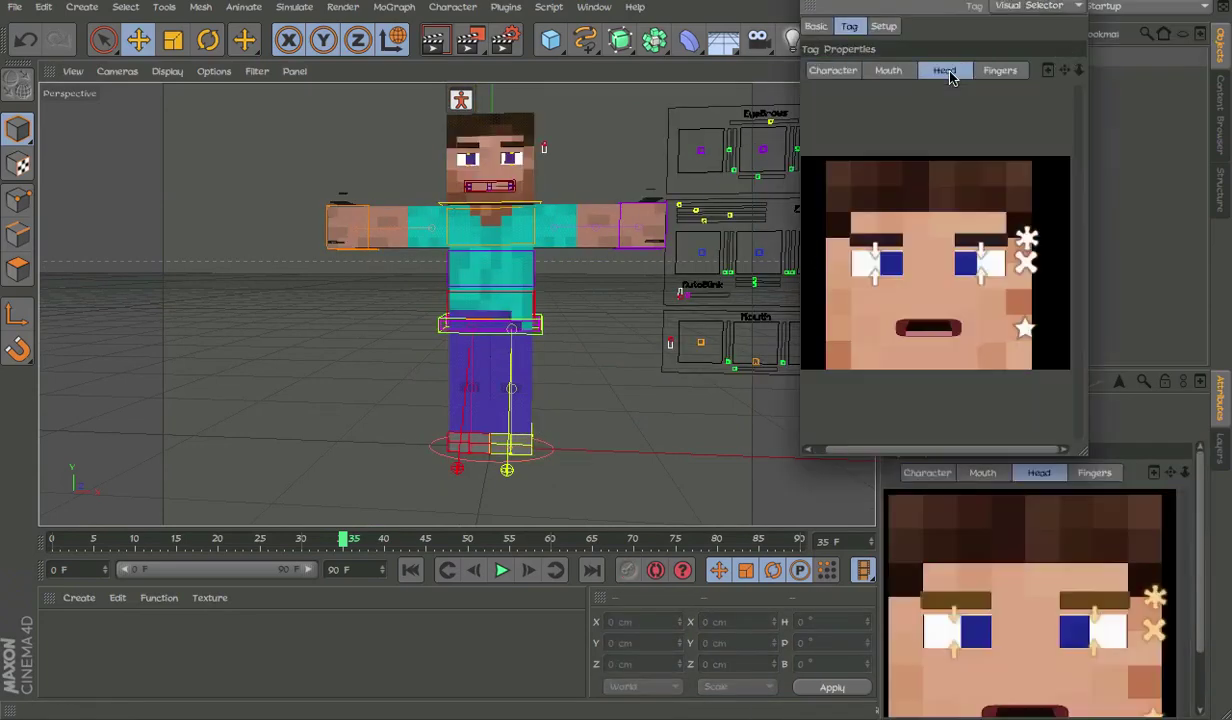
click(883, 241)
click(898, 72)
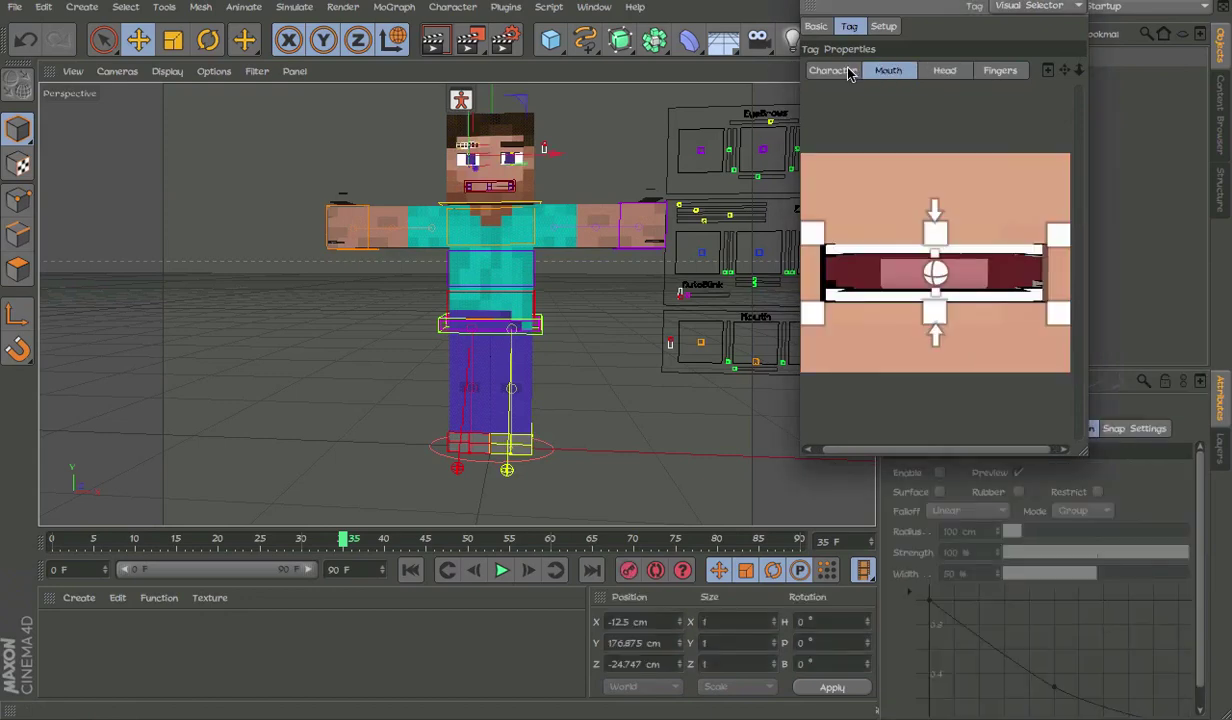
click(848, 72)
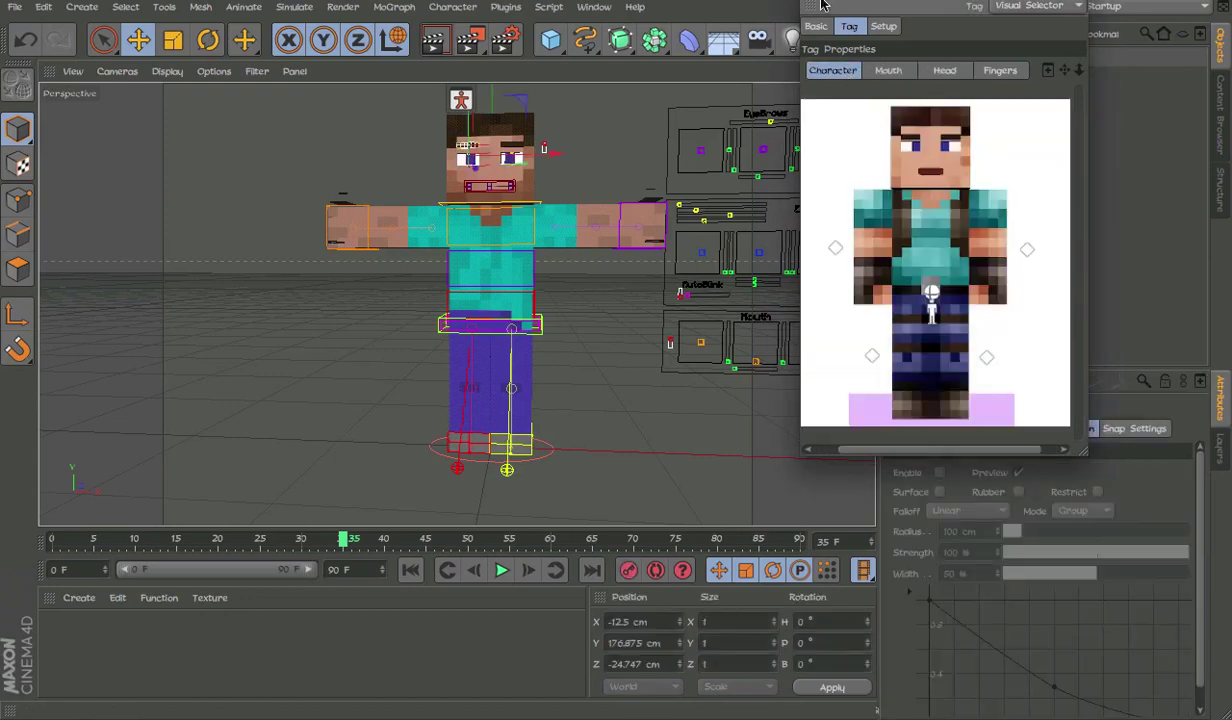
click(820, 6)
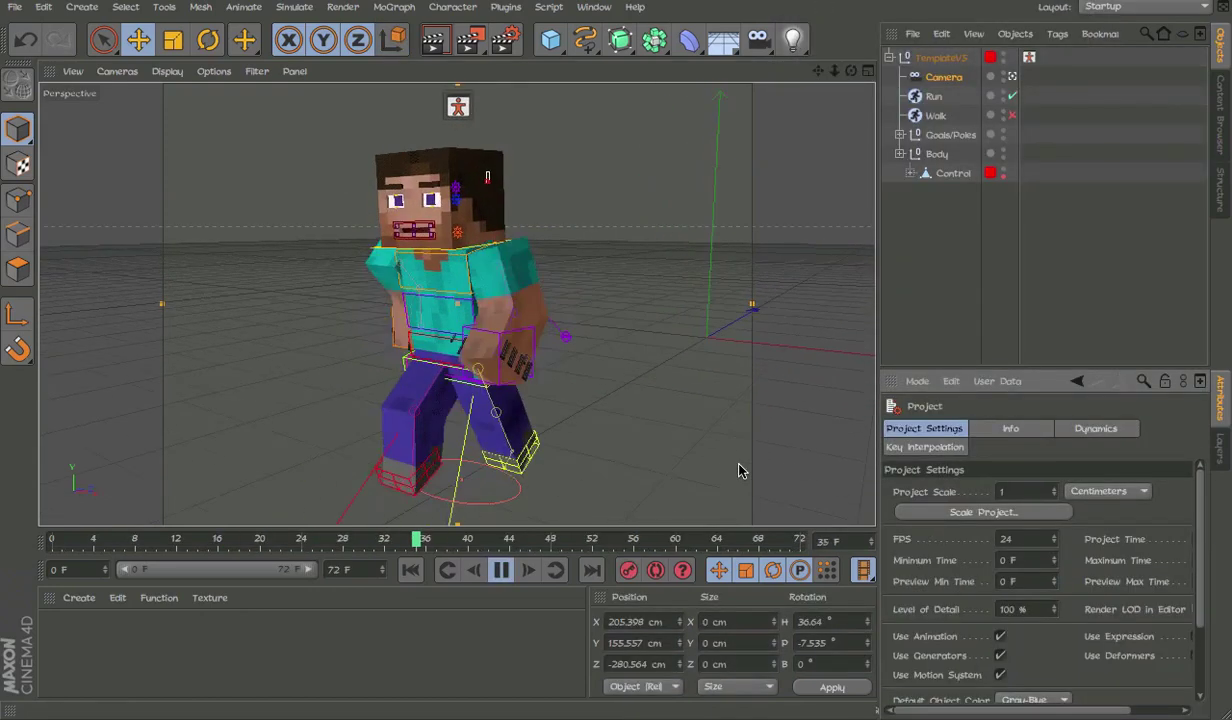
Move the left arm goal outward and back in while the Run motion plays
click(530, 331)
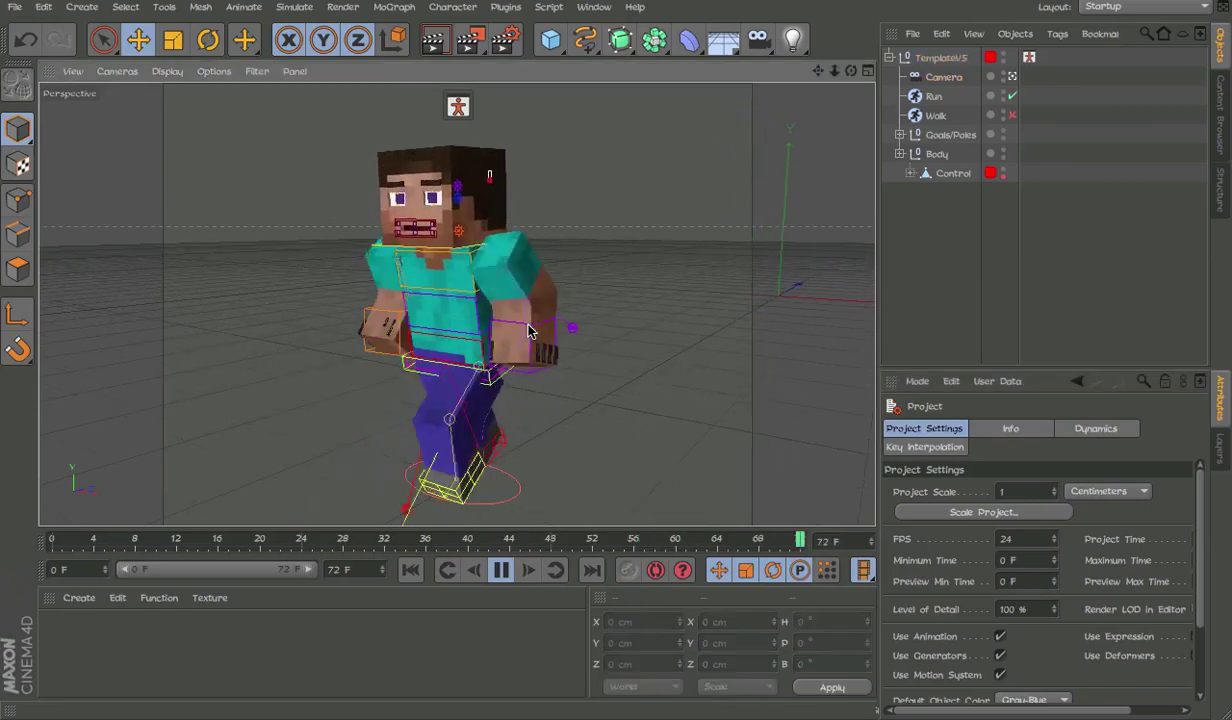
click(550, 334)
drag(571, 332, 628, 266)
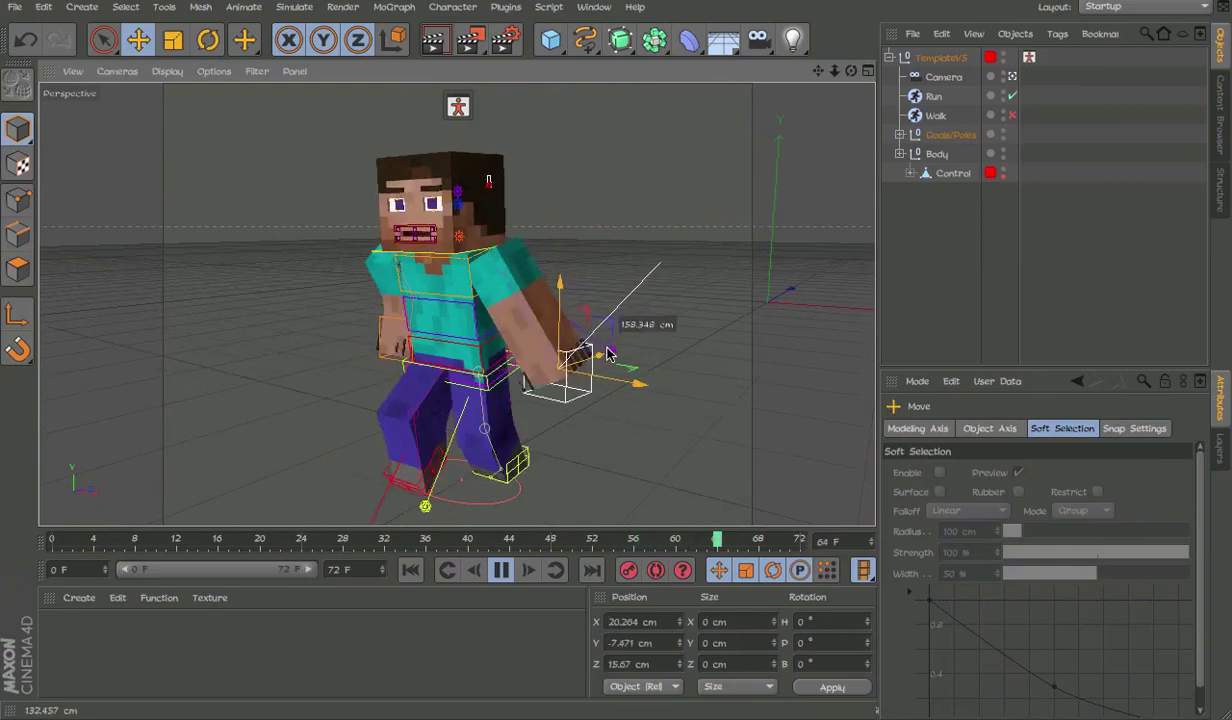
drag(615, 341, 590, 350)
Tilt the upper body forward by rotating the hip control to a pitch of about 28° during the Run motion
click(512, 437)
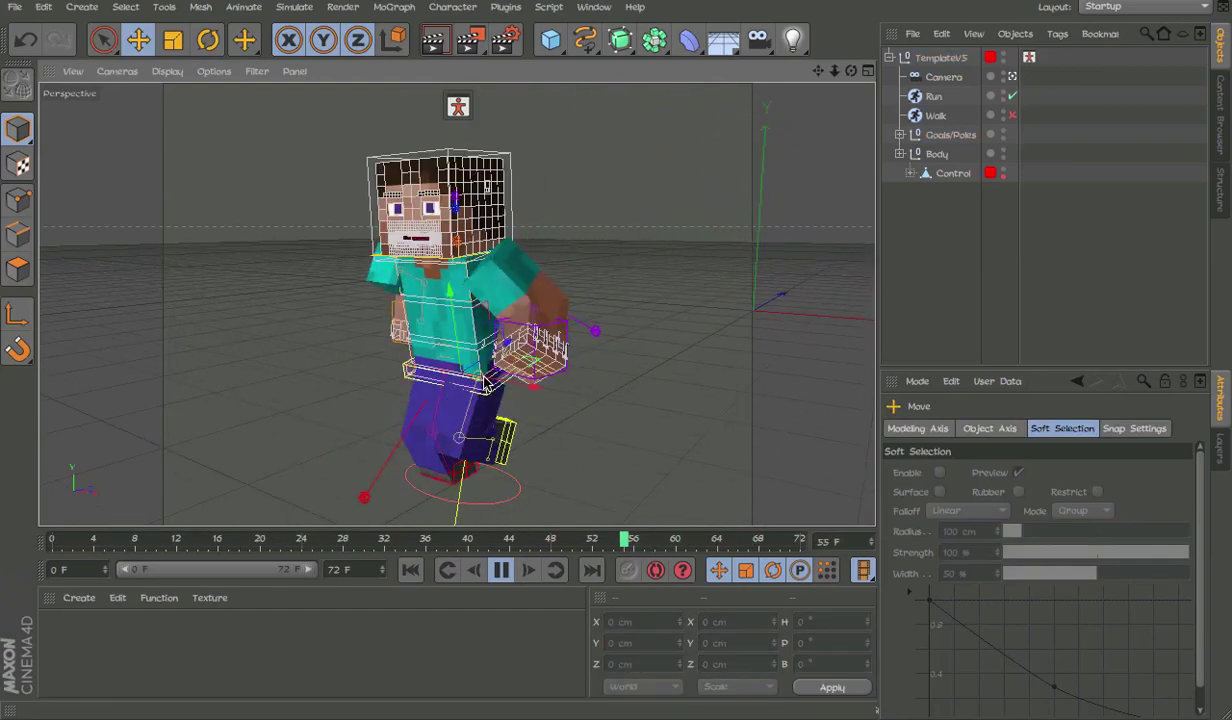
click(487, 385)
key(r)
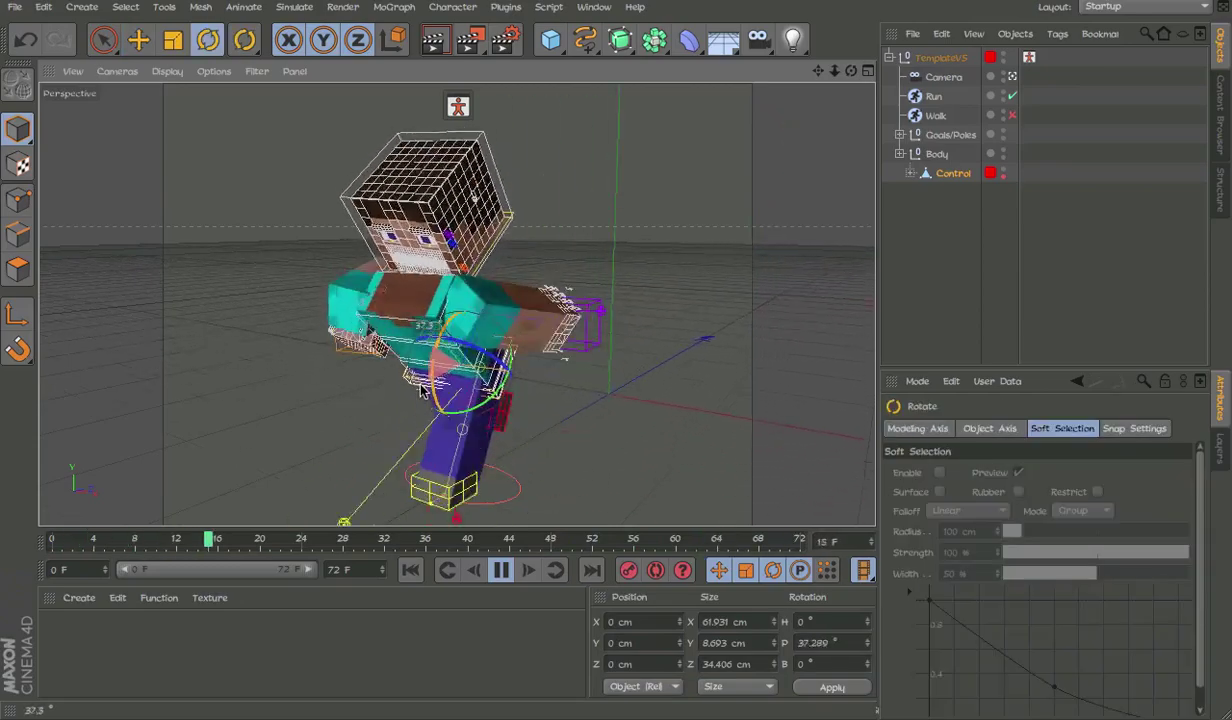
Move the Head control forward to Z about -33 cm and lower the hip control to Y about -20 cm
key(e)
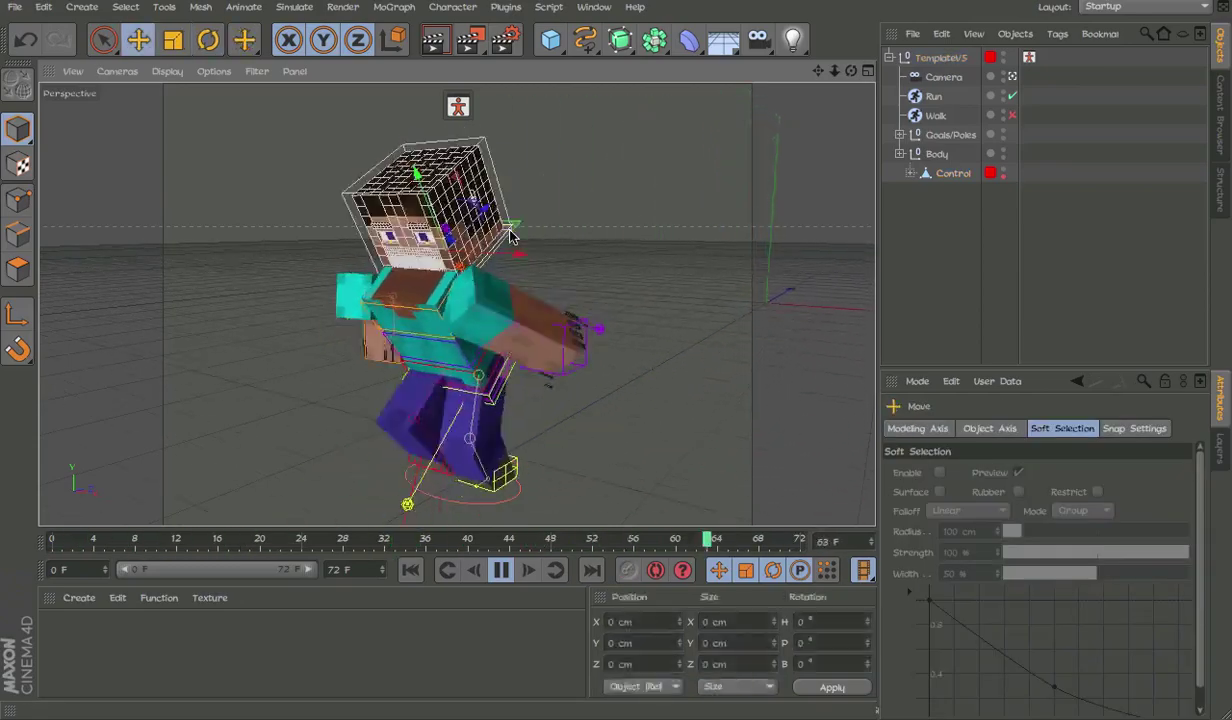
click(462, 188)
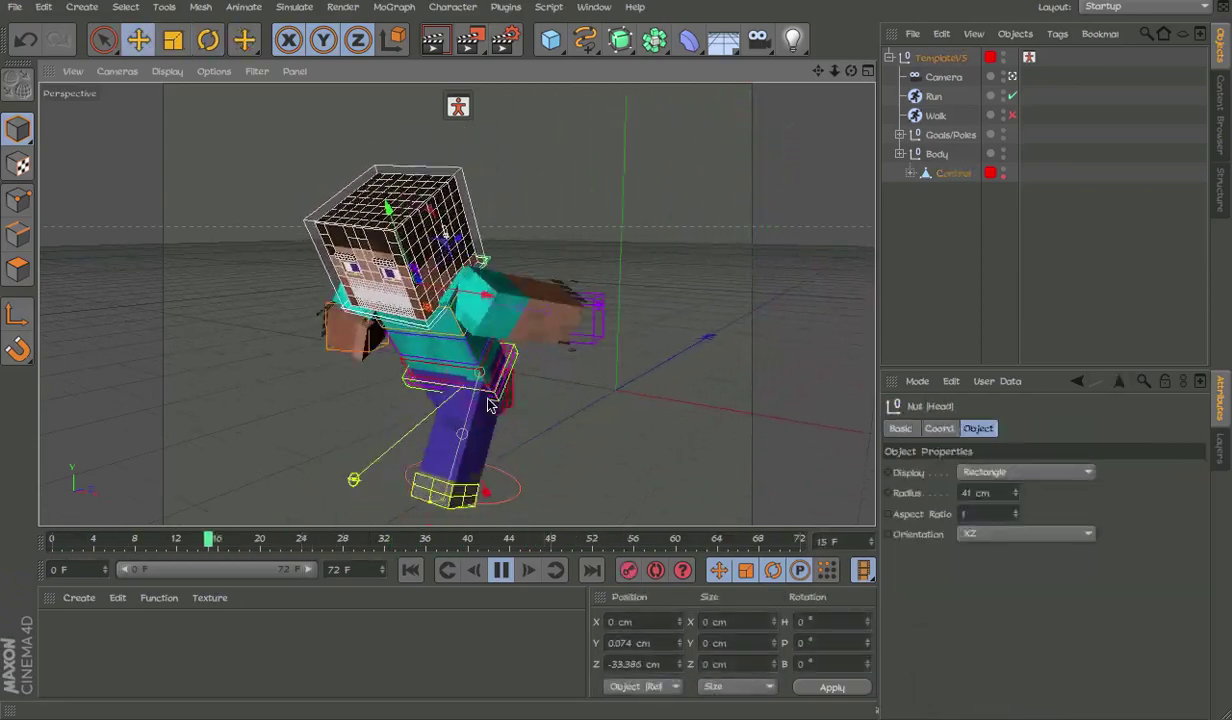
drag(488, 399, 460, 372)
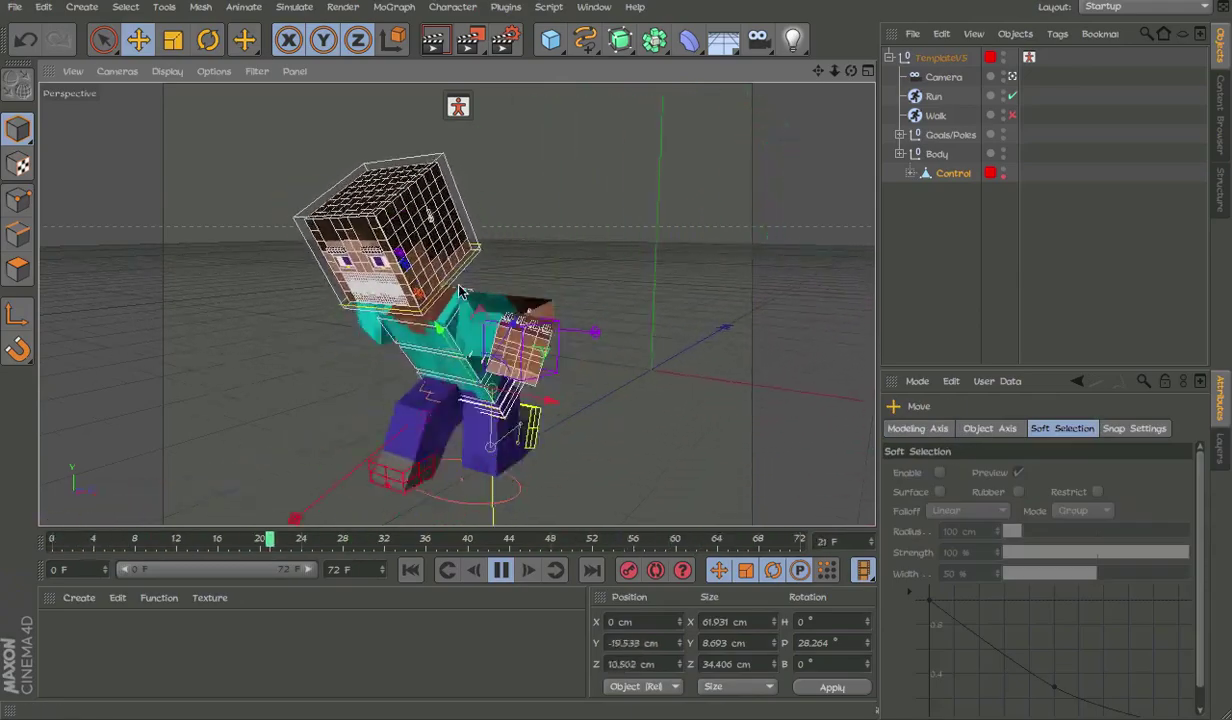
click(480, 259)
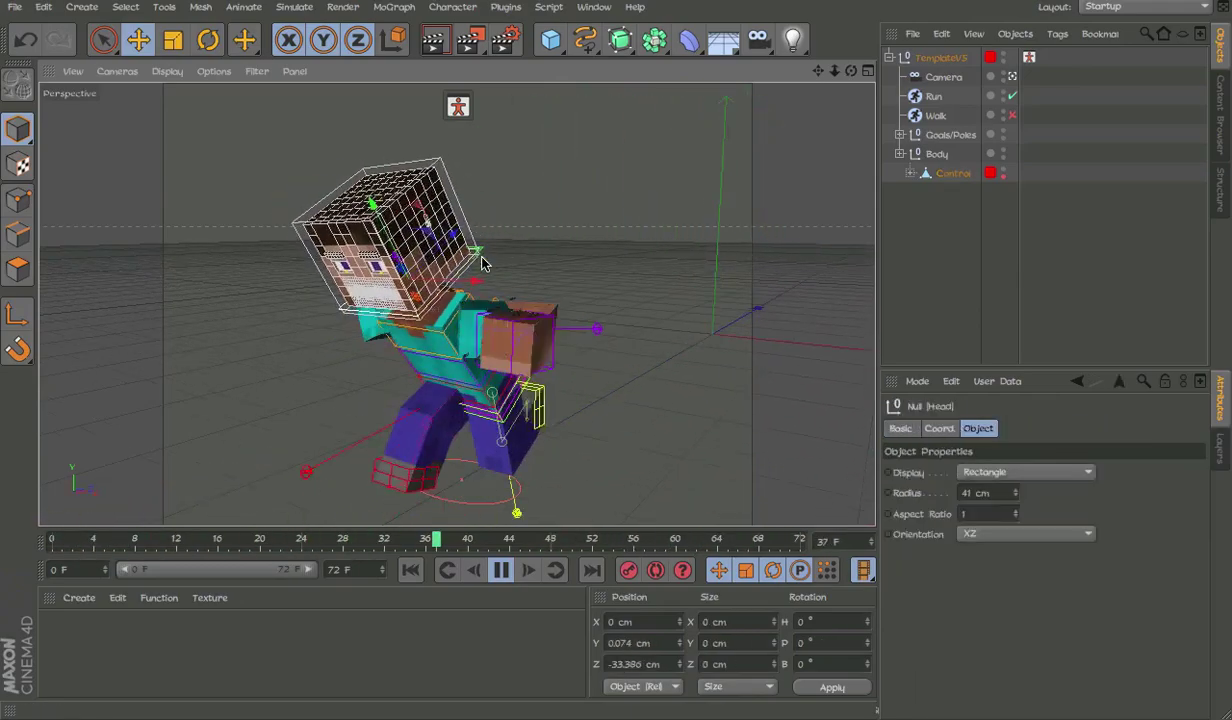
Lower the left arm goal to Y about -27 cm and the right arm goal to Y about -25 cm, and clear the selection
click(556, 335)
drag(556, 336, 612, 377)
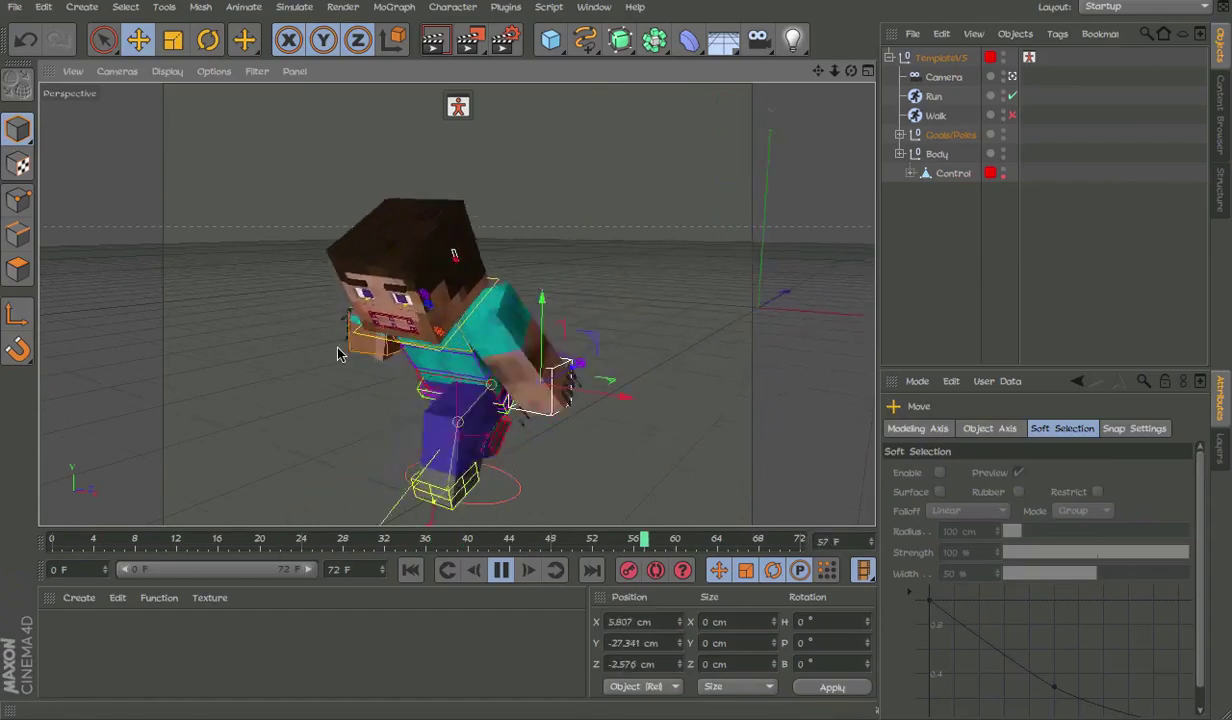
click(368, 344)
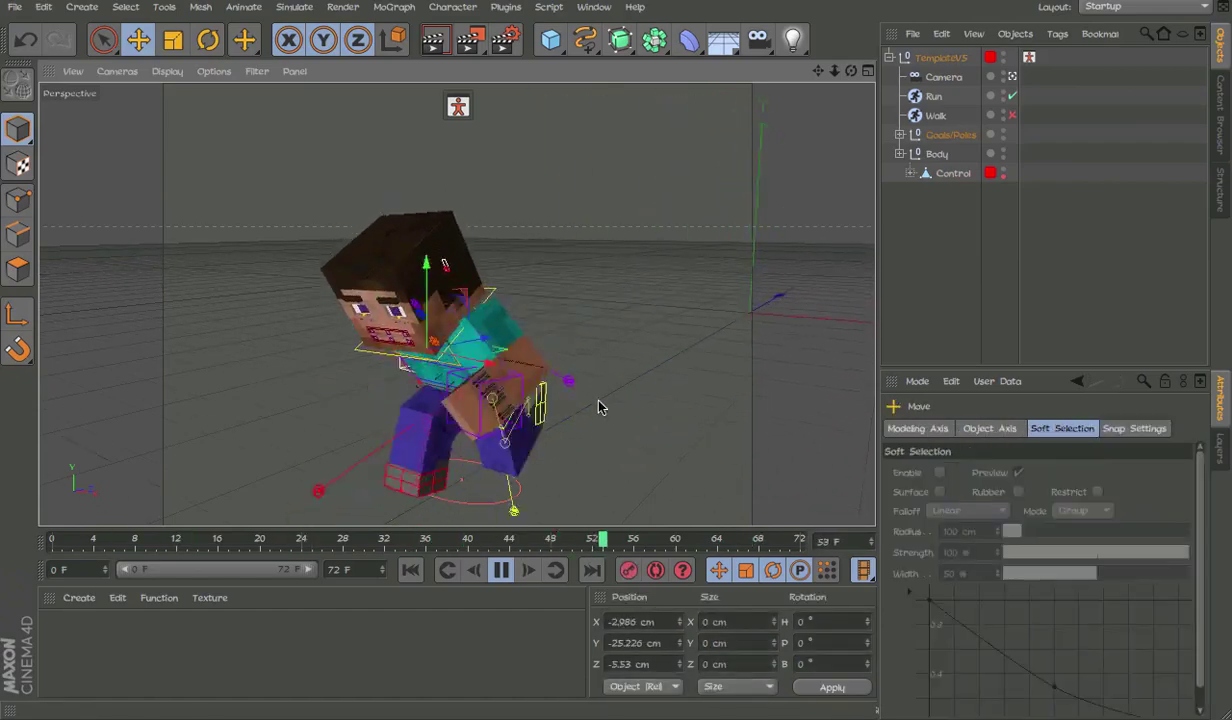
click(947, 318)
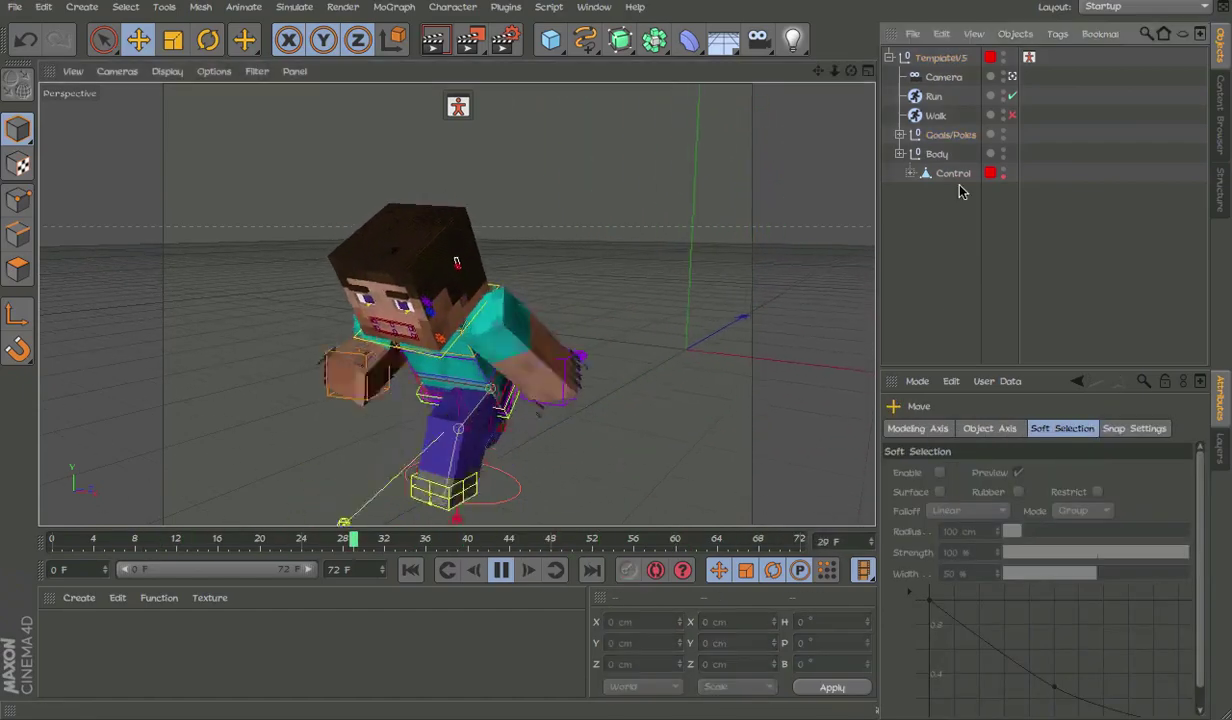
Enable the Walk motion in place of Run on the TemplateV5 rig
click(1013, 116)
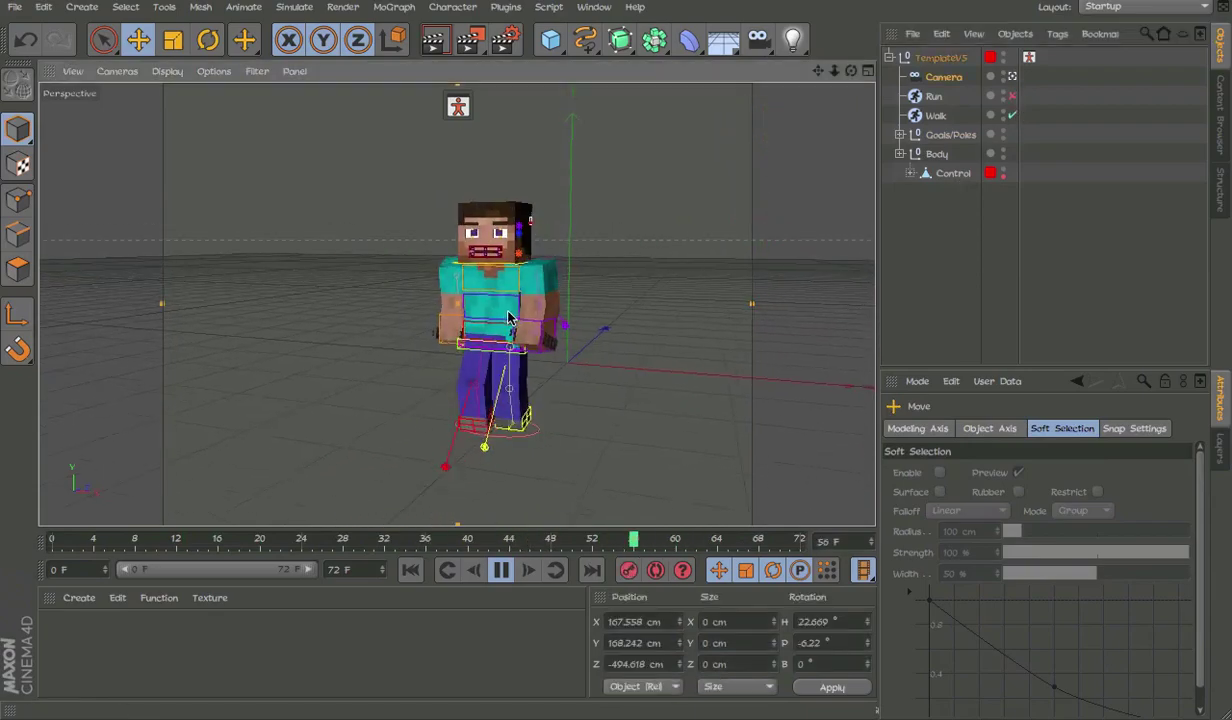
alt+right_drag(512, 316, 577, 316)
alt+drag(577, 316, 512, 317)
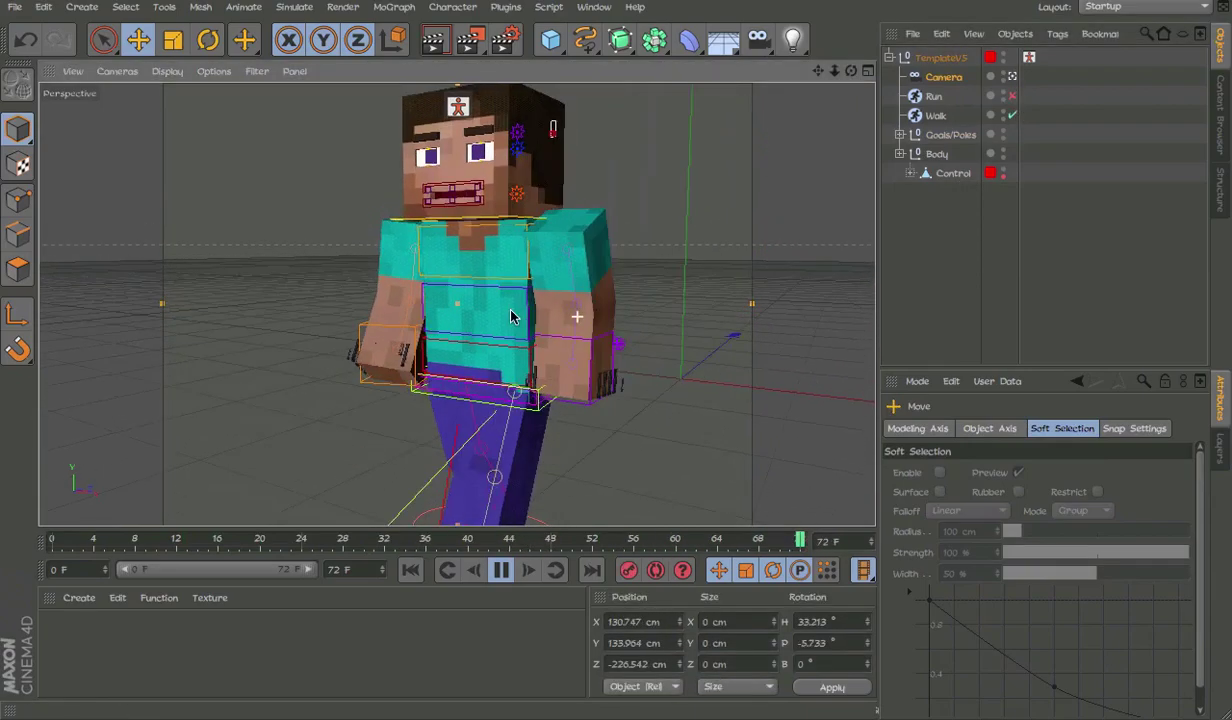
Lower the hip control to Y about -6 cm during the Walk motion, and clear the selection
click(561, 360)
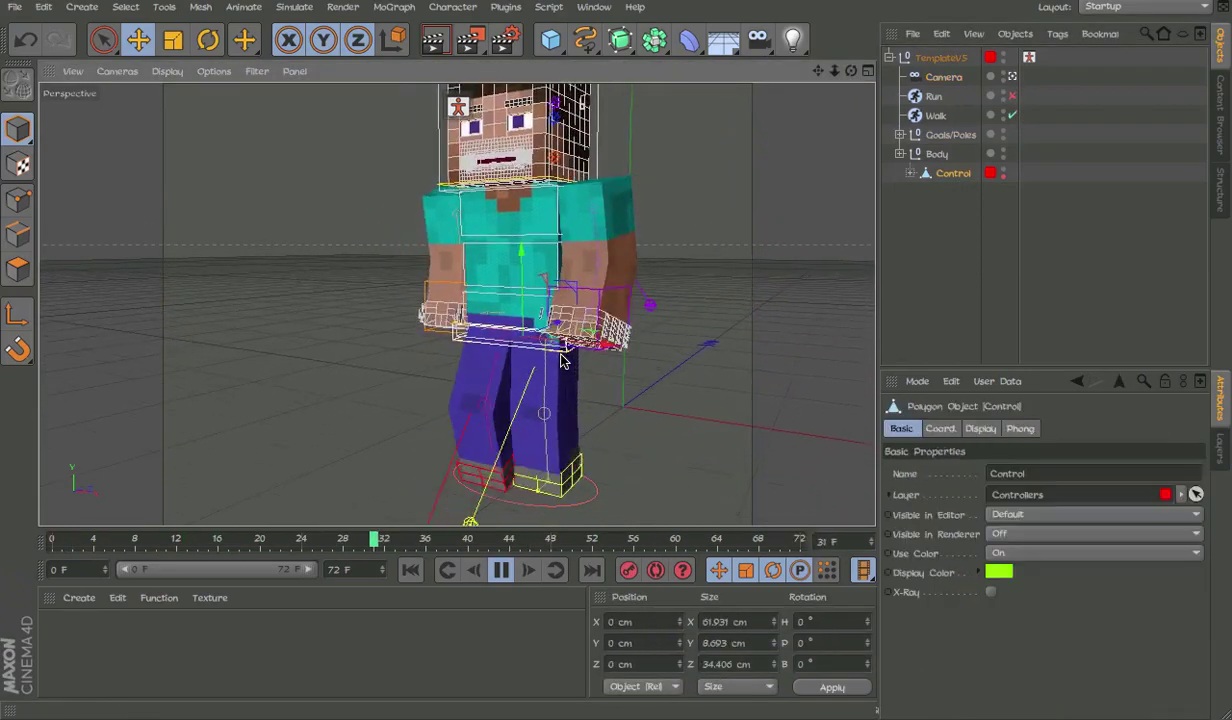
shift+click(548, 185)
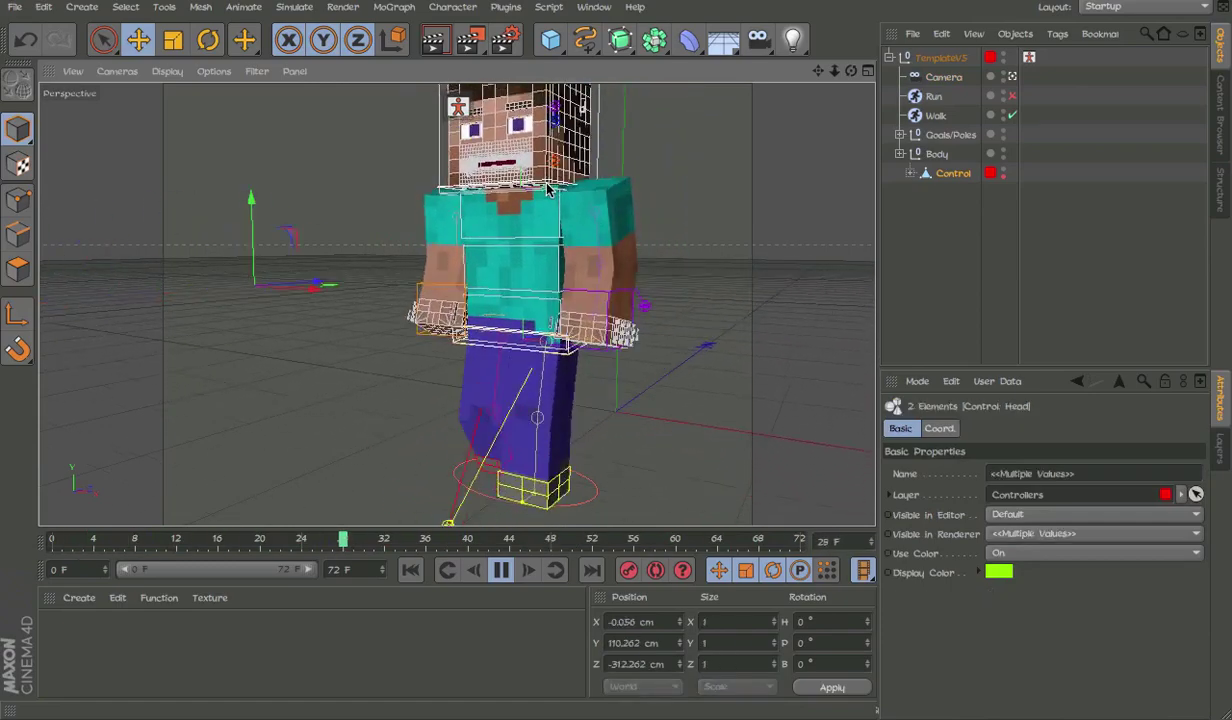
click(621, 387)
click(569, 359)
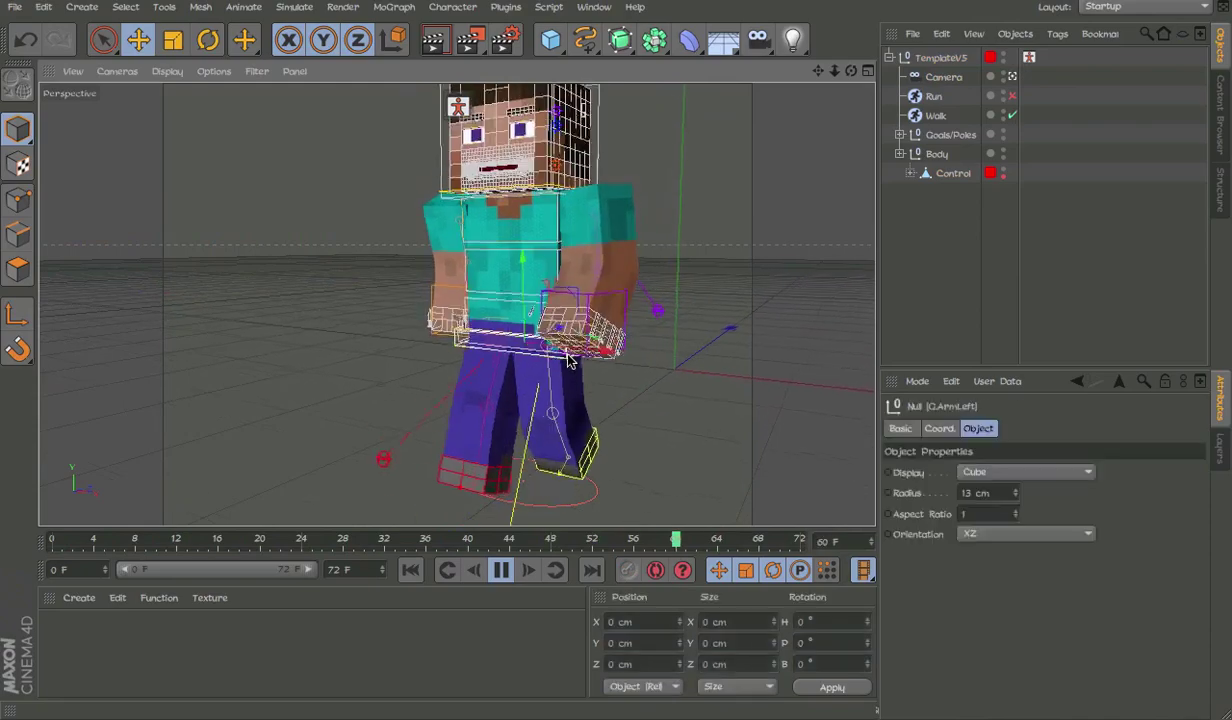
click(565, 355)
mouse_move(525, 320)
mouse_down()
mouse_move(525, 354)
mouse_move(525, 337)
mouse_up()
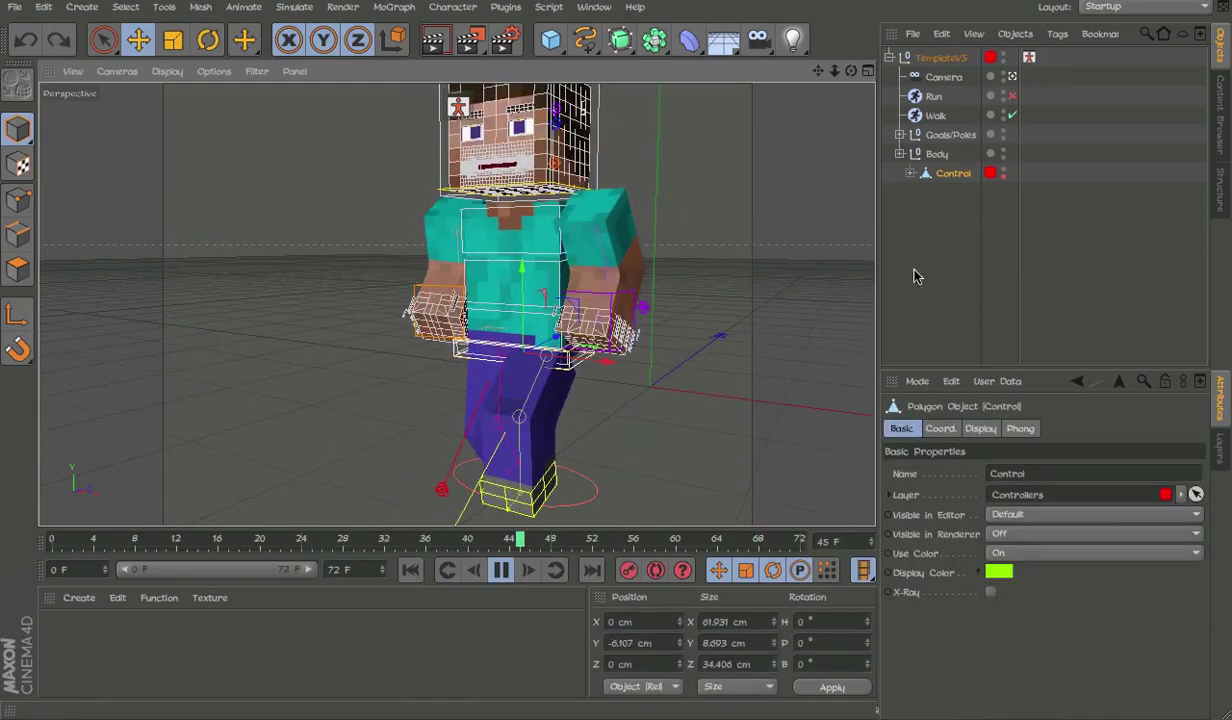
click(914, 271)
click(716, 0)
mouse_move(690, 0)
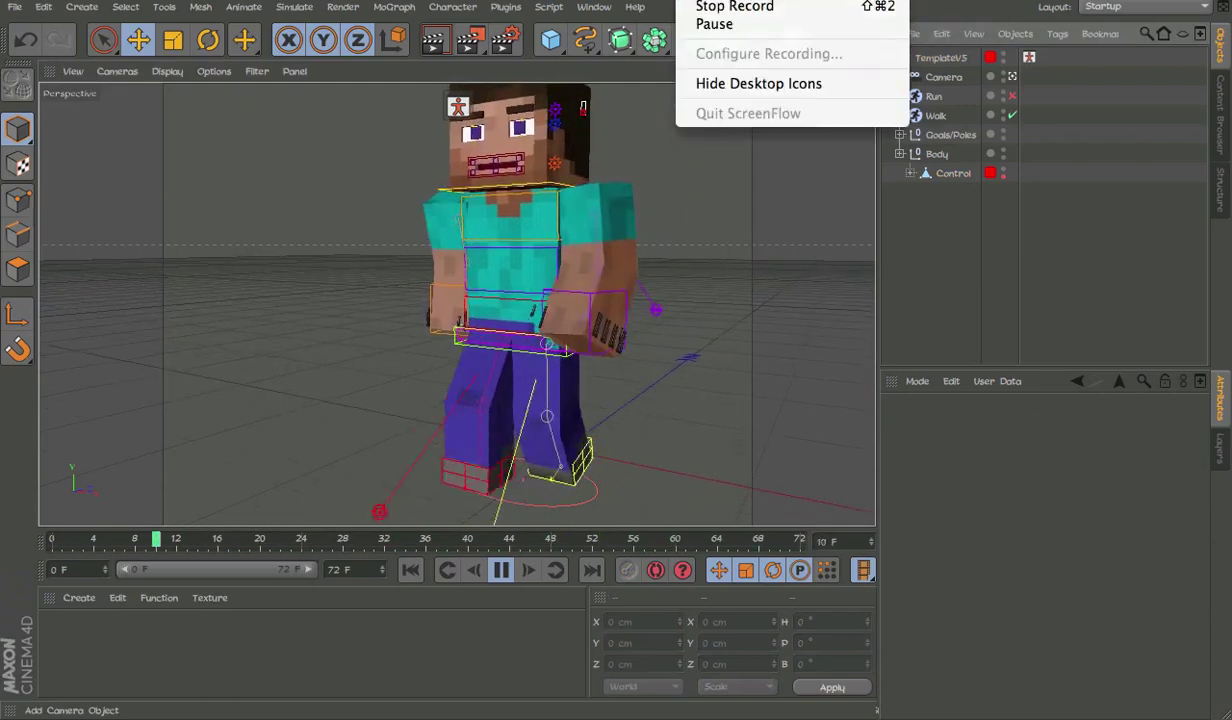
click(735, 6)
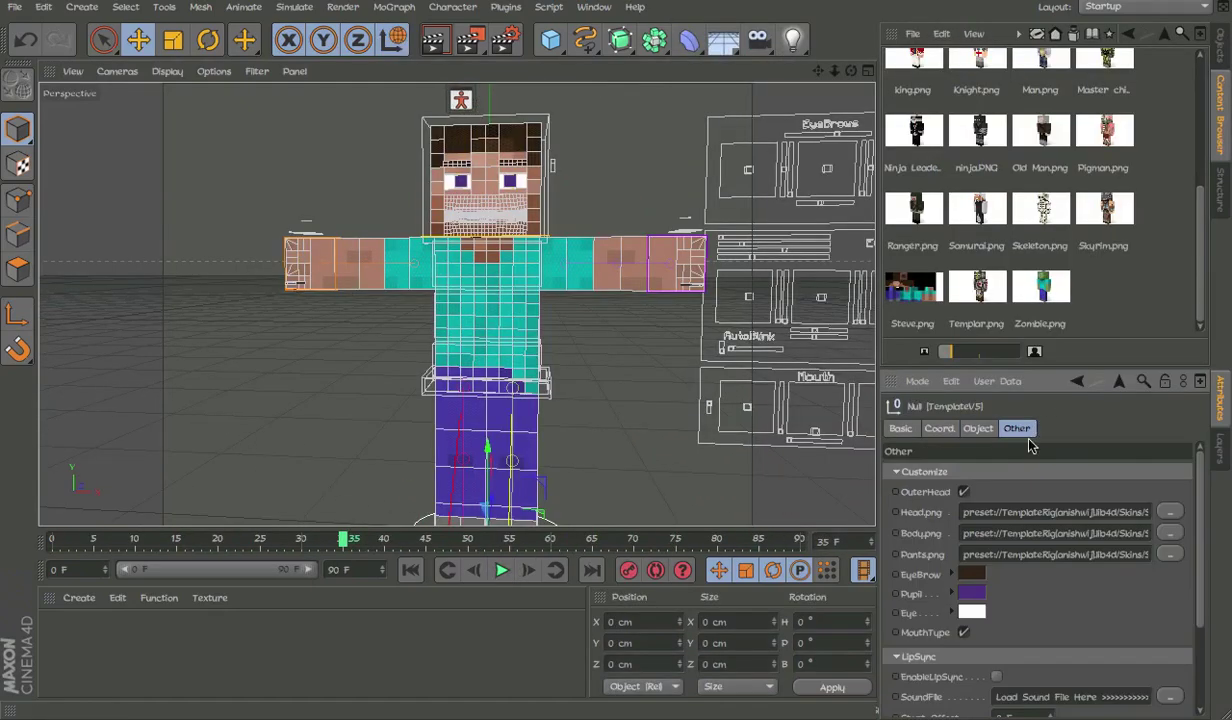
Assign the Zombie.png skin to the rig's head, Templar.png to the body and Skeleton.png to the pants
drag(1060, 296, 1034, 541)
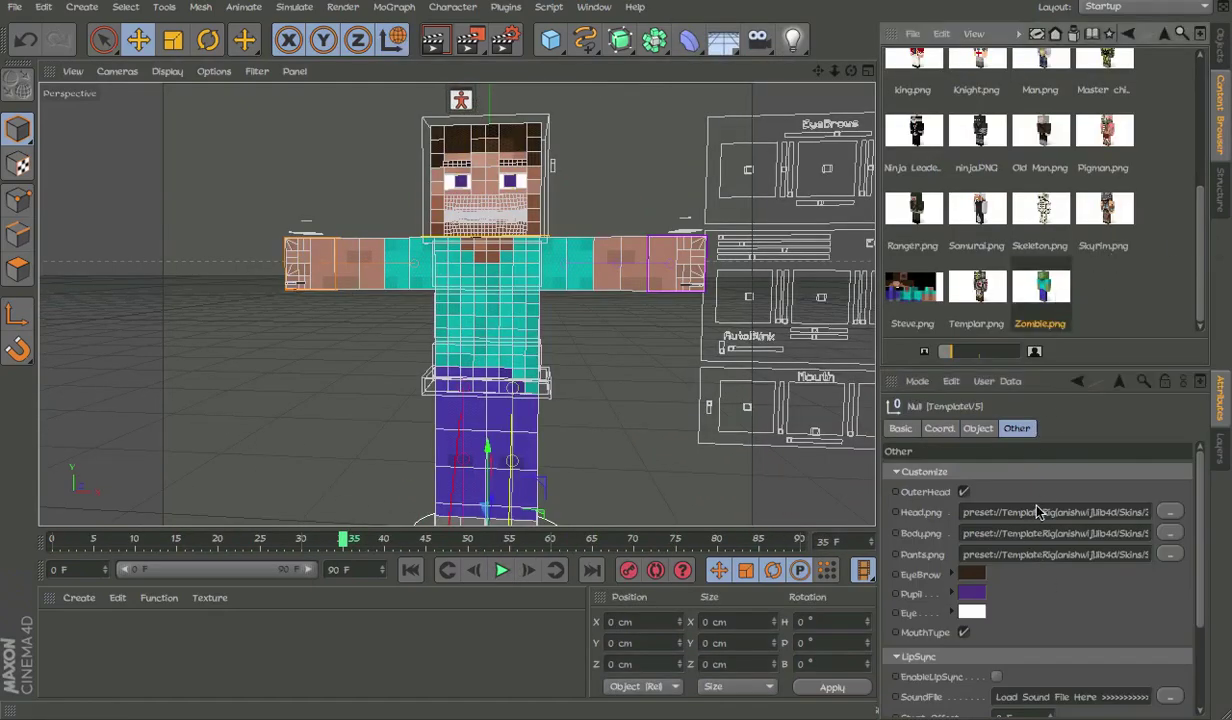
drag(981, 303, 997, 480)
drag(1005, 534, 1005, 534)
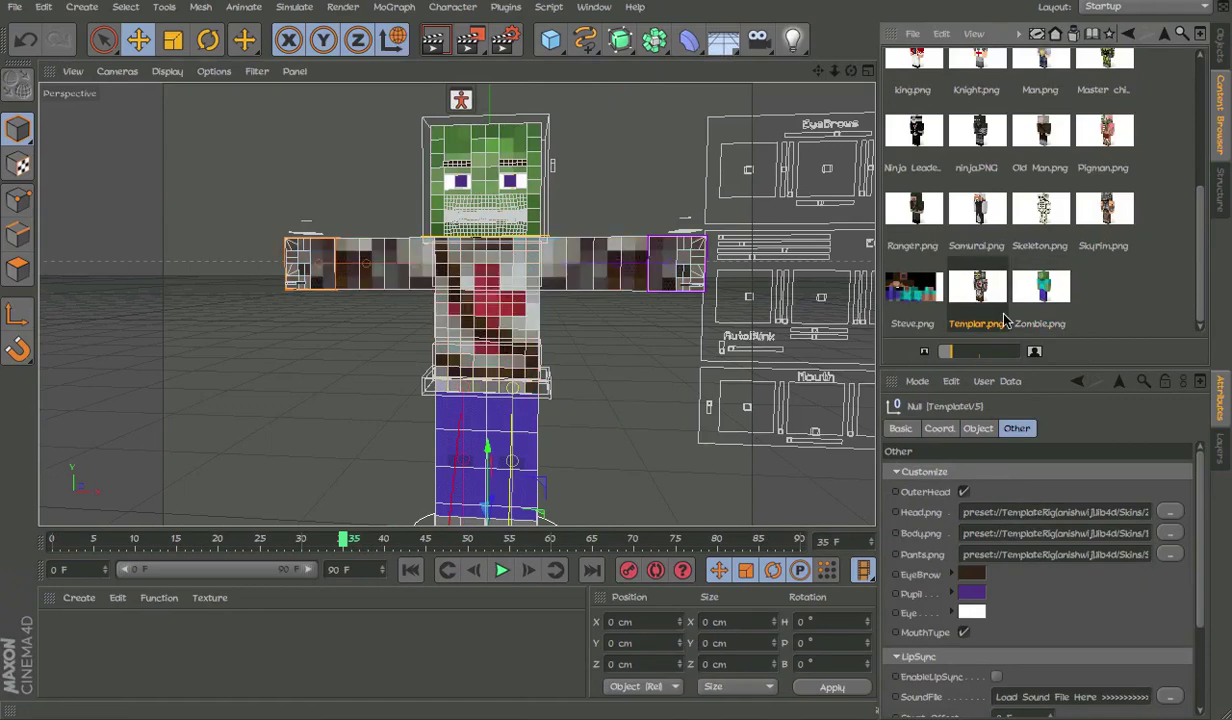
drag(1022, 228, 1070, 553)
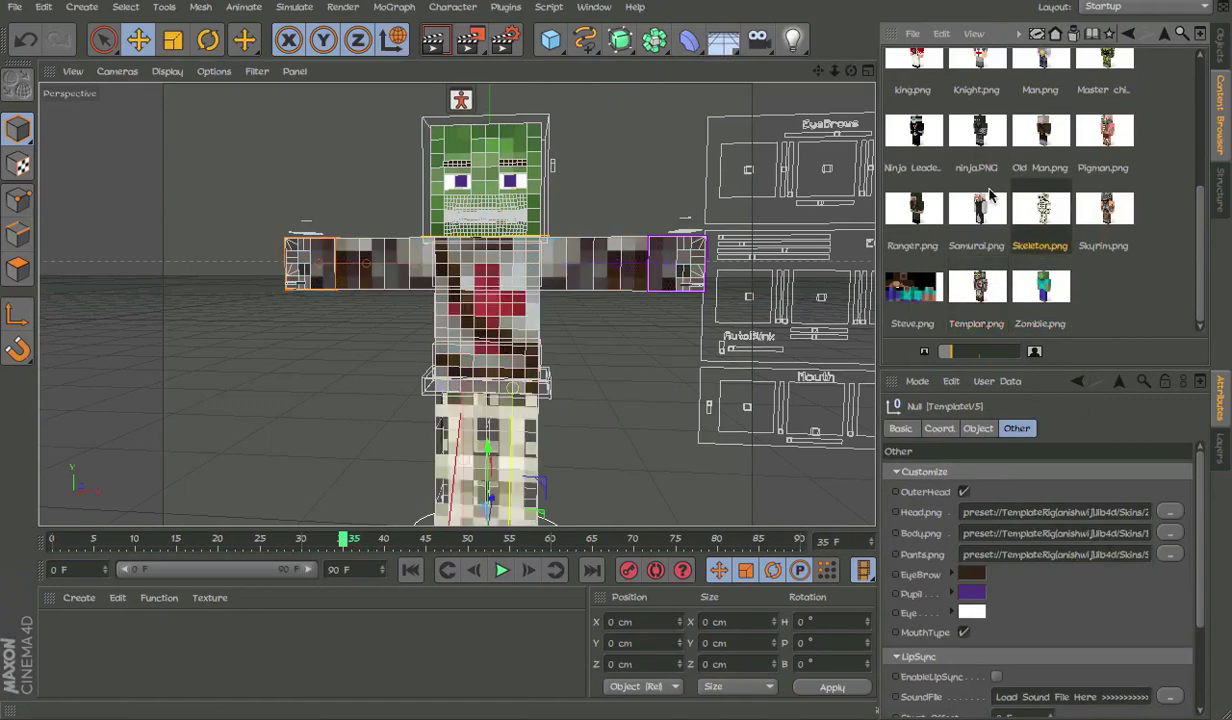
drag(1112, 152, 1058, 514)
Assign the Steve.png skin to the rig's head, body and pants textures
scroll(1026, 142, up, 10)
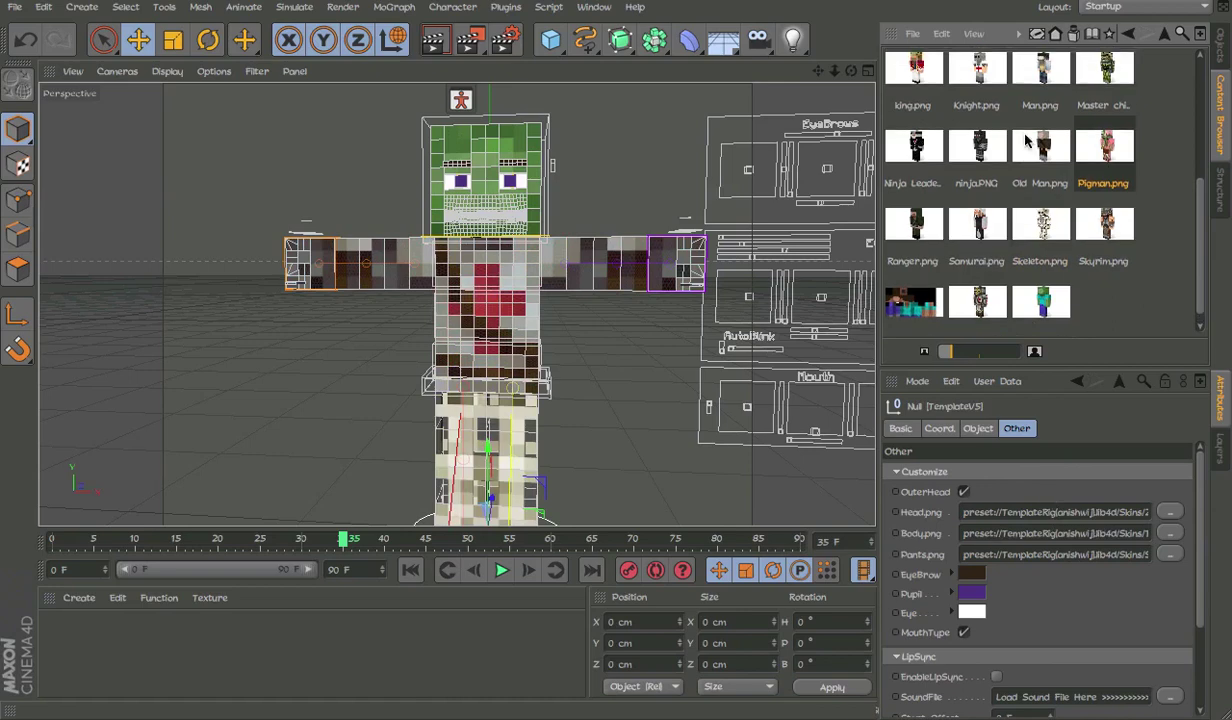
scroll(1035, 235, down, 5)
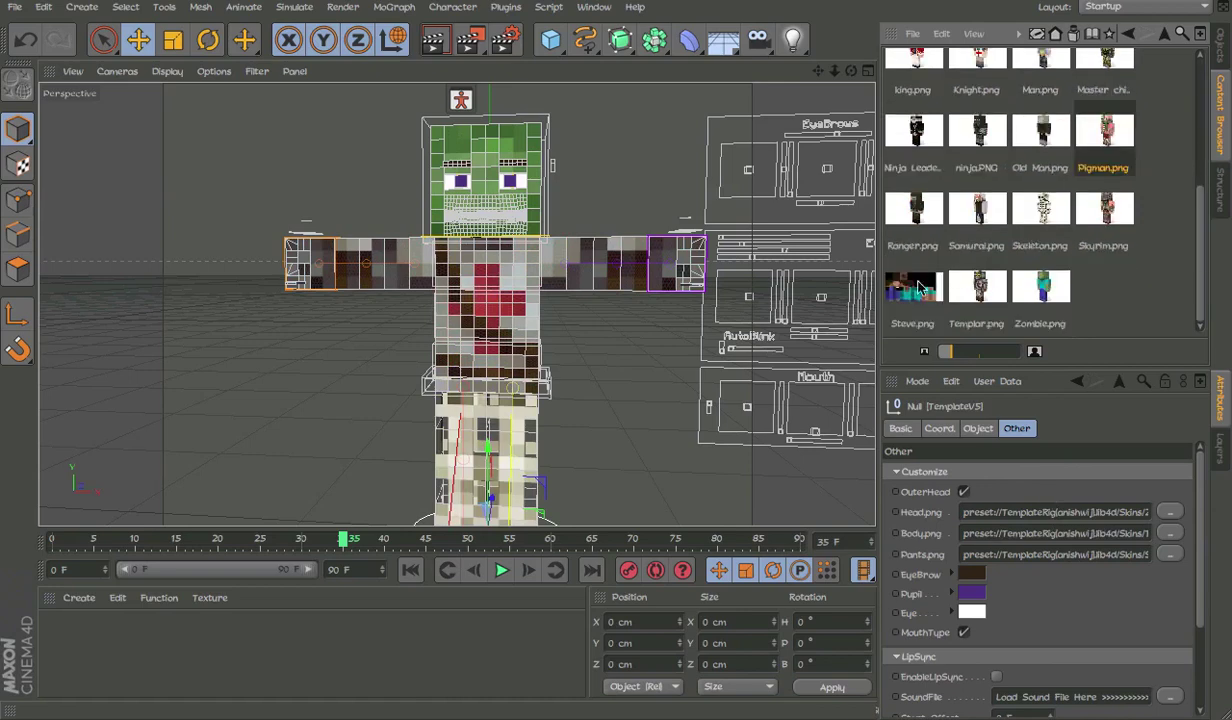
drag(912, 287, 995, 533)
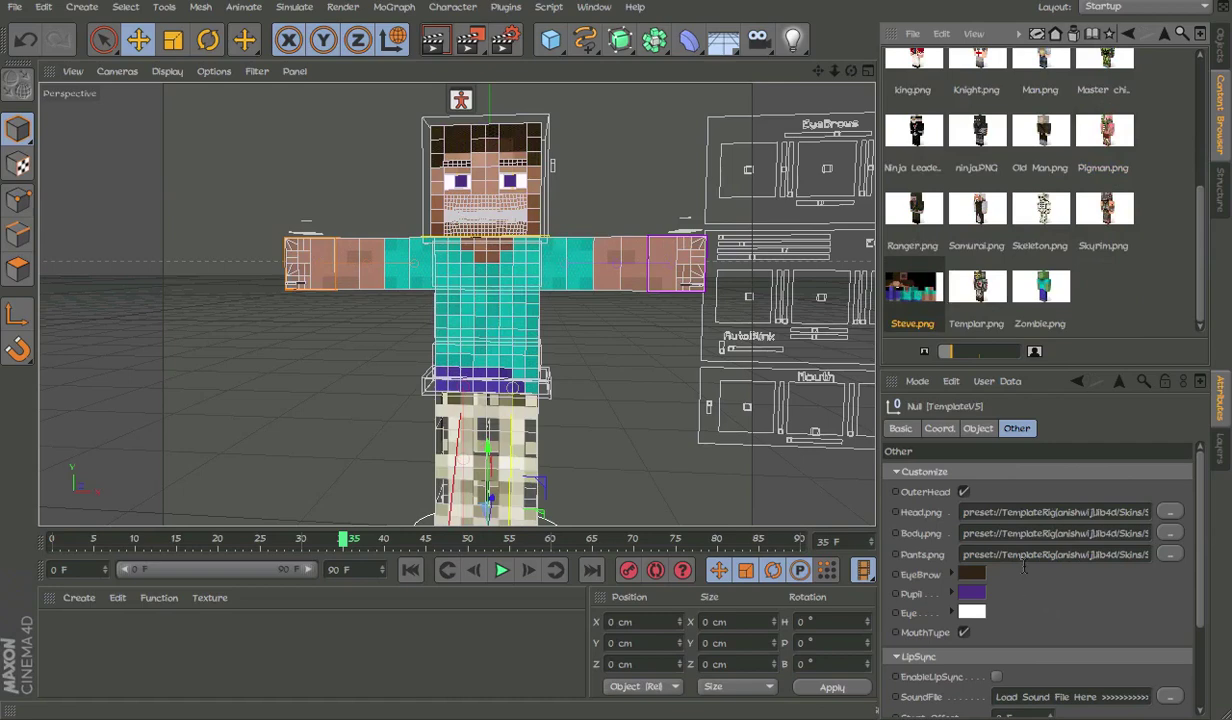
scroll(998, 177, up, 5)
Assign the Adventurer skin to the rig's head, body and pants textures
drag(919, 83, 1060, 583)
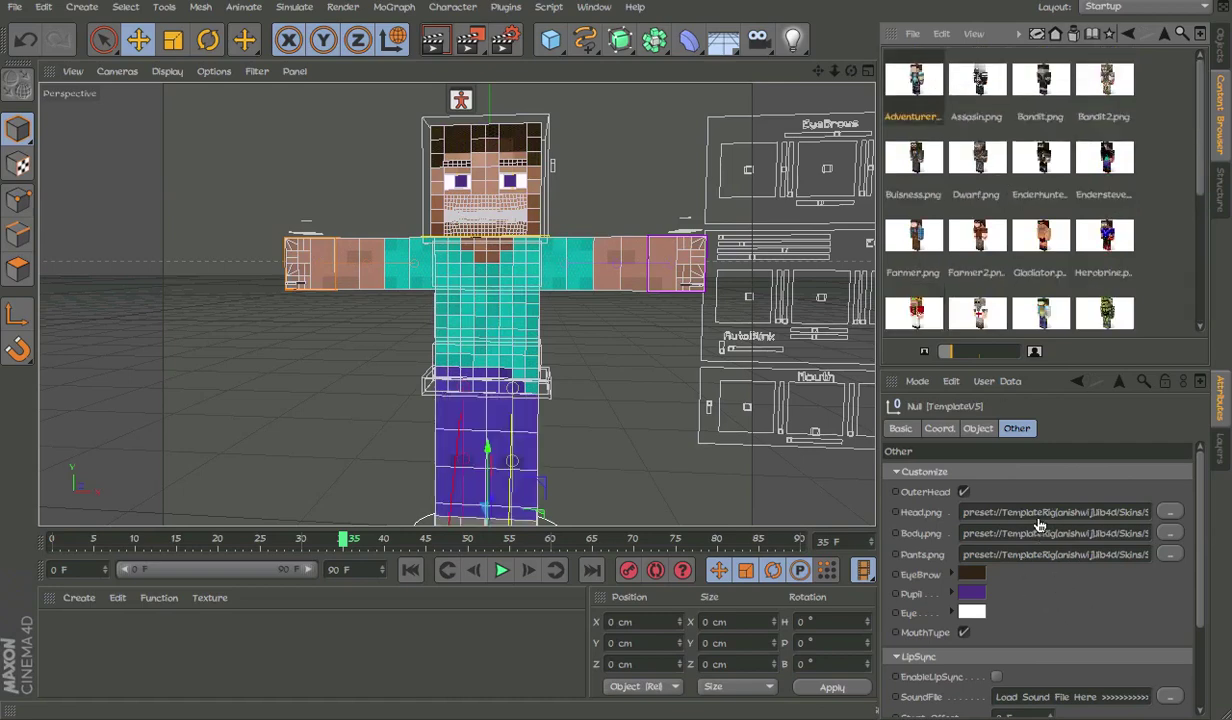
drag(1038, 525, 1002, 511)
drag(911, 95, 1025, 490)
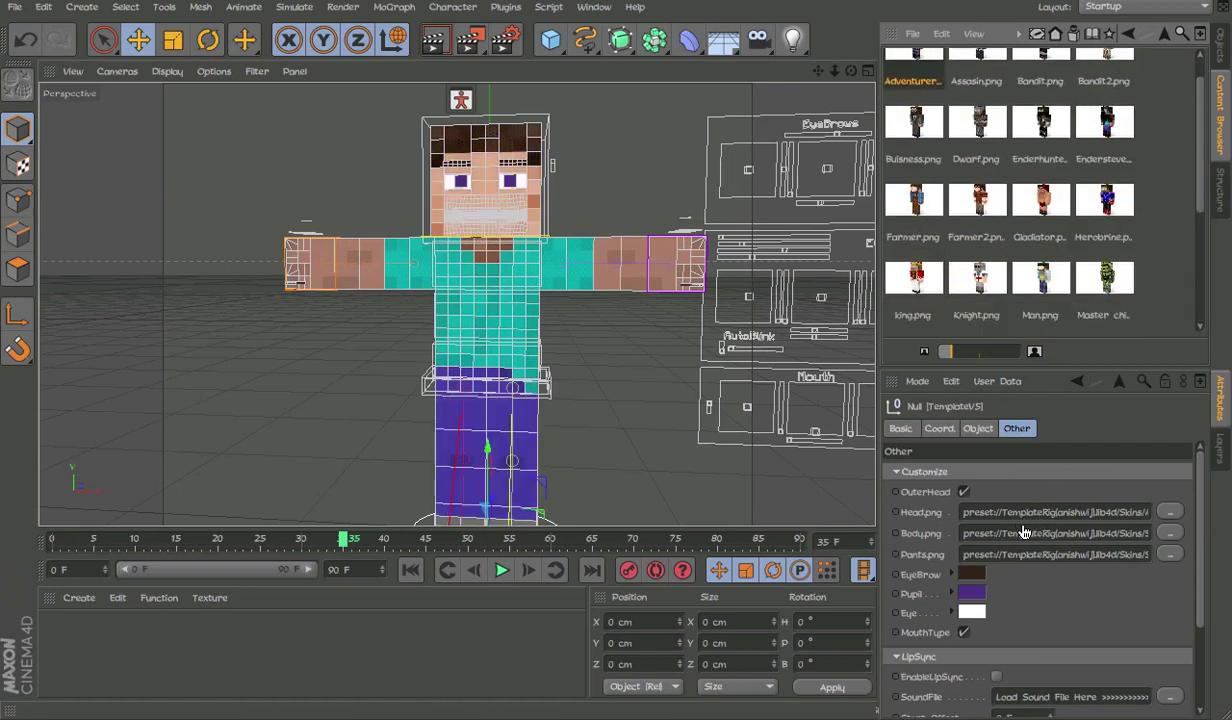
drag(1018, 542, 1018, 537)
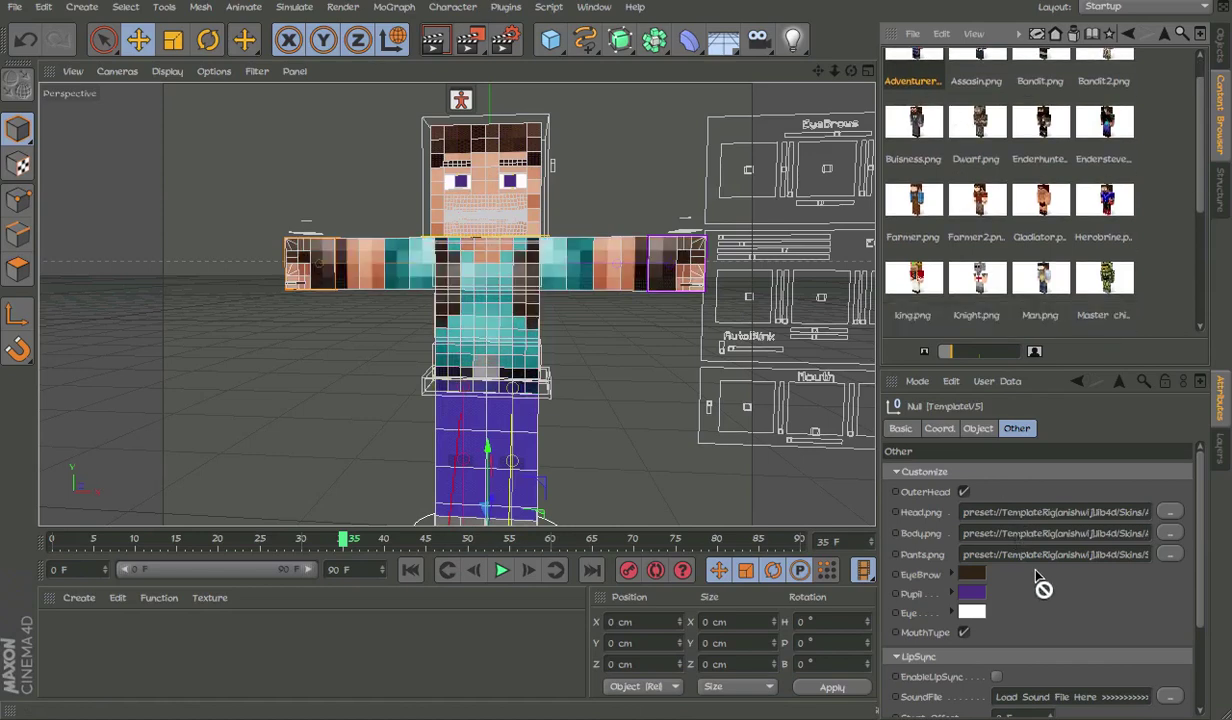
Disable OuterHead on the TemplateV5 rig and set the eyebrow colour to black
scroll(543, 131, up, 5)
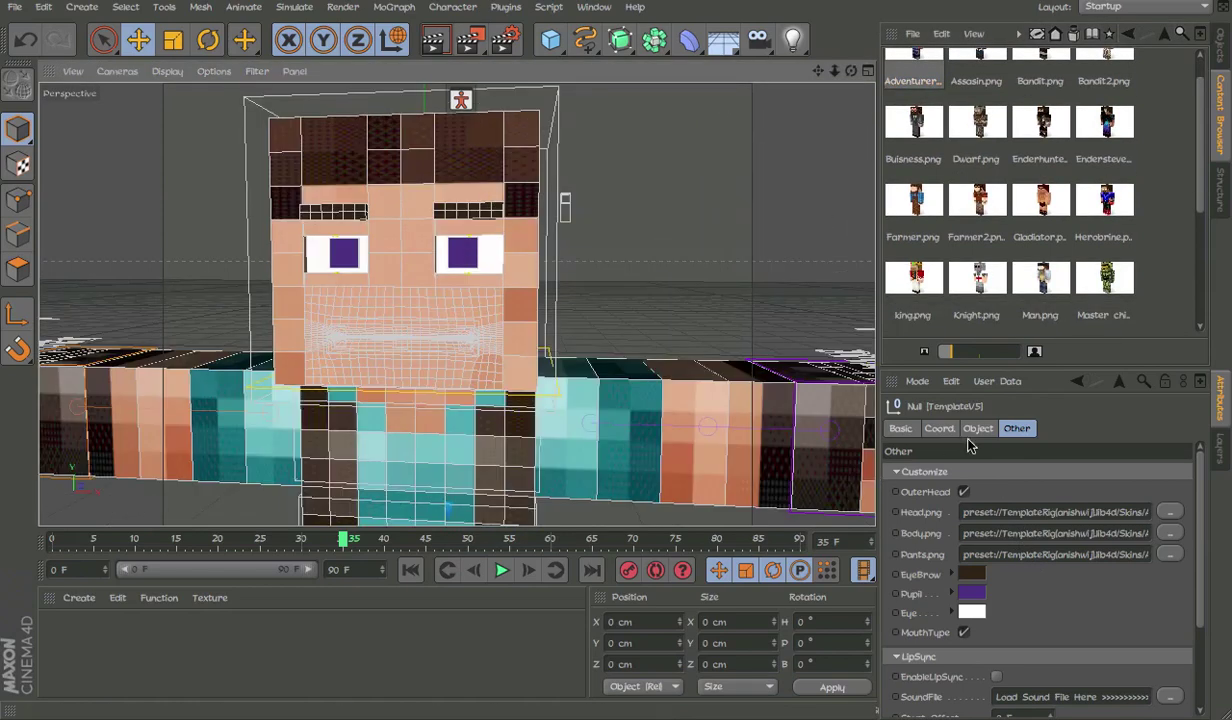
click(961, 490)
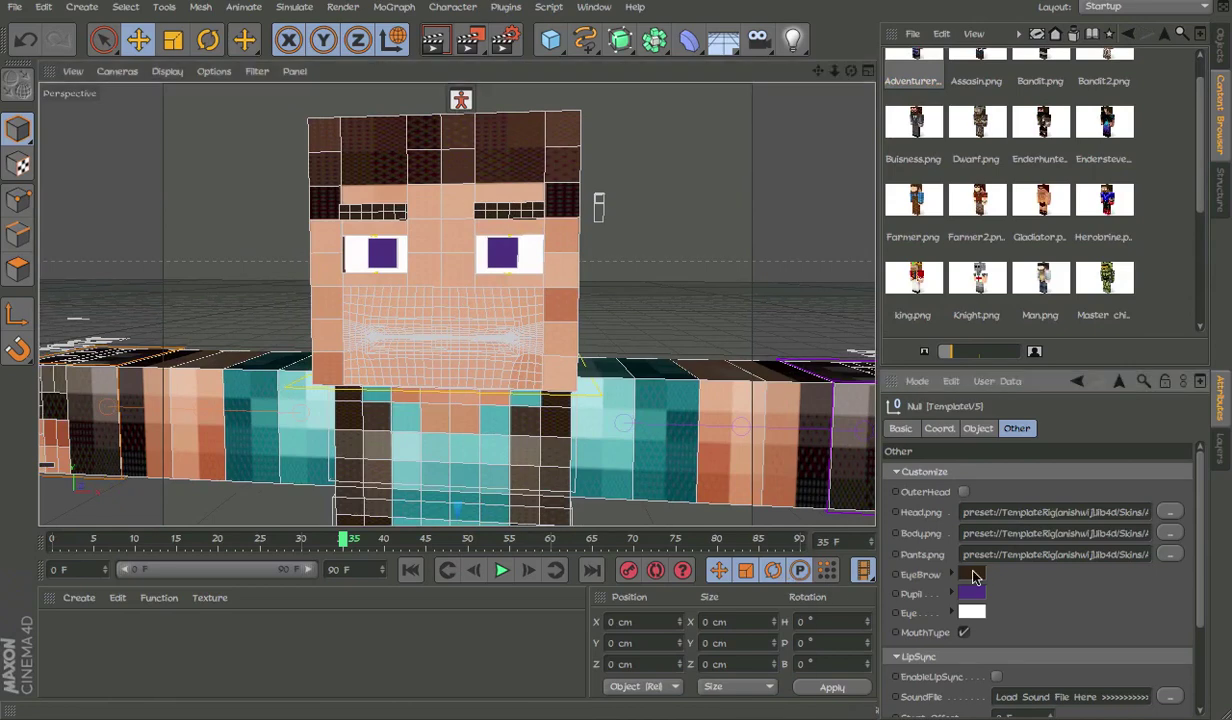
click(970, 574)
drag(968, 577, 1022, 658)
click(1018, 655)
Set the rig's pupil colour to black
click(977, 590)
drag(975, 592, 909, 668)
click(1007, 667)
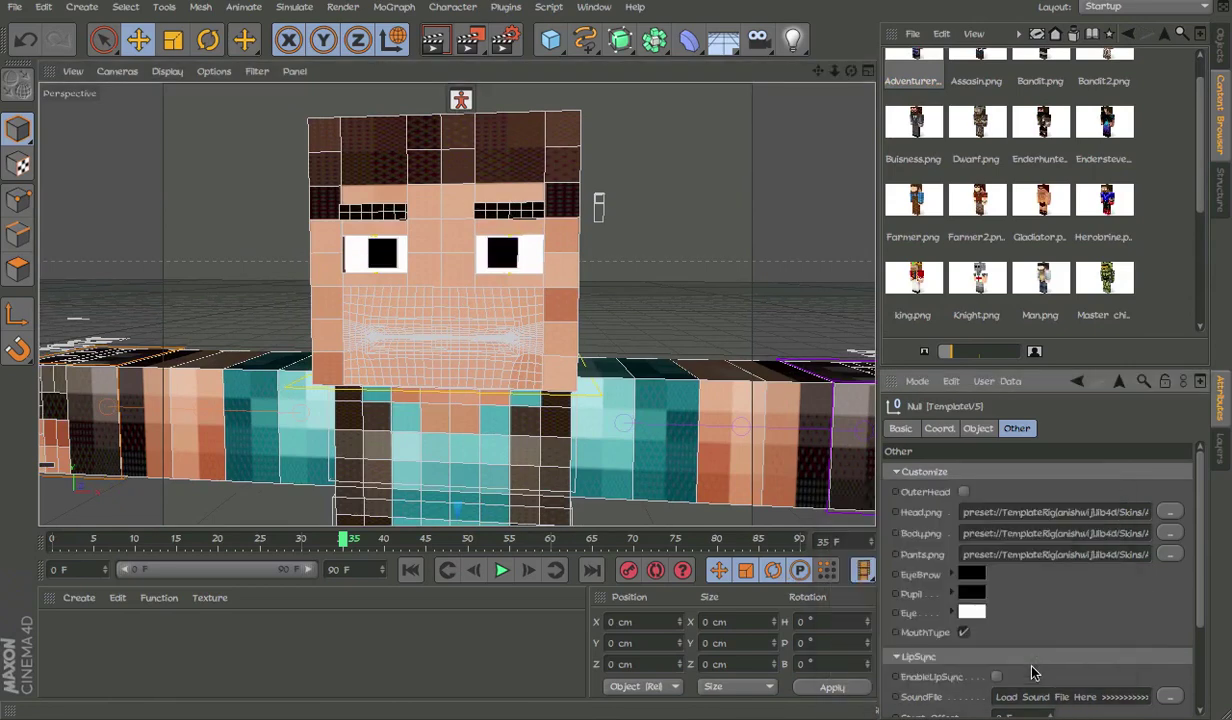
Try a dark red eye colour with RGB values 99, 10, 10
click(962, 610)
click(958, 621)
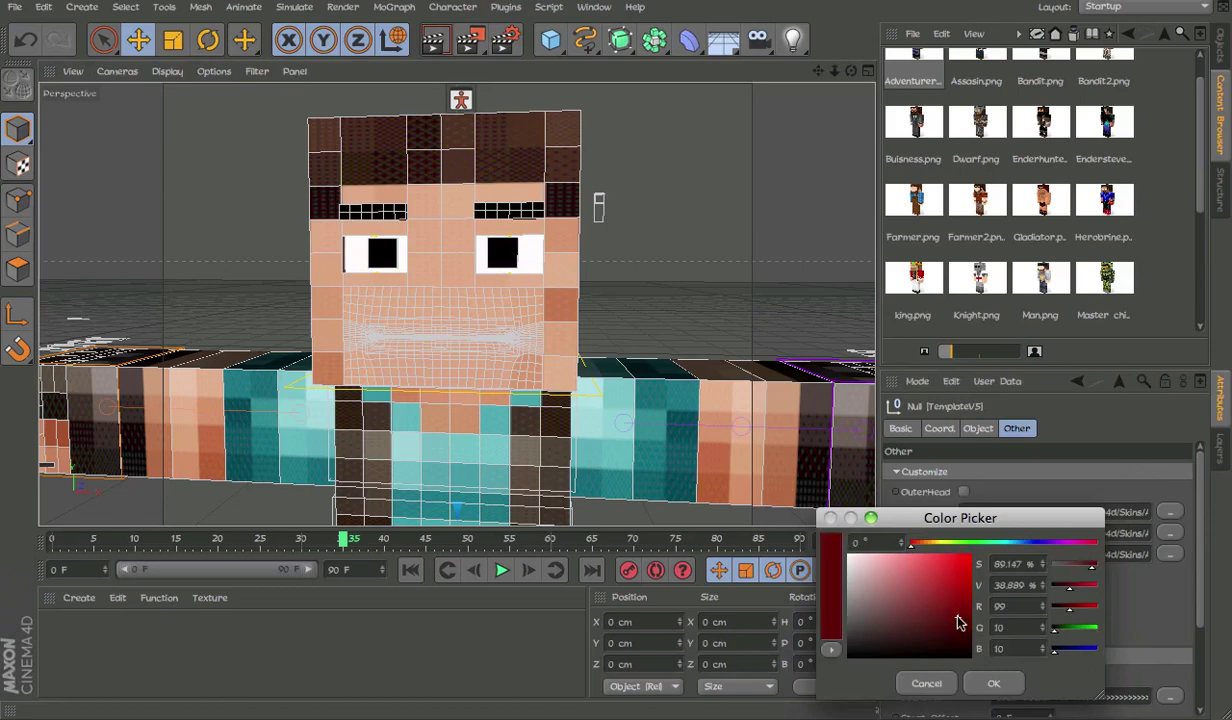
click(976, 676)
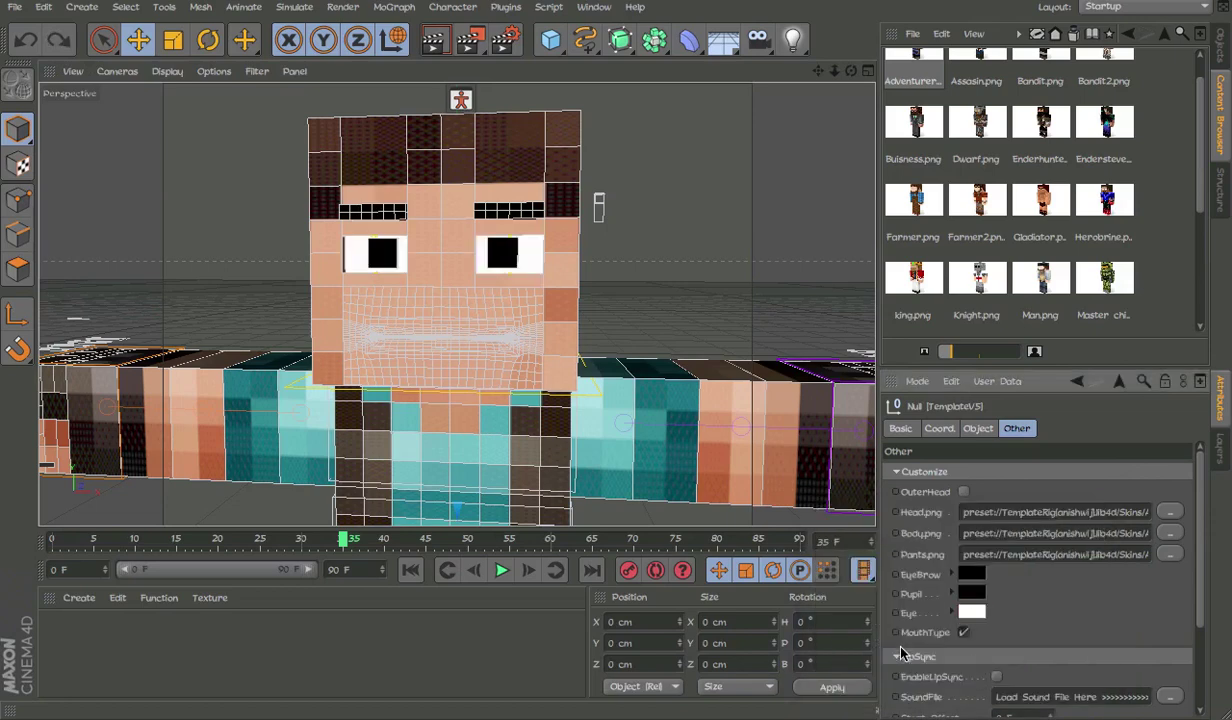
Preview the animation with EnableAutoBreath turned on for the rig, and undo the option change
scroll(900, 654, down, 3)
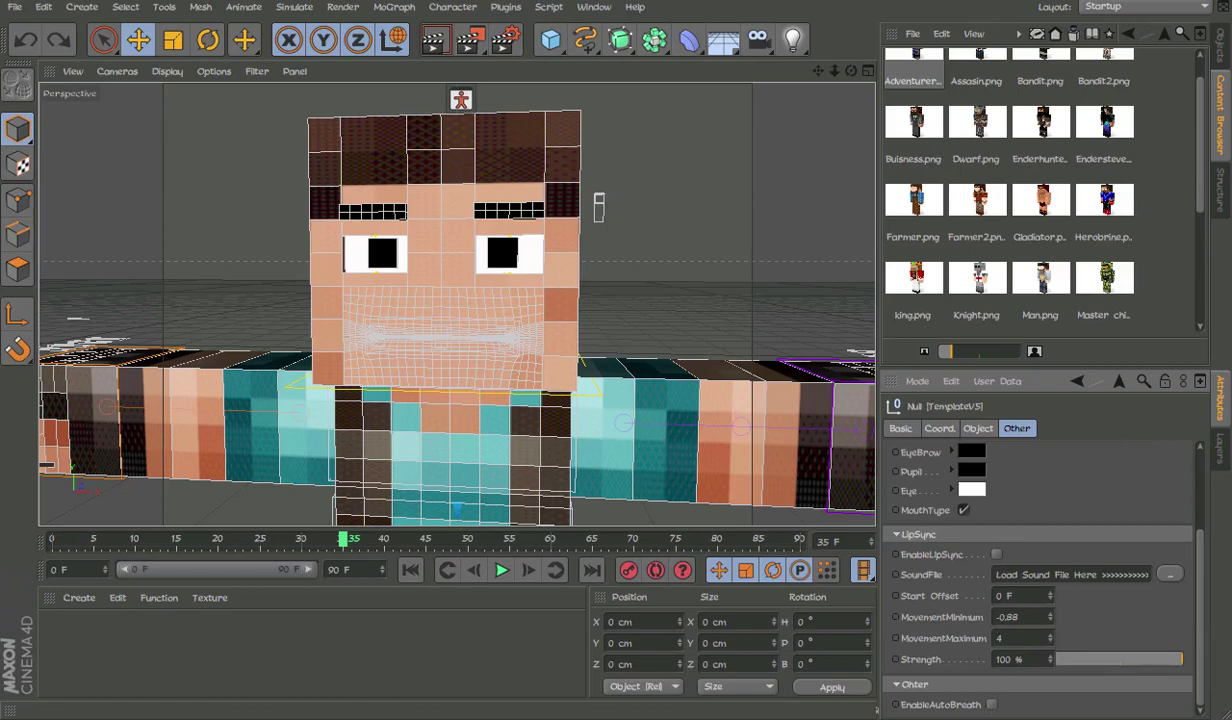
key(F8)
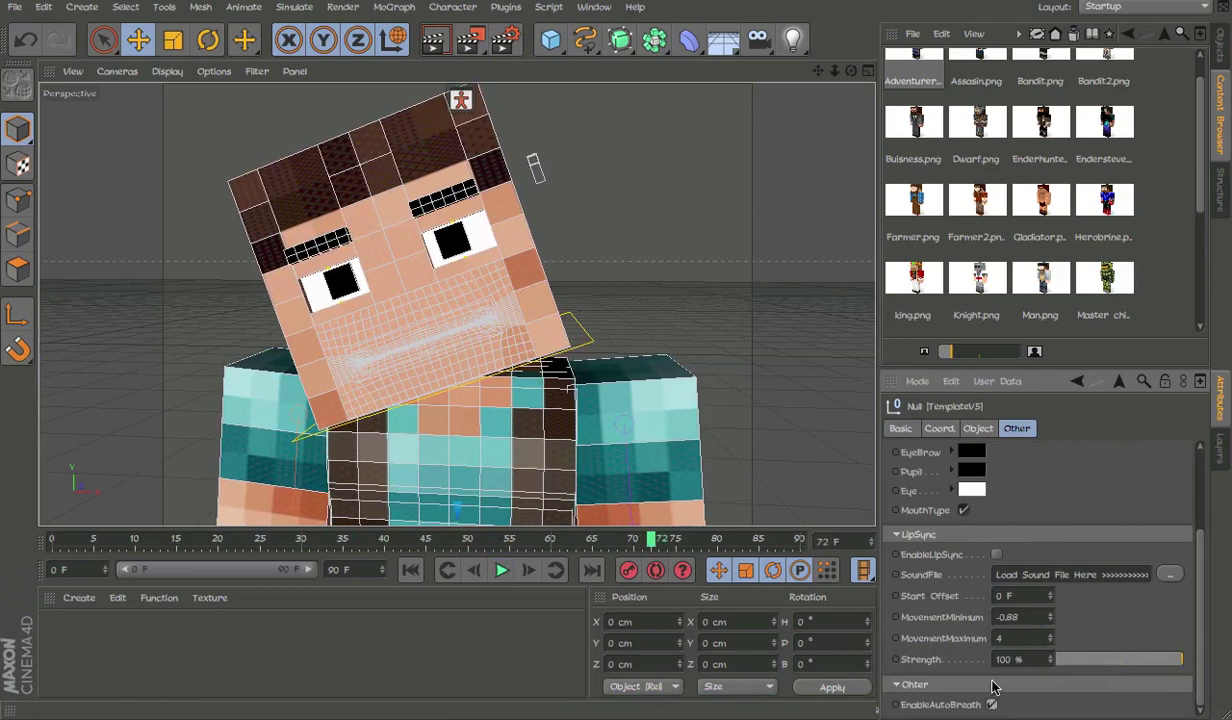
key(ctrl+z)
Clear the rig selection and look through the preset library's Skins, main and Extras folders before returning to the object list
click(1220, 52)
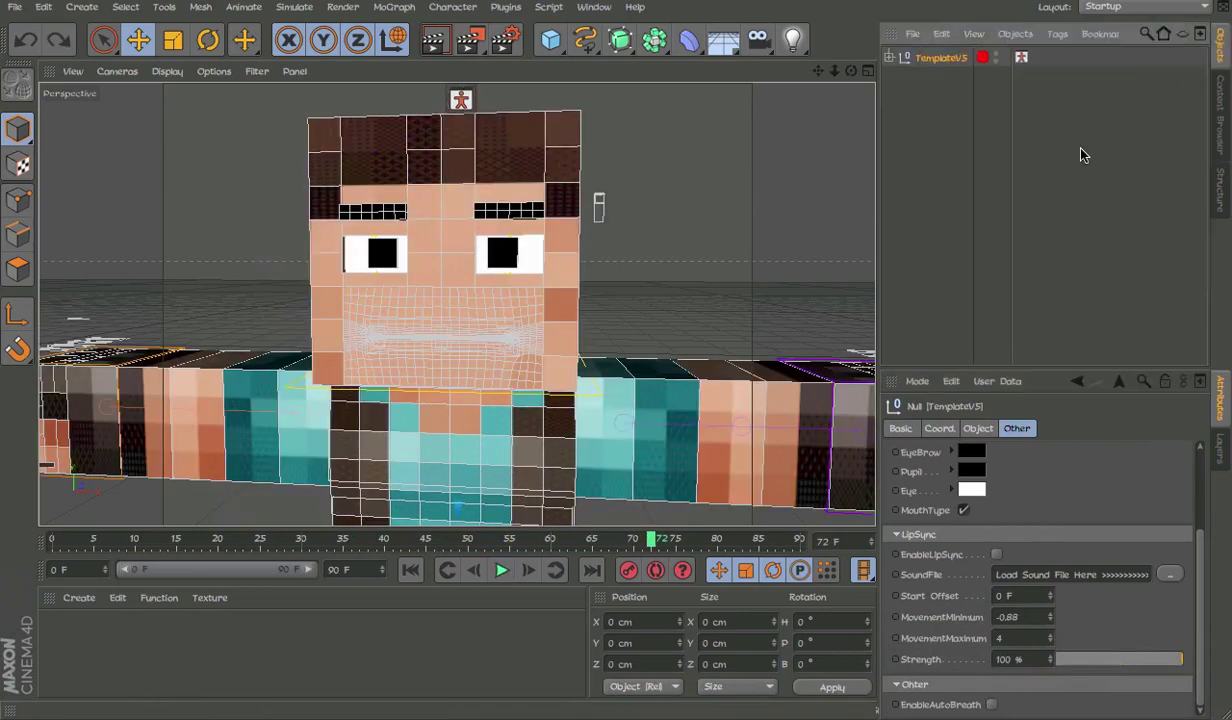
click(1081, 153)
click(1221, 128)
click(1122, 132)
scroll(1151, 176, up, 1)
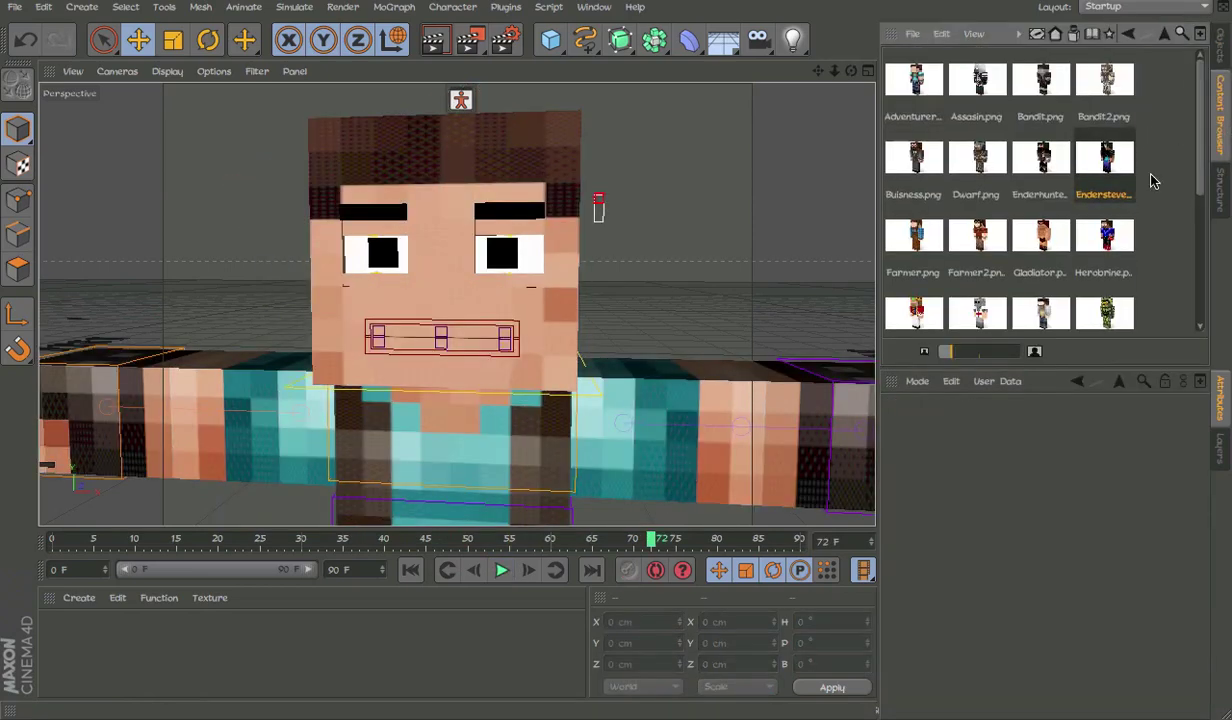
scroll(1130, 64, down, 3)
click(1162, 38)
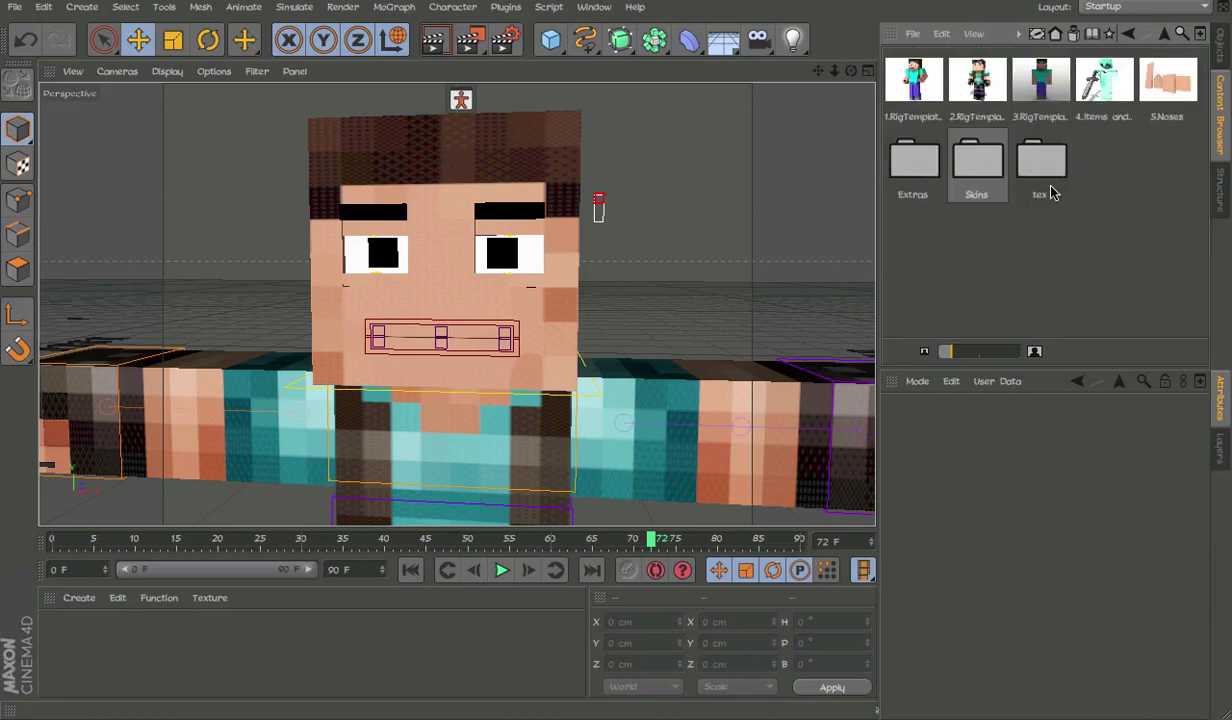
double_click(935, 166)
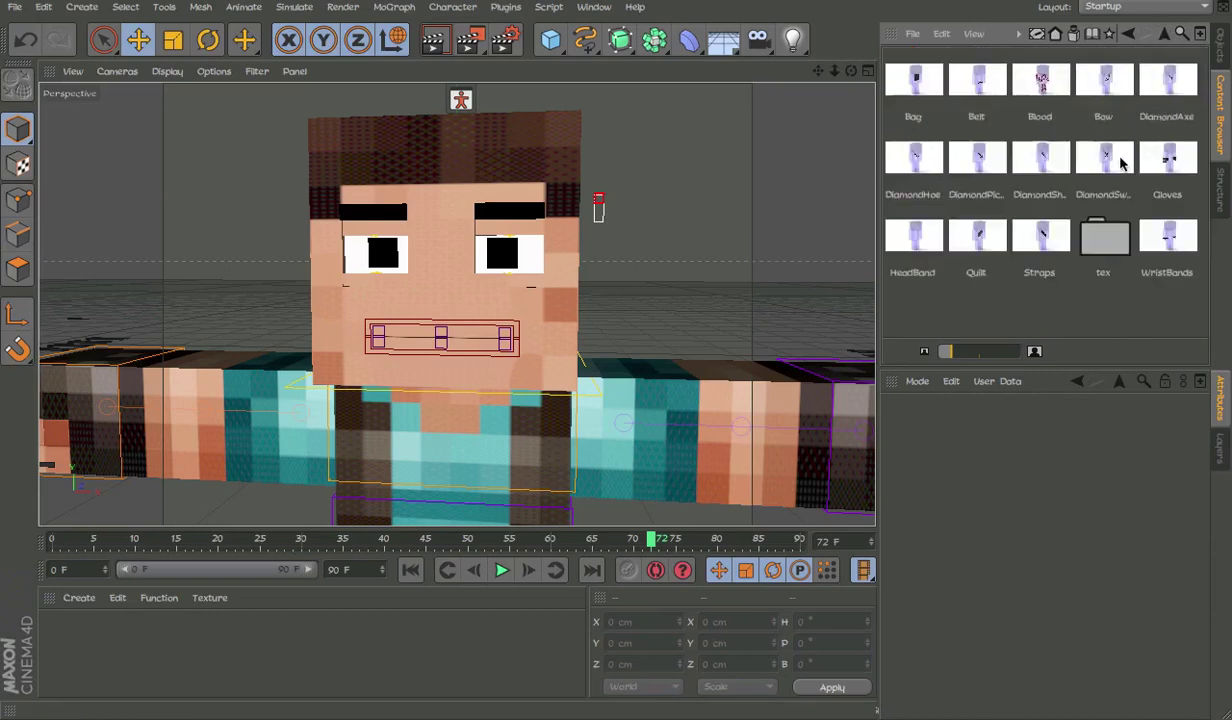
click(1166, 34)
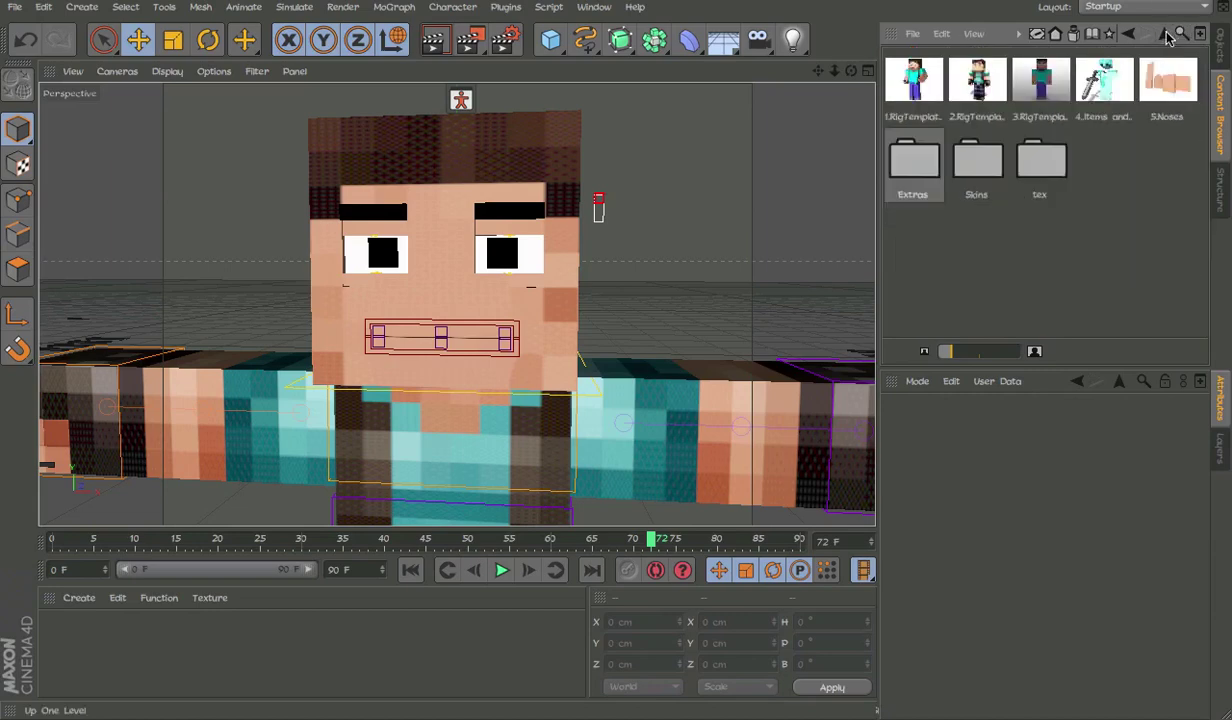
click(1043, 166)
click(1136, 134)
click(1221, 46)
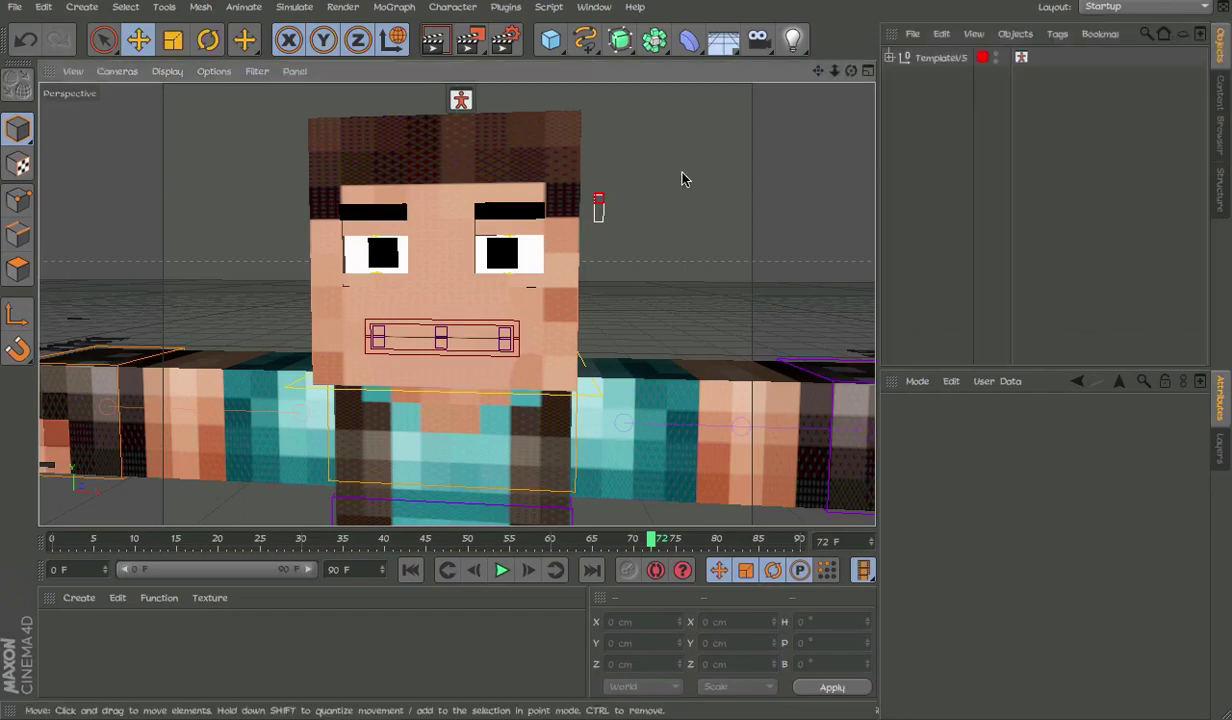
Examine the skinned character and its facial control boards from an angled view, both up close and at full length
alt+drag(573, 270, 473, 246)
scroll(512, 271, down, 6)
scroll(527, 157, down, 4)
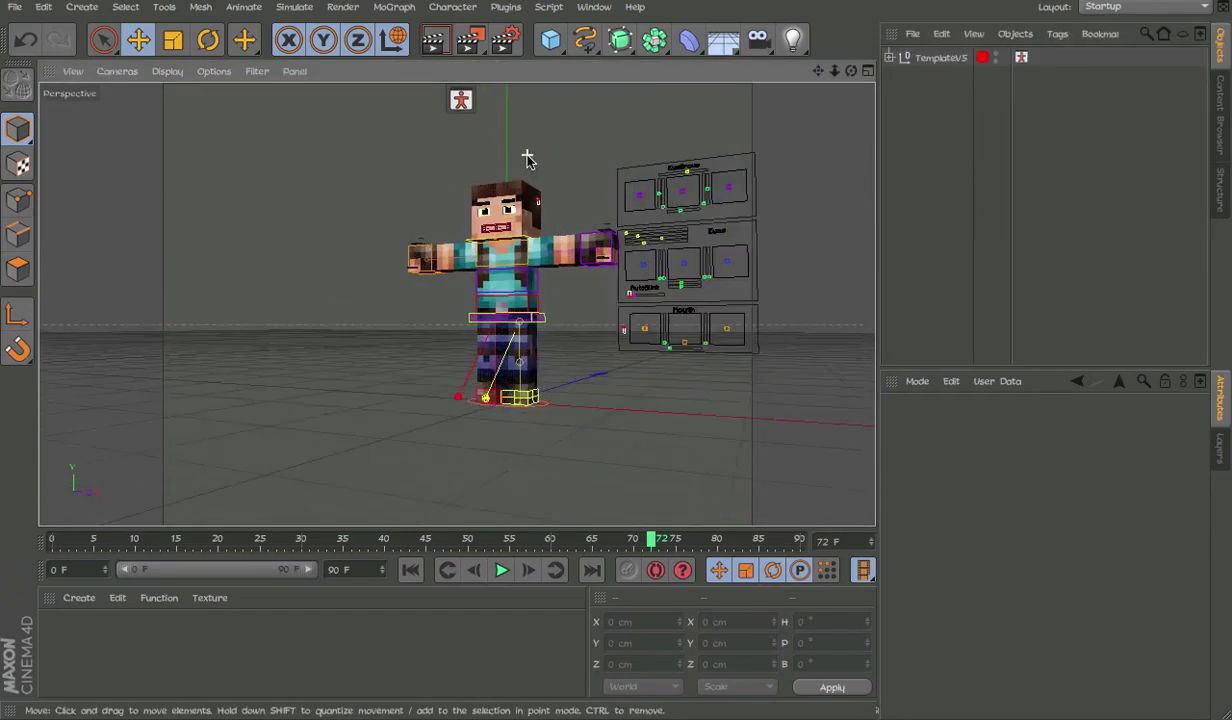
scroll(526, 160, up, 6)
scroll(525, 160, down, 3)
scroll(511, 398, up, 6)
scroll(511, 398, down, 7)
scroll(525, 221, down, 4)
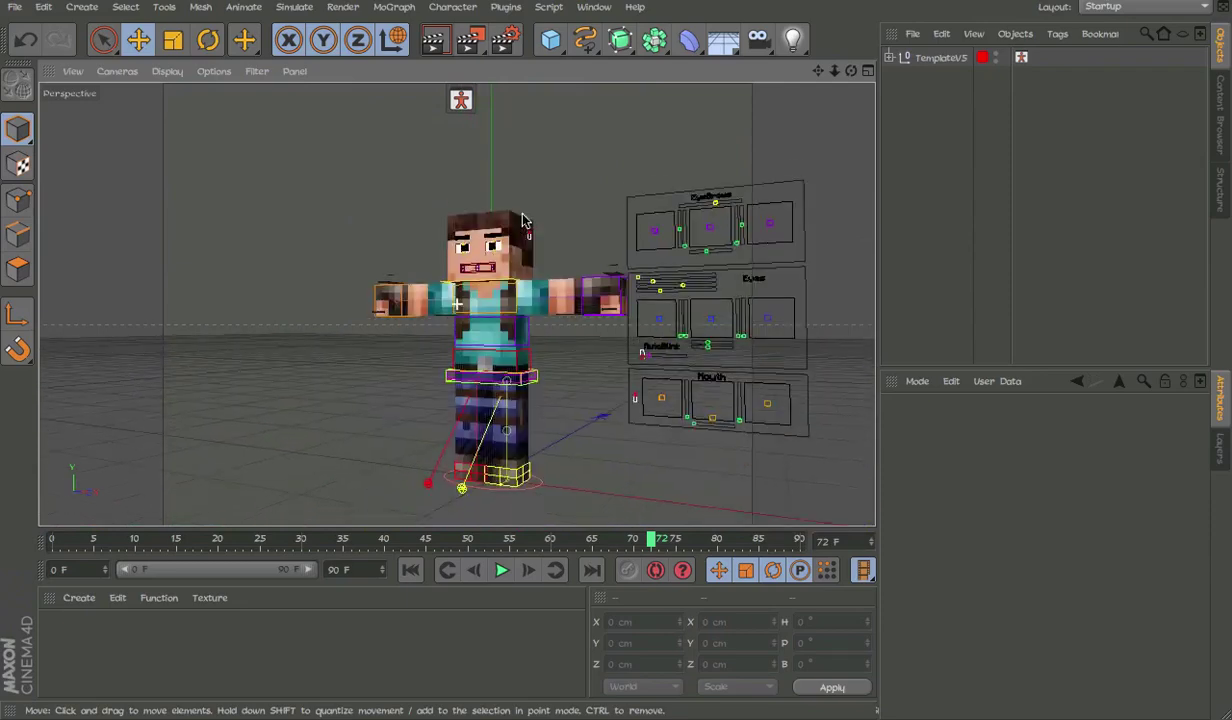
alt+middle_drag(522, 215, 505, 196)
scroll(515, 306, up, 5)
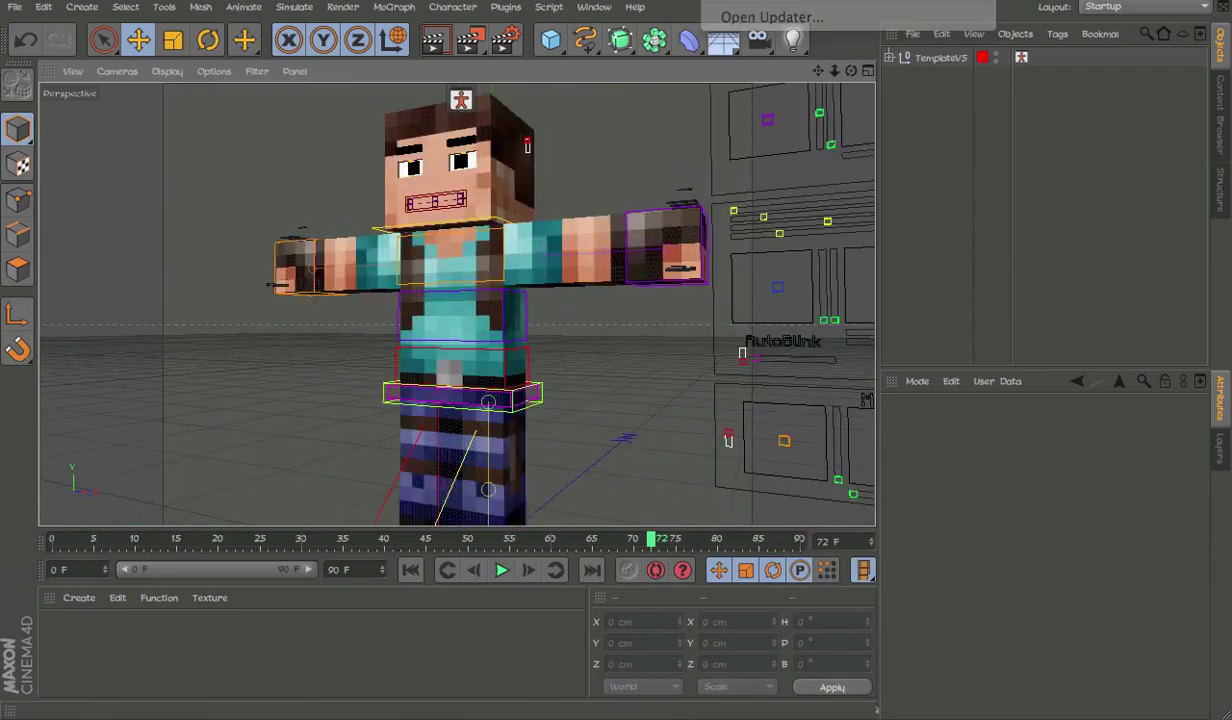